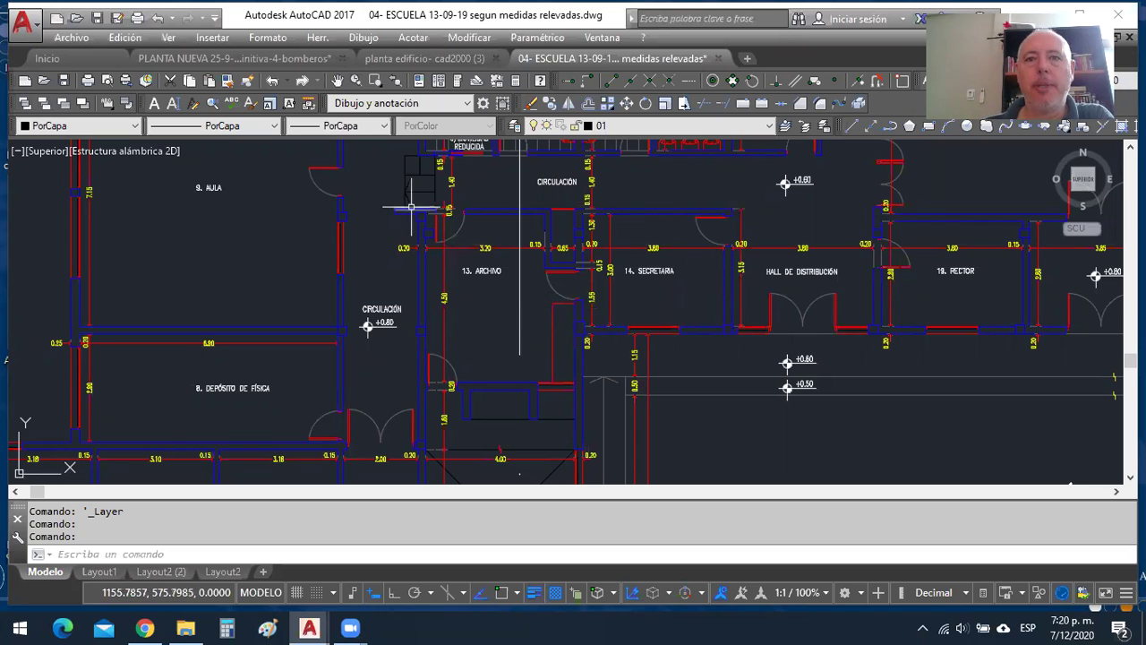
Turn layer 02 off in the school floor plan, and turn it back on.
{"action": "scroll", "coordinate": [538, 208], "scroll_direction": "down", "scroll_amount": 2}
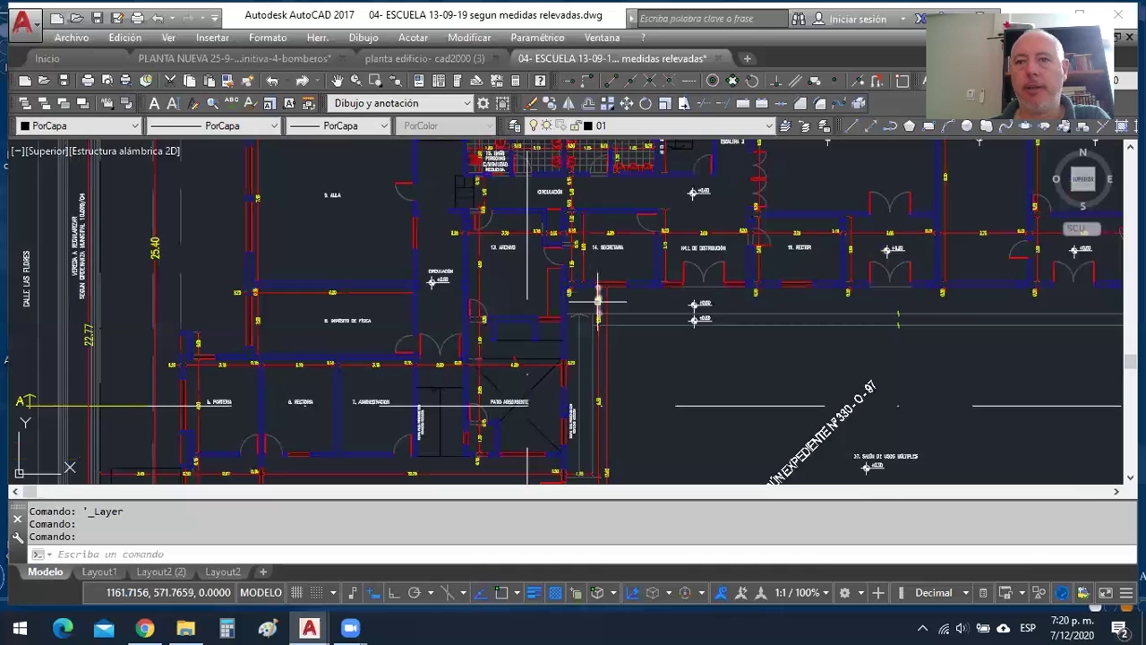
{"action": "middle_click_drag", "start_coordinate": [596, 304], "coordinate": [737, 281]}
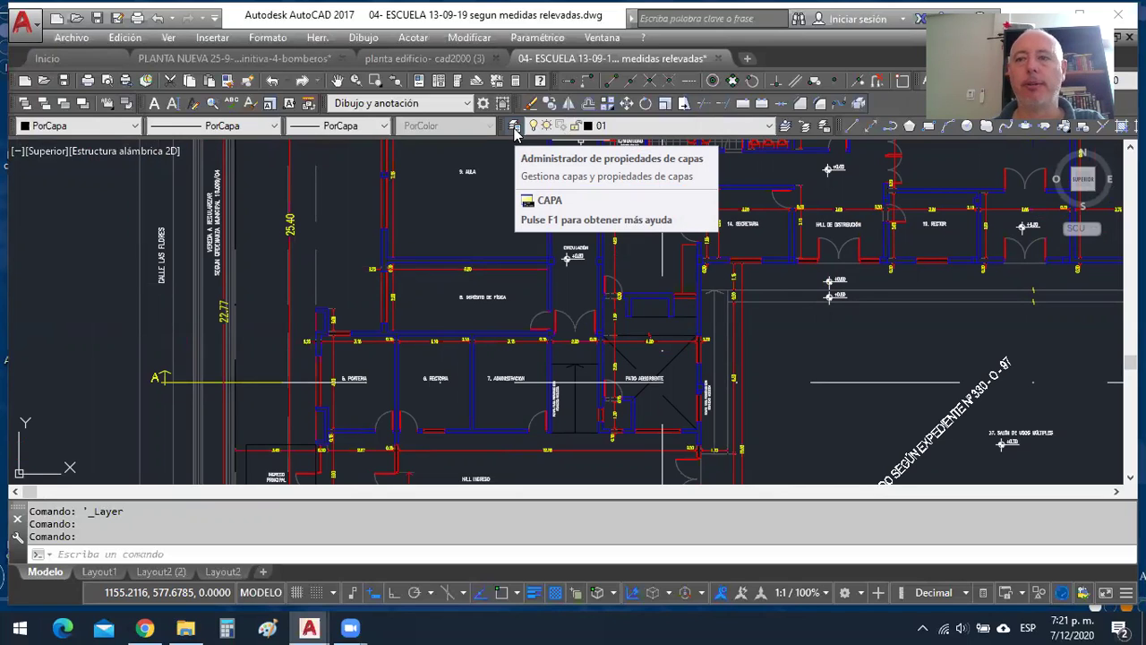
{"action": "left_click", "coordinate": [769, 126]}
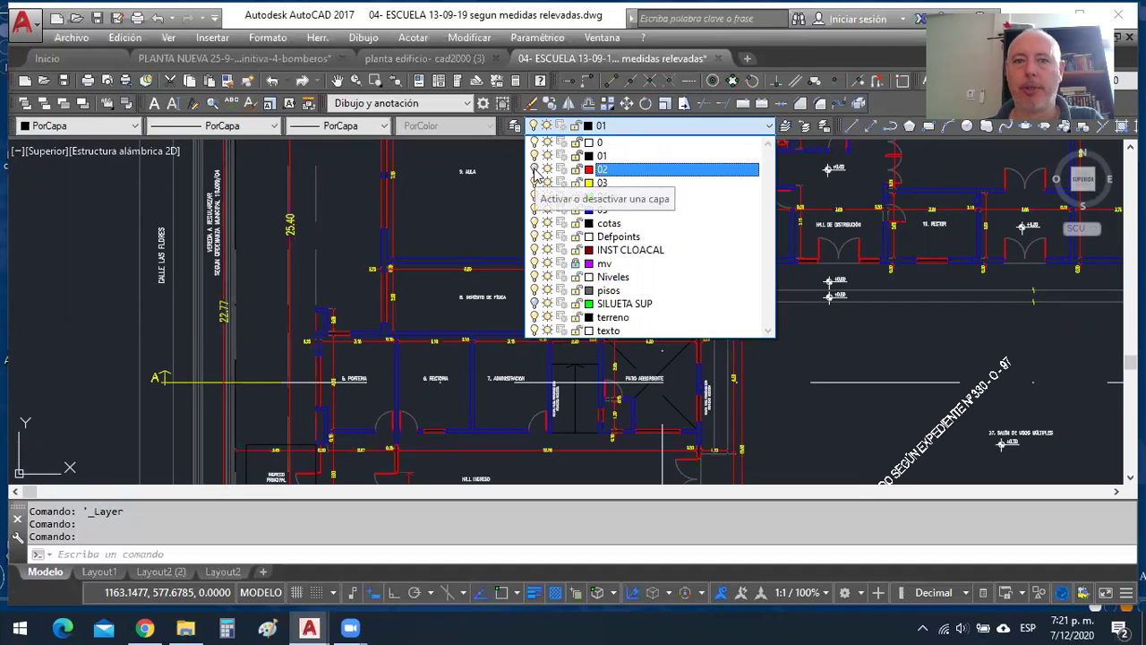
{"action": "left_click", "coordinate": [825, 367]}
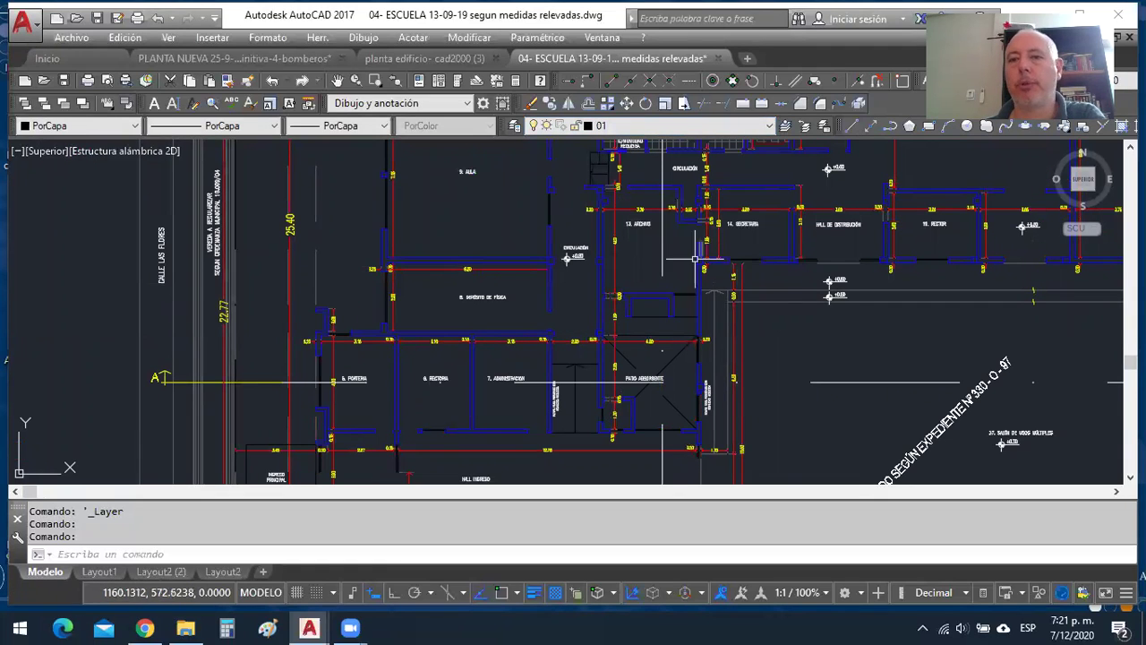
{"action": "left_click", "coordinate": [770, 132]}
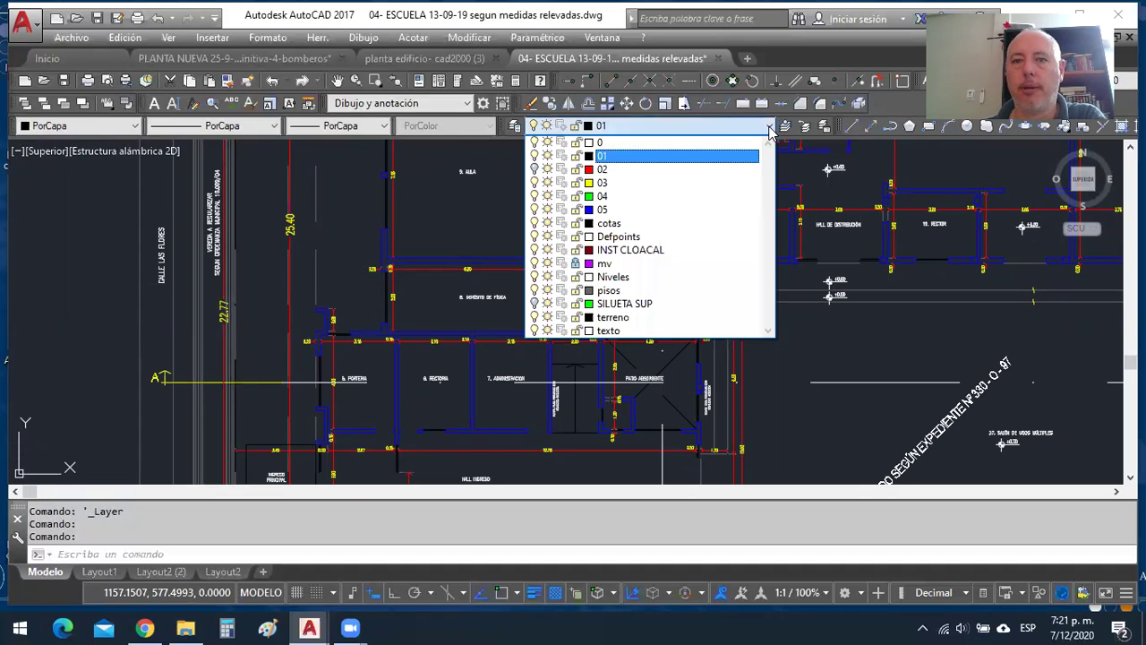
{"action": "left_click", "coordinate": [536, 170]}
{"action": "left_click", "coordinate": [484, 218]}
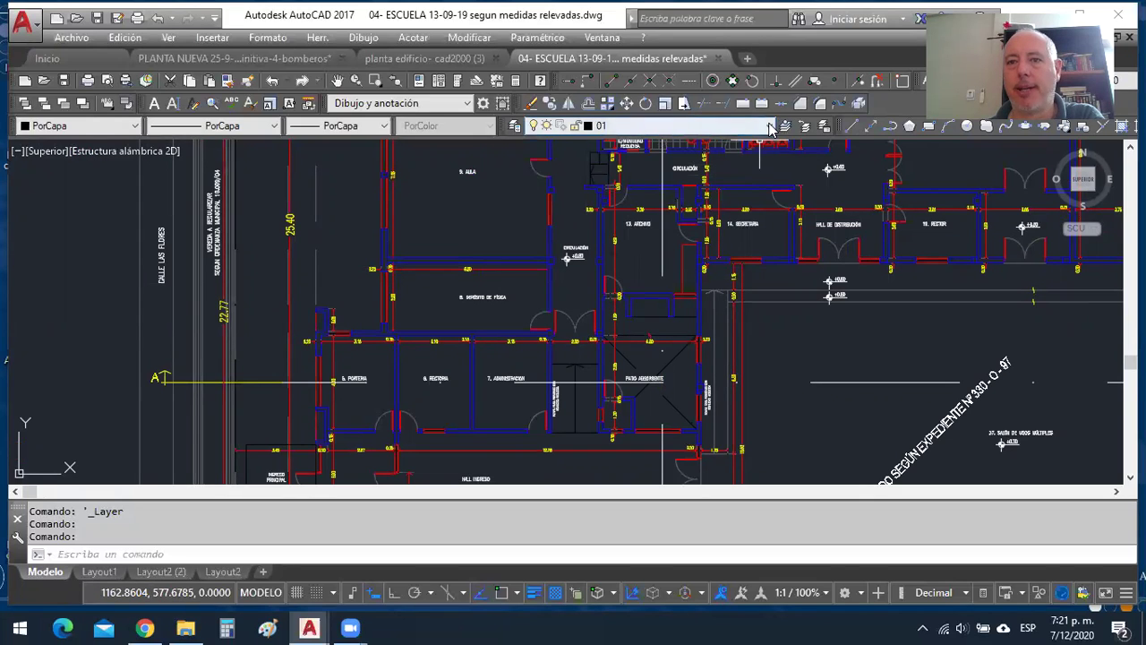
Repeat the visibility toggle of layer 02, hiding its objects and showing them again.
{"action": "left_click", "coordinate": [767, 126]}
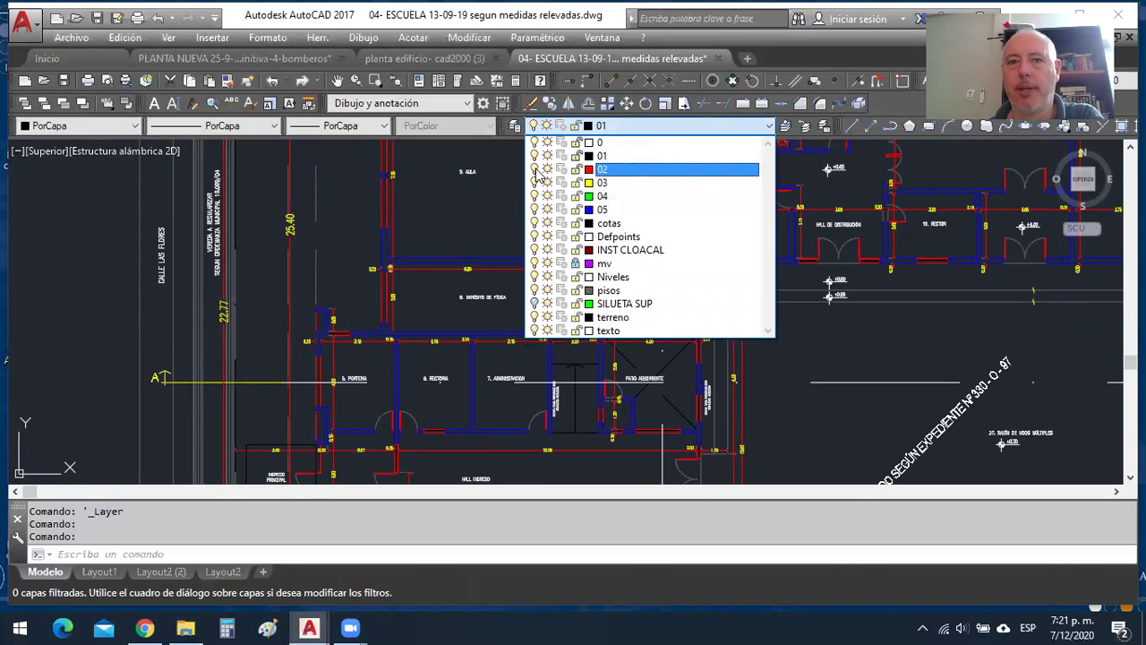
{"action": "left_click", "coordinate": [536, 170]}
{"action": "left_click", "coordinate": [490, 224]}
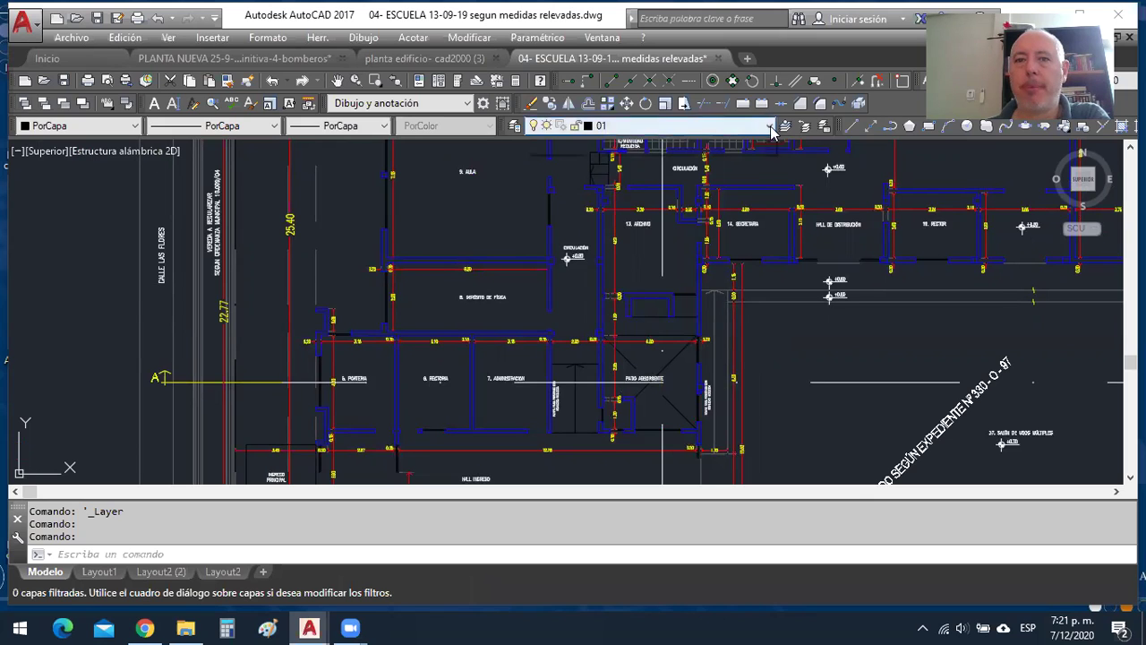
{"action": "left_click", "coordinate": [716, 125]}
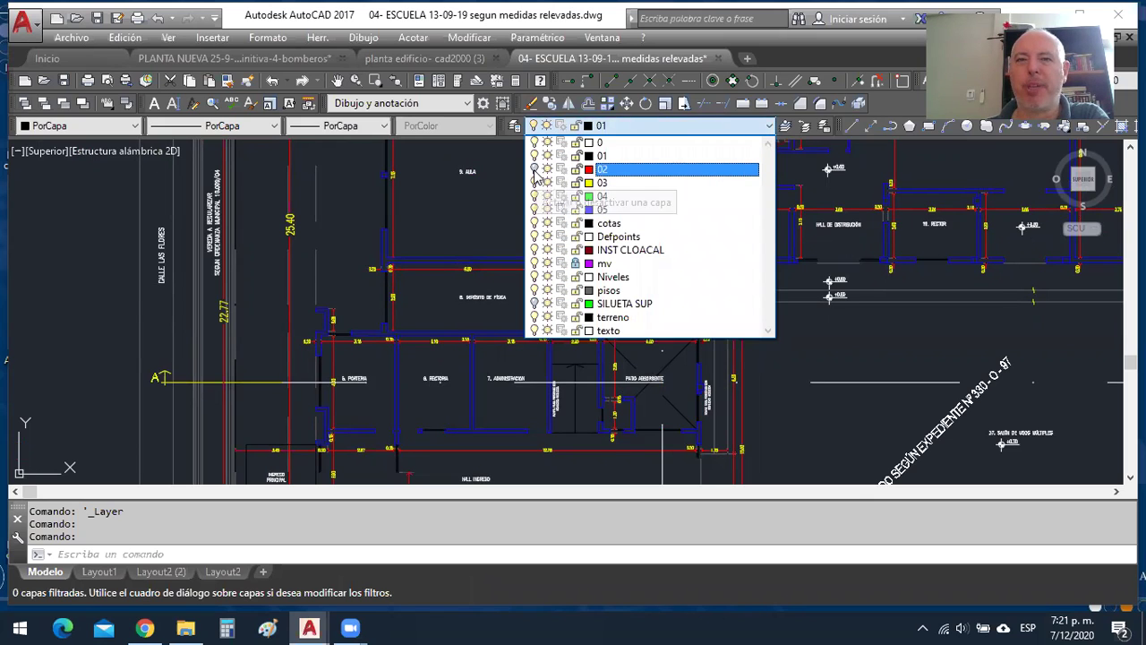
{"action": "key", "text": "Down"}
{"action": "left_click", "coordinate": [468, 234]}
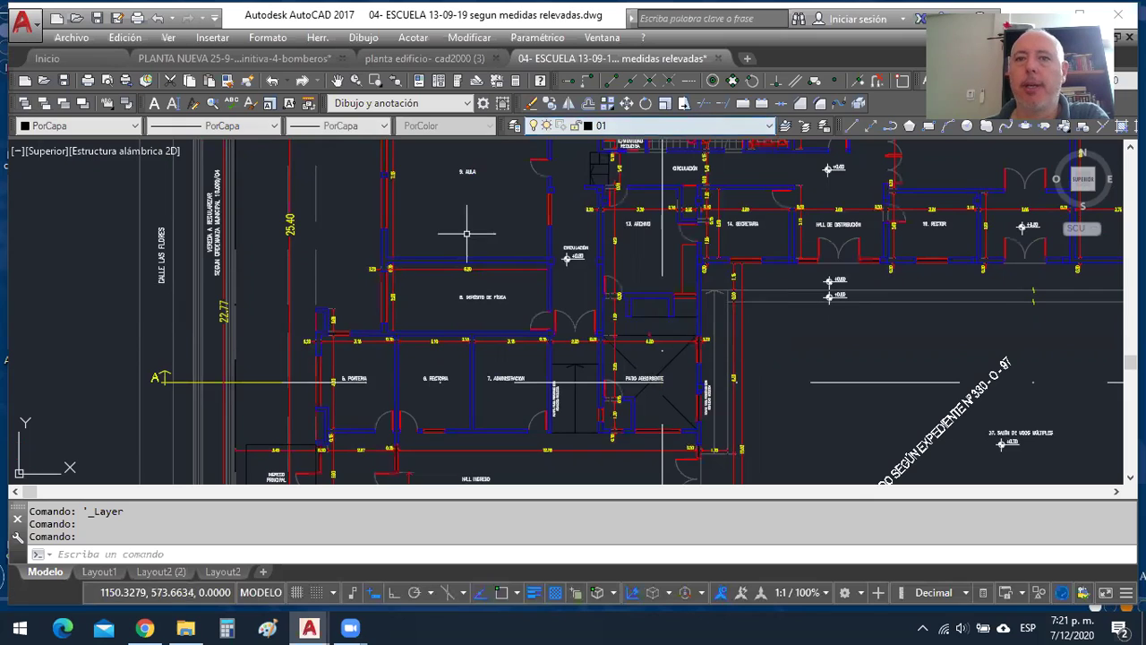
Open the layer properties manager, widen it, and change the color of layer 02 to green (verde).
{"action": "left_click", "coordinate": [514, 130]}
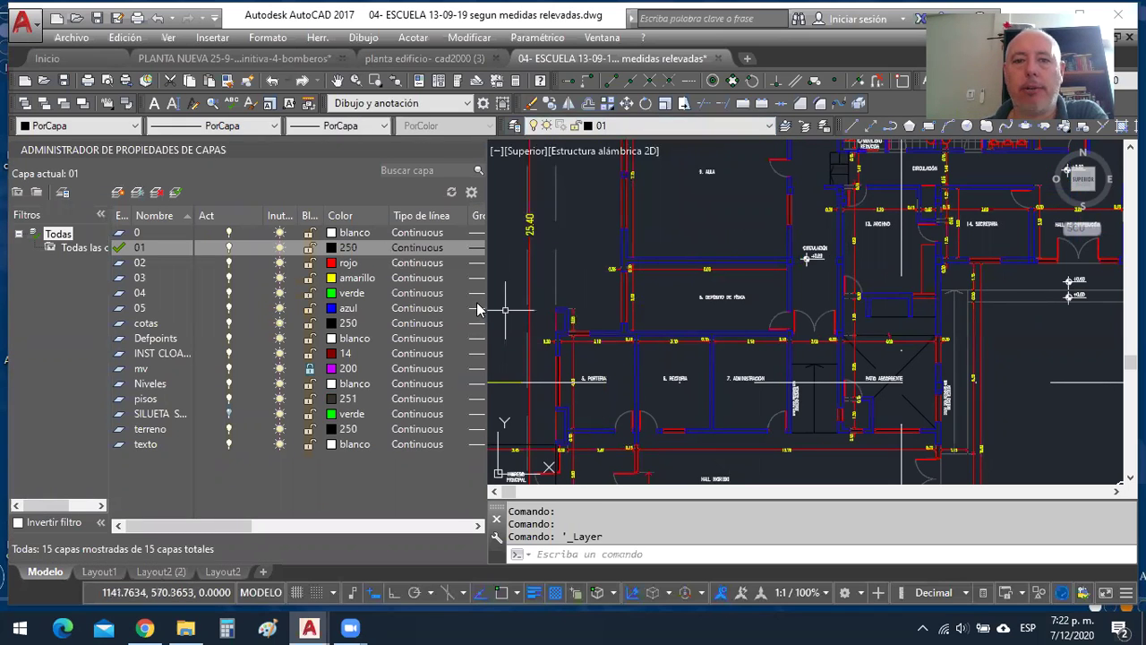
{"action": "left_click_drag", "start_coordinate": [487, 300], "coordinate": [609, 309]}
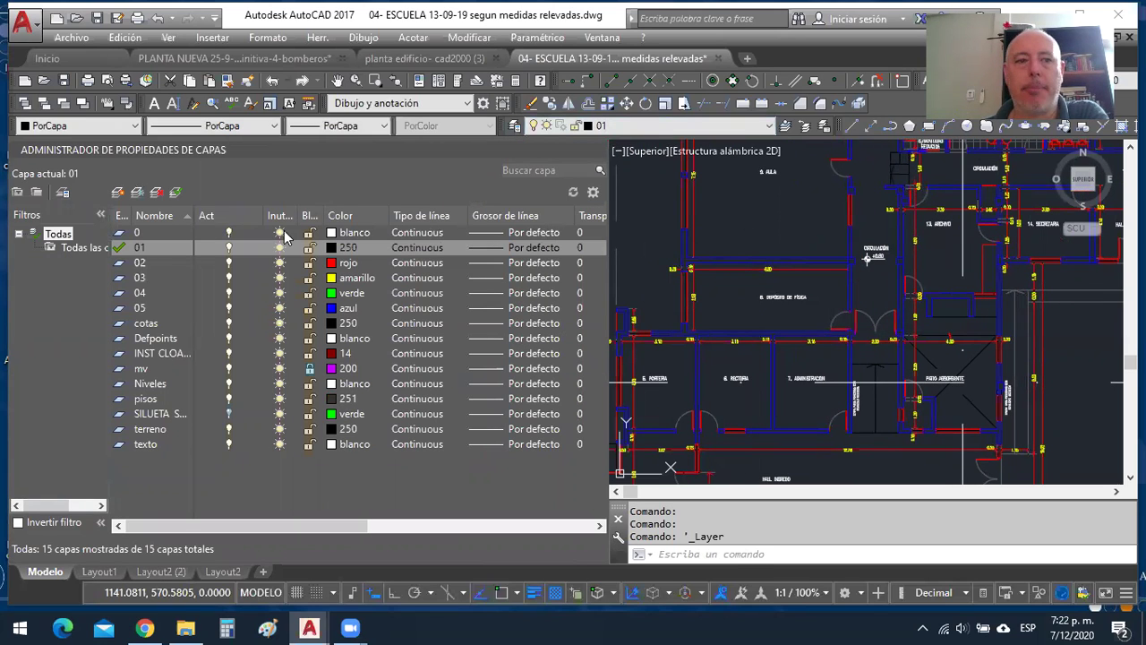
{"action": "left_click", "coordinate": [134, 262]}
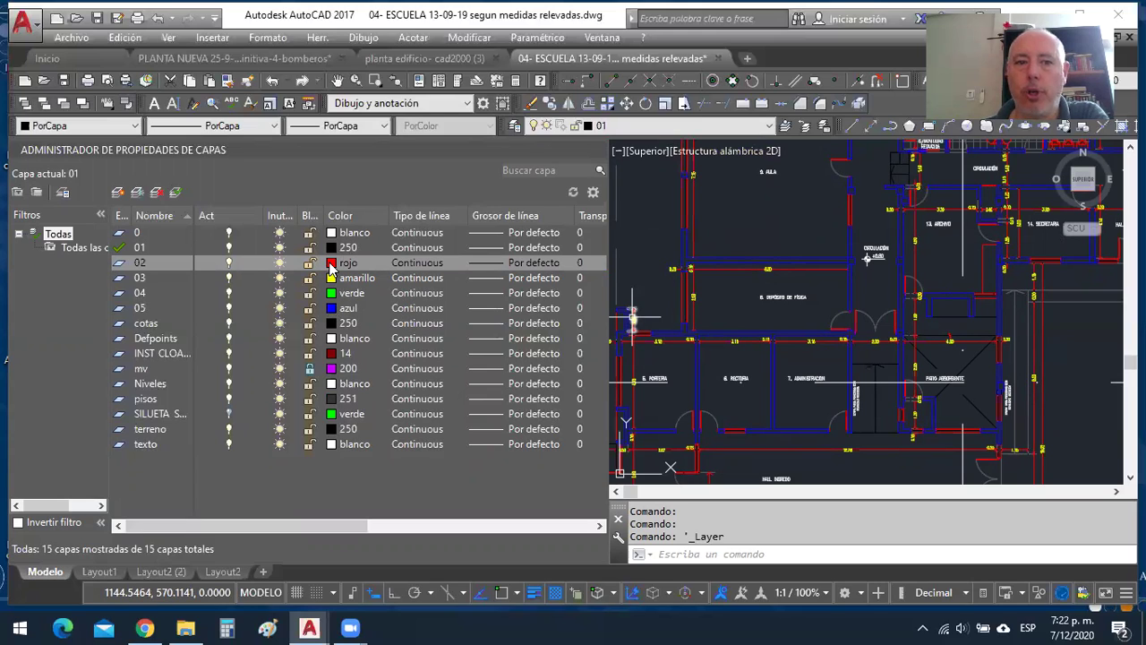
{"action": "left_click", "coordinate": [331, 265]}
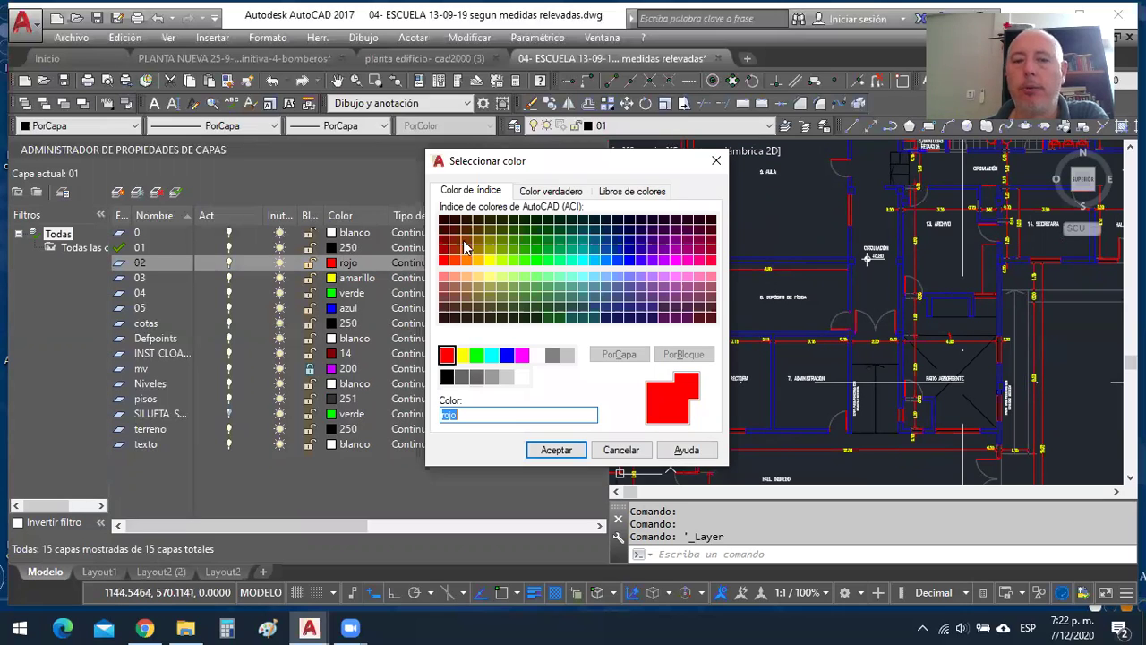
{"action": "left_click", "coordinate": [480, 359]}
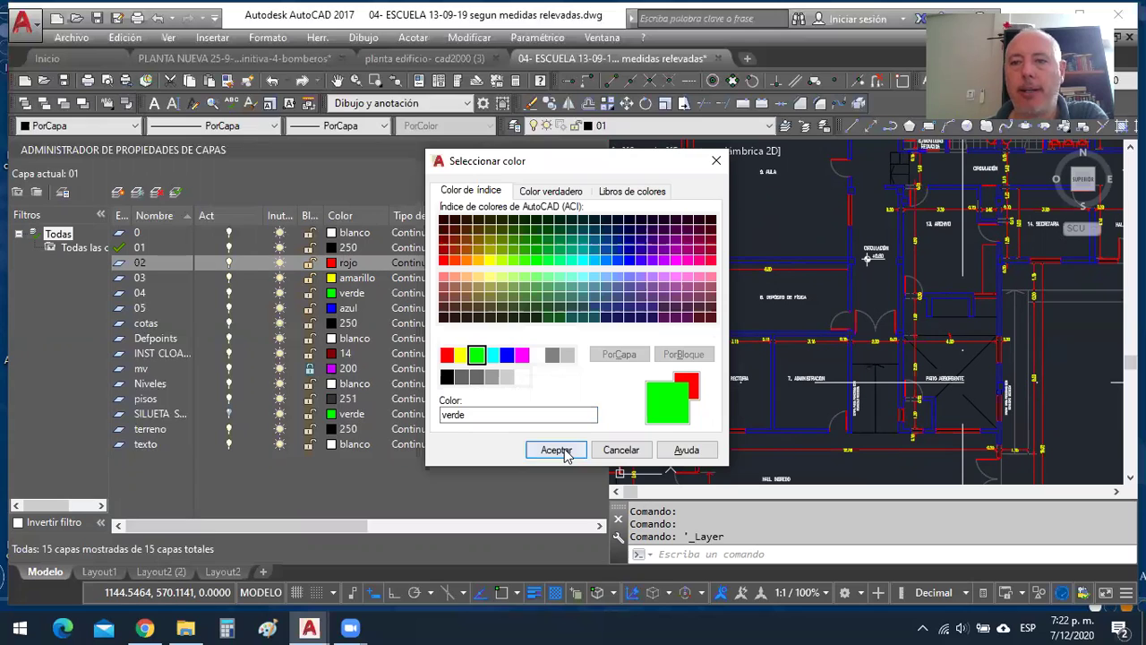
{"action": "left_click", "coordinate": [556, 451]}
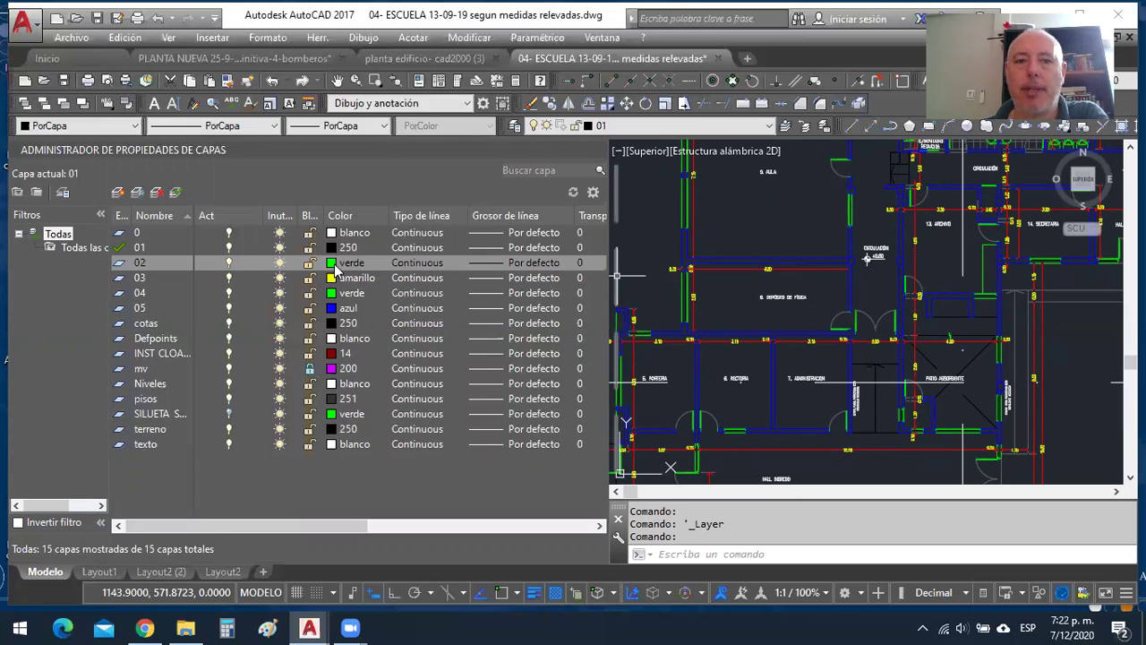
Assign the HIDDEN2 linetype to layer 02 and inspect its lines up close in the drawing.
{"action": "left_click", "coordinate": [415, 262]}
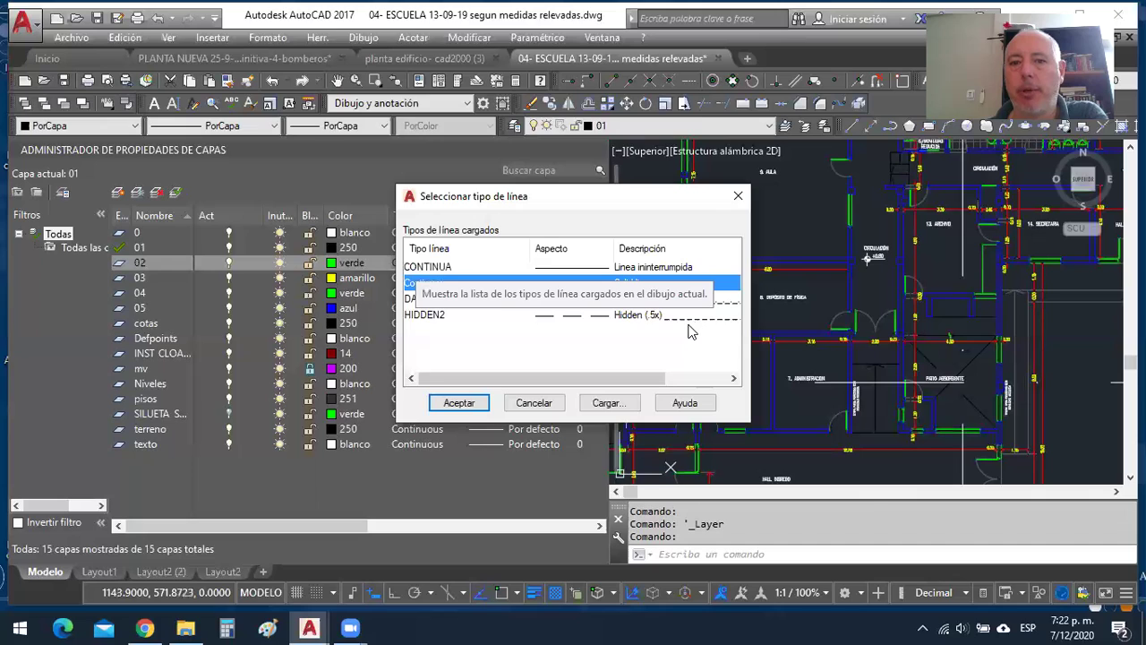
{"action": "left_click", "coordinate": [683, 318]}
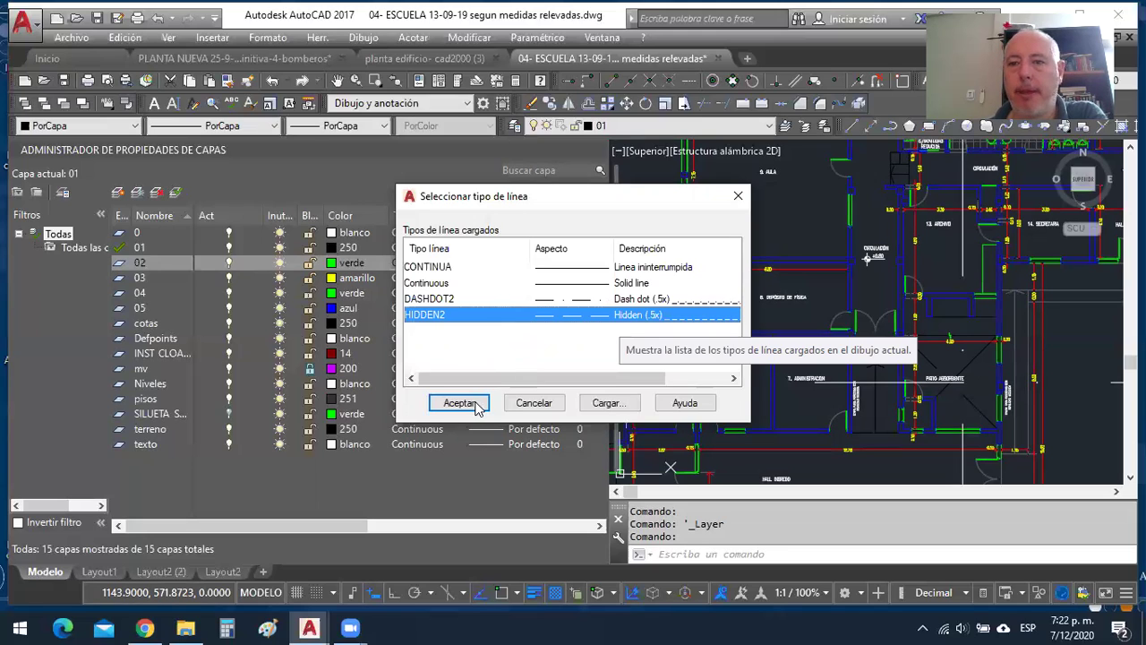
{"action": "left_click", "coordinate": [460, 403]}
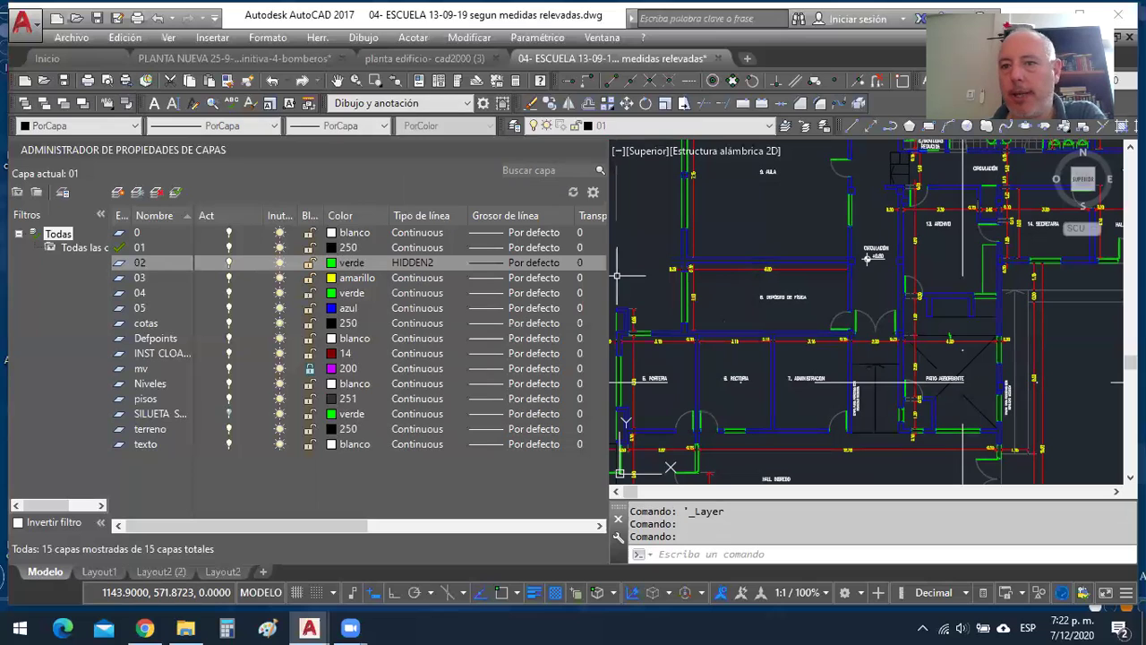
{"action": "scroll", "coordinate": [749, 266], "scroll_direction": "down", "scroll_amount": 2}
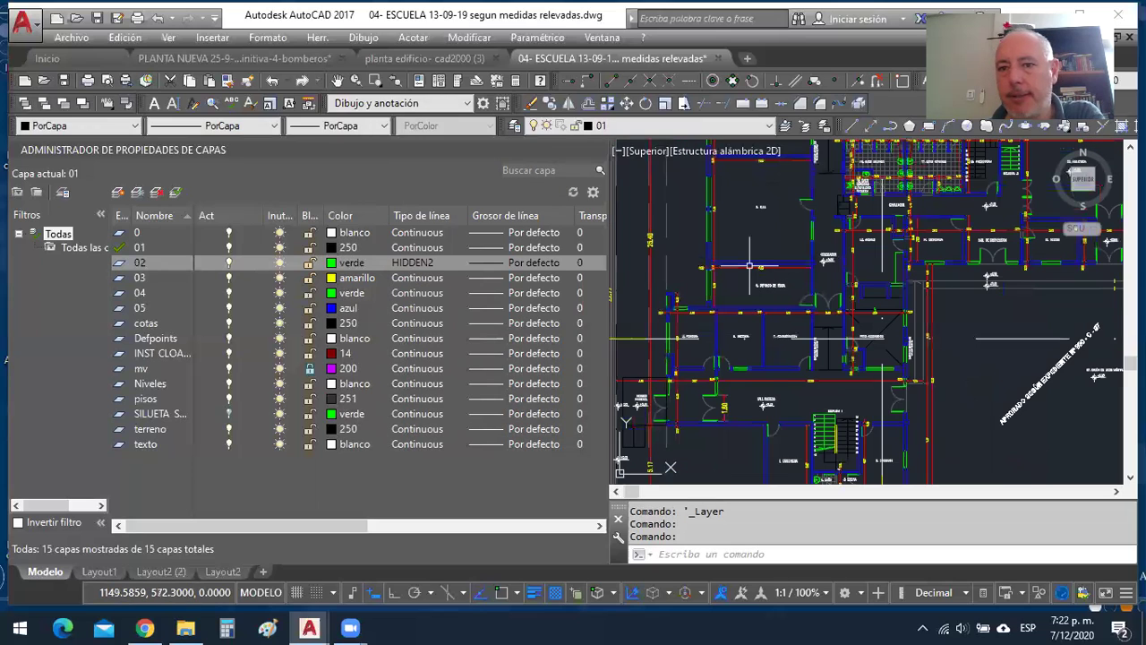
{"action": "scroll", "coordinate": [749, 266], "scroll_direction": "down", "scroll_amount": 2}
{"action": "scroll", "coordinate": [734, 246], "scroll_direction": "up", "scroll_amount": 5}
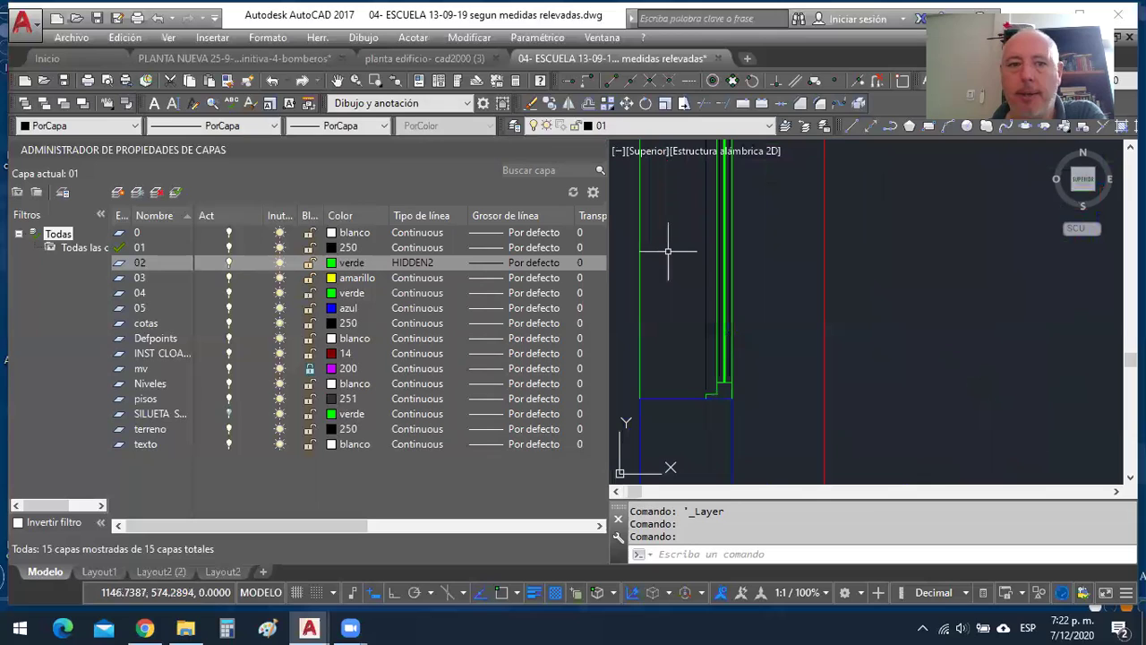
{"action": "scroll", "coordinate": [737, 293], "scroll_direction": "down", "scroll_amount": 1}
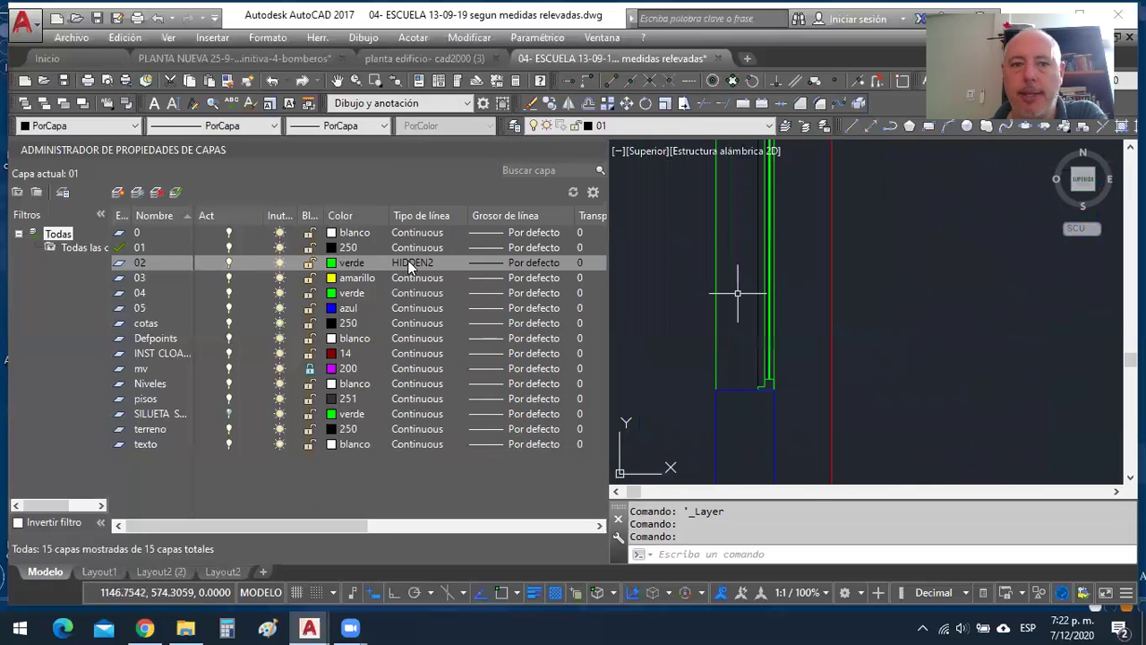
Change the linetype of layer 02 to DASHDOT2.
{"action": "left_click", "coordinate": [410, 264]}
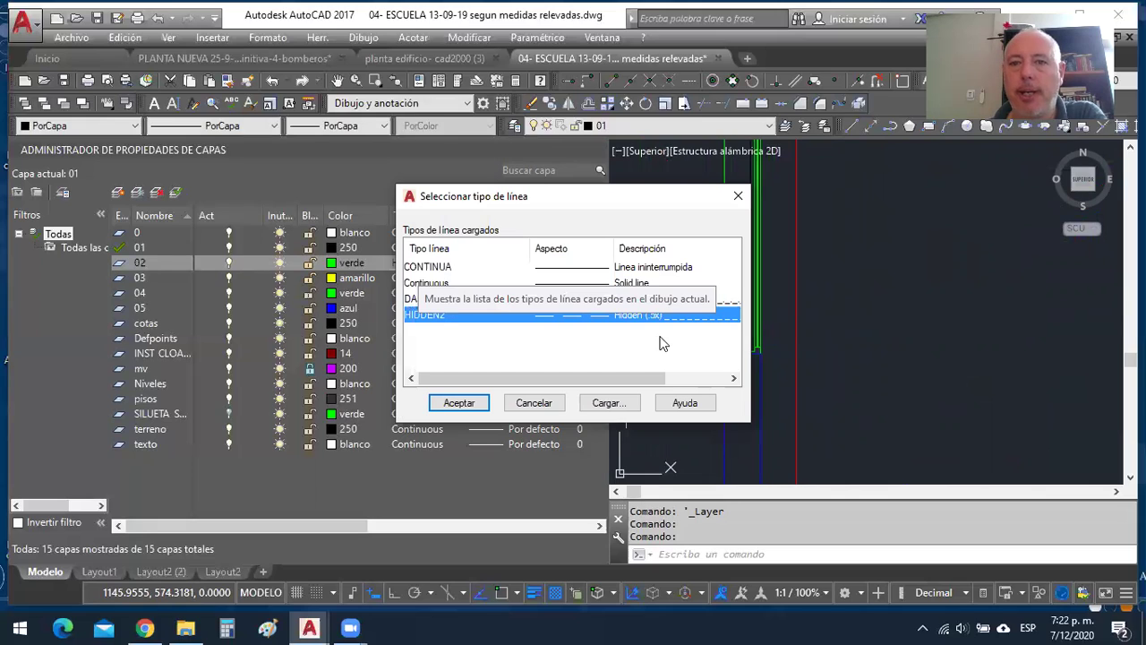
{"action": "key", "text": "Up"}
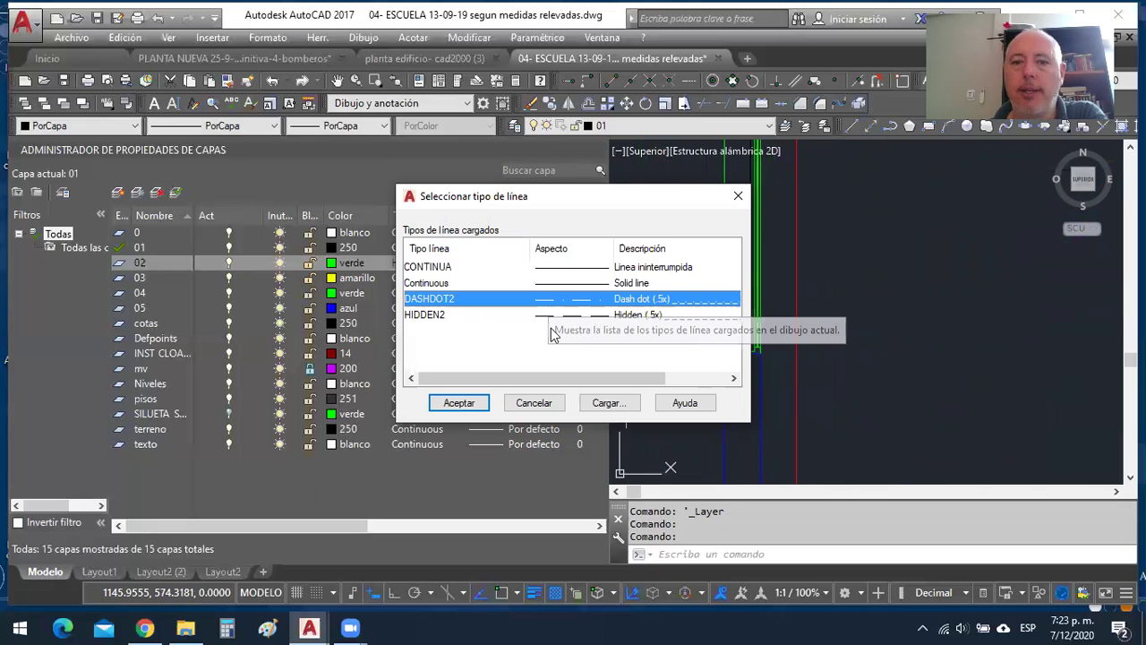
{"action": "left_click", "coordinate": [458, 404]}
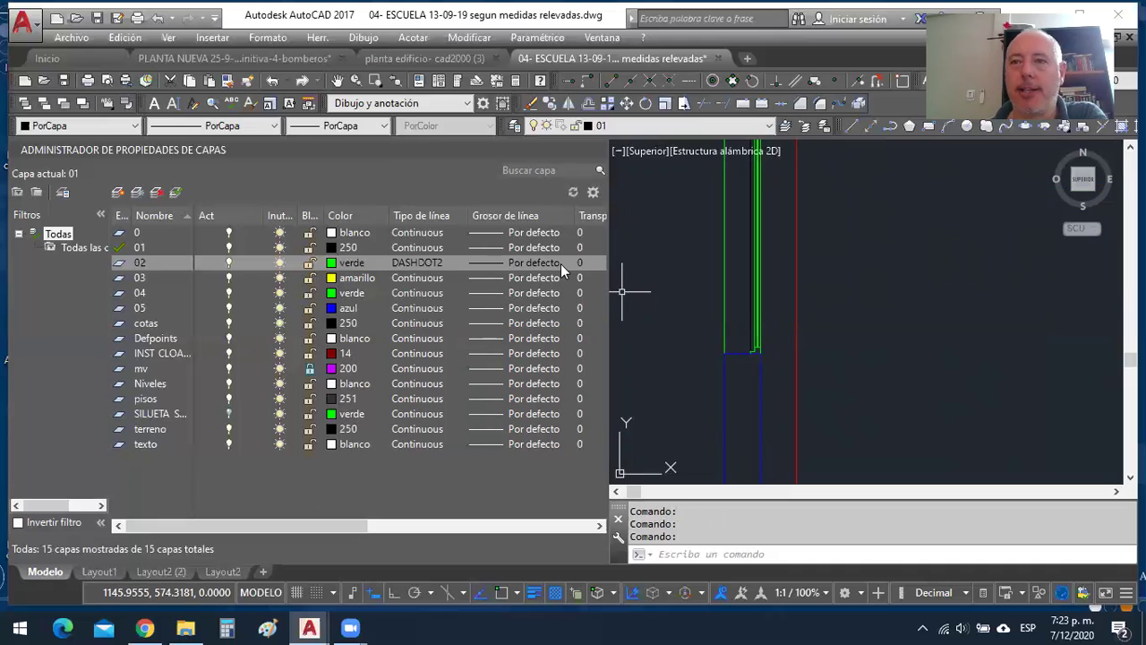
{"action": "left_click", "coordinate": [356, 269]}
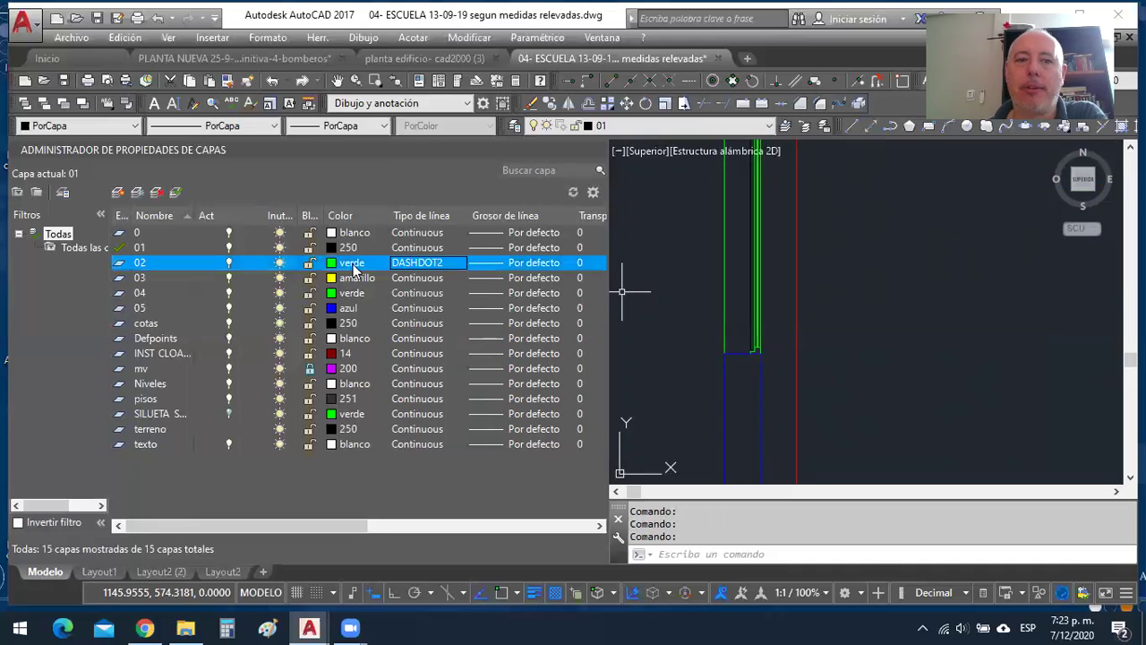
{"action": "left_click", "coordinate": [356, 269]}
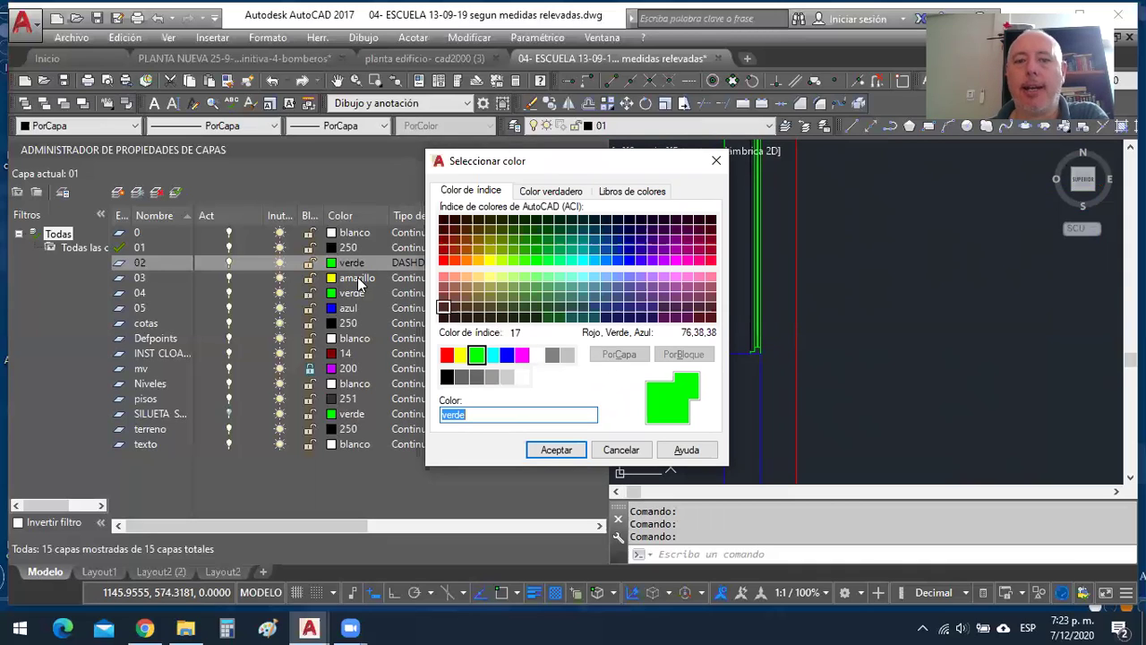
{"action": "left_click", "coordinate": [618, 449]}
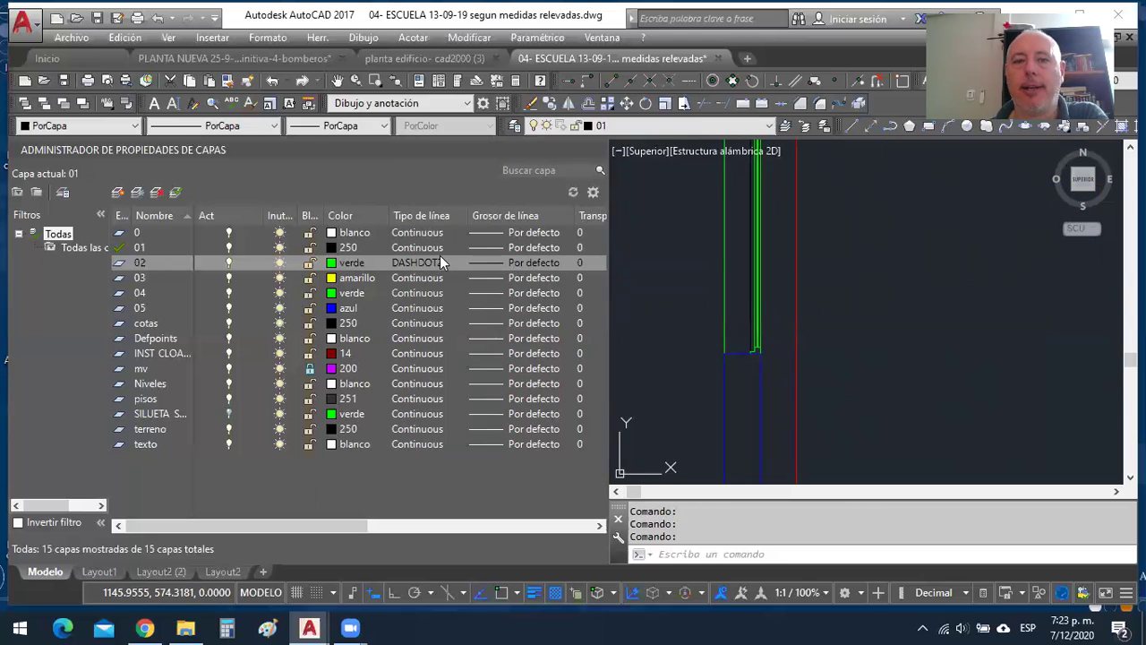
Load the dotted linetype ACAD_ISO07W100 from acadiso.lin while choosing a linetype for layer 02.
{"action": "left_click", "coordinate": [434, 263]}
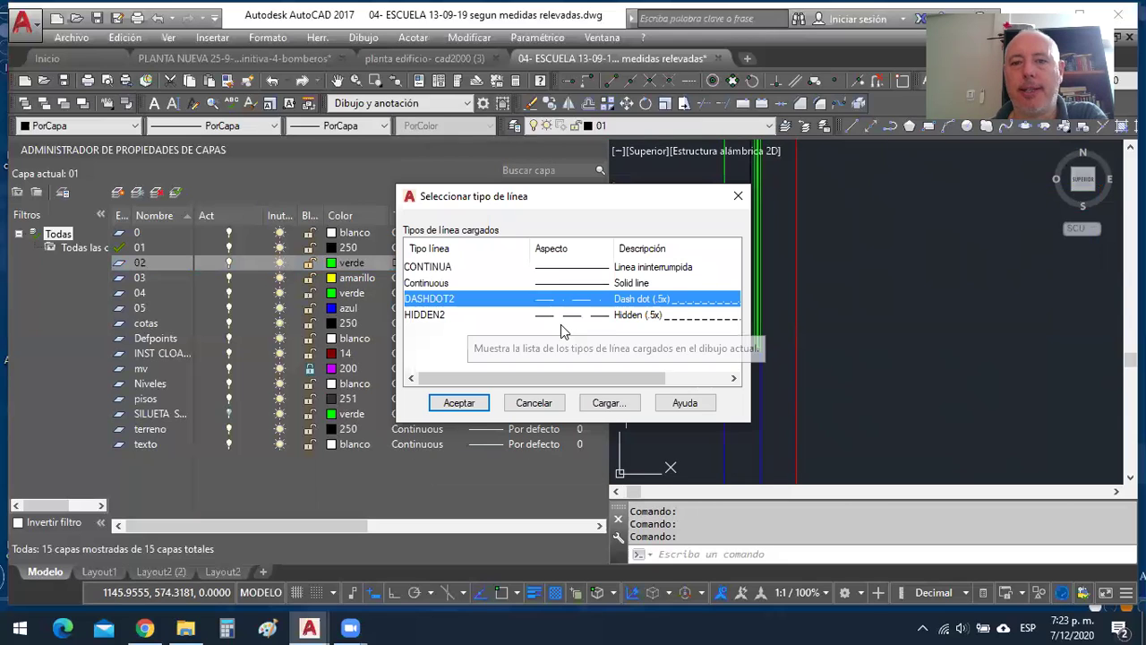
{"action": "left_click", "coordinate": [710, 316]}
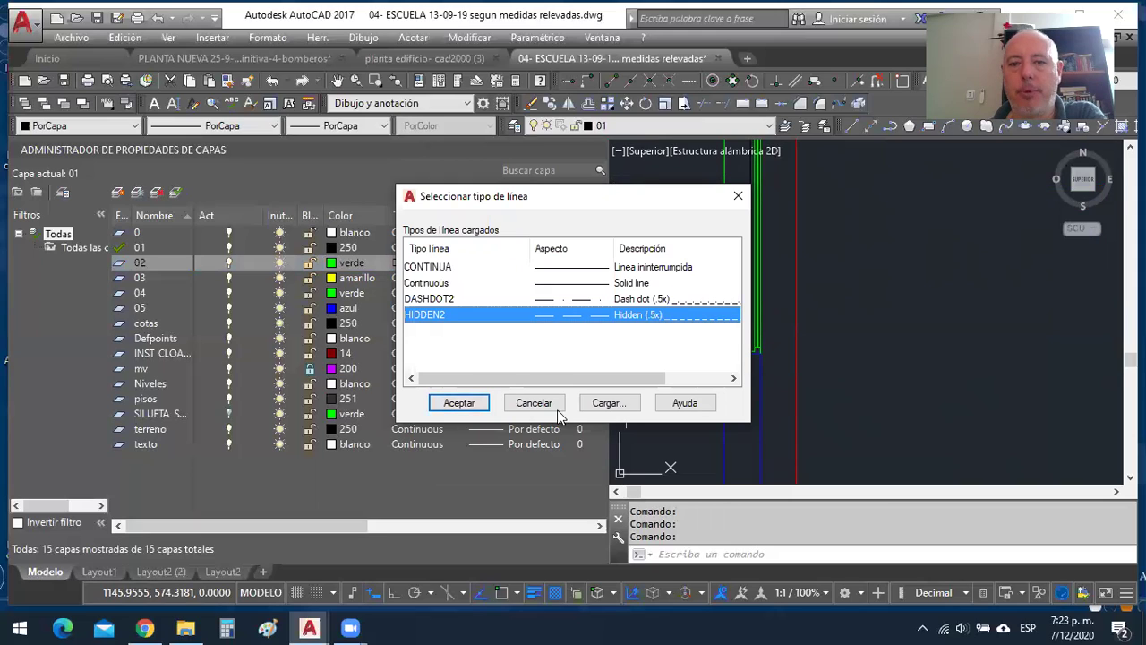
{"action": "left_click", "coordinate": [645, 357]}
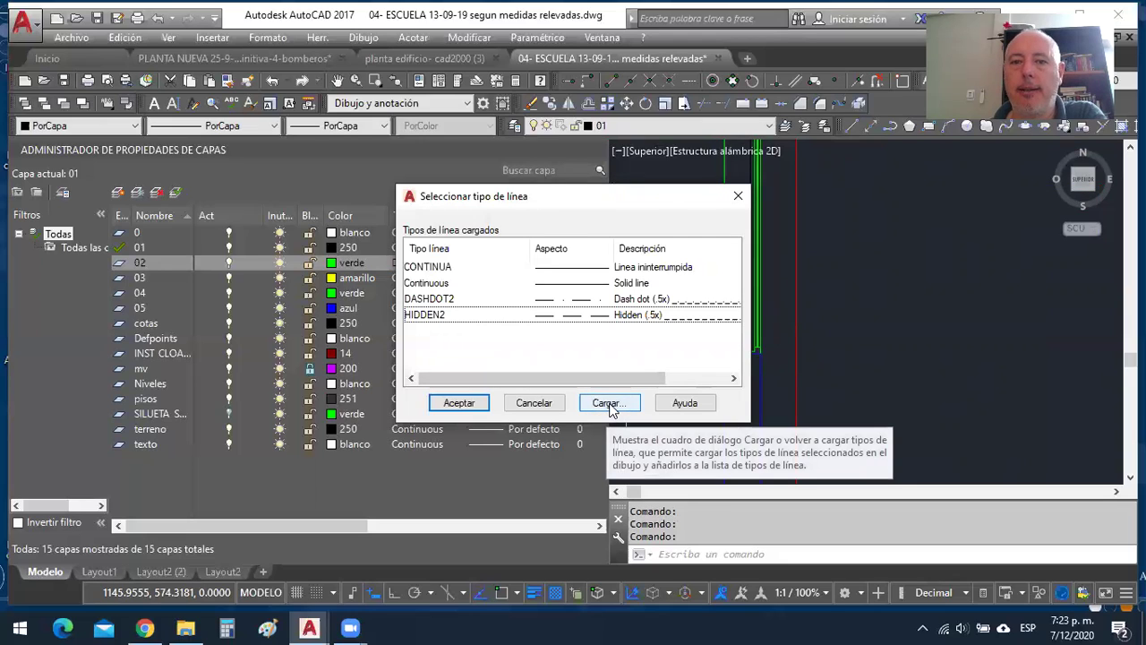
{"action": "left_click", "coordinate": [608, 404]}
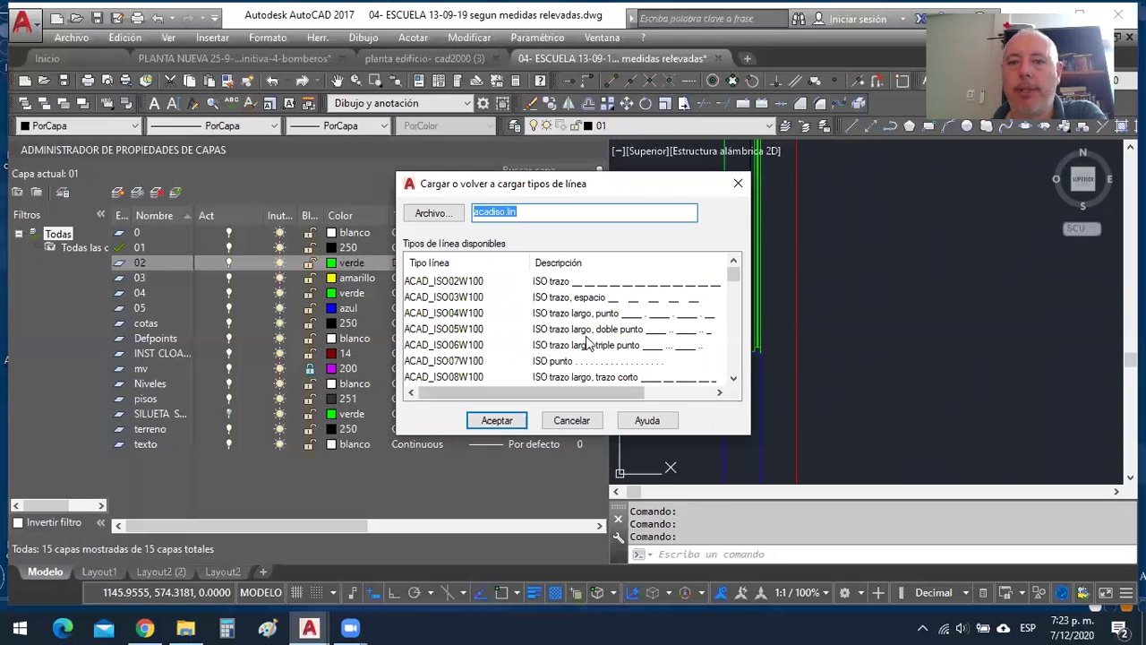
{"action": "scroll", "coordinate": [600, 324], "scroll_direction": "down", "scroll_amount": 1}
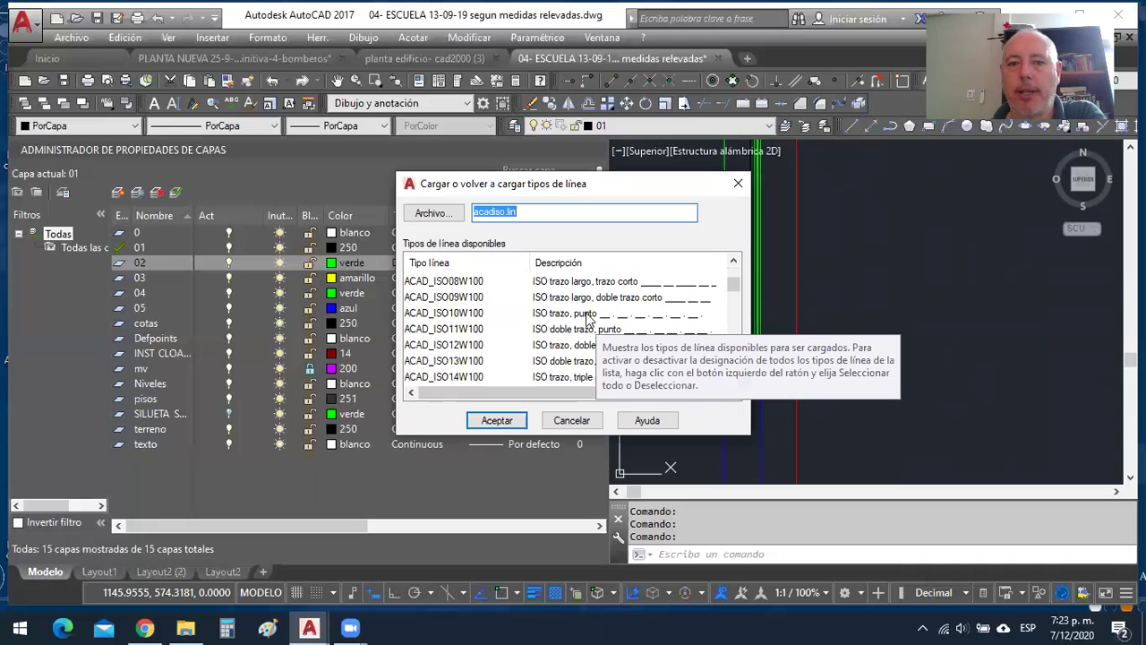
{"action": "left_click", "coordinate": [578, 313]}
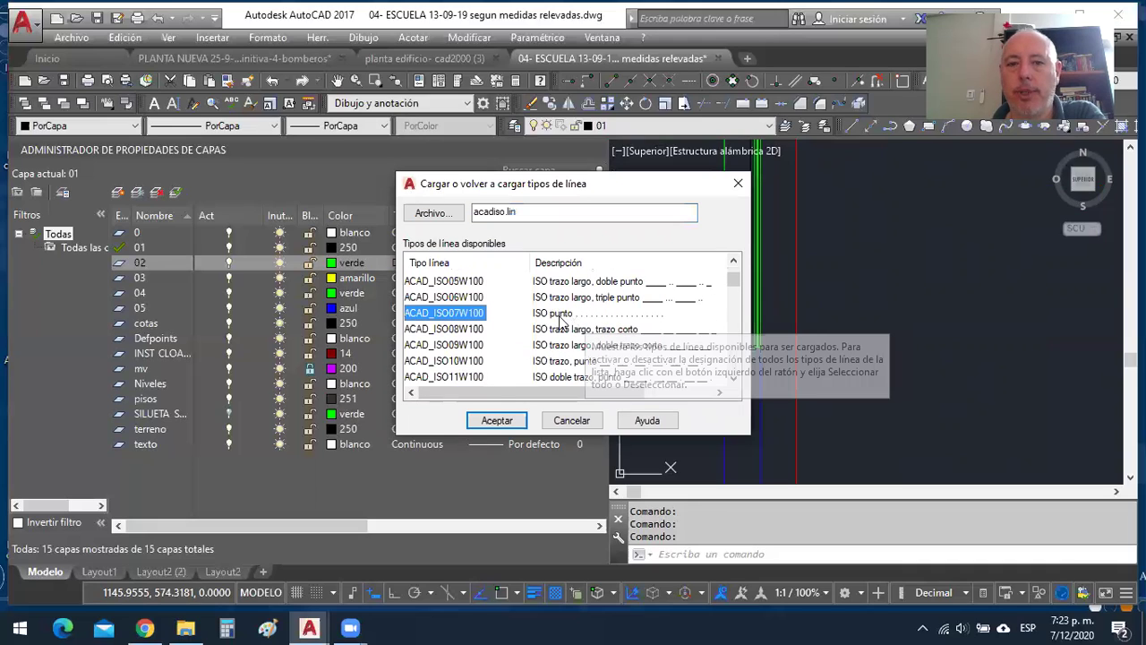
{"action": "left_click", "coordinate": [498, 420]}
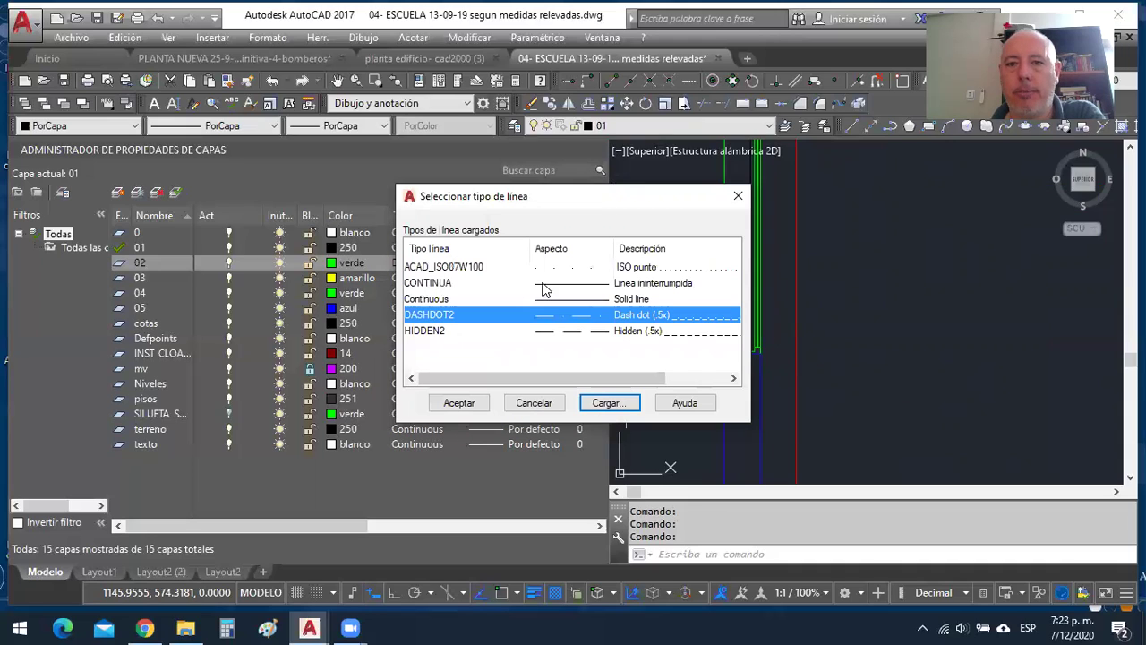
Assign the ACAD_ISO07W100 linetype to layer 02 and inspect its lines around the 9. AULA classroom window.
{"action": "left_click", "coordinate": [564, 268]}
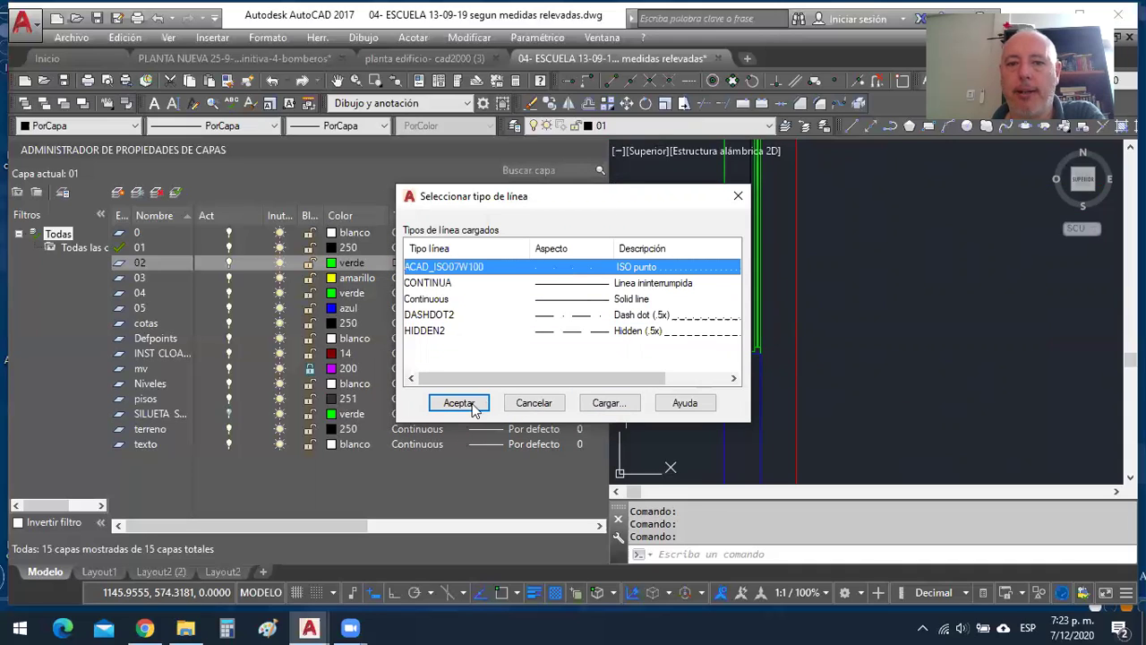
{"action": "left_click", "coordinate": [458, 404]}
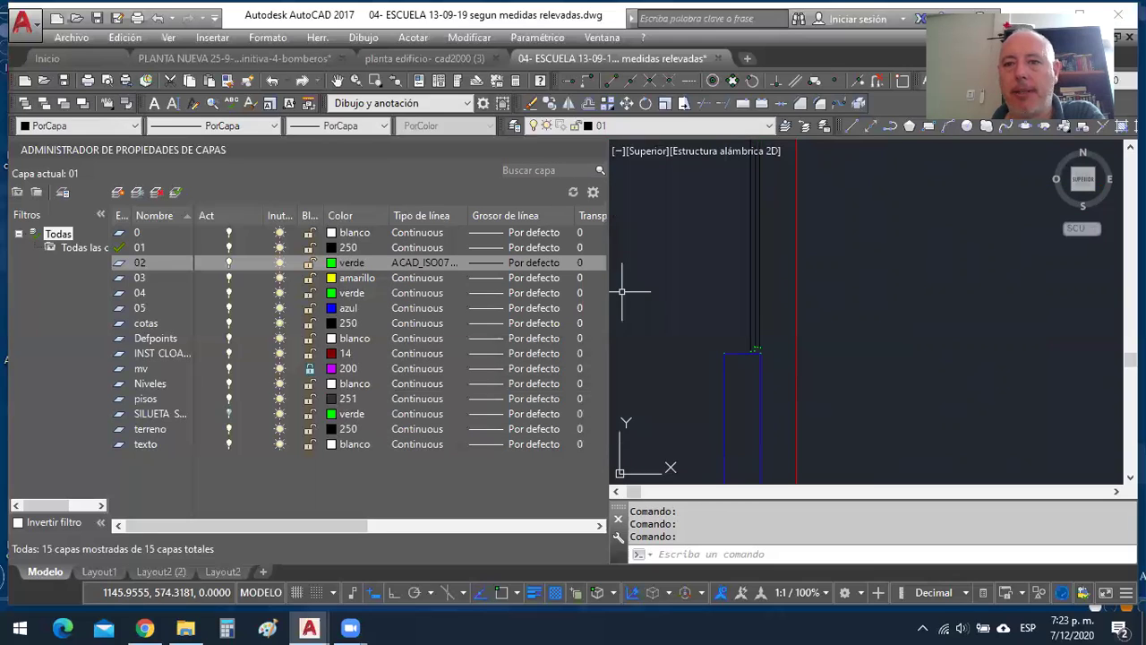
{"action": "scroll", "coordinate": [725, 300], "scroll_direction": "down", "scroll_amount": 2}
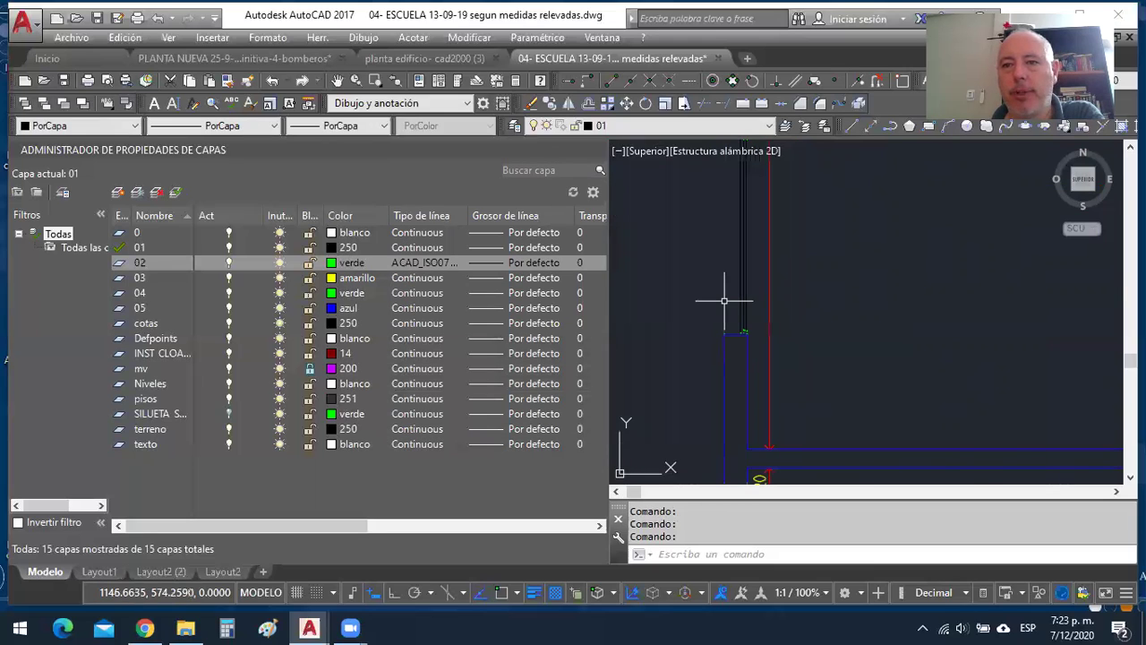
{"action": "scroll", "coordinate": [701, 213], "scroll_direction": "down", "scroll_amount": 2}
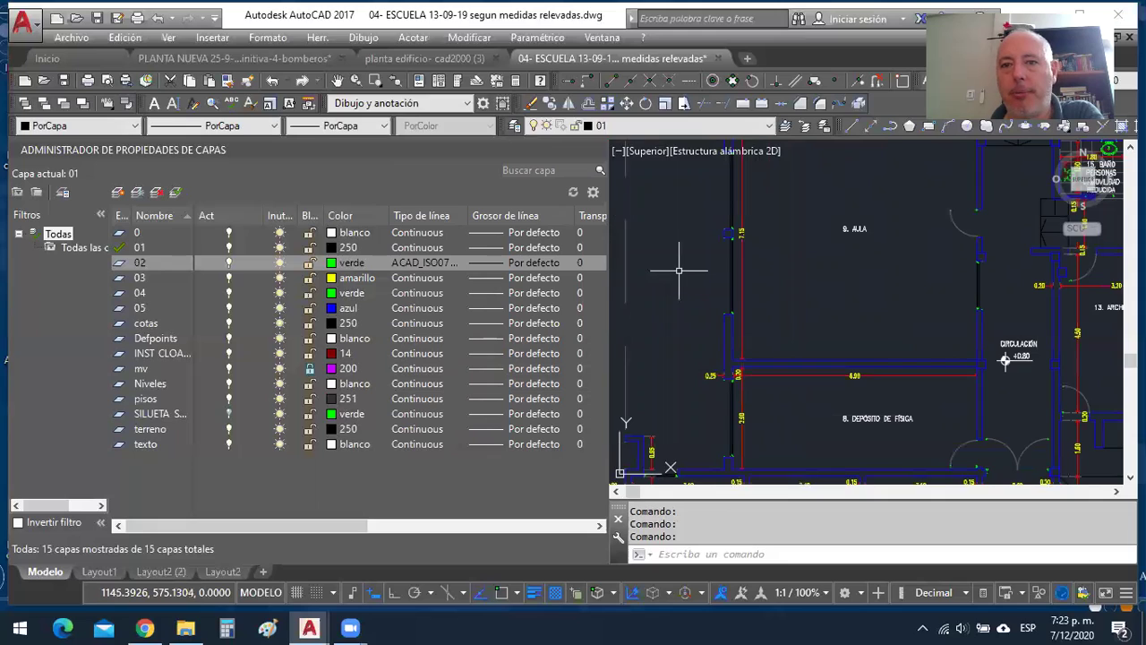
{"action": "scroll", "coordinate": [684, 171], "scroll_direction": "up", "scroll_amount": 3}
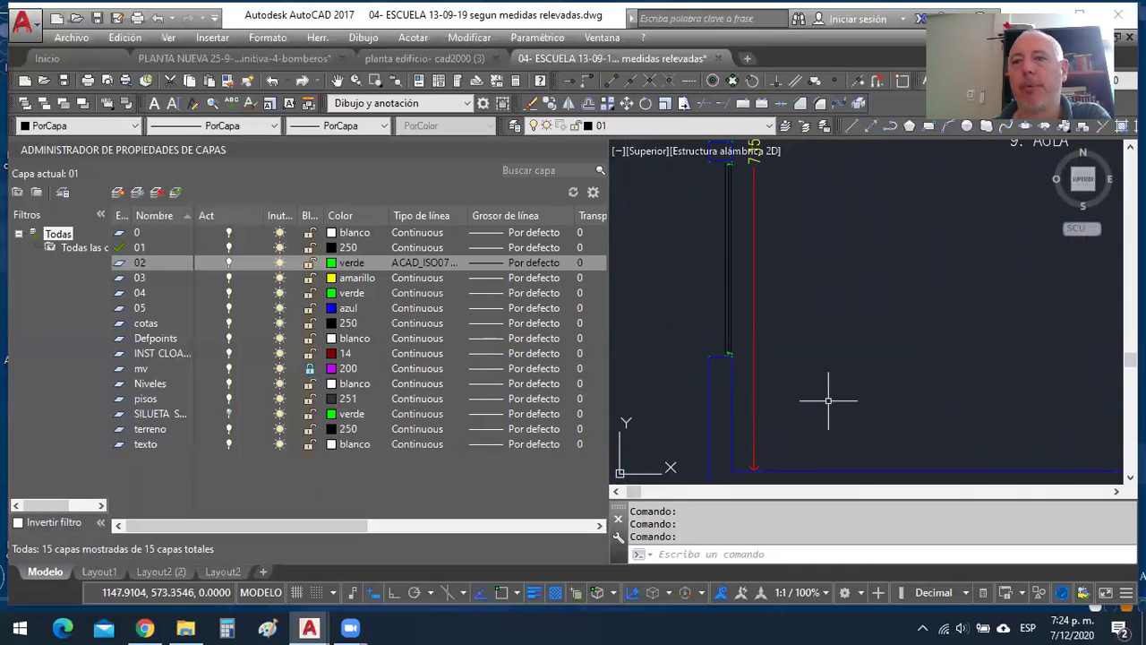
{"action": "left_click", "coordinate": [828, 401]}
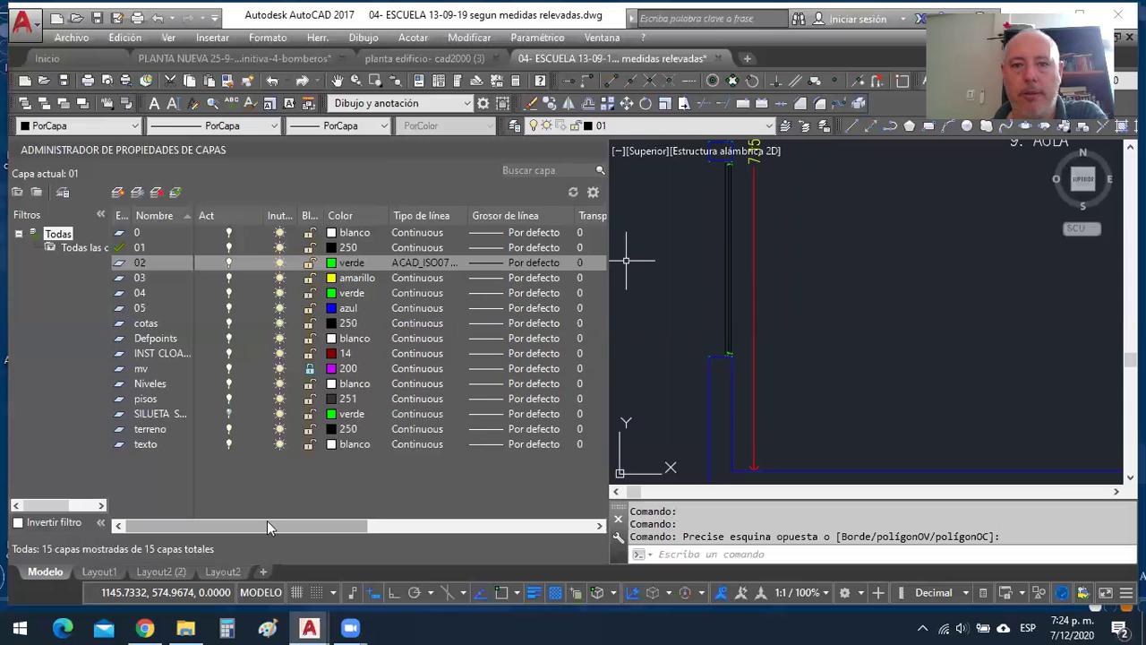
Review the remaining layer property columns and toggle plotting for layer 02 off and back on.
{"action": "left_click", "coordinate": [370, 523]}
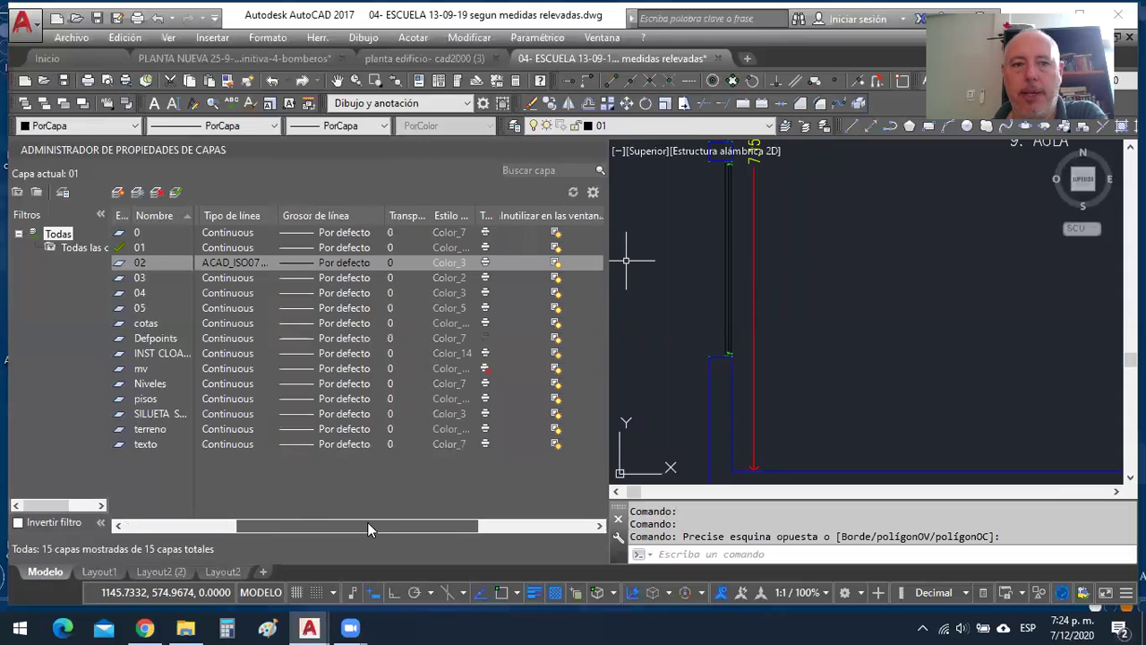
{"action": "left_click", "coordinate": [282, 527]}
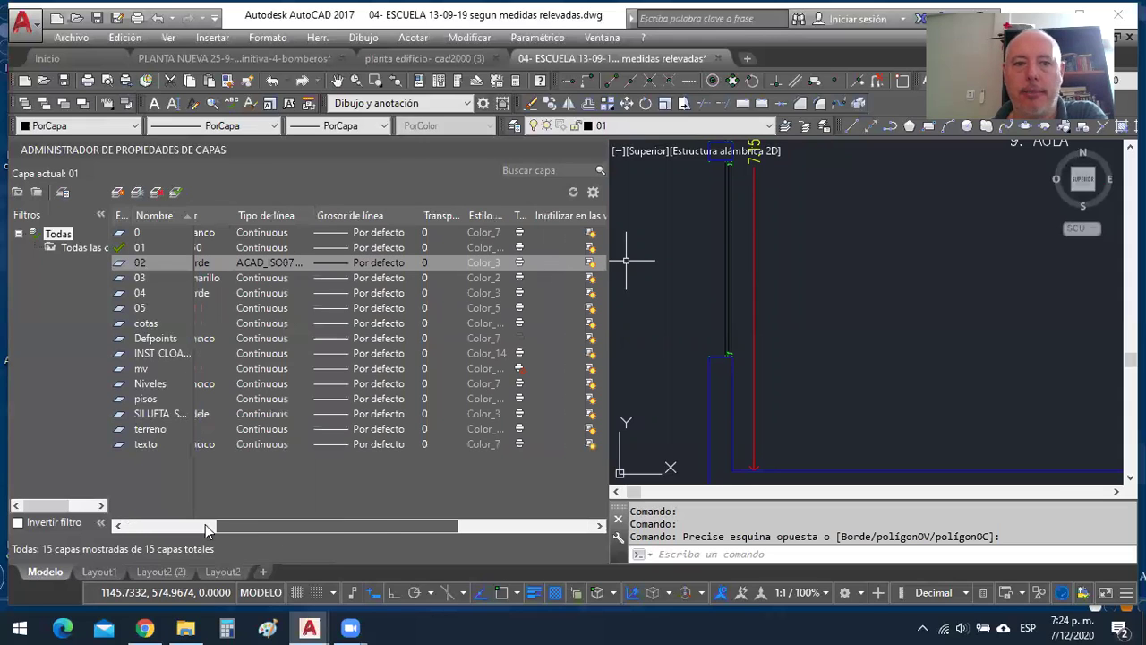
{"action": "left_click", "coordinate": [205, 524]}
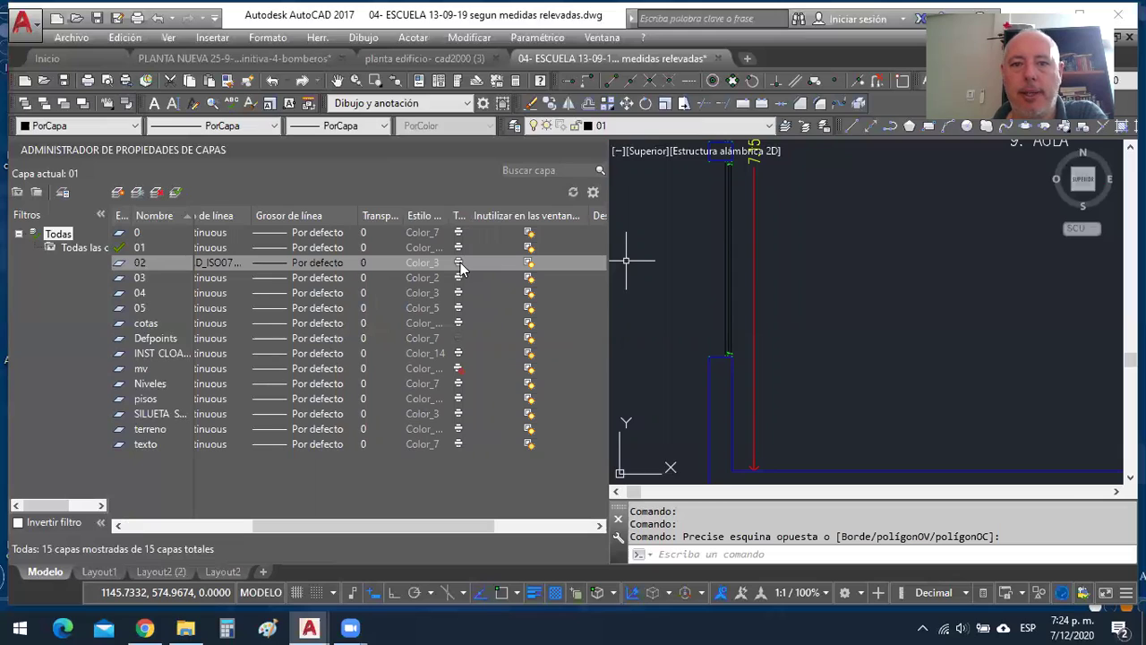
{"action": "left_click", "coordinate": [460, 262]}
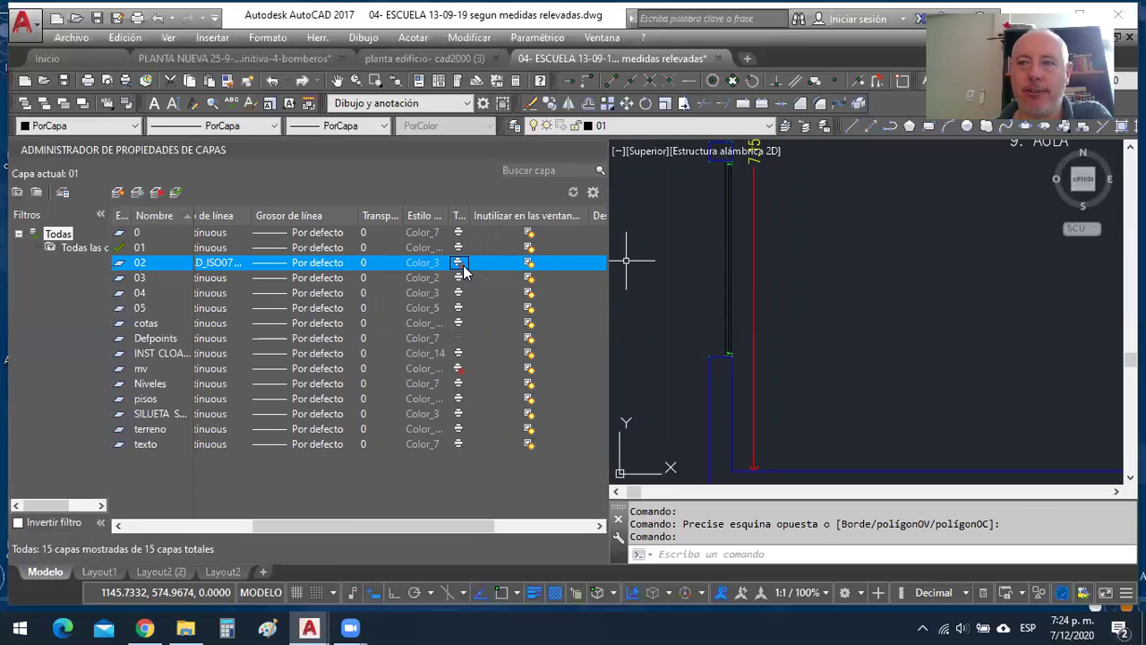
{"action": "left_click", "coordinate": [463, 263]}
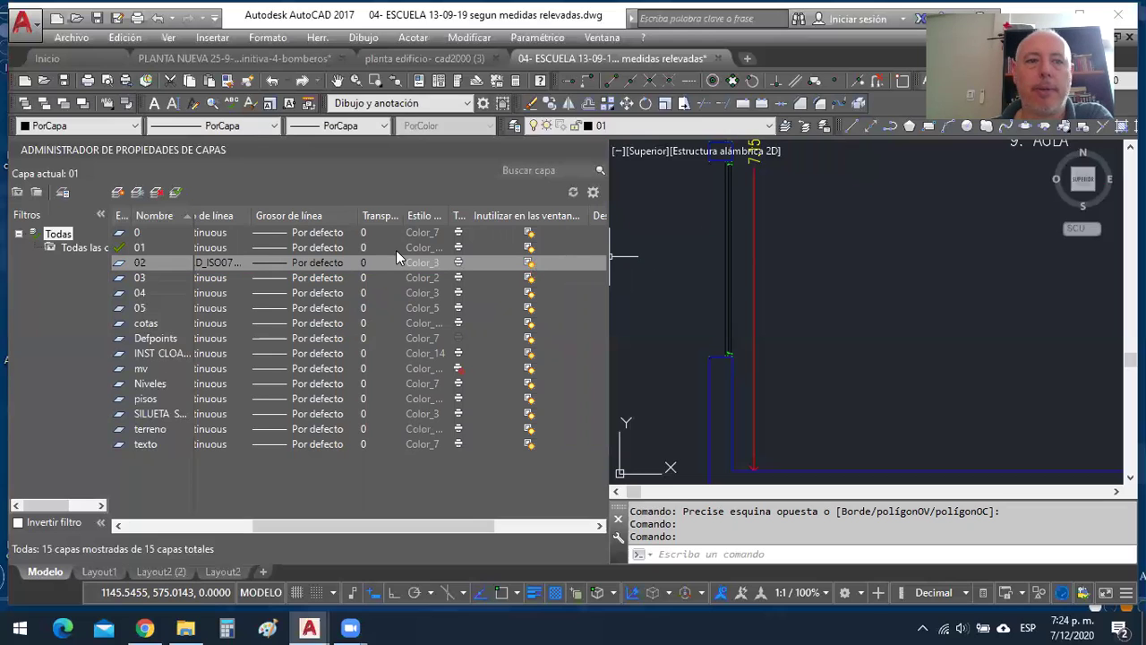
Change the linetype of layer 02 to CONTINUA.
{"action": "left_click_drag", "start_coordinate": [276, 525], "coordinate": [105, 526]}
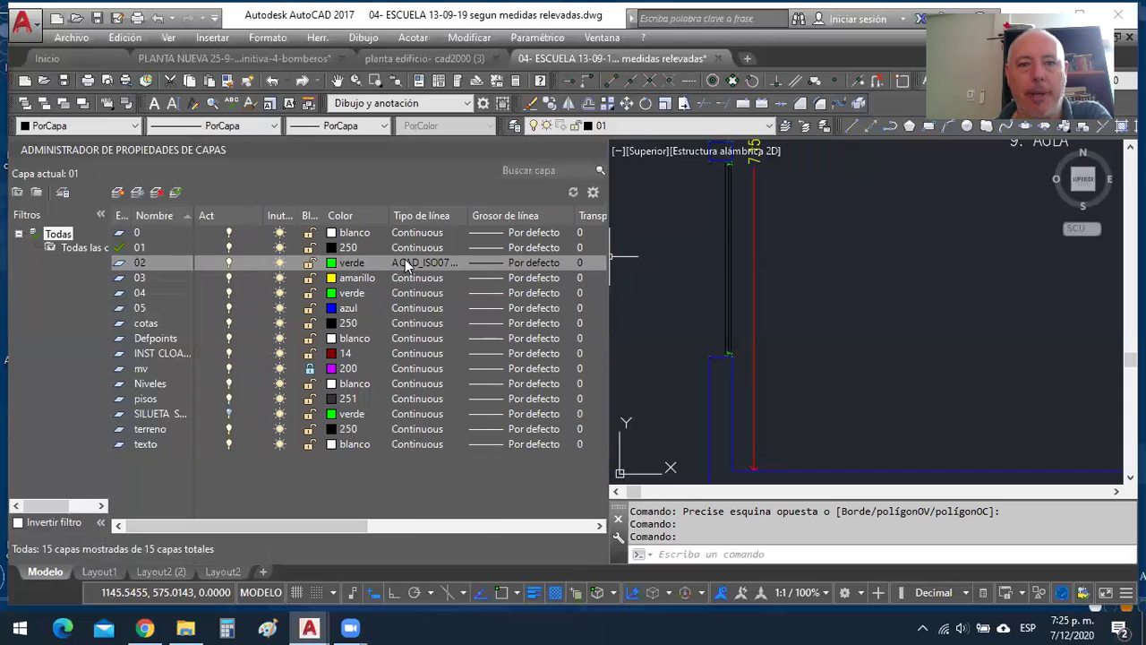
{"action": "left_click", "coordinate": [427, 265]}
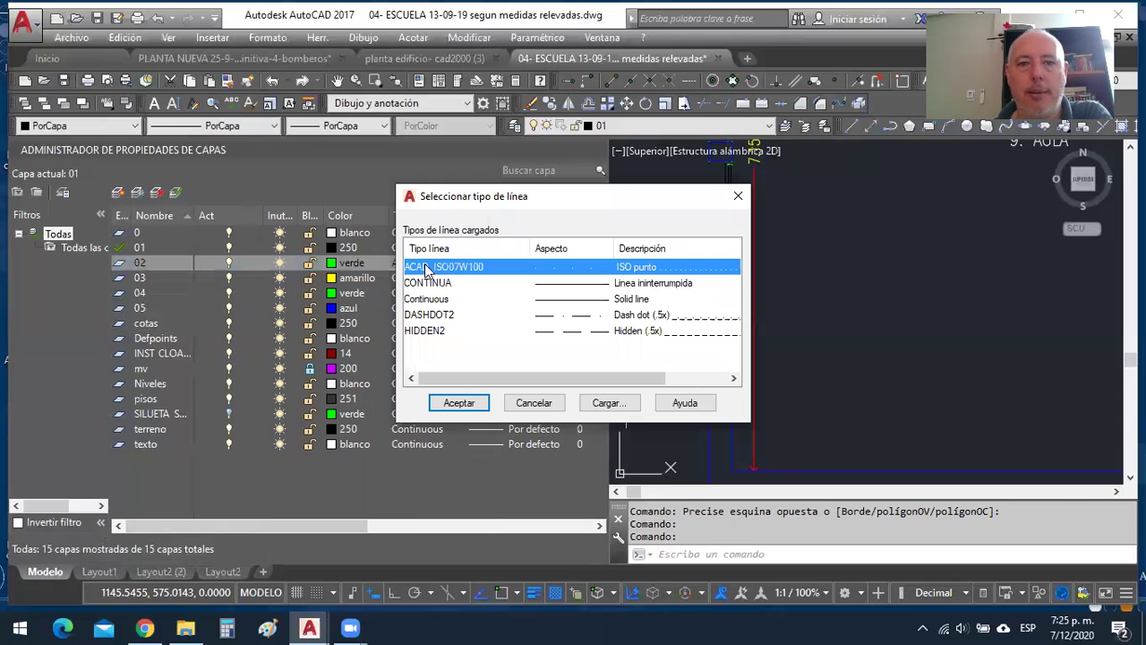
{"action": "left_click", "coordinate": [541, 283]}
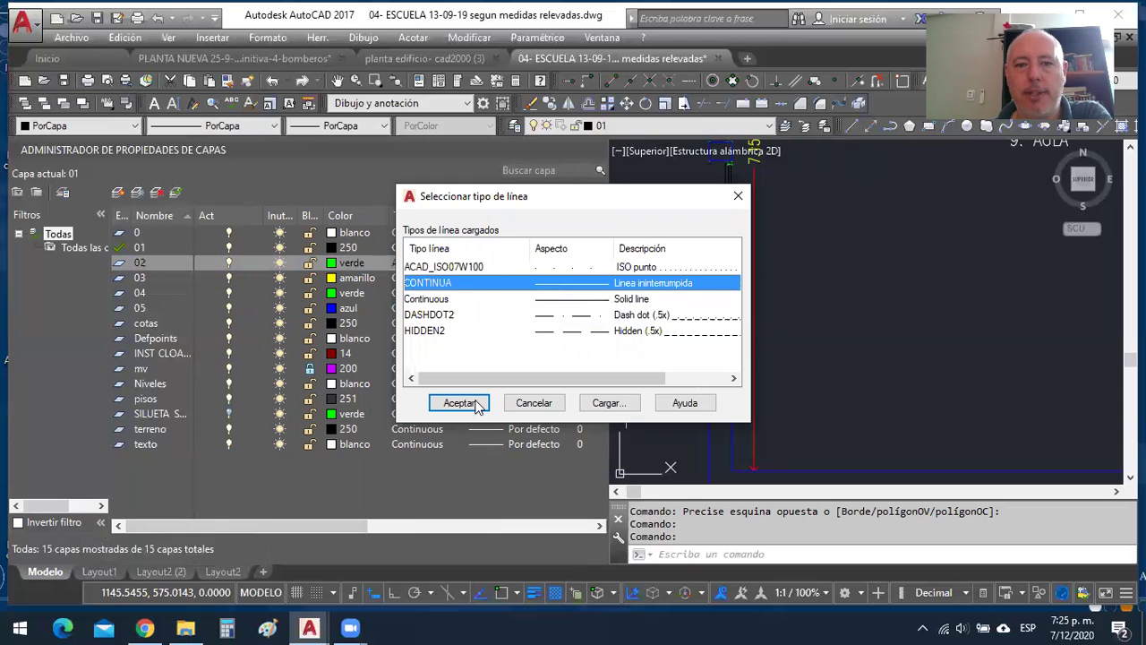
{"action": "left_click", "coordinate": [476, 403]}
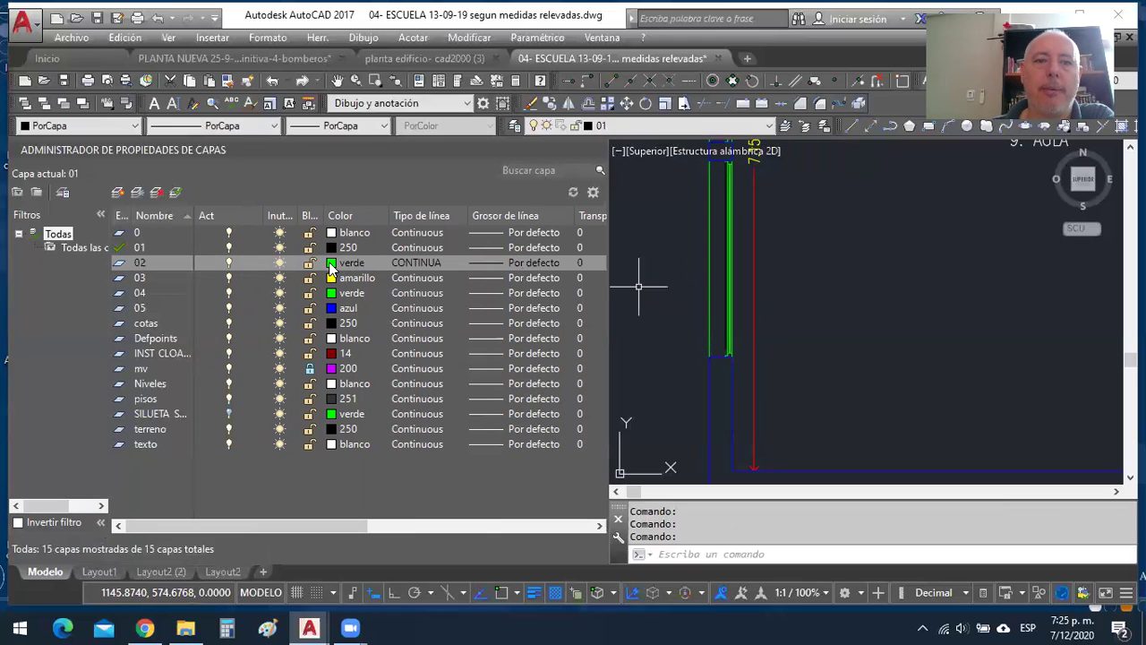
Set the color of layer 02 to red (rojo).
{"action": "left_click", "coordinate": [361, 262]}
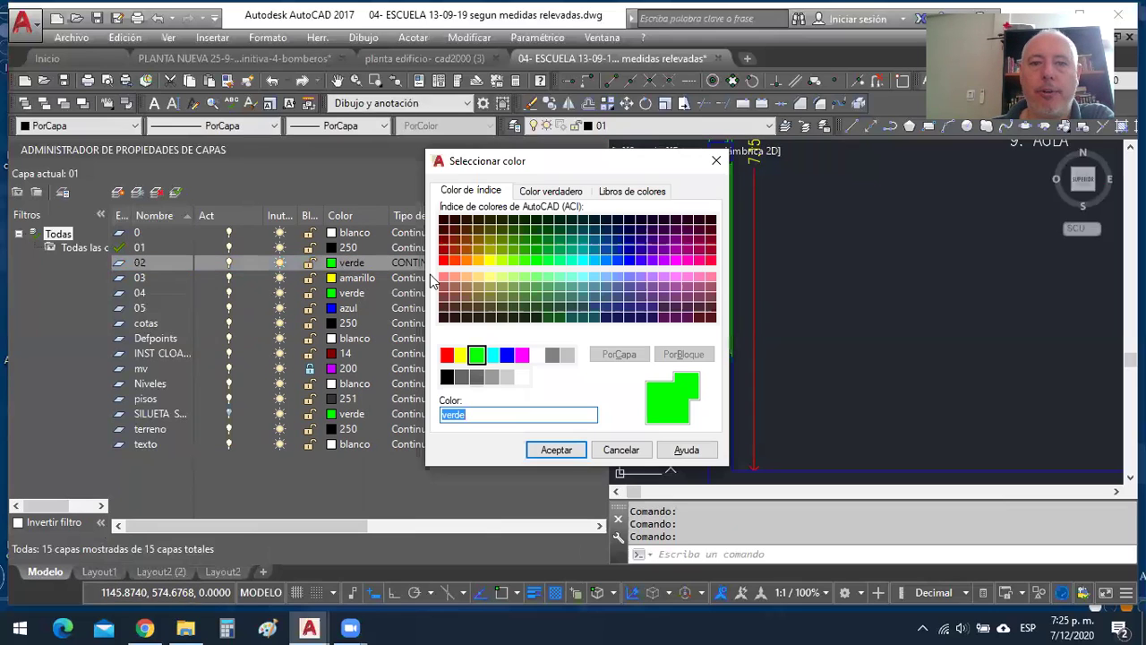
{"action": "left_click", "coordinate": [446, 354]}
{"action": "left_click", "coordinate": [564, 453]}
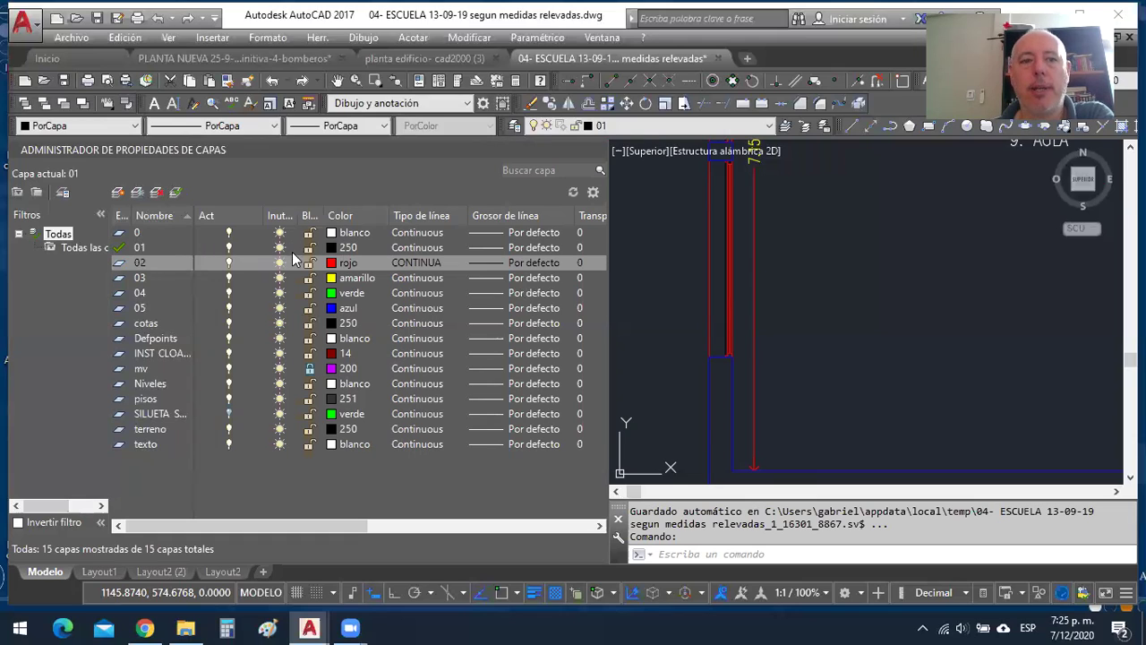
Turn layer 02 off and on, and freeze and thaw it with the Inutilizar column widened.
{"action": "left_click", "coordinate": [229, 263]}
{"action": "left_click", "coordinate": [229, 262]}
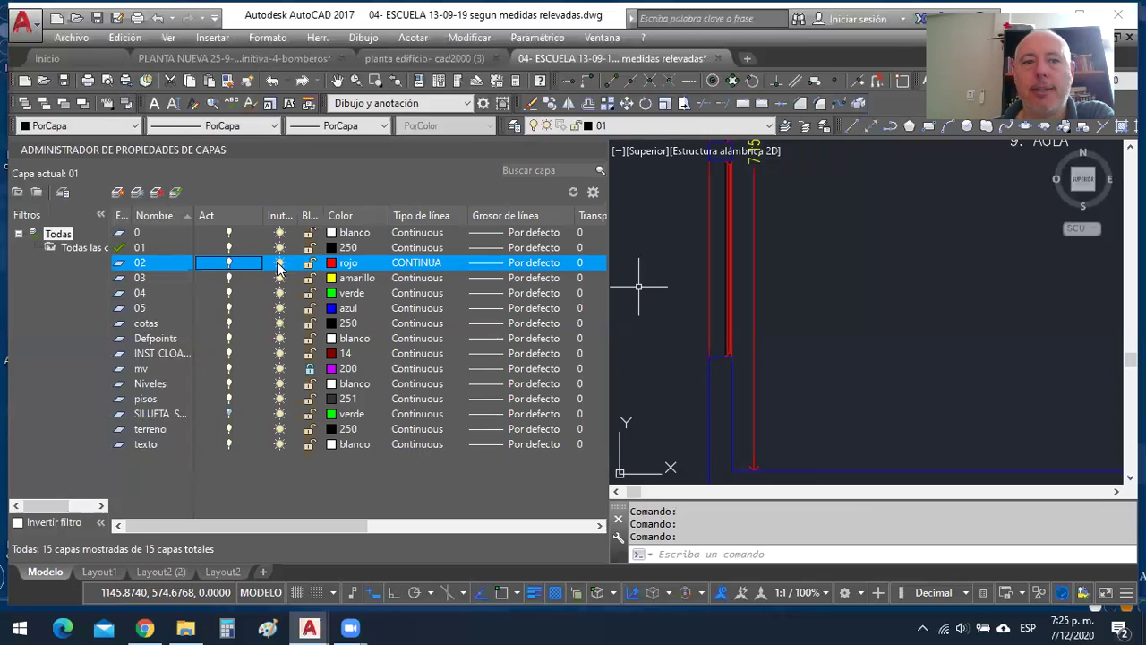
{"action": "left_click_drag", "start_coordinate": [297, 215], "coordinate": [349, 215]}
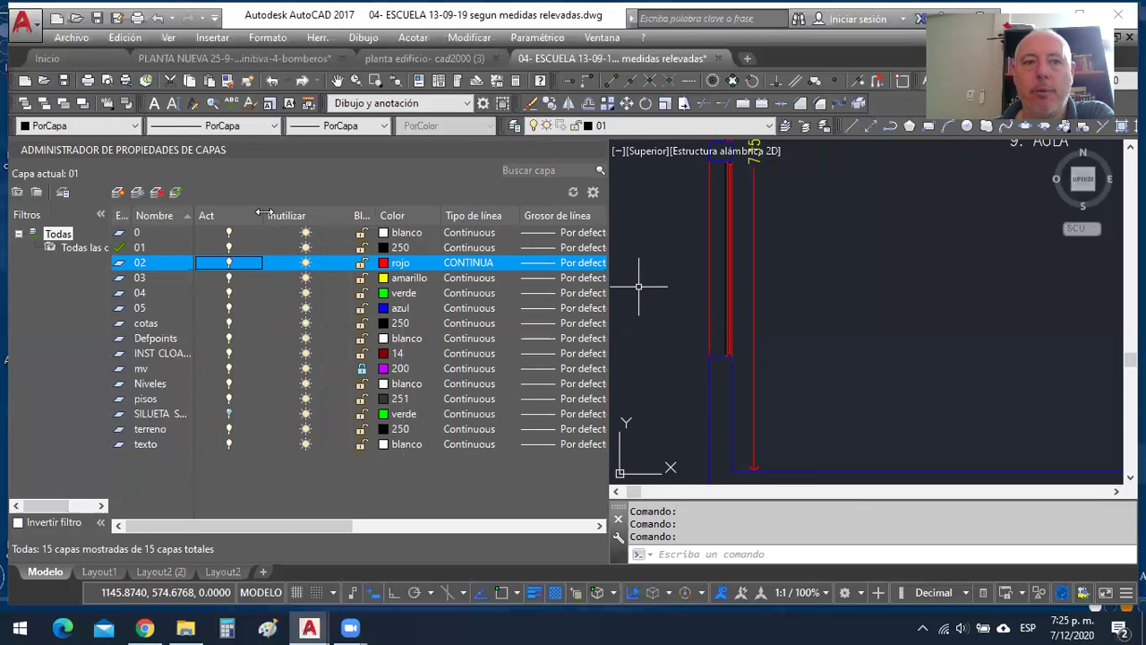
{"action": "left_click", "coordinate": [306, 264]}
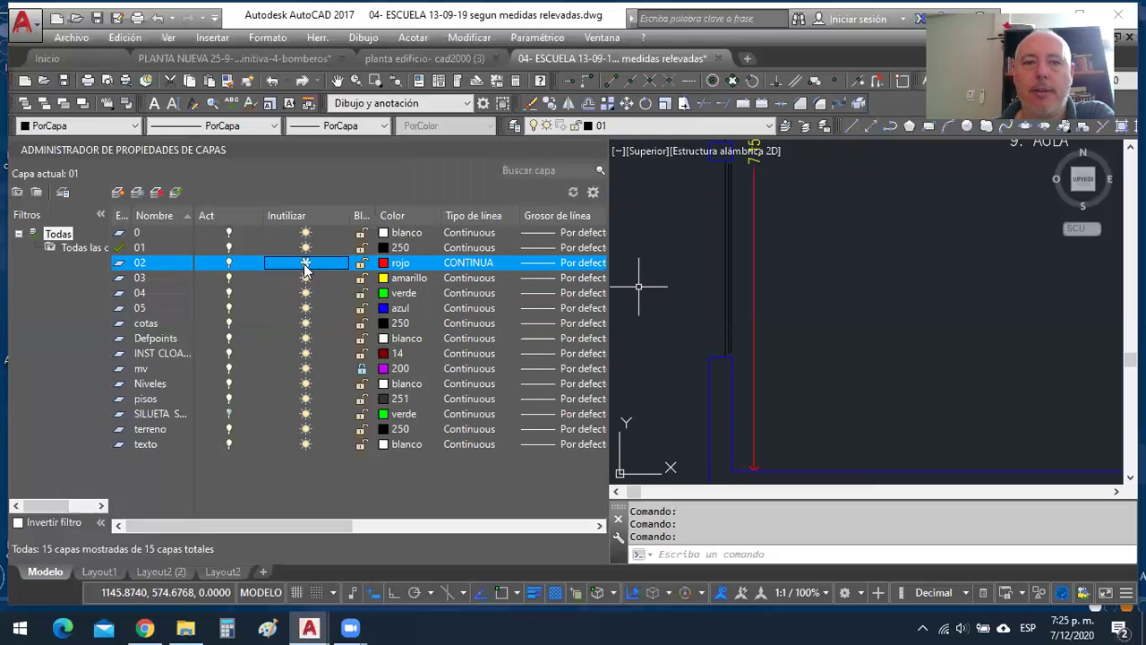
{"action": "left_click", "coordinate": [305, 269]}
Lock layer 02, select the window lines in the drawing with a crossing selection, and clear the selection.
{"action": "left_click", "coordinate": [367, 261]}
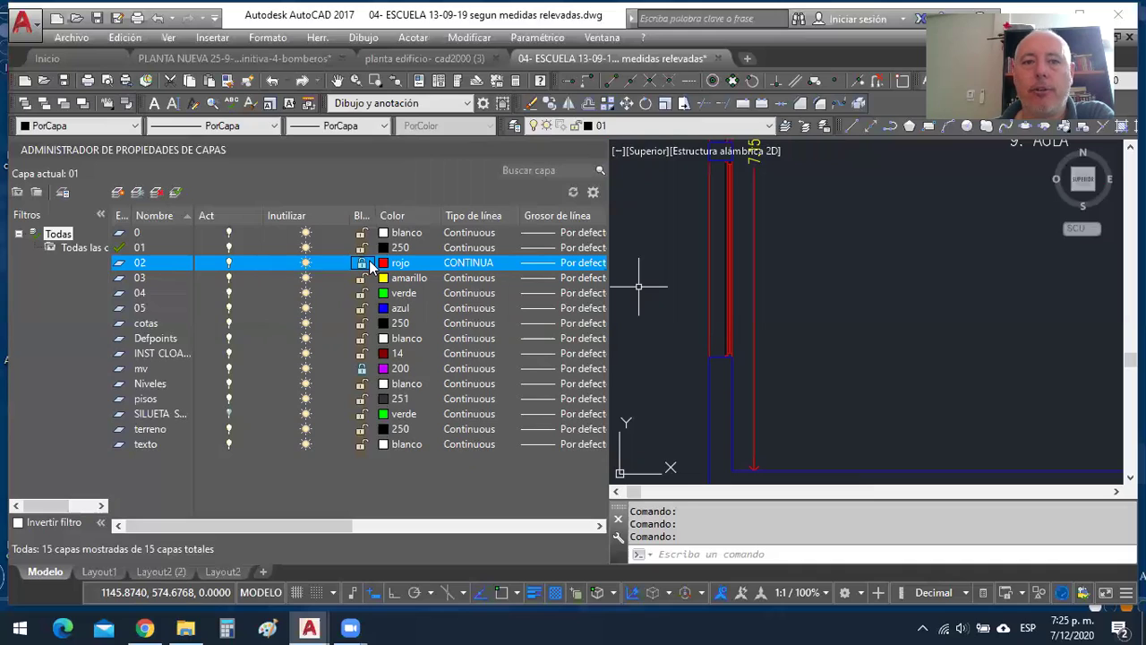
{"action": "left_click", "coordinate": [725, 265]}
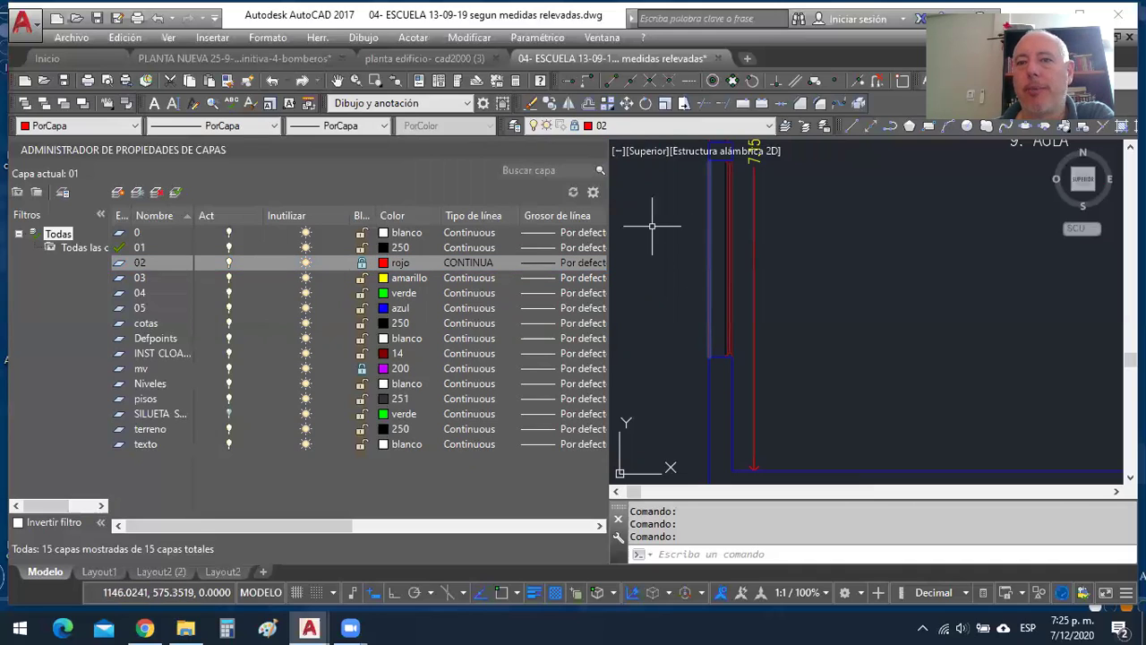
{"action": "left_click", "coordinate": [736, 240]}
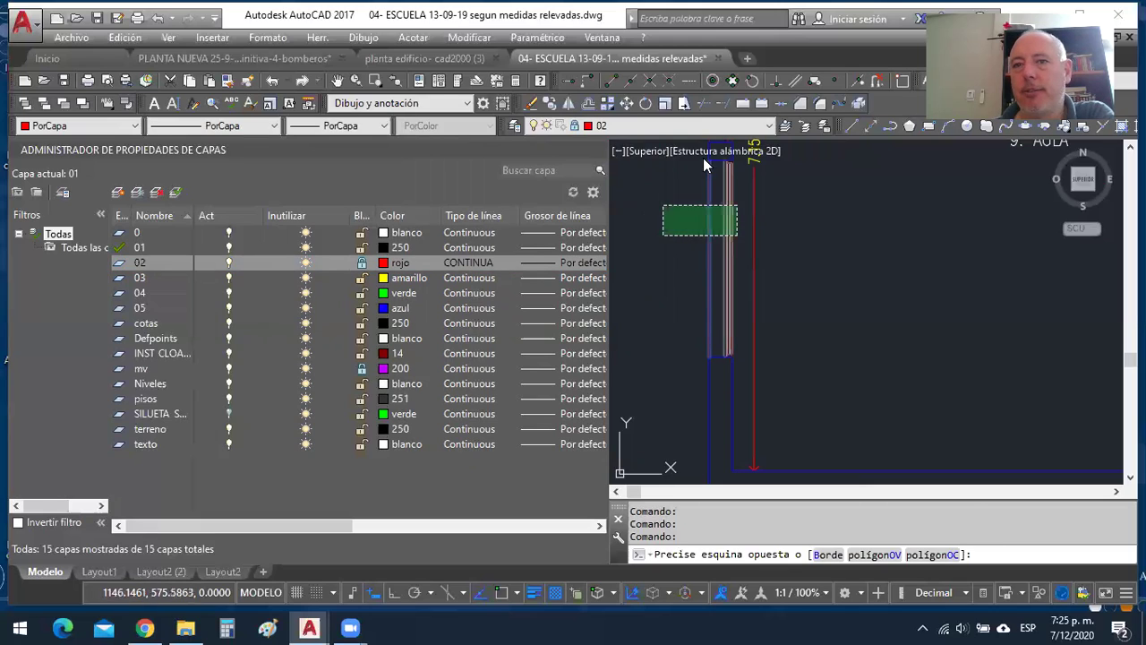
{"action": "left_click", "coordinate": [646, 188]}
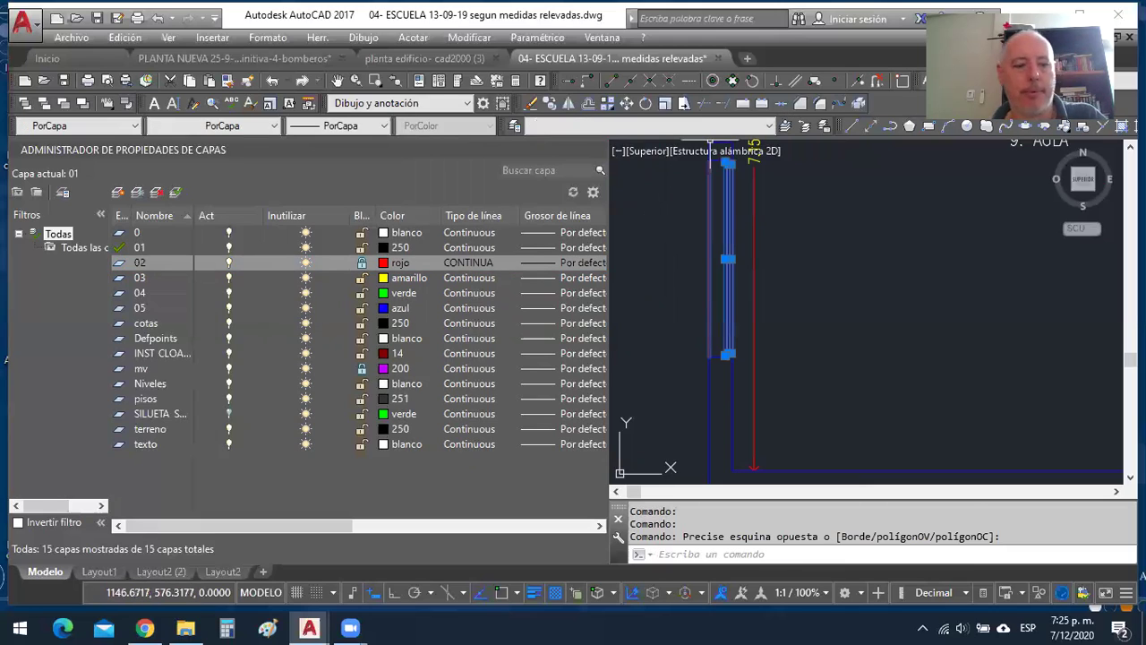
{"action": "key", "text": "Escape"}
{"action": "key", "text": "Escape"}
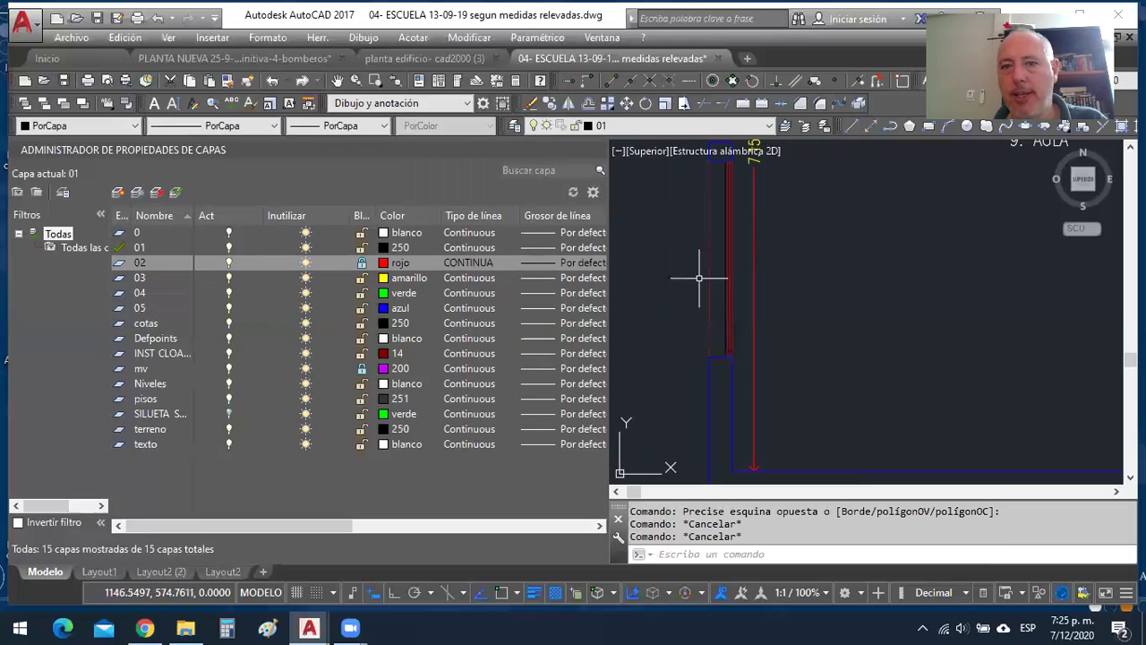
Try to erase the outer window line on locked layer 02, and clear any remaining selection.
{"action": "left_click", "coordinate": [710, 273]}
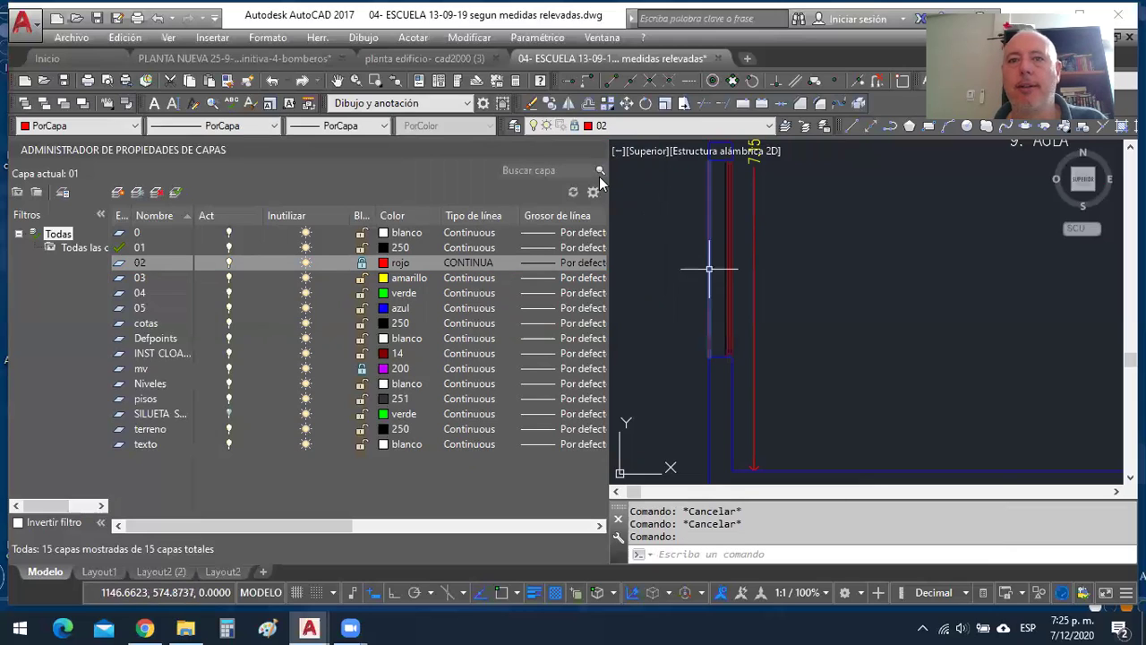
{"action": "left_click", "coordinate": [529, 105]}
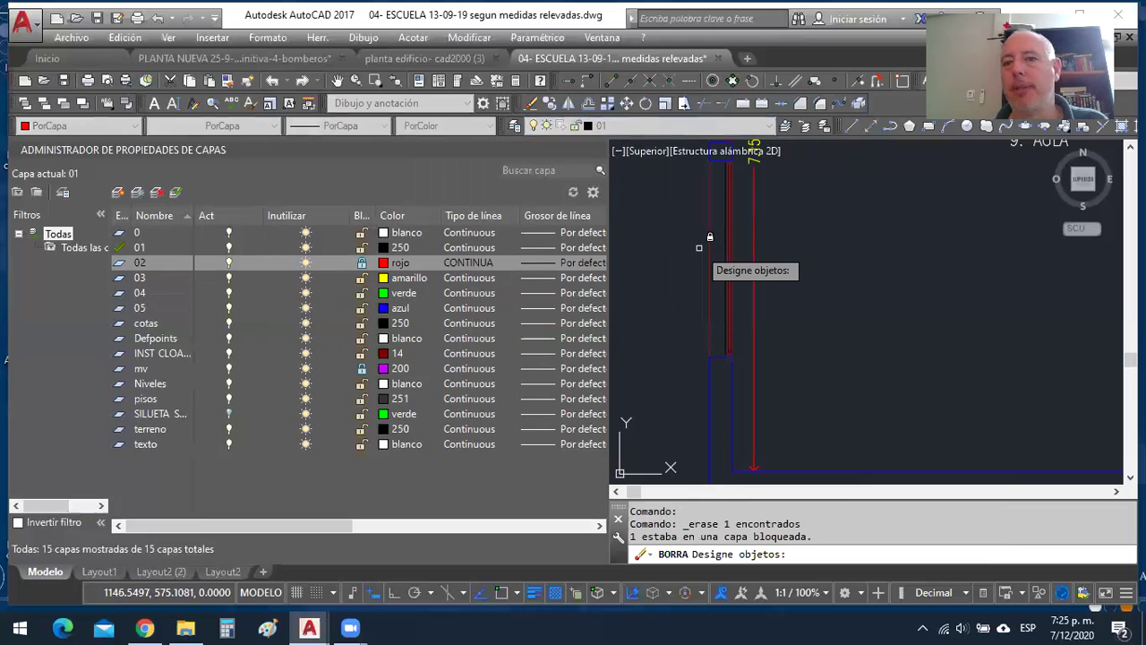
{"action": "key", "text": "Return"}
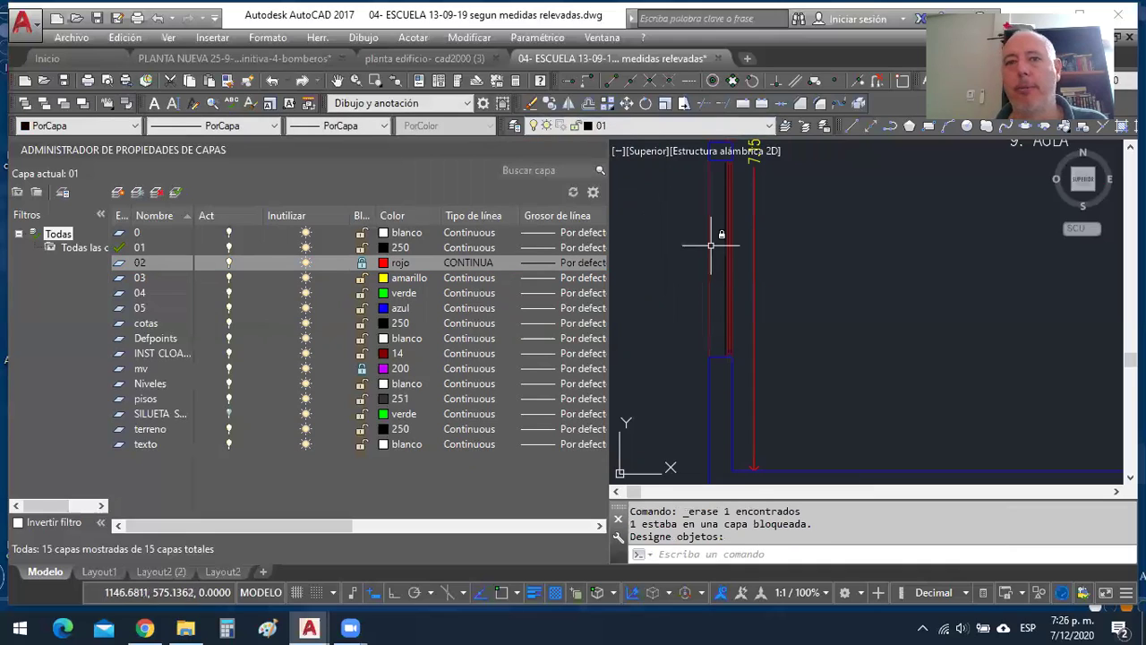
{"action": "key", "text": "Return"}
{"action": "left_click", "coordinate": [711, 243]}
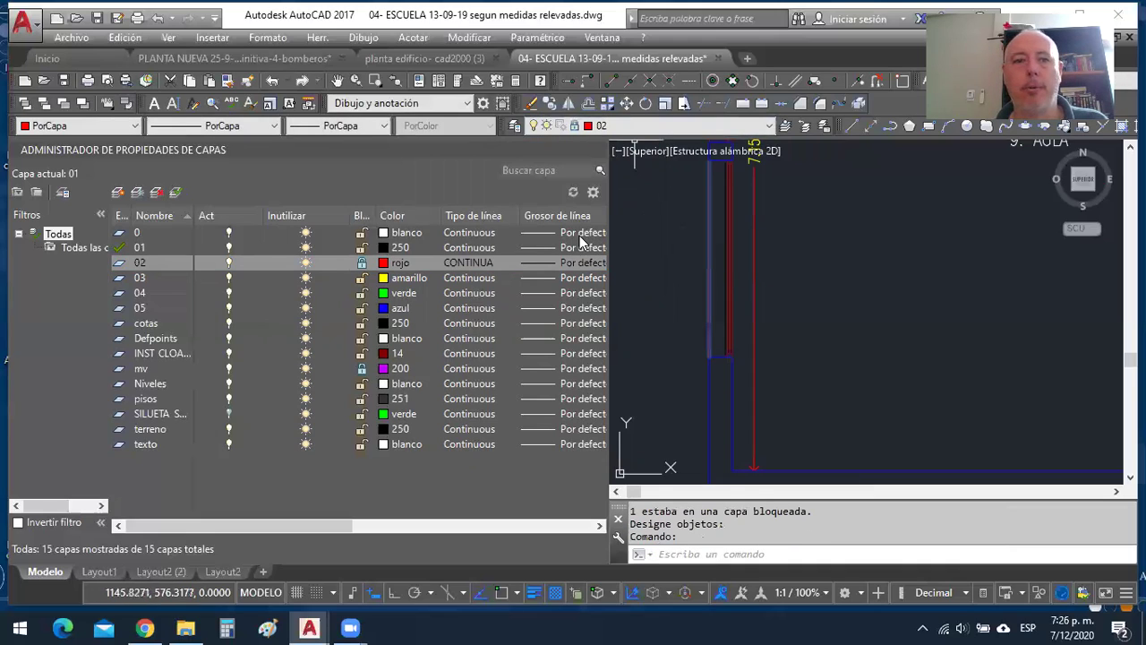
{"action": "key", "text": "Escape"}
{"action": "key", "text": "Escape"}
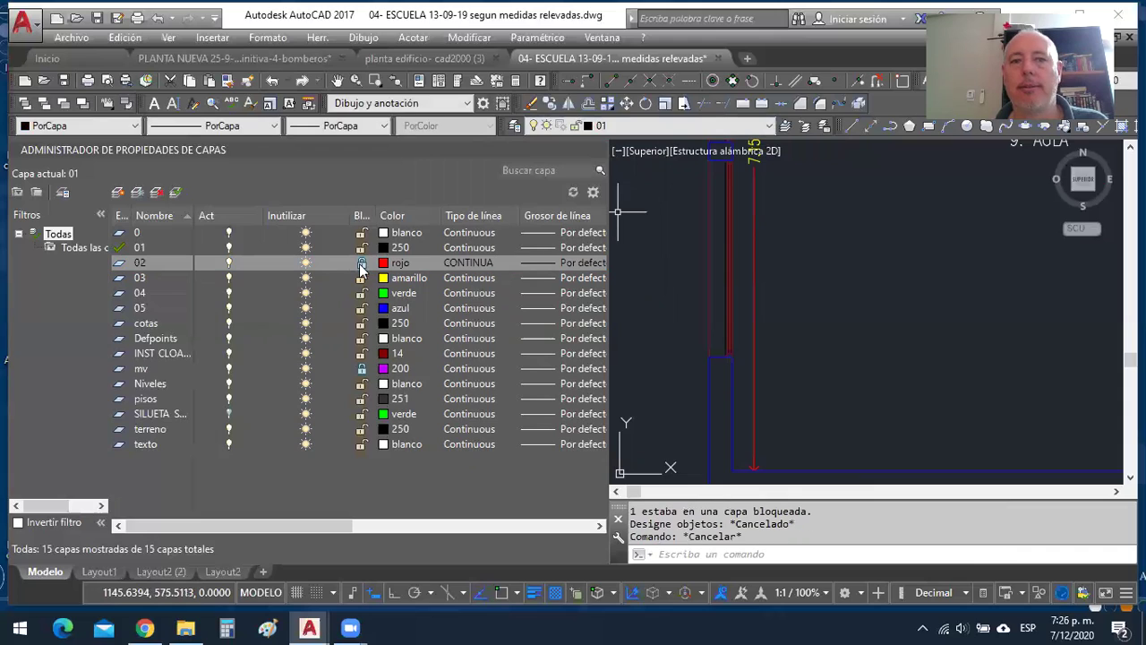
Toggle the lock of layer 02 to compare how its lines display, and leave the layer unlocked.
{"action": "left_click", "coordinate": [360, 263]}
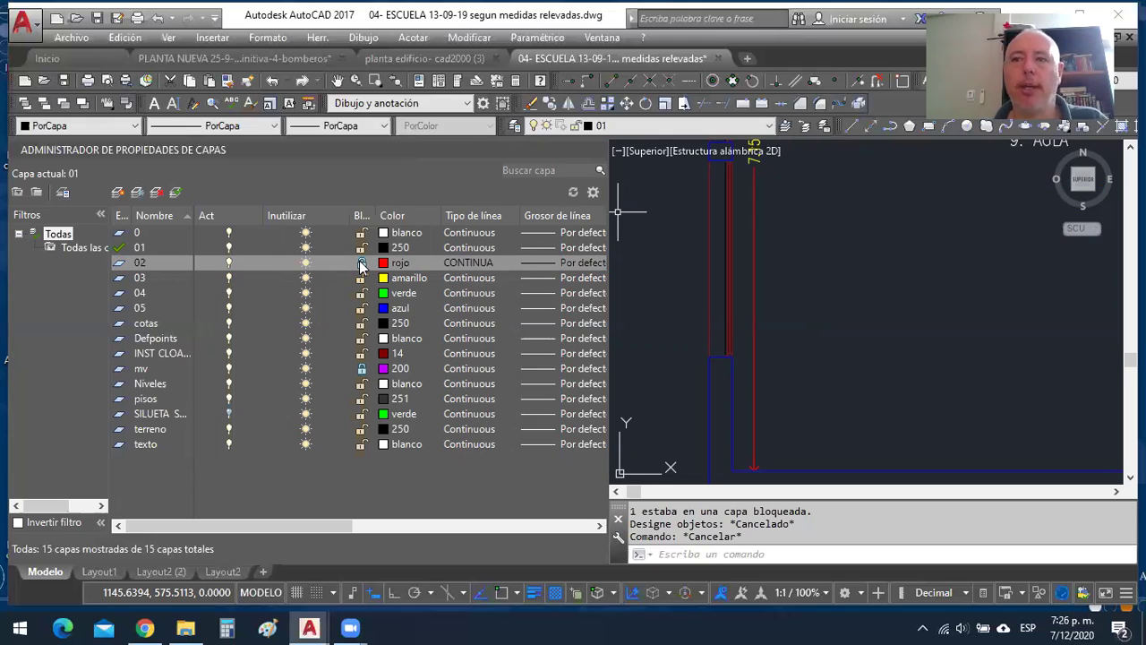
{"action": "left_click", "coordinate": [362, 264]}
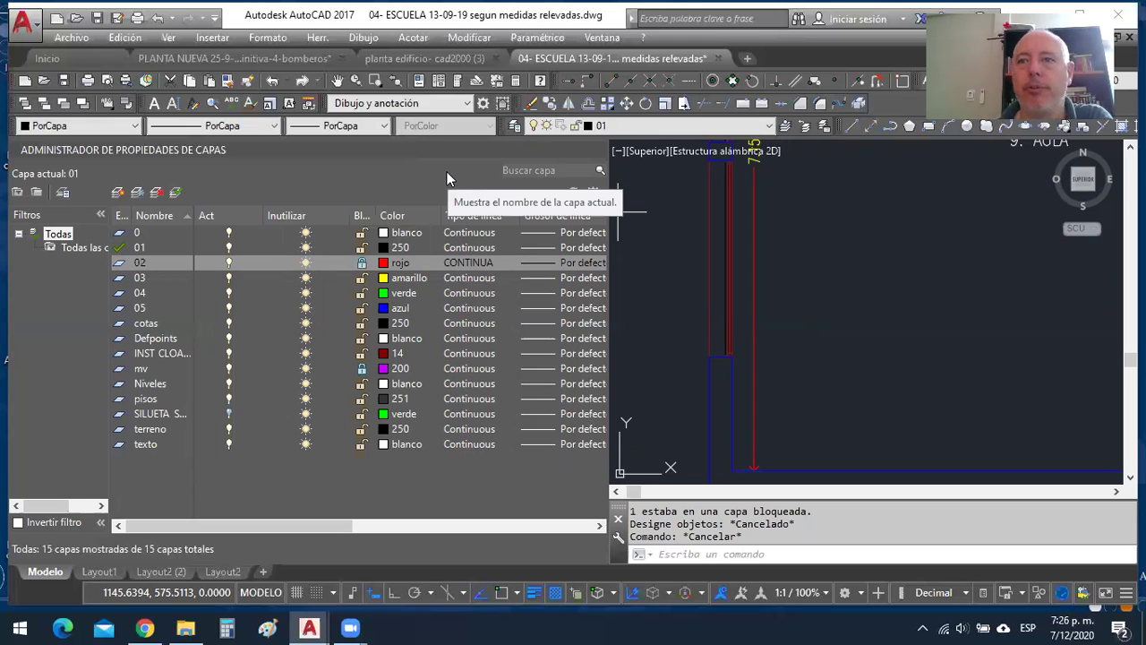
{"action": "left_click", "coordinate": [362, 264]}
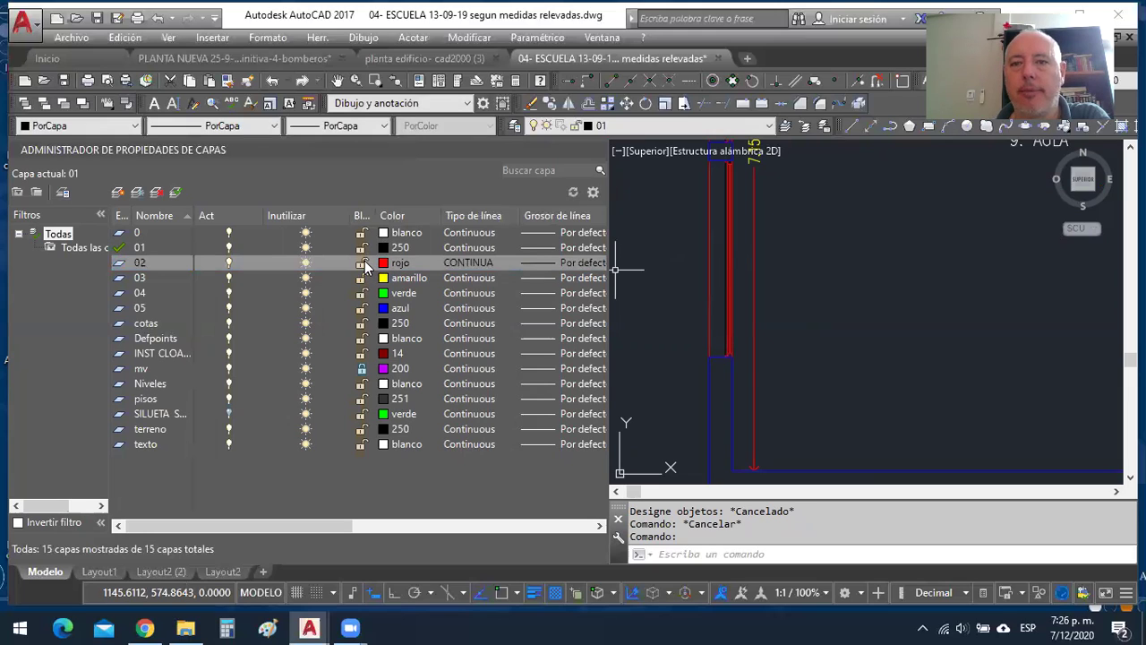
{"action": "left_click", "coordinate": [362, 264]}
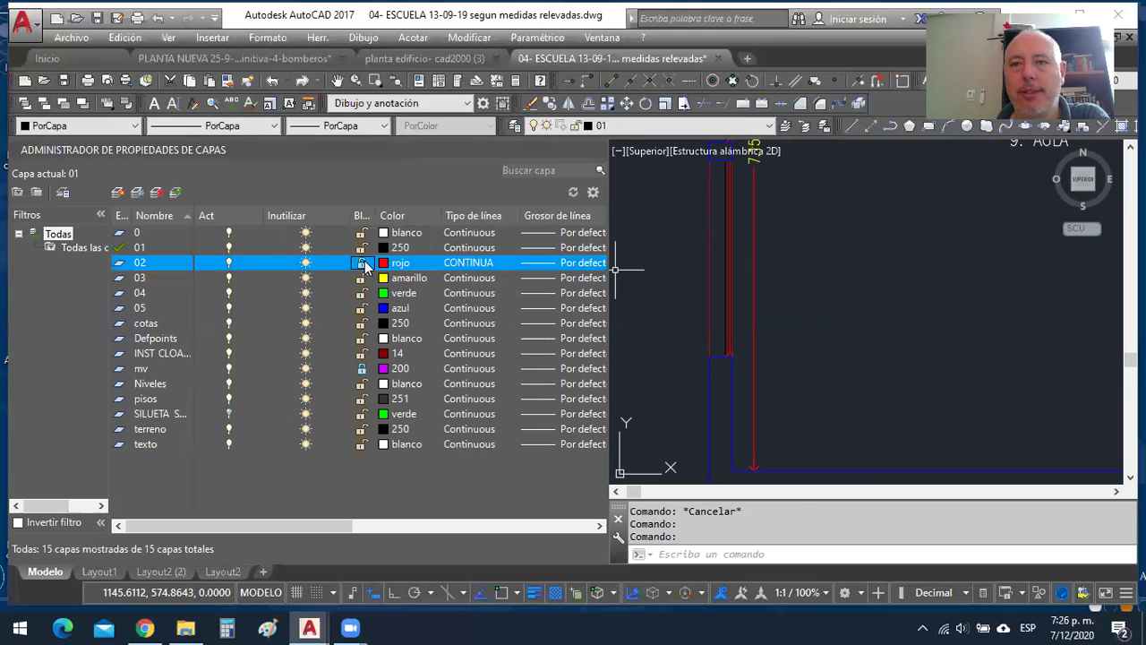
{"action": "left_click", "coordinate": [362, 264]}
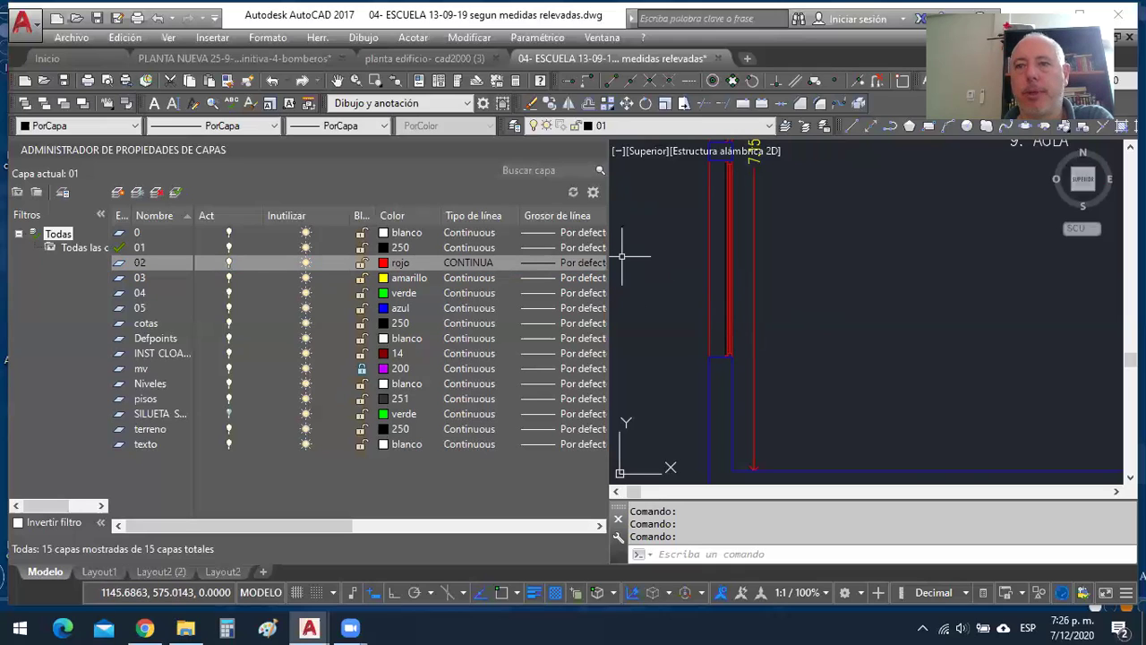
Change the color of layer cotas to blanco in the layer properties manager.
{"action": "scroll", "coordinate": [622, 257], "scroll_direction": "down", "scroll_amount": 2}
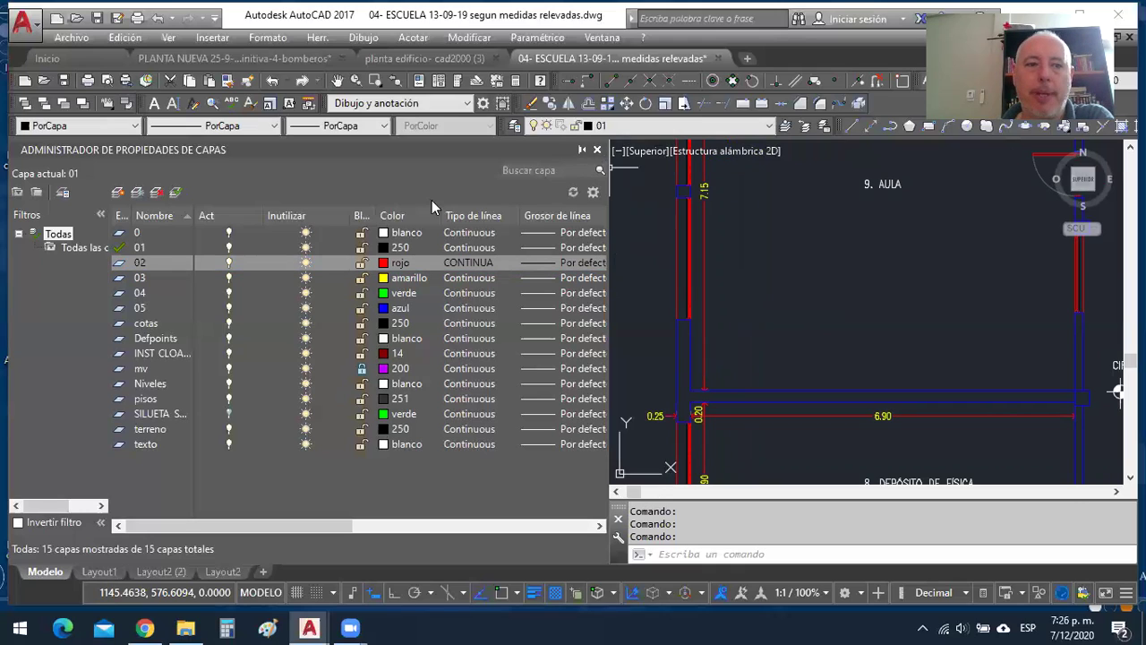
{"action": "double_click", "coordinate": [154, 328]}
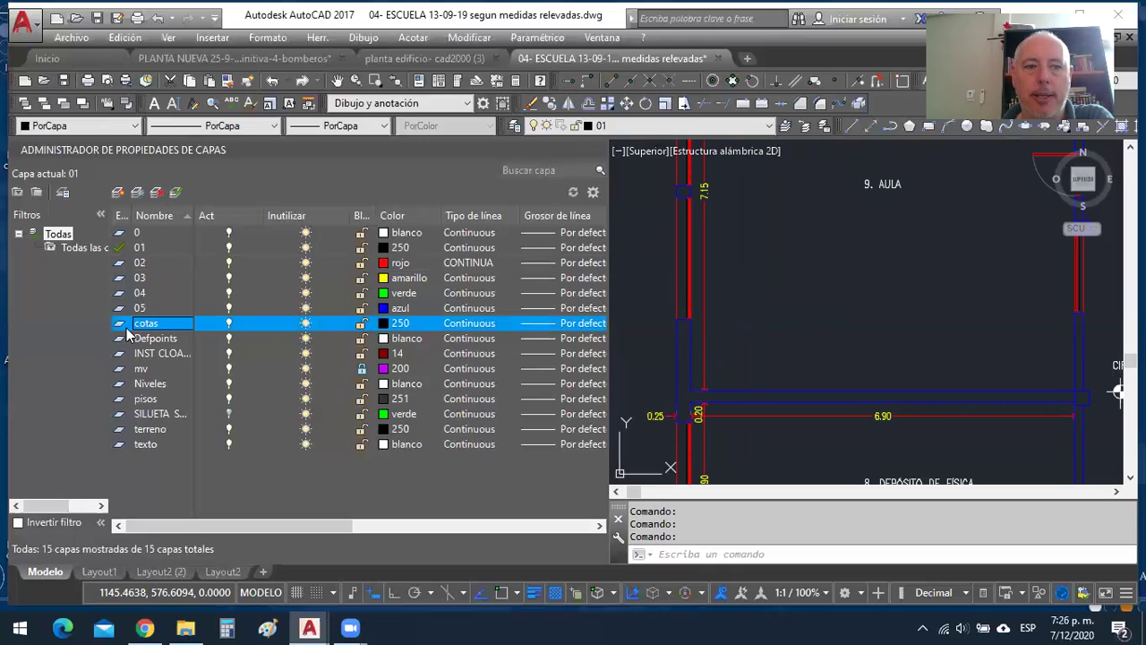
{"action": "left_click", "coordinate": [386, 324]}
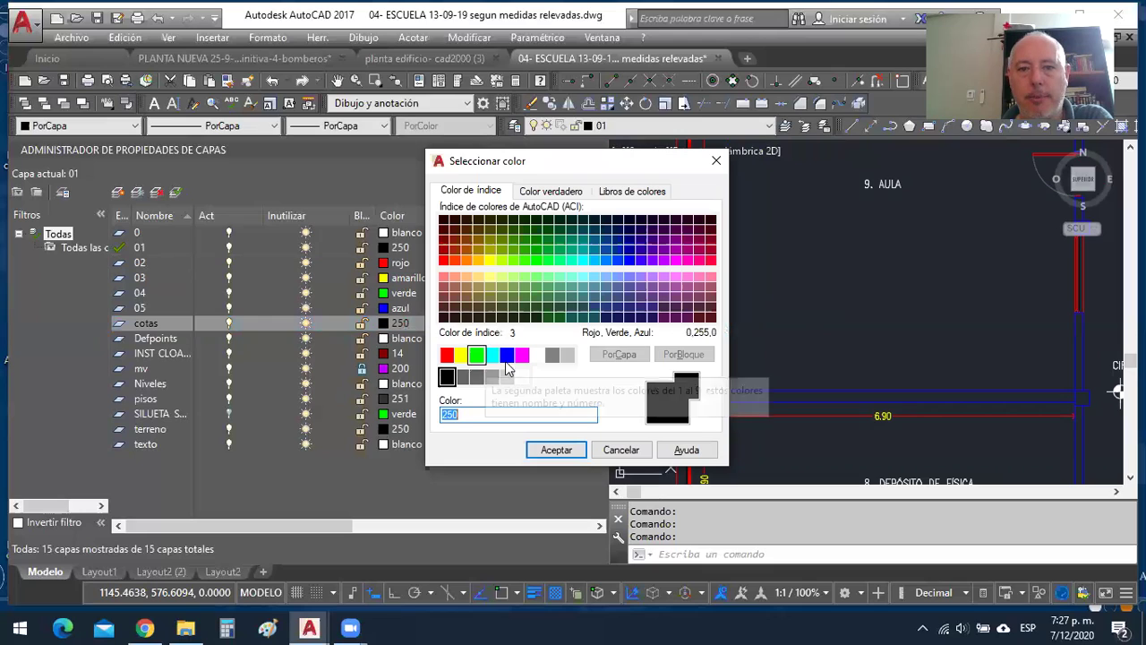
{"action": "left_click", "coordinate": [536, 355]}
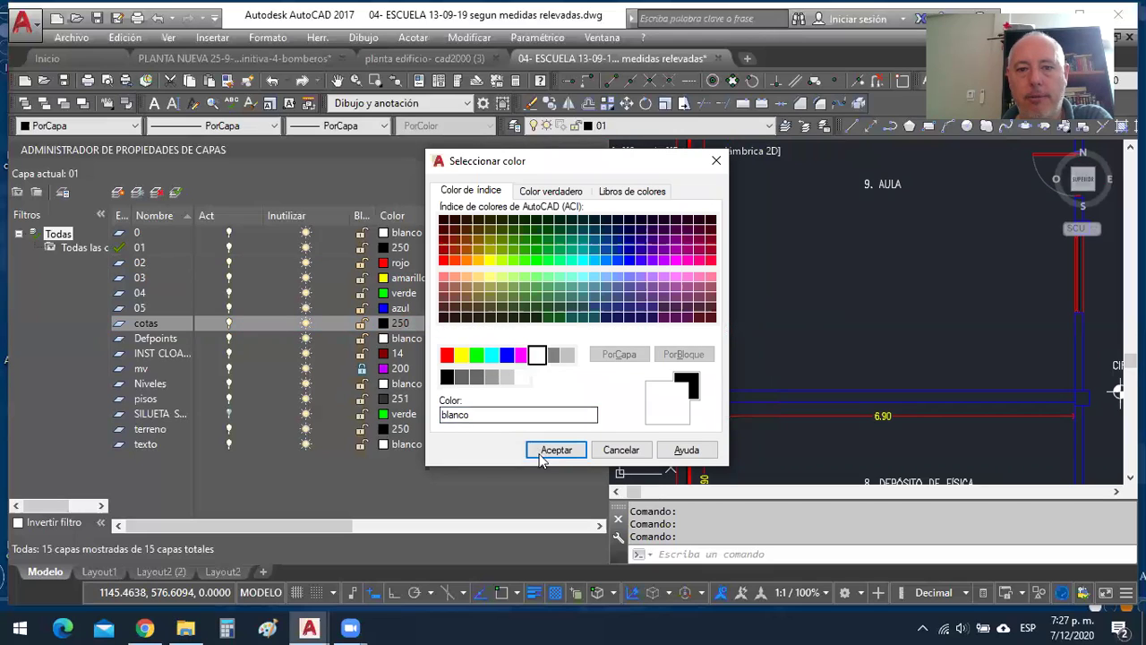
{"action": "left_click", "coordinate": [542, 450]}
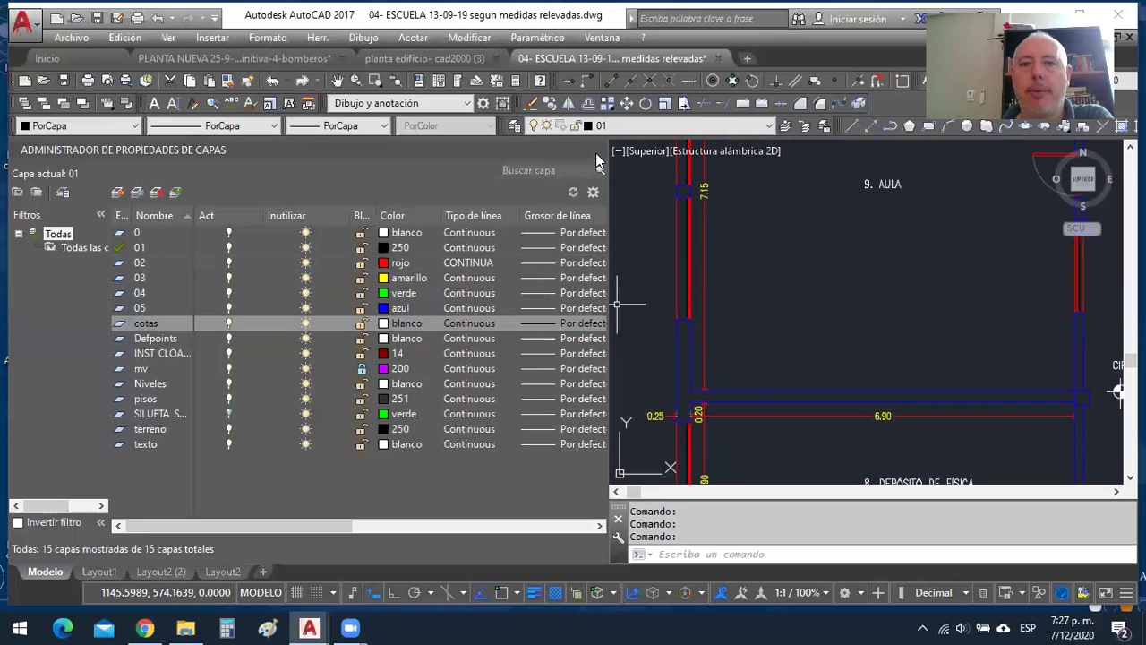
Make cotas the current layer and close the layer properties manager.
{"action": "double_click", "coordinate": [122, 325]}
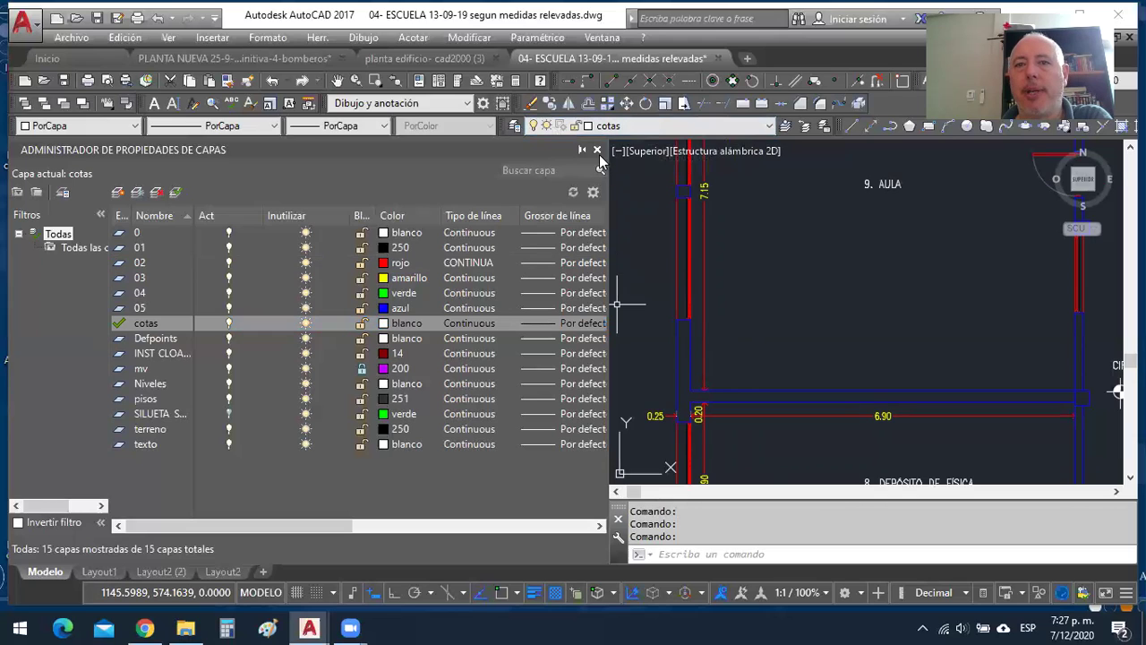
{"action": "left_click", "coordinate": [599, 150]}
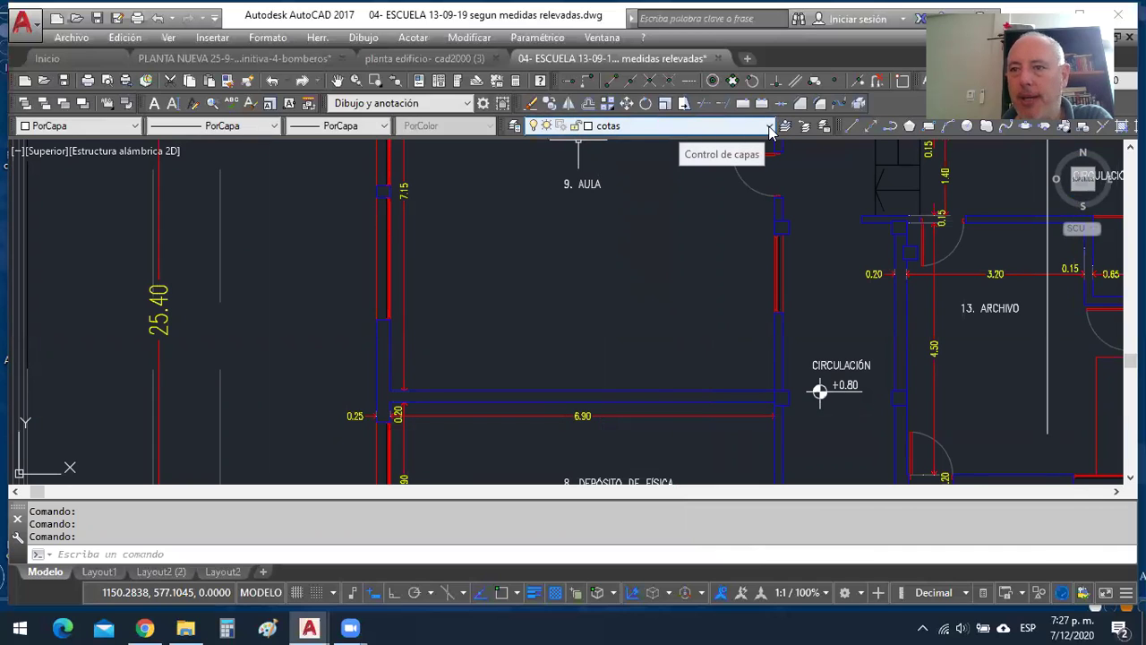
Make layer 02 current and draw a rectangle about 1.44 by 0.62 inside room 9. AULA.
{"action": "left_click", "coordinate": [768, 127]}
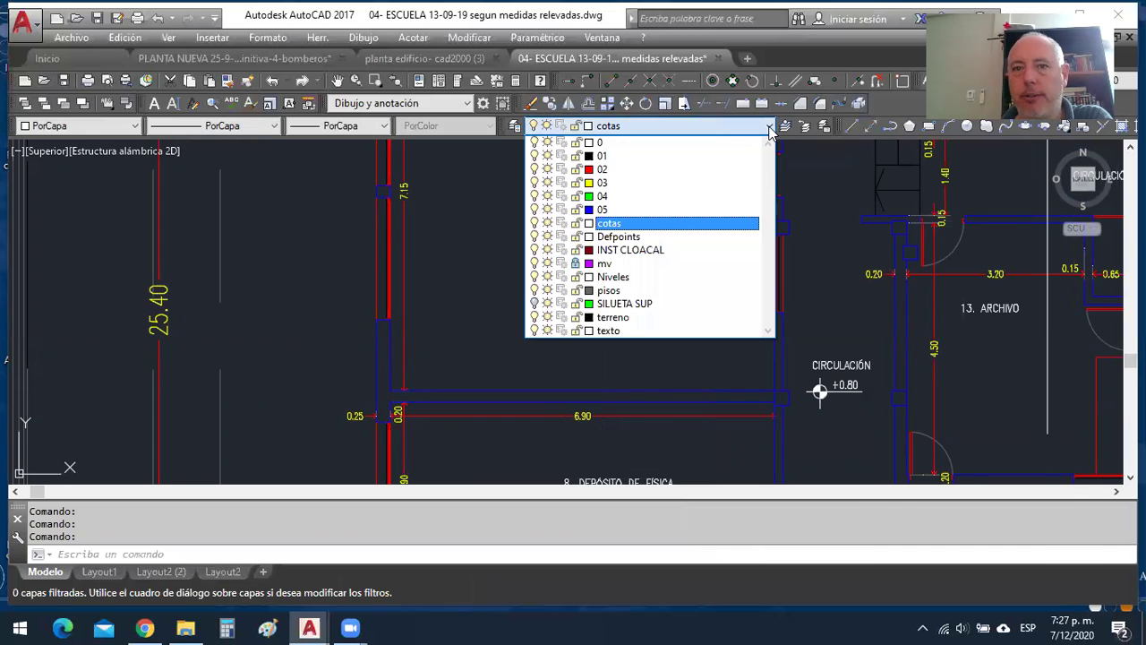
{"action": "left_click", "coordinate": [668, 172]}
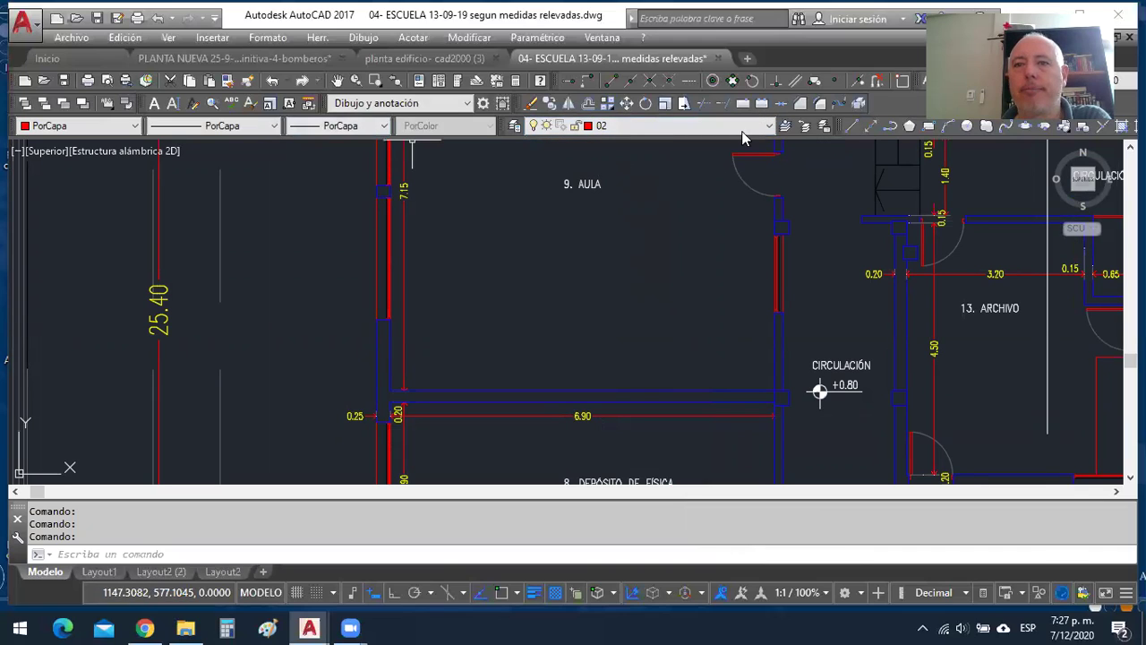
{"action": "left_click", "coordinate": [528, 104]}
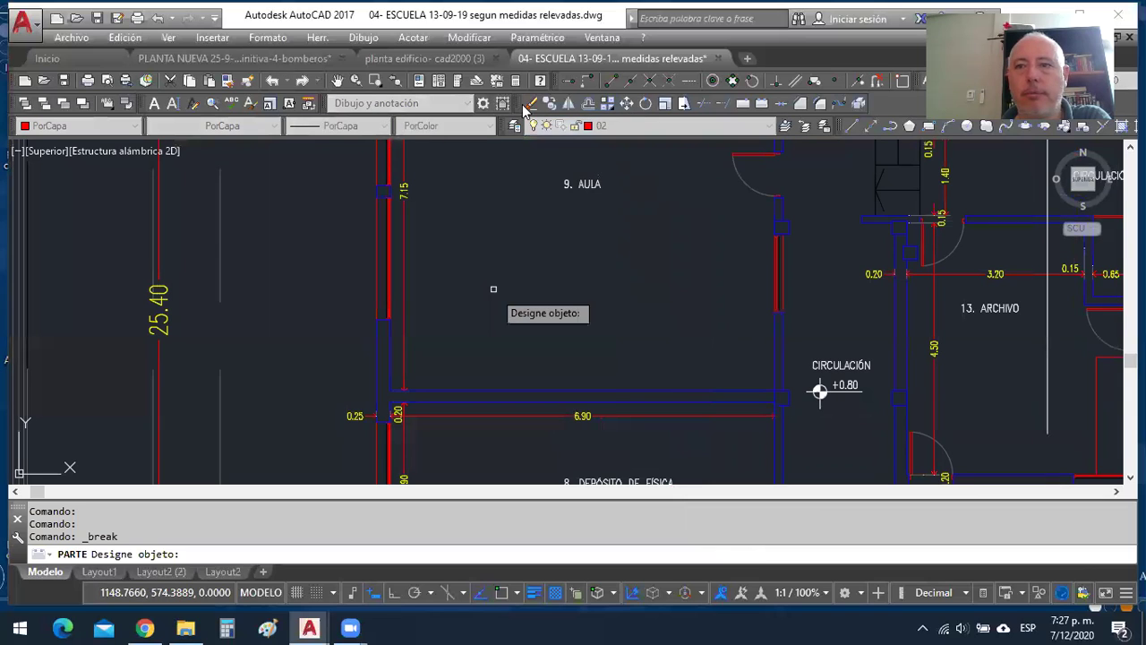
{"action": "left_click", "coordinate": [928, 125]}
{"action": "left_click", "coordinate": [506, 261]}
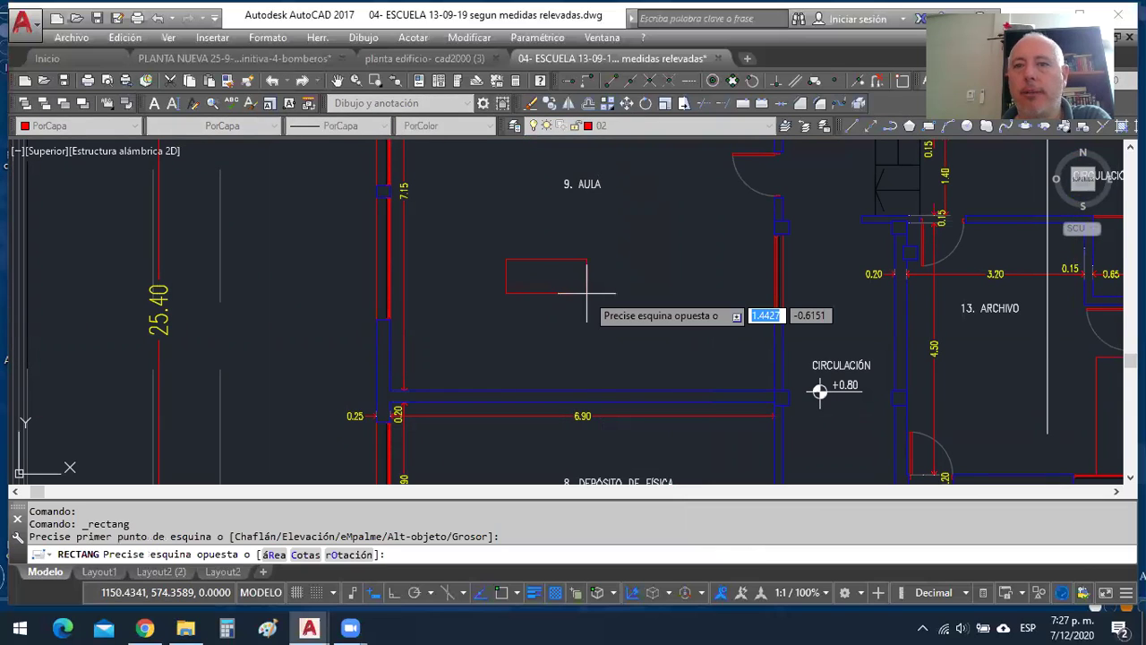
{"action": "left_click", "coordinate": [587, 292]}
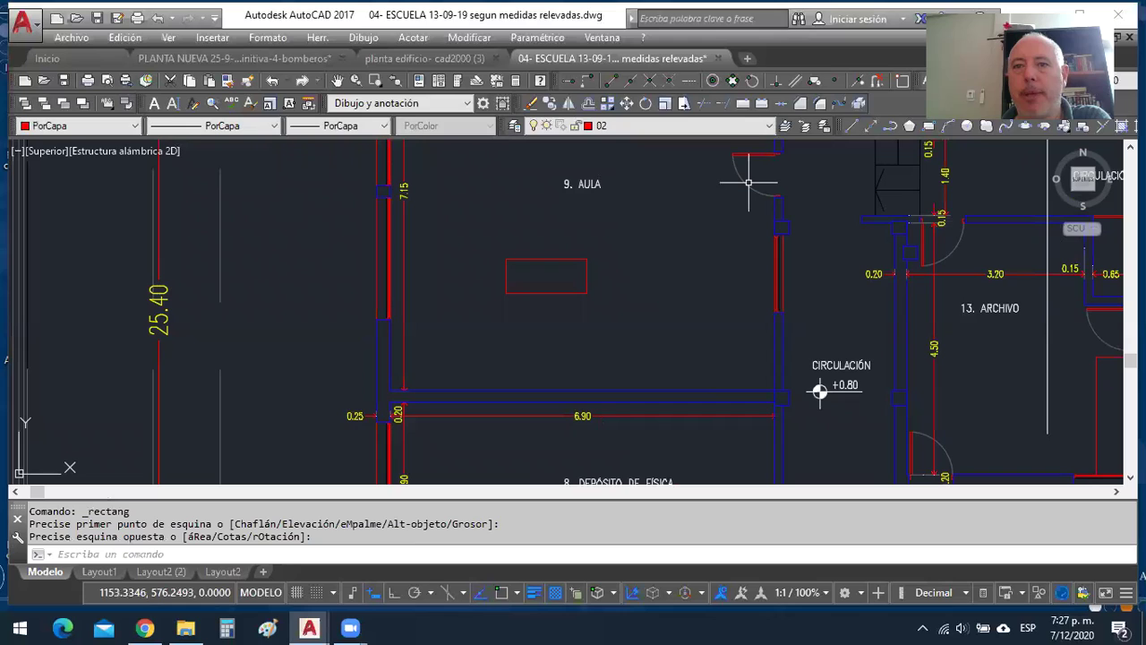
Make layer cotas current and draw a second rectangle overlapping the red one in room 9. AULA.
{"action": "left_click", "coordinate": [774, 127]}
{"action": "left_click", "coordinate": [649, 222]}
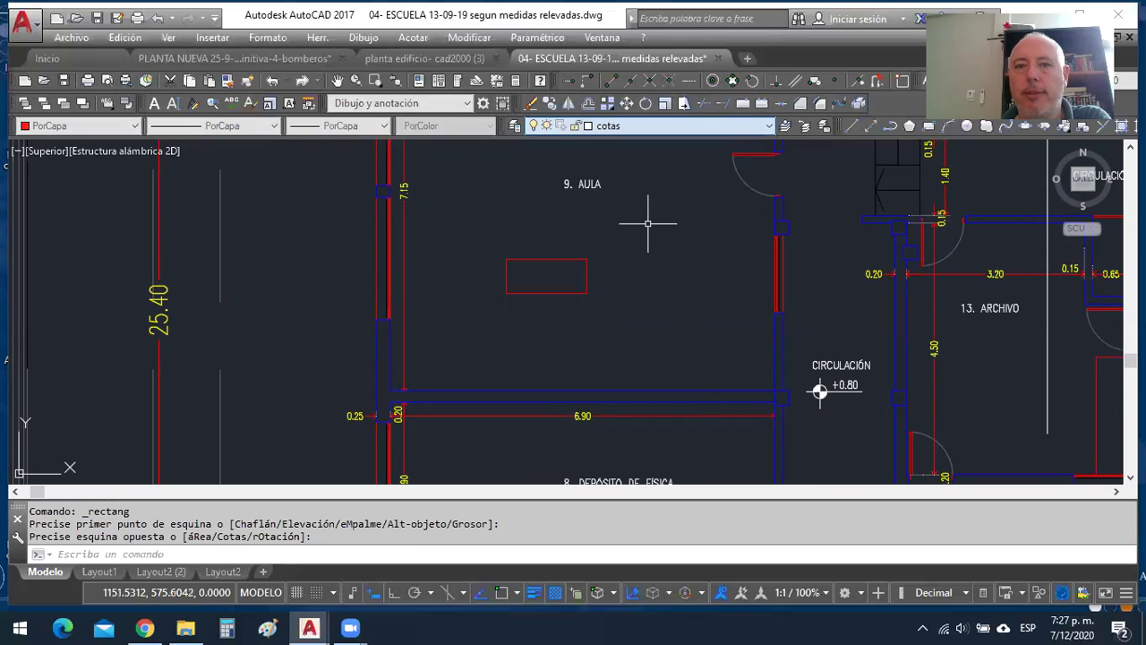
{"action": "left_click", "coordinate": [929, 126]}
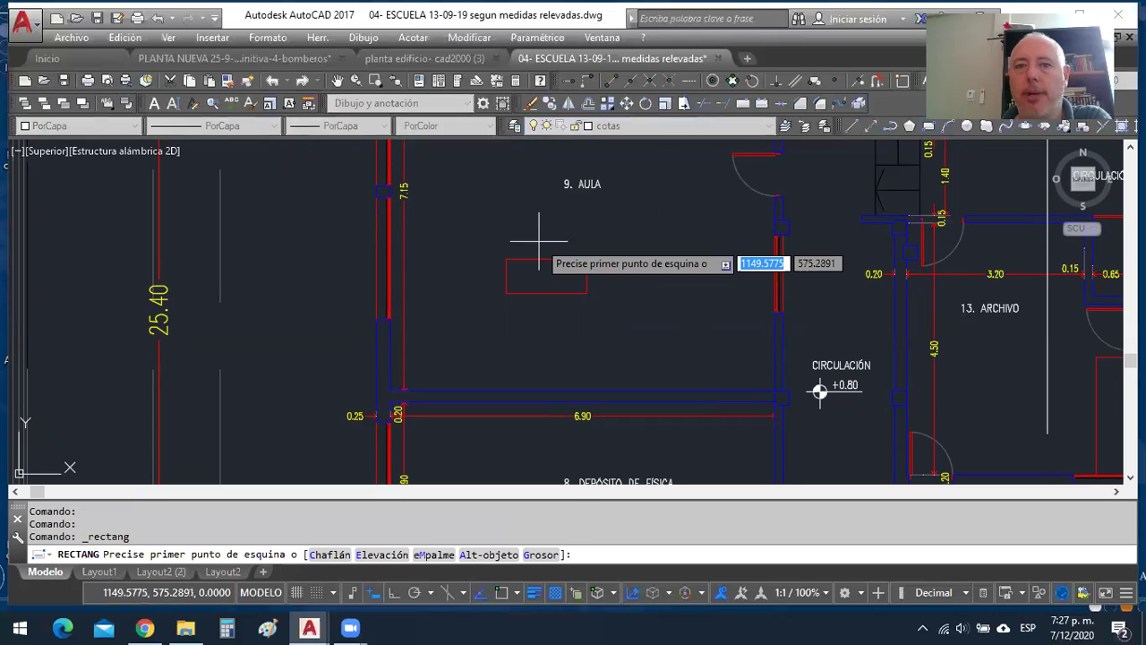
{"action": "left_click", "coordinate": [538, 241]}
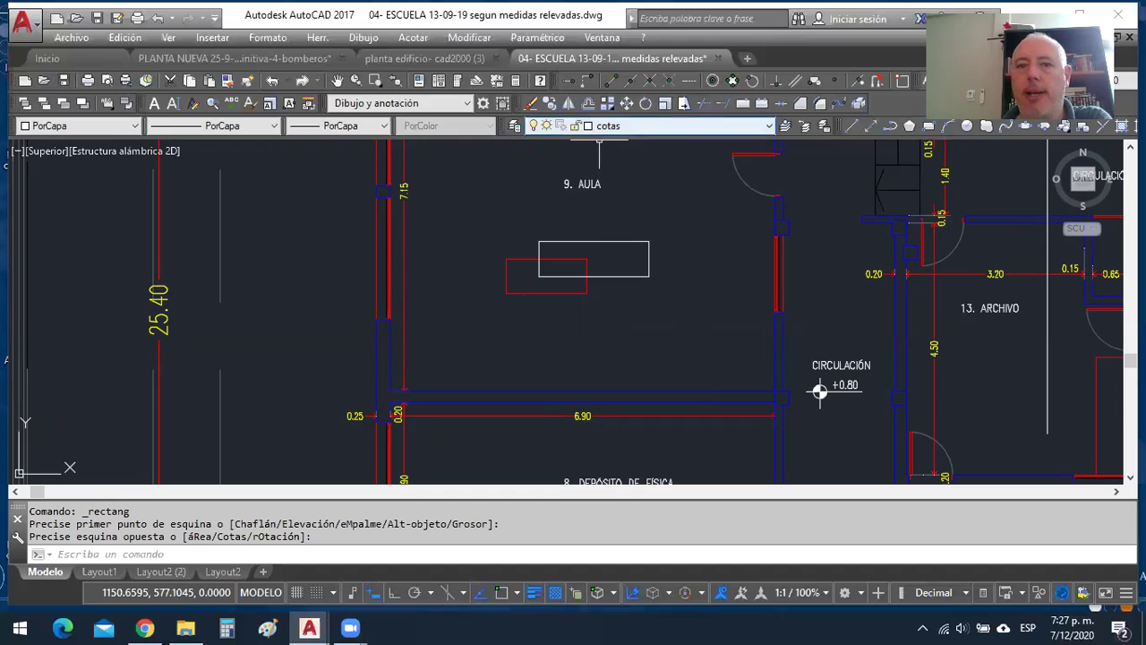
Select the red and white rectangles to check which layer each belongs to, and clear the selection.
{"action": "left_click", "coordinate": [562, 290]}
{"action": "left_click", "coordinate": [555, 294]}
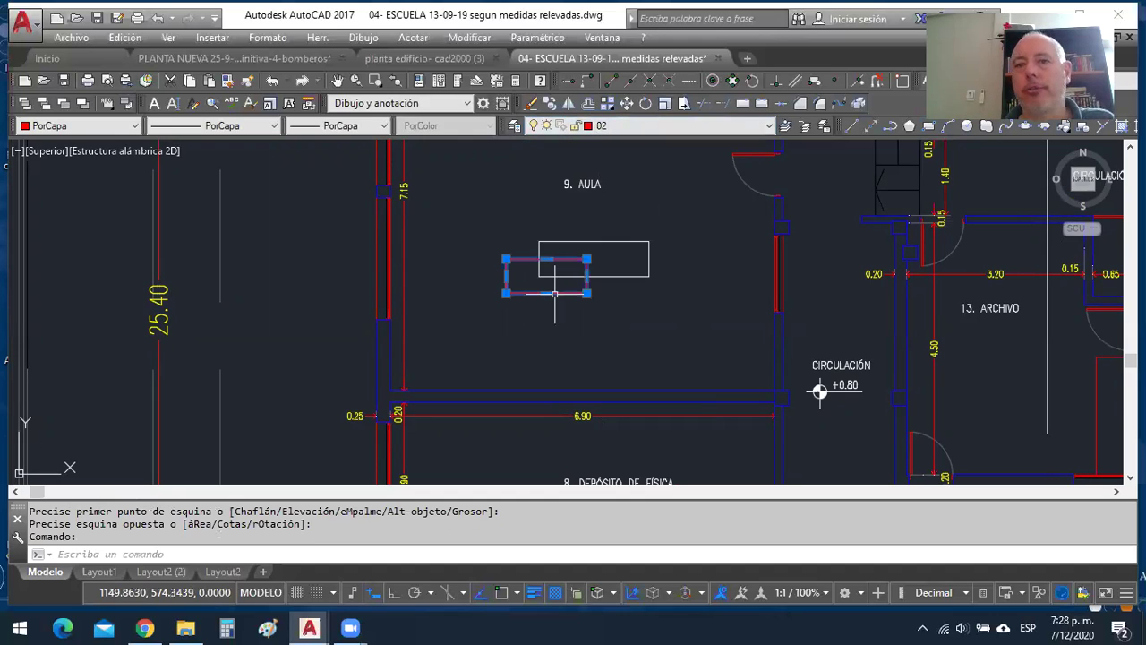
{"action": "left_click", "coordinate": [627, 277]}
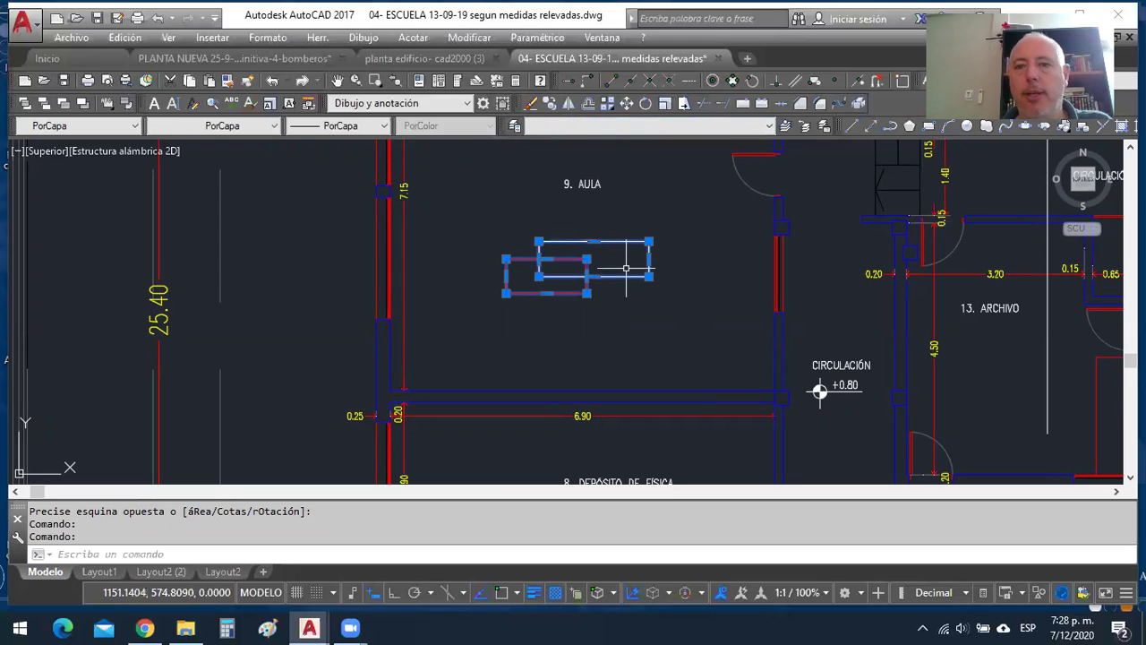
{"action": "key", "text": "Escape"}
{"action": "left_click", "coordinate": [626, 277]}
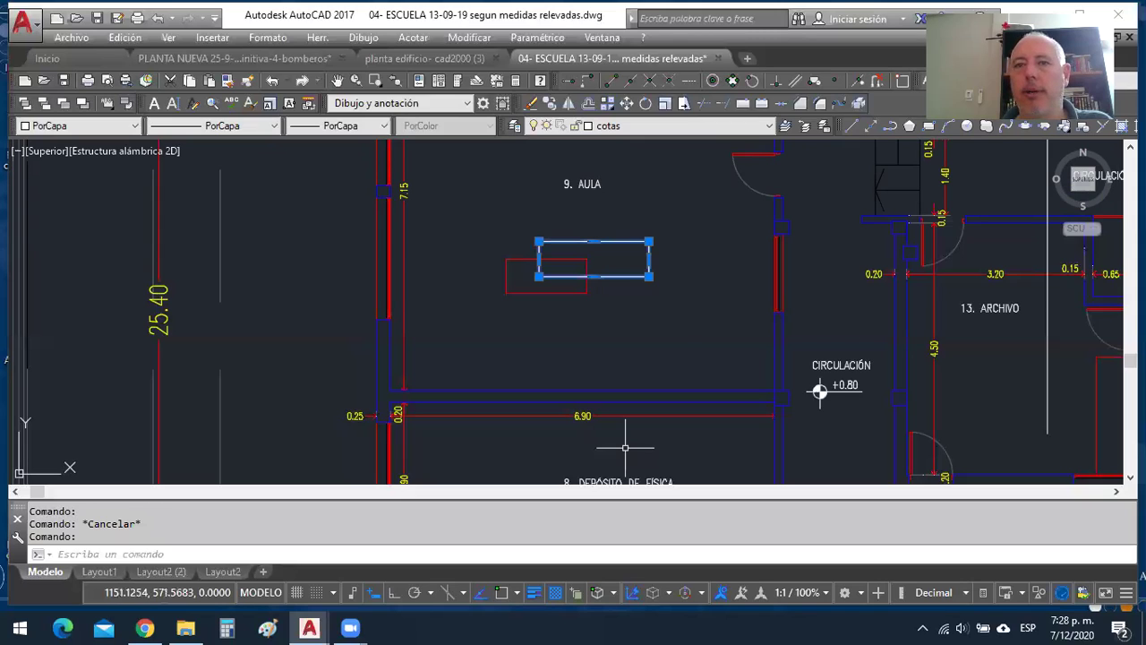
{"action": "key", "text": "Escape"}
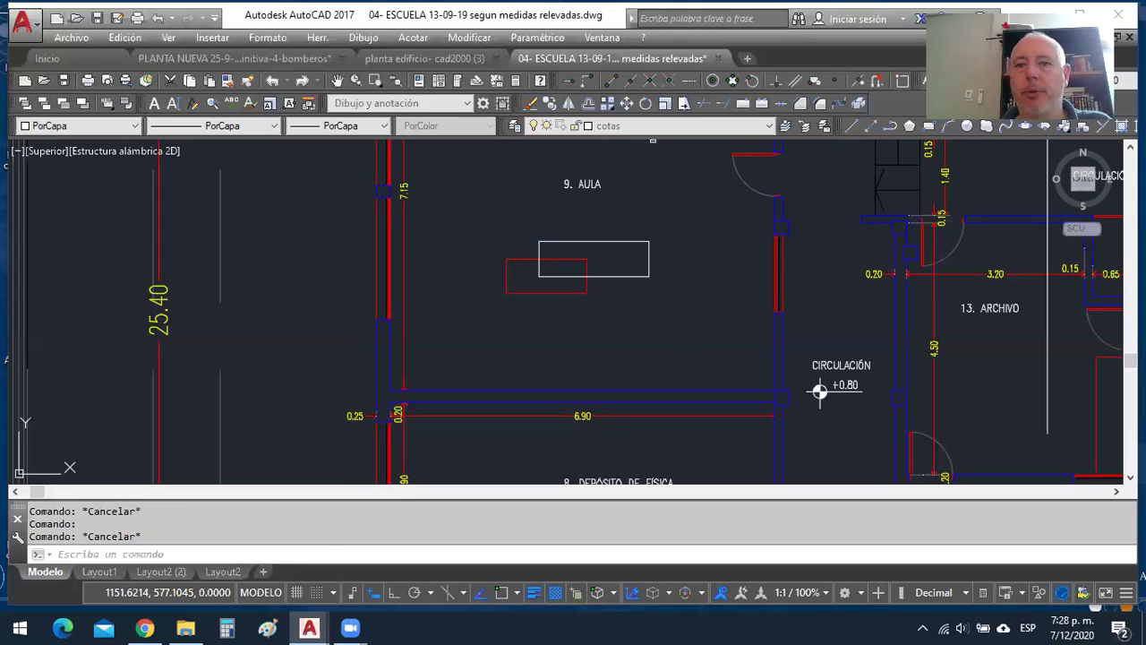
Erase both rectangles in room 9. AULA with a crossing selection.
{"action": "key", "text": "Delete"}
{"action": "left_click", "coordinate": [643, 329]}
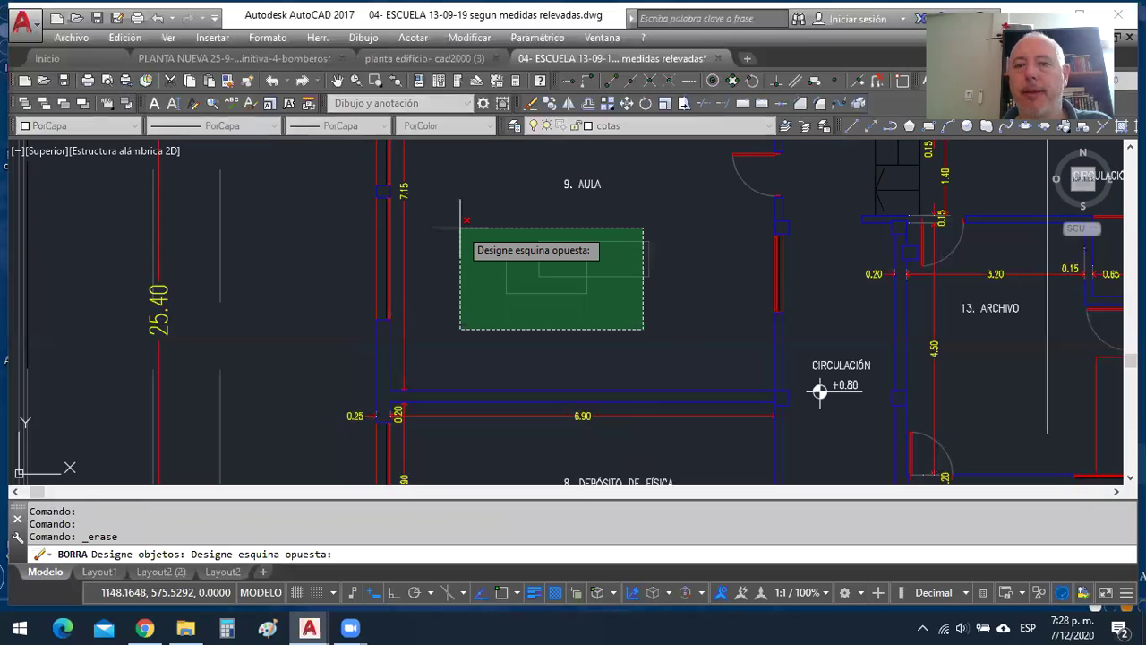
{"action": "left_click", "coordinate": [460, 227]}
{"action": "key", "text": "Return"}
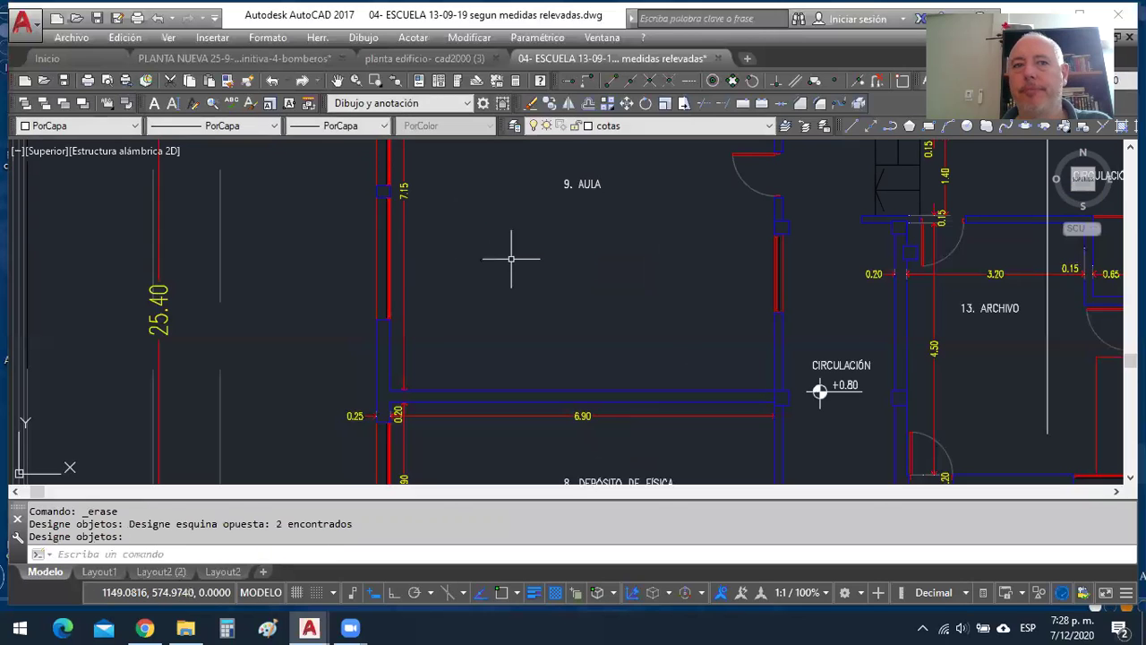
Undo the erasure of the two rectangles, look through the list of undoable commands, and redo the erasure.
{"action": "left_click", "coordinate": [158, 18]}
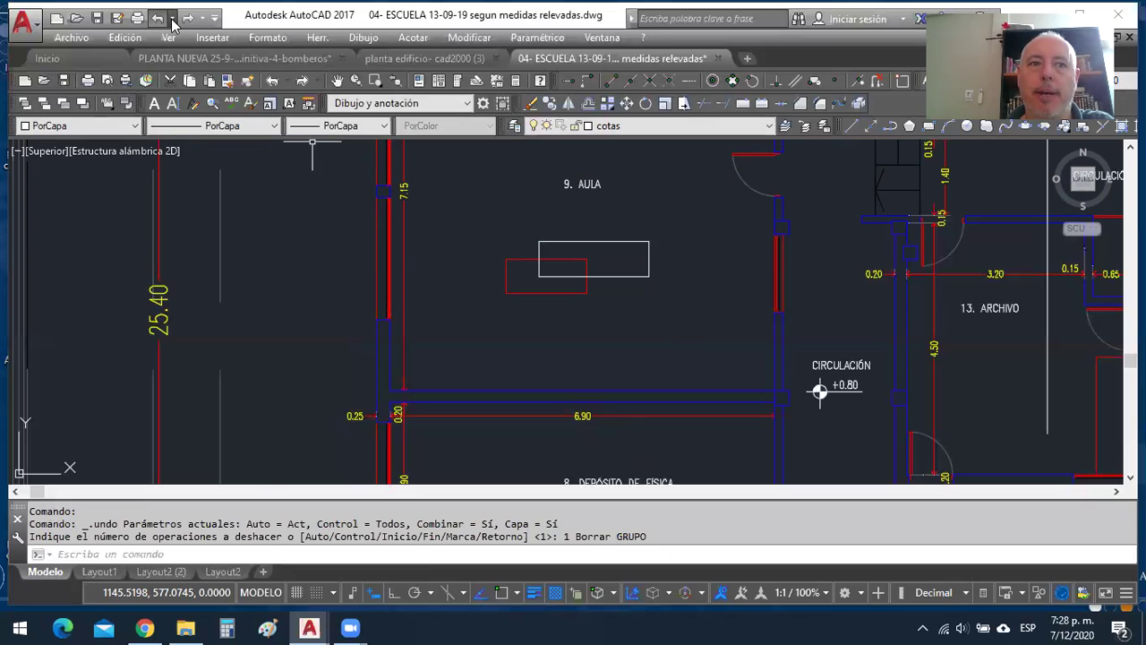
{"action": "left_click", "coordinate": [172, 18]}
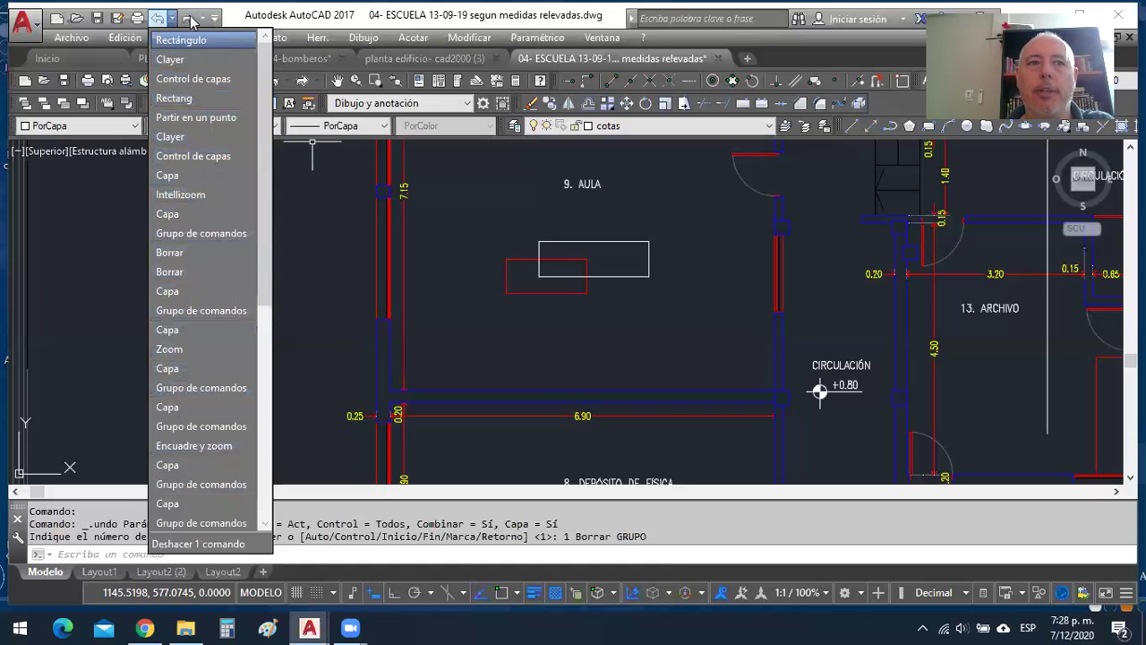
{"action": "left_click", "coordinate": [191, 20]}
{"action": "left_click", "coordinate": [191, 19]}
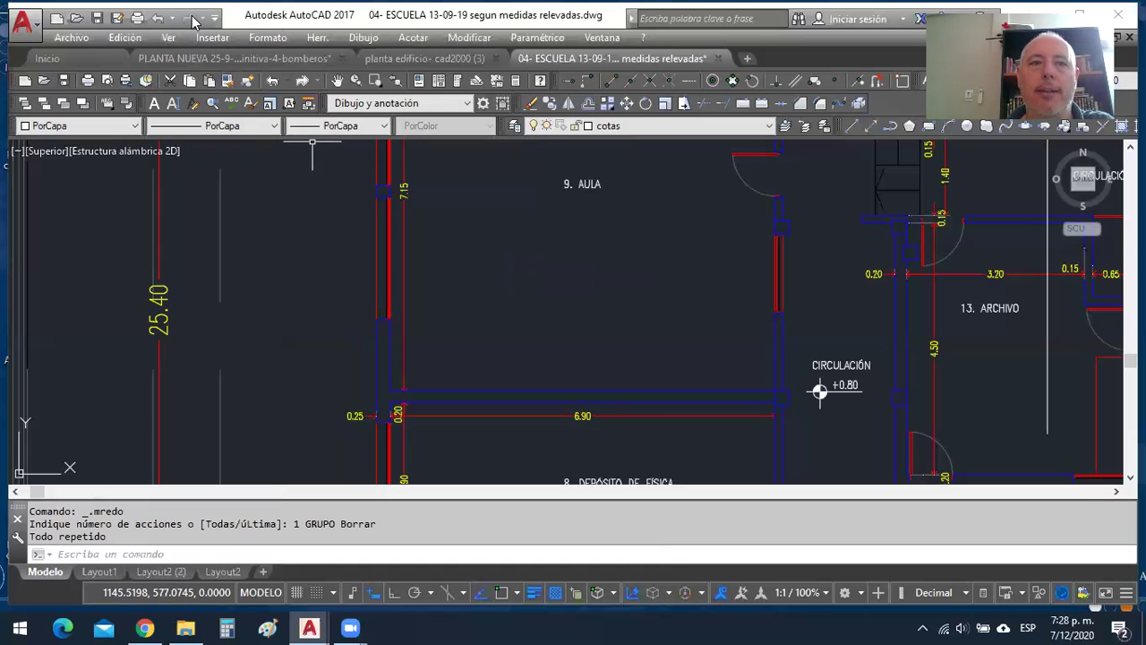
Alternate undoing and redoing the erasure of the rectangles, checking the list of redoable commands, and end with it redone.
{"action": "left_click", "coordinate": [158, 18]}
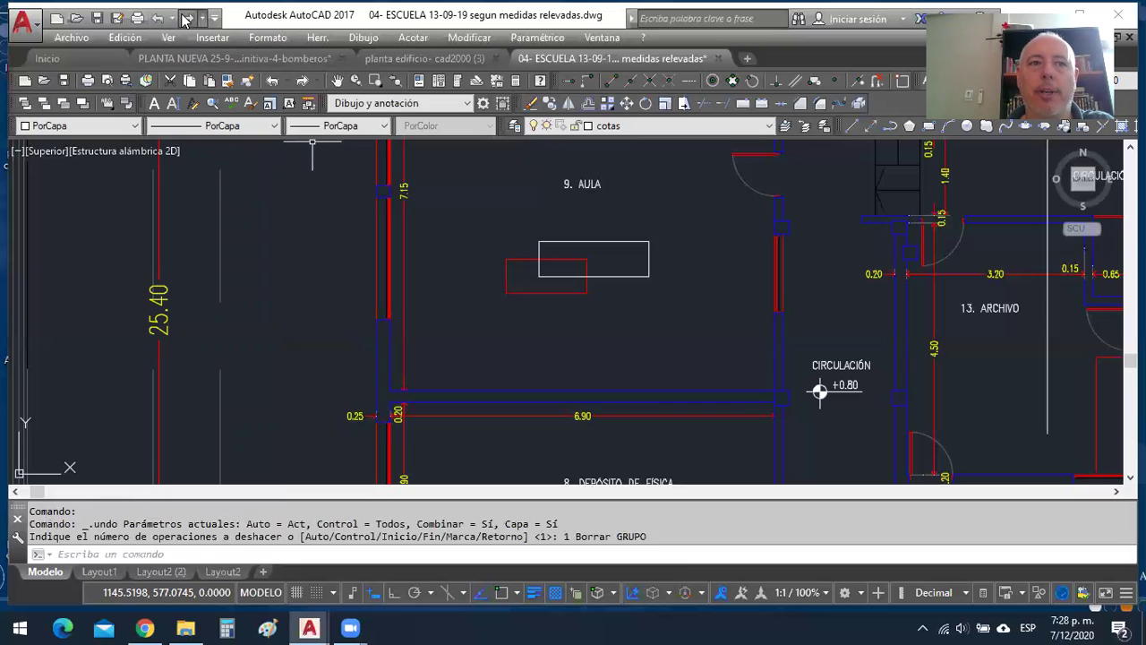
{"action": "left_click", "coordinate": [203, 18]}
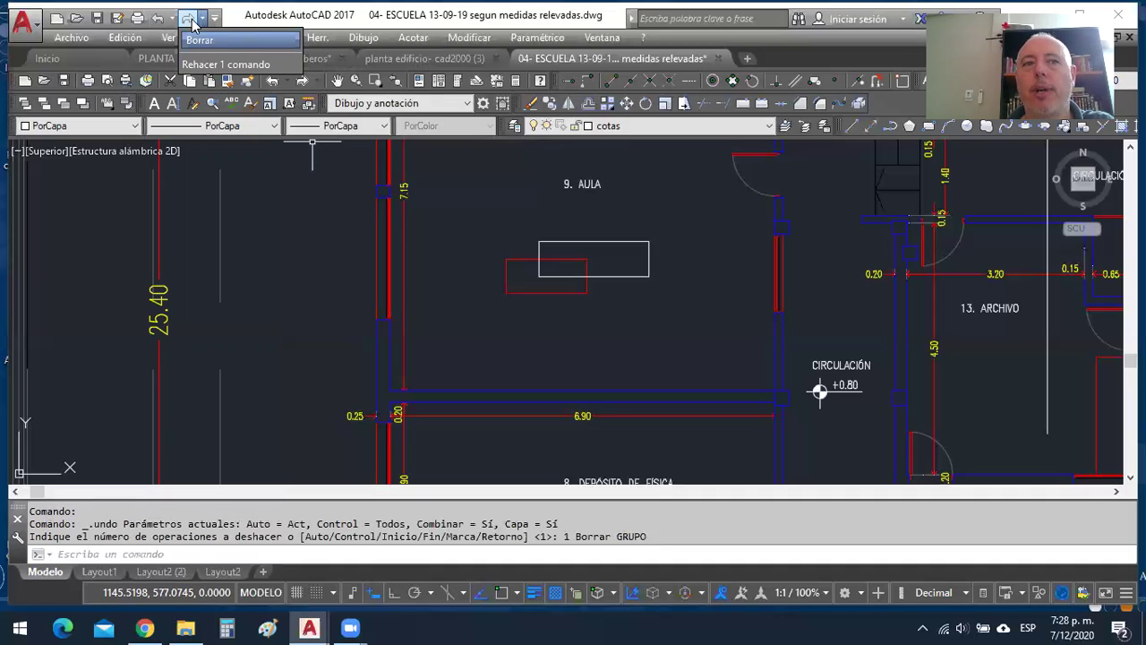
{"action": "left_click", "coordinate": [304, 262]}
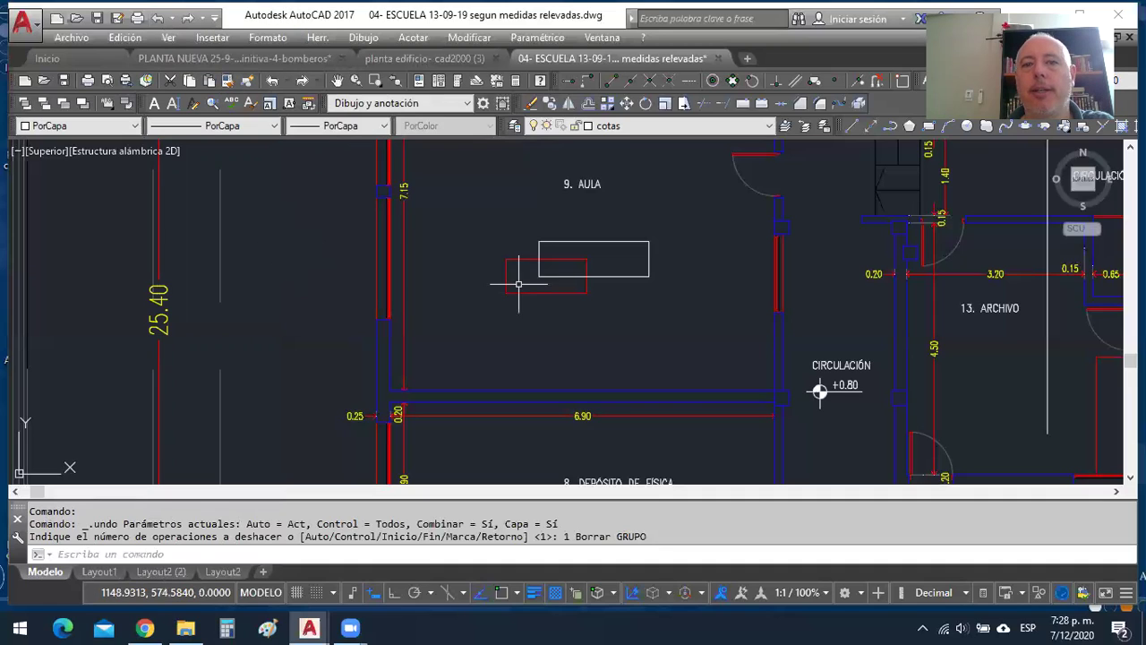
{"action": "left_click", "coordinate": [185, 24]}
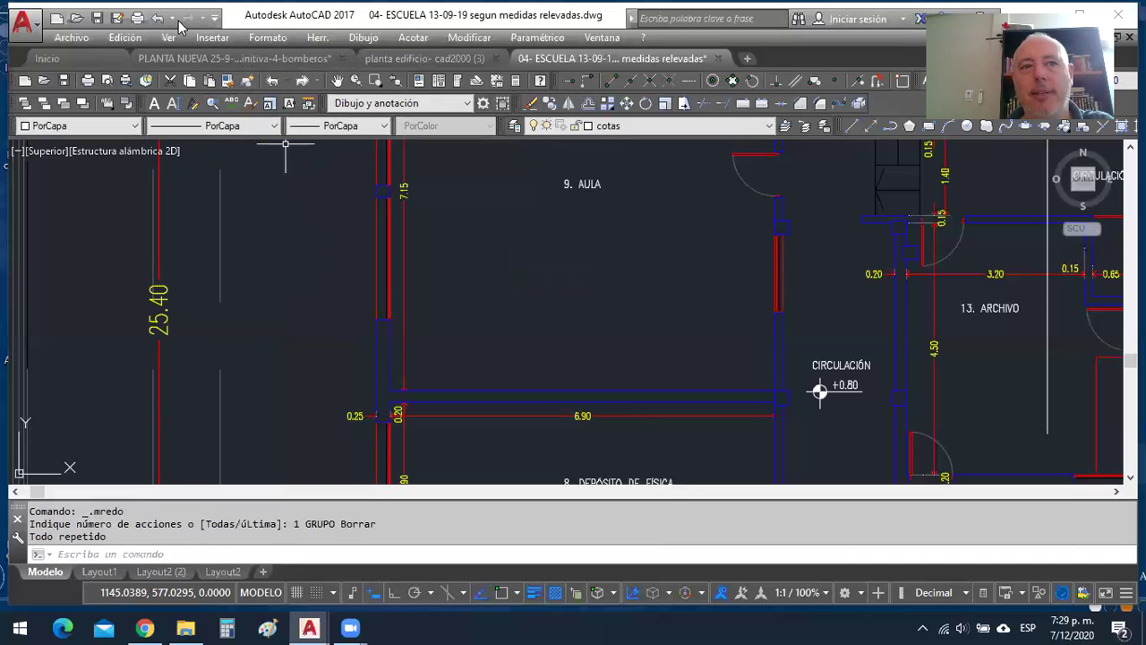
{"action": "left_click", "coordinate": [158, 18]}
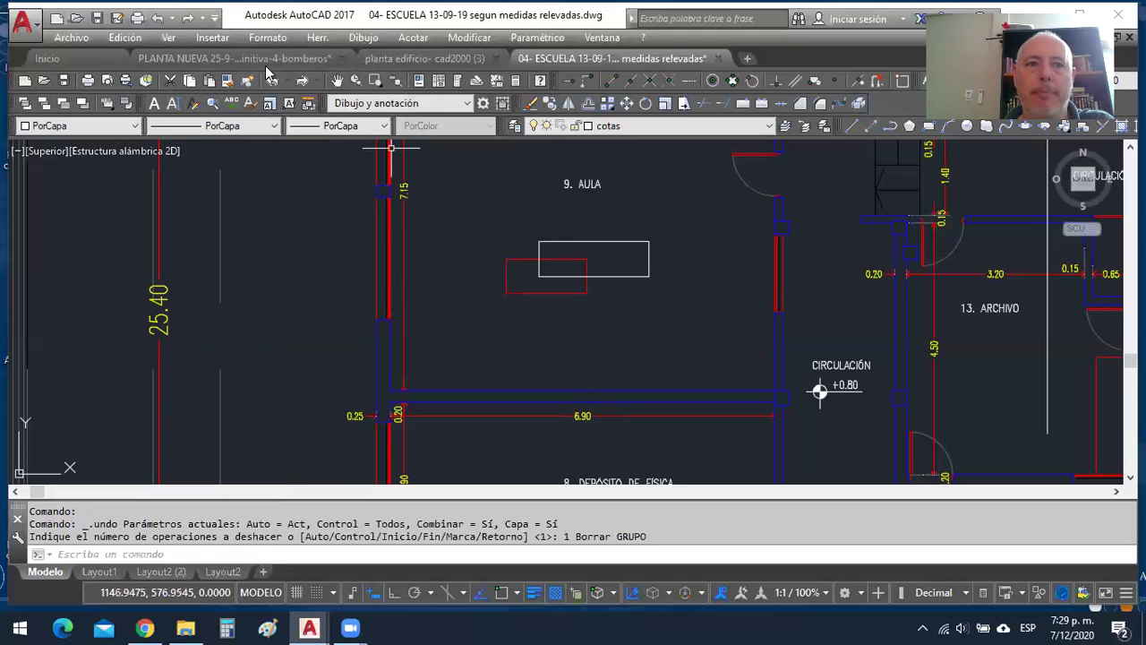
{"action": "left_click", "coordinate": [188, 18]}
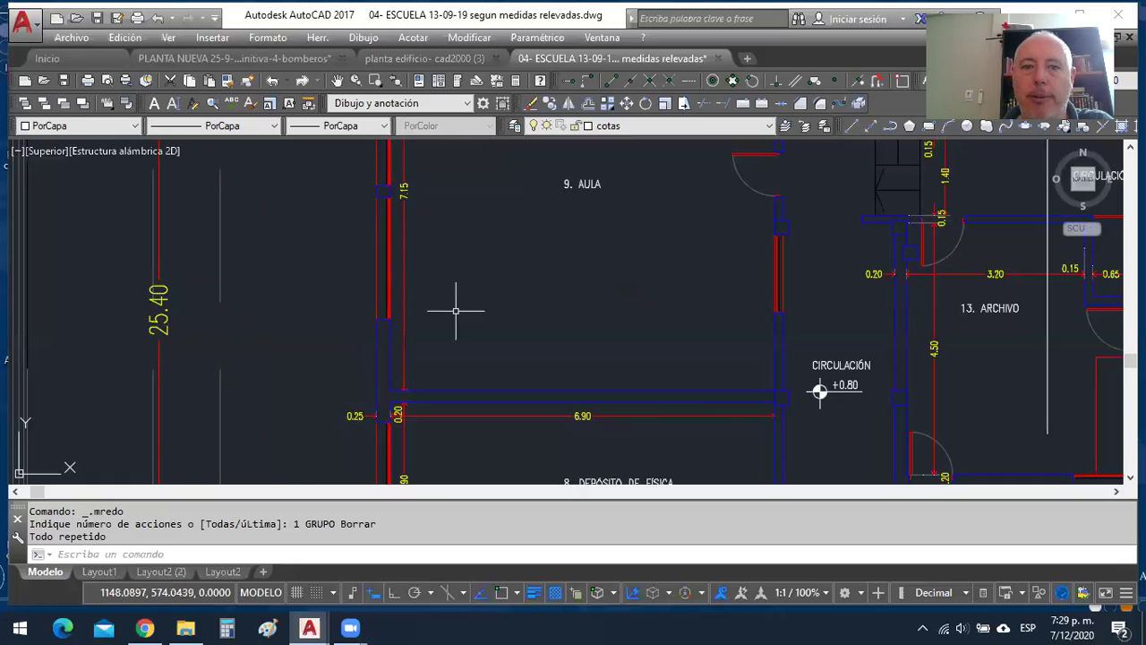
Rearrange the docked toolbars so the Styles toolbar sits directly after the workspace controls and the Modify toolbar follows the object snap tools.
{"action": "scroll", "coordinate": [456, 313], "scroll_direction": "down", "scroll_amount": 2}
{"action": "mouse_move", "coordinate": [455, 312]}
{"action": "middle_mouse_down"}
{"action": "mouse_move", "coordinate": [612, 361]}
{"action": "mouse_move", "coordinate": [578, 153]}
{"action": "middle_mouse_up"}
{"action": "middle_click_drag", "start_coordinate": [543, 366], "coordinate": [542, 159]}
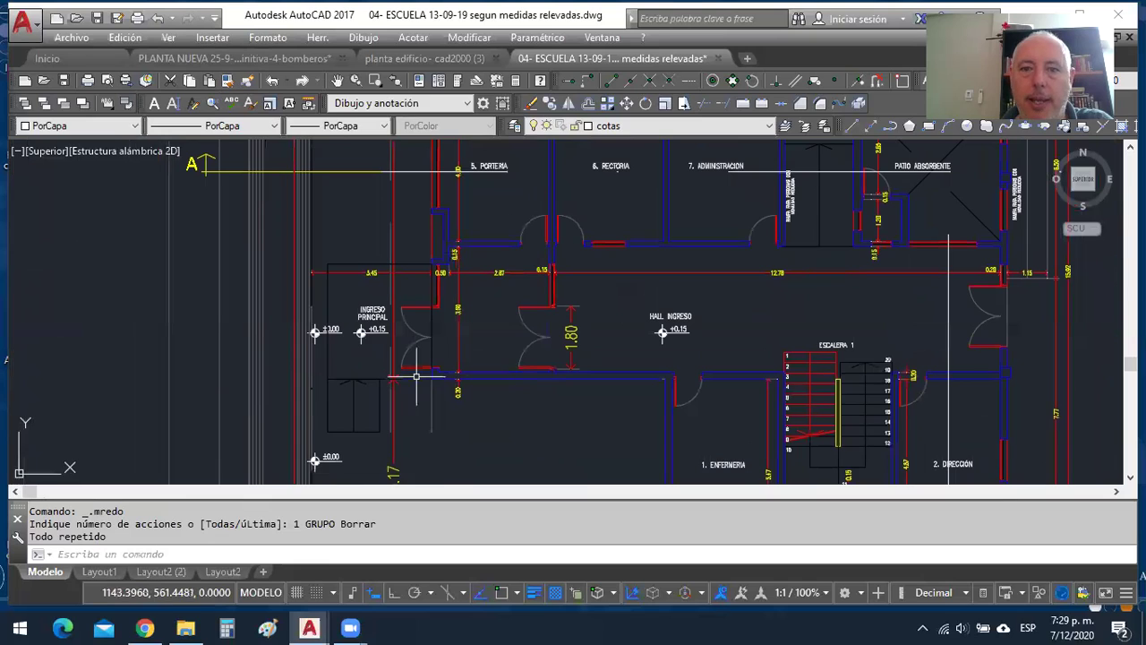
{"action": "scroll", "coordinate": [418, 374], "scroll_direction": "up", "scroll_amount": 4}
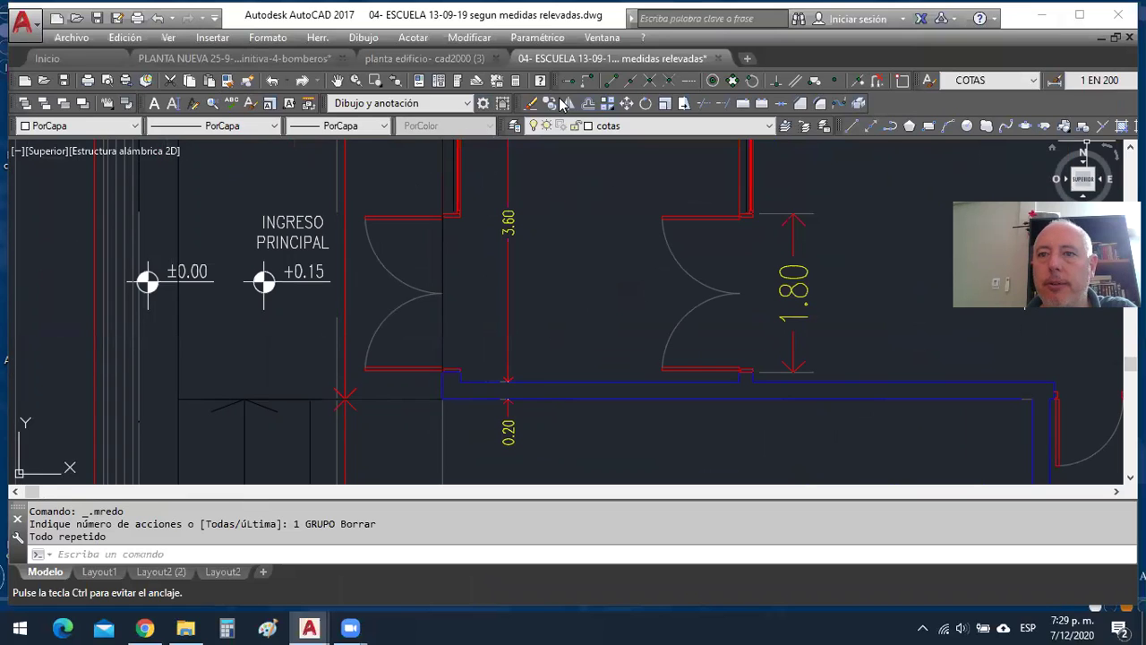
{"action": "left_click_drag", "start_coordinate": [562, 104], "coordinate": [563, 104]}
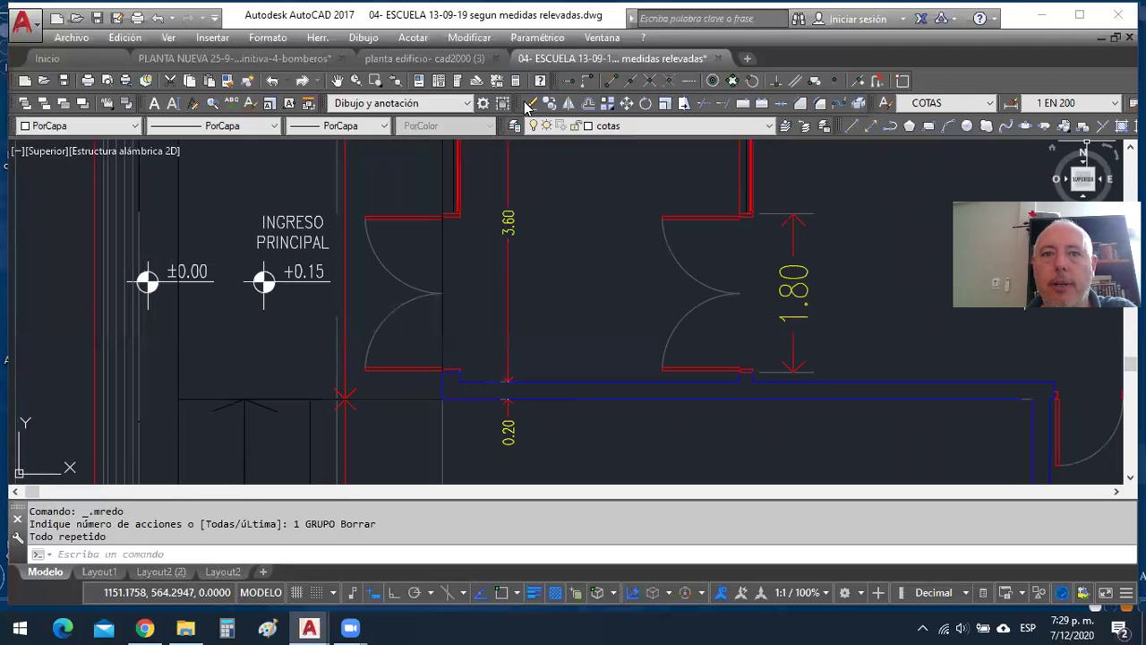
{"action": "left_click_drag", "start_coordinate": [522, 106], "coordinate": [887, 105]}
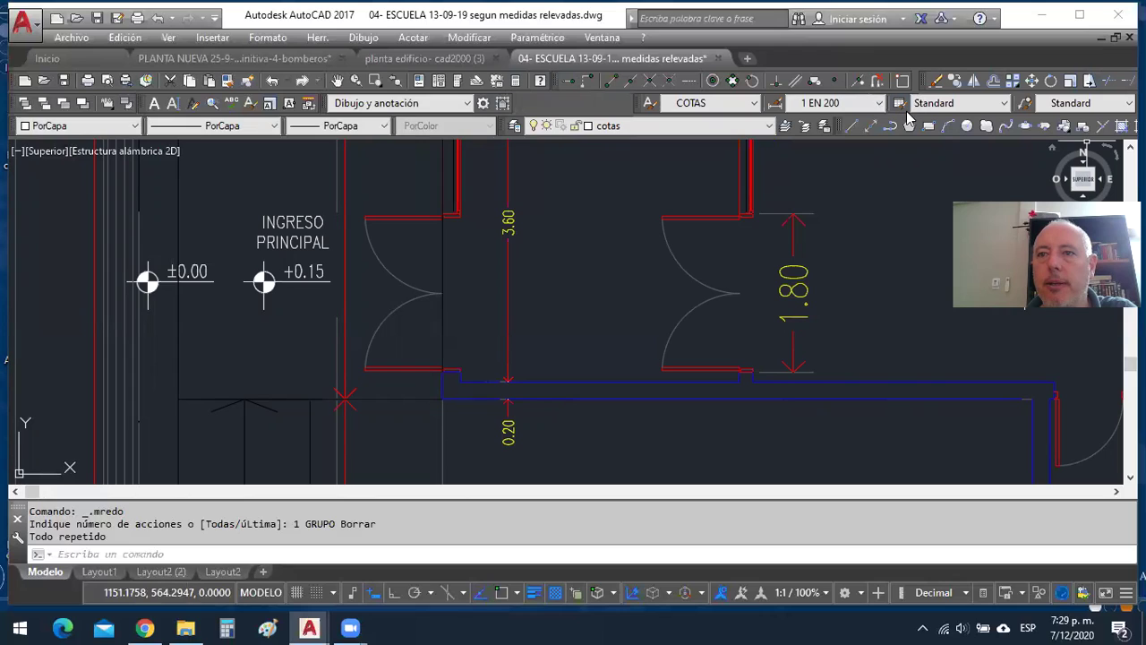
{"action": "left_click_drag", "start_coordinate": [637, 105], "coordinate": [522, 105]}
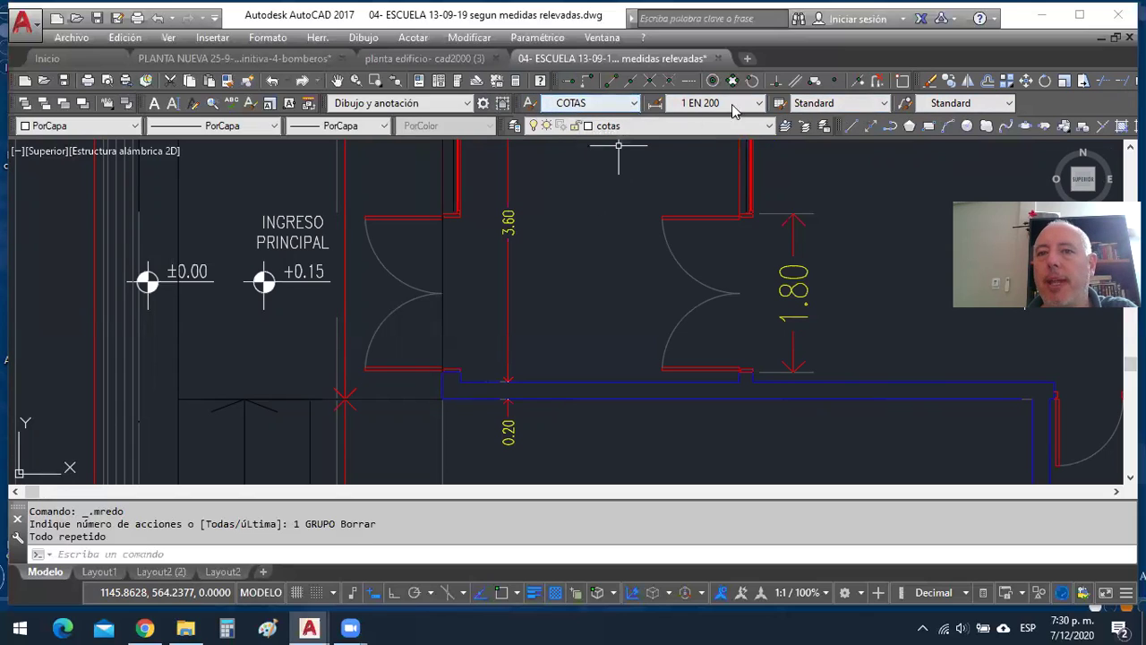
Add a vertical linear dimension across the INGRESO PRINCIPAL double door opening, using endpoint snaps and placing its line beside the doorway.
{"action": "left_click", "coordinate": [414, 37]}
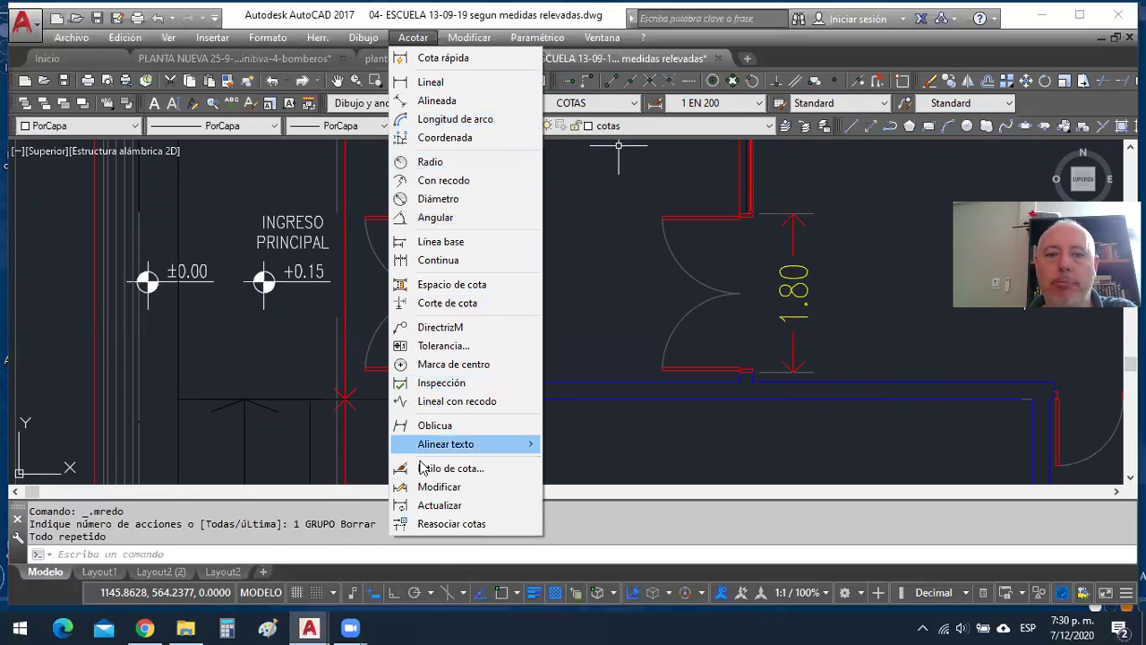
{"action": "left_click", "coordinate": [428, 83]}
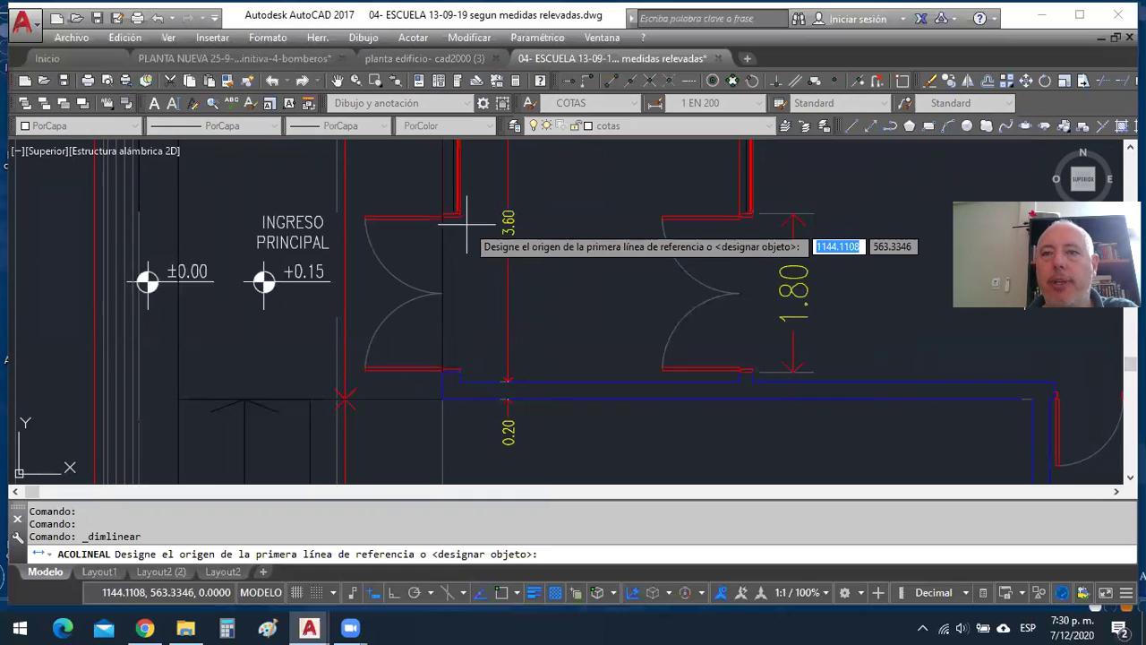
{"action": "left_click", "coordinate": [610, 82]}
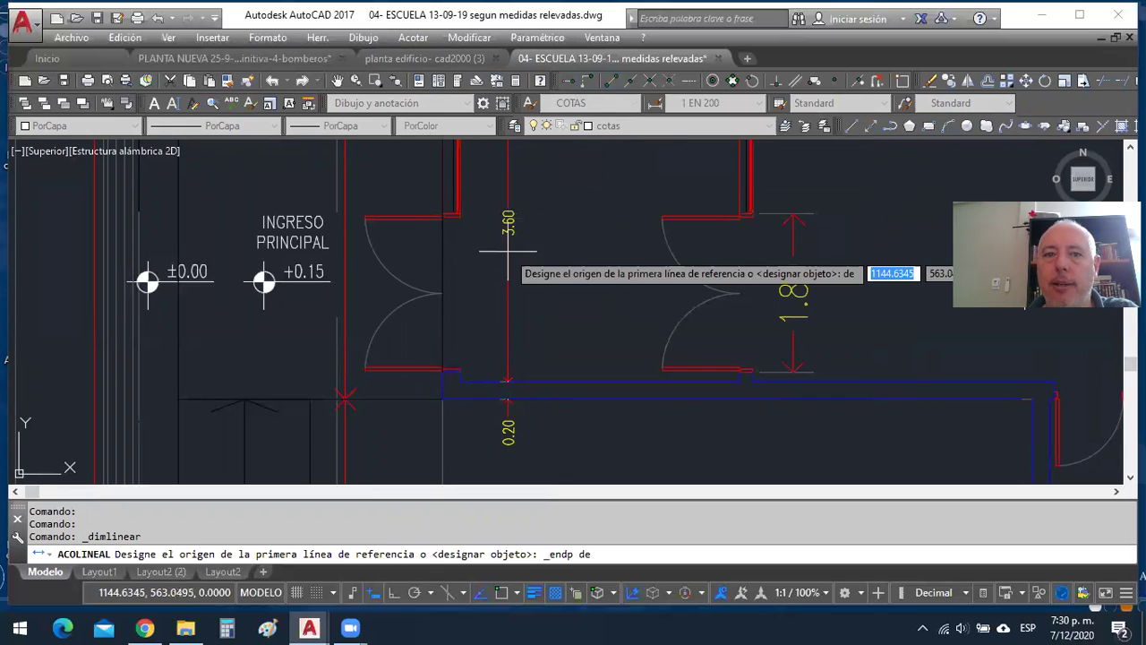
{"action": "left_click", "coordinate": [457, 217]}
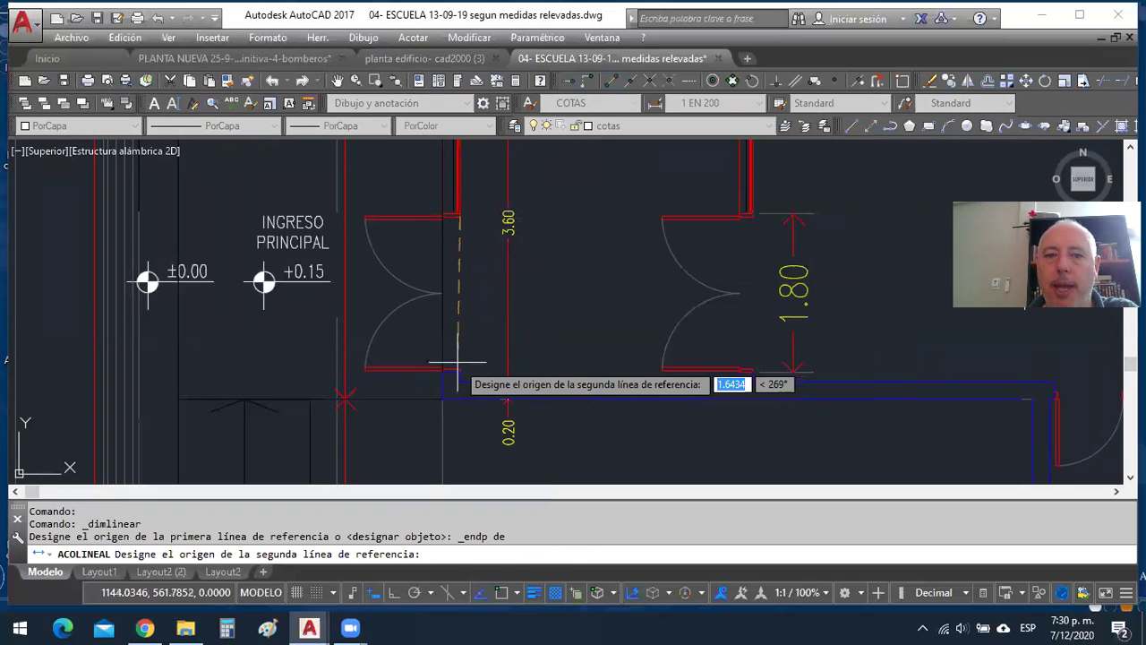
{"action": "left_click", "coordinate": [612, 81]}
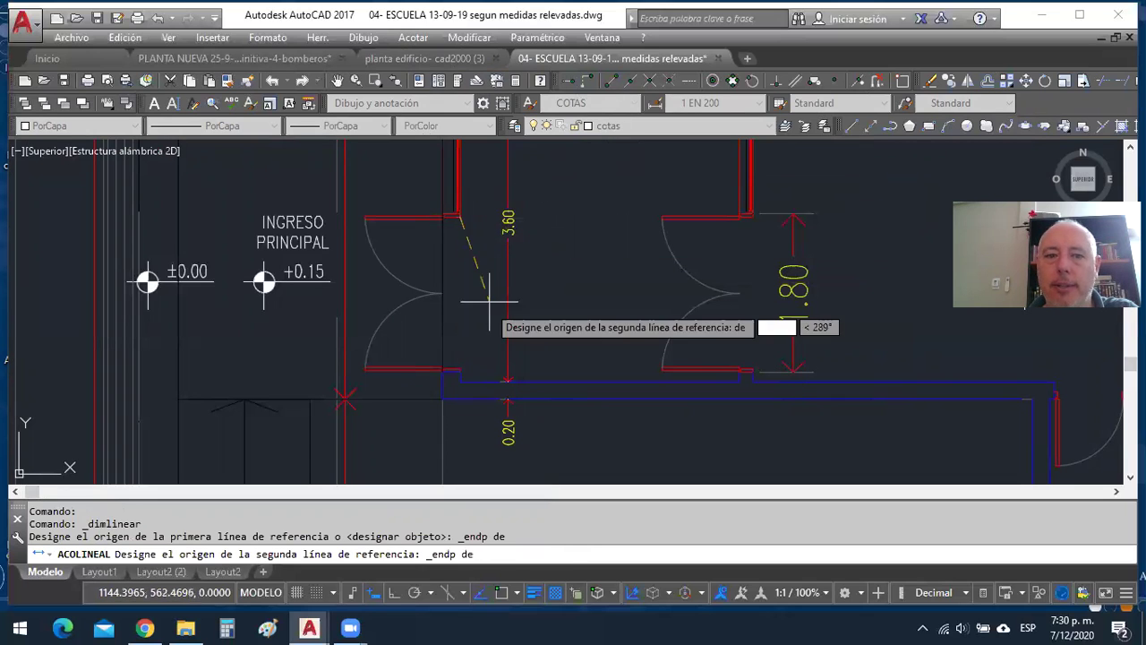
{"action": "left_click", "coordinate": [461, 370]}
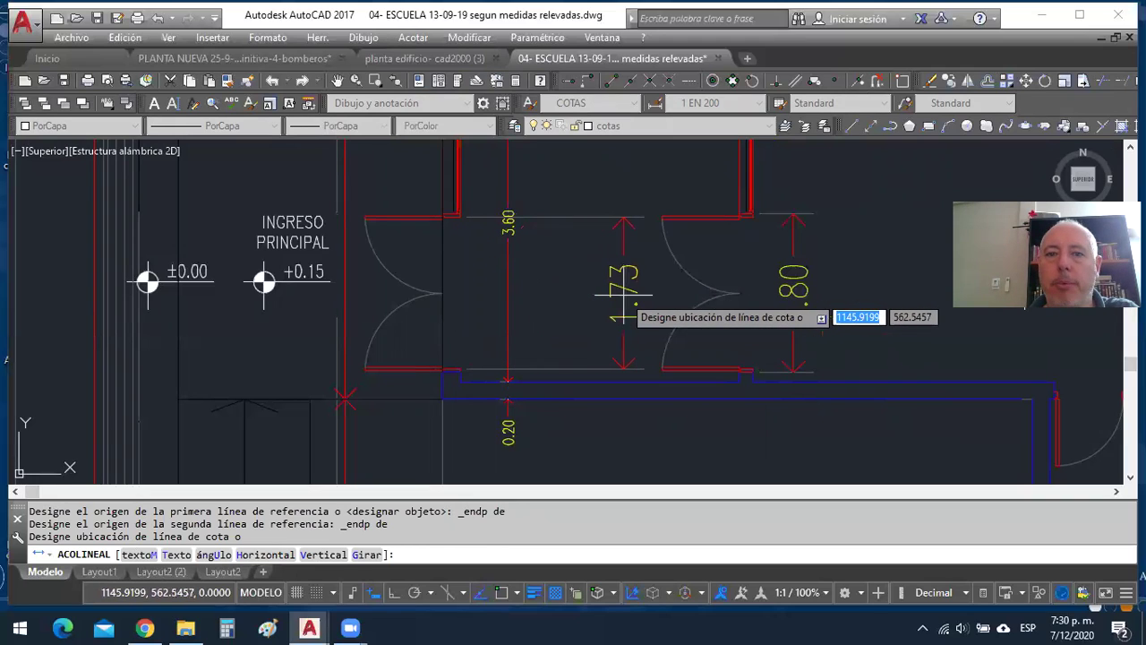
{"action": "left_click", "coordinate": [478, 287]}
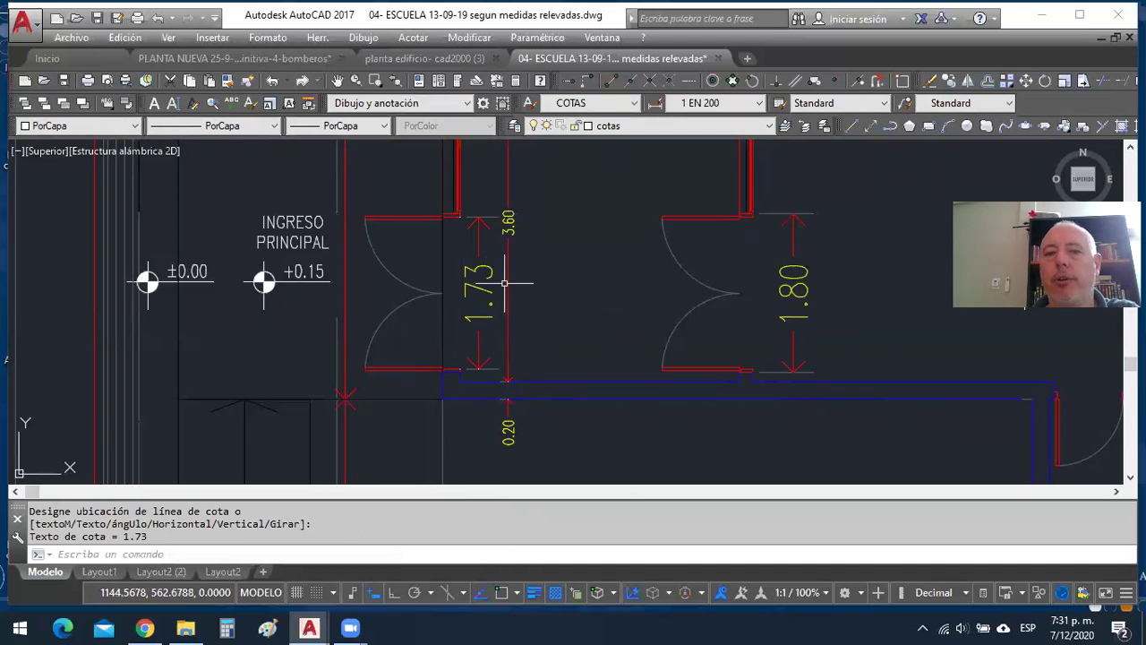
{"action": "left_click", "coordinate": [477, 255]}
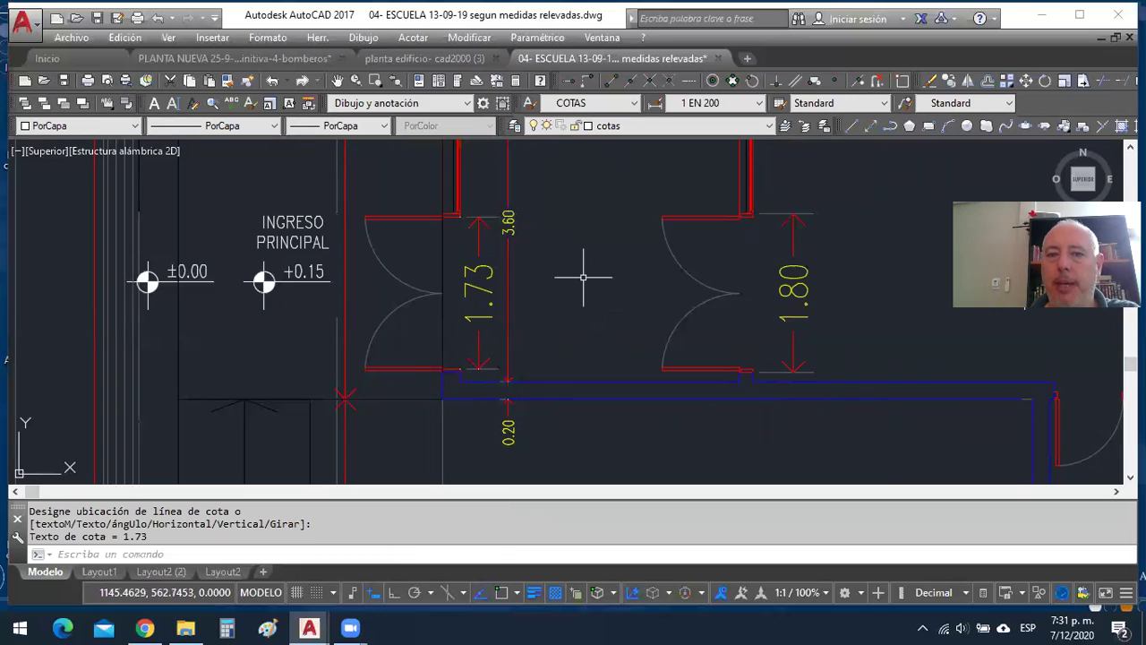
Turn on running object snap and add a horizontal linear dimension along the main entrance door's lower leaf, placed below the leaf.
{"action": "scroll", "coordinate": [489, 265], "scroll_direction": "down", "scroll_amount": 2}
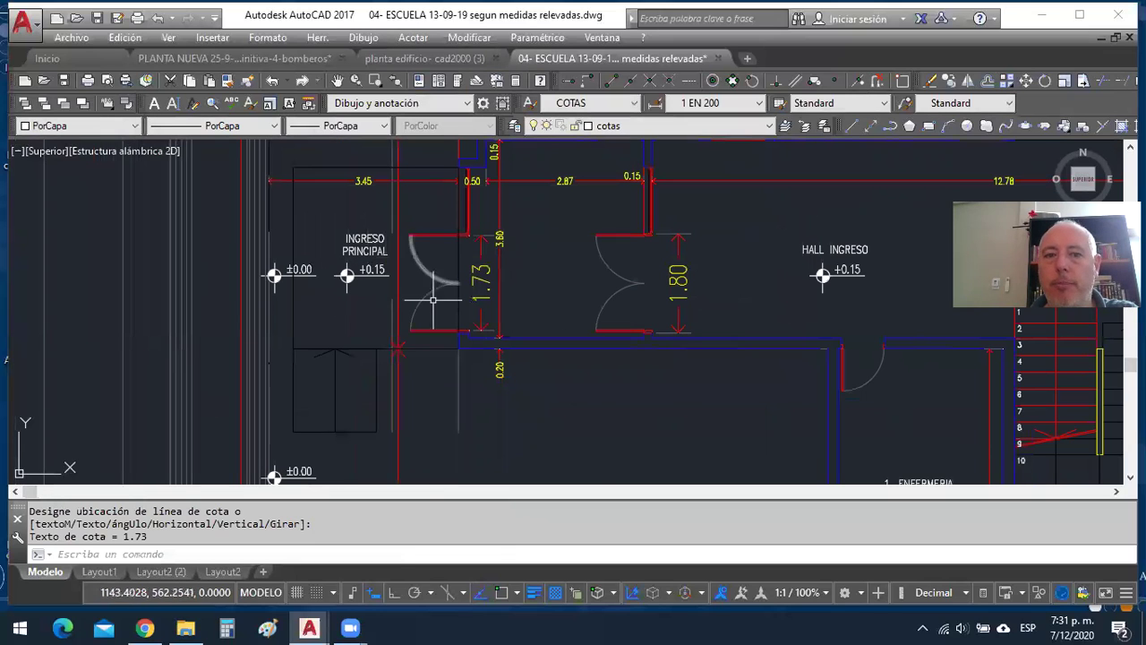
{"action": "scroll", "coordinate": [434, 301], "scroll_direction": "up", "scroll_amount": 4}
{"action": "scroll", "coordinate": [475, 275], "scroll_direction": "down", "scroll_amount": 2}
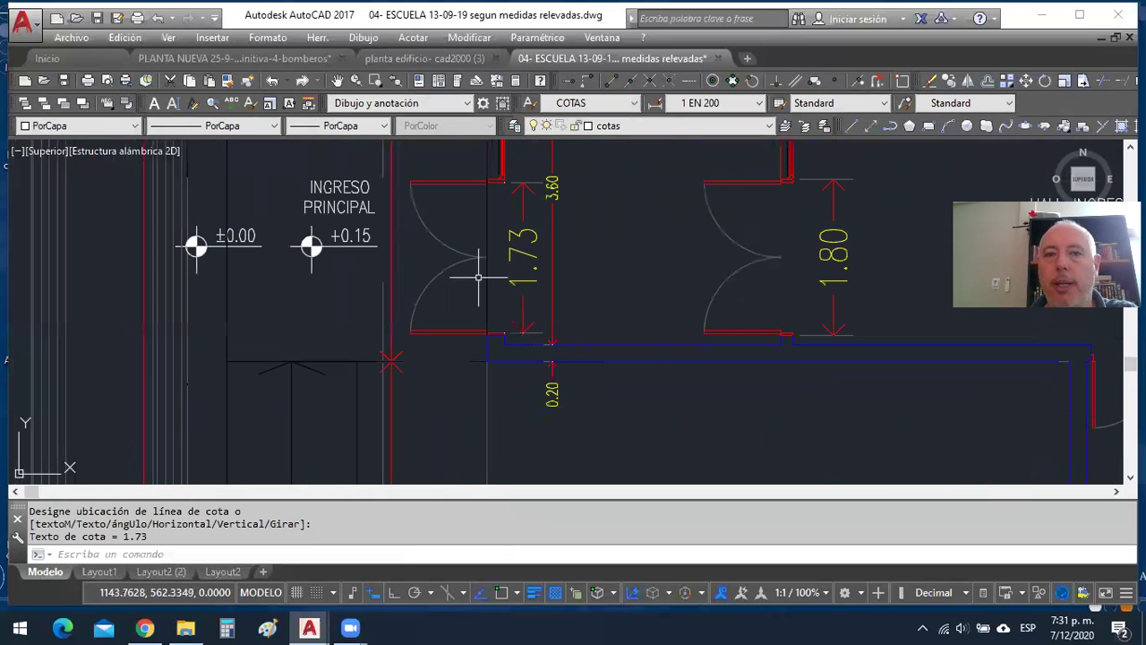
{"action": "left_click", "coordinate": [426, 40]}
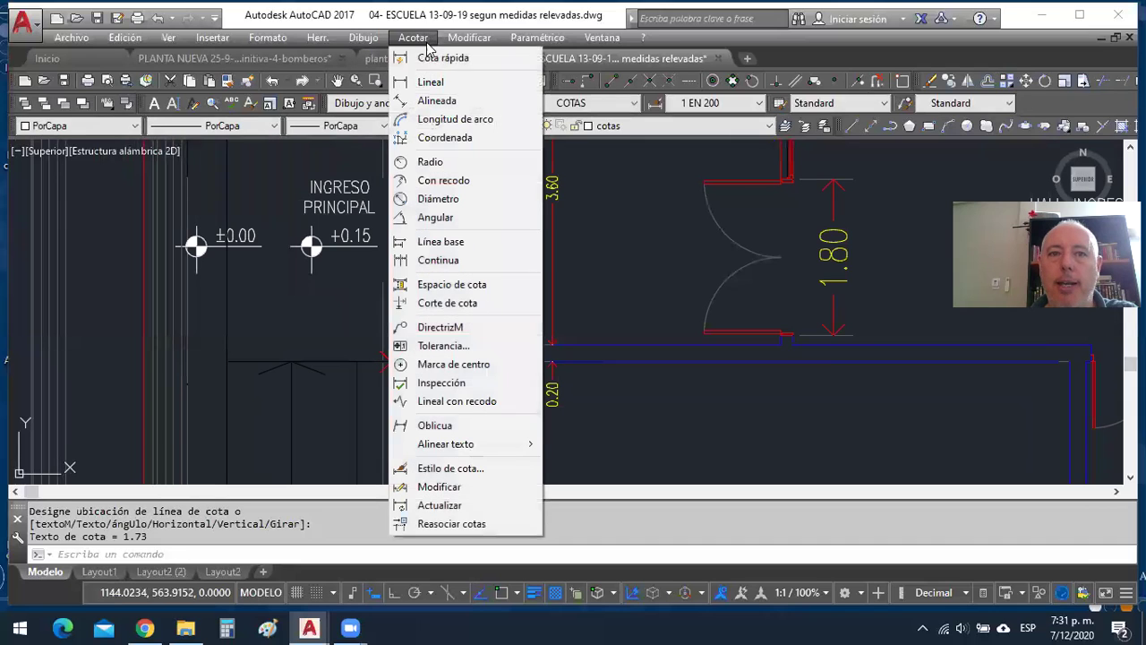
{"action": "left_click", "coordinate": [431, 84]}
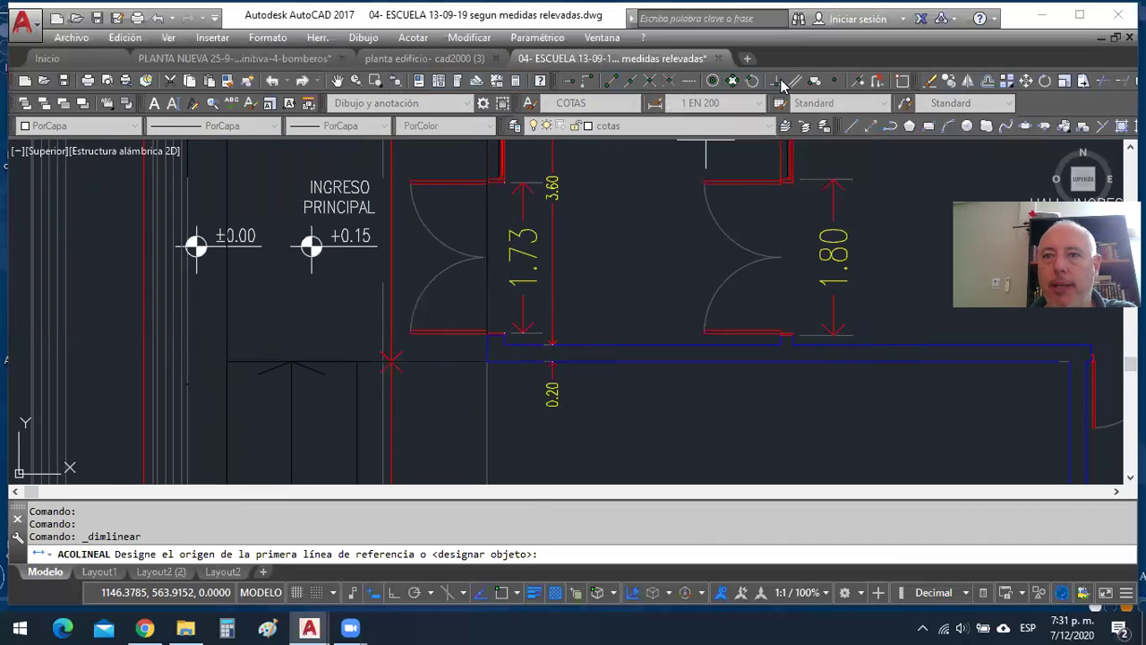
{"action": "left_click", "coordinate": [879, 82]}
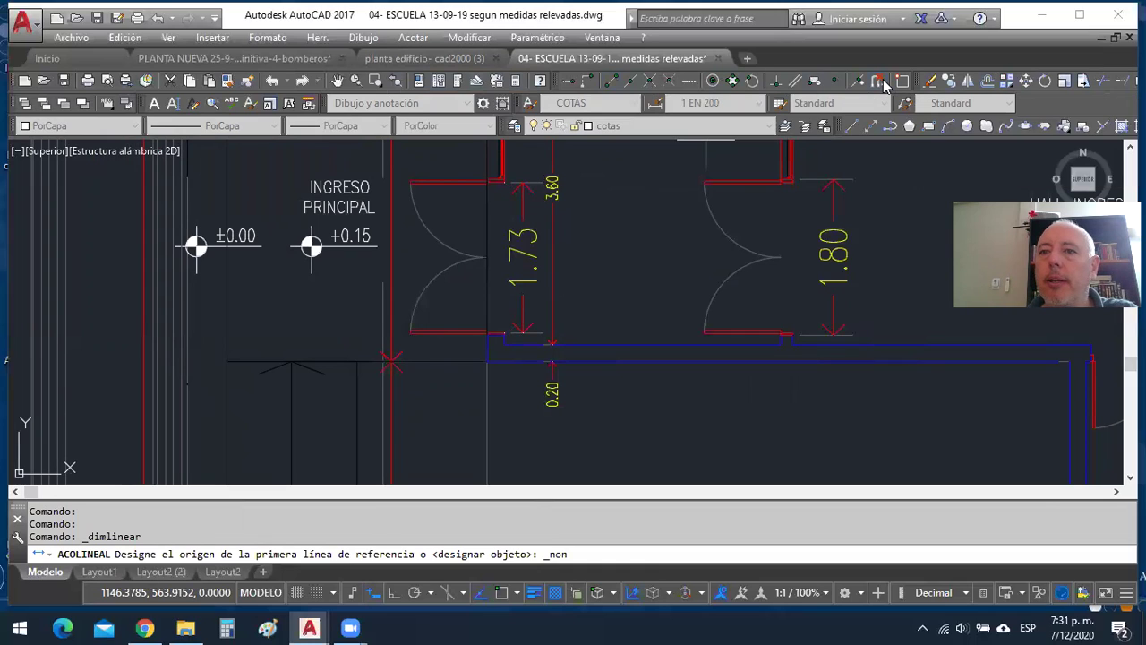
{"action": "left_click", "coordinate": [880, 81]}
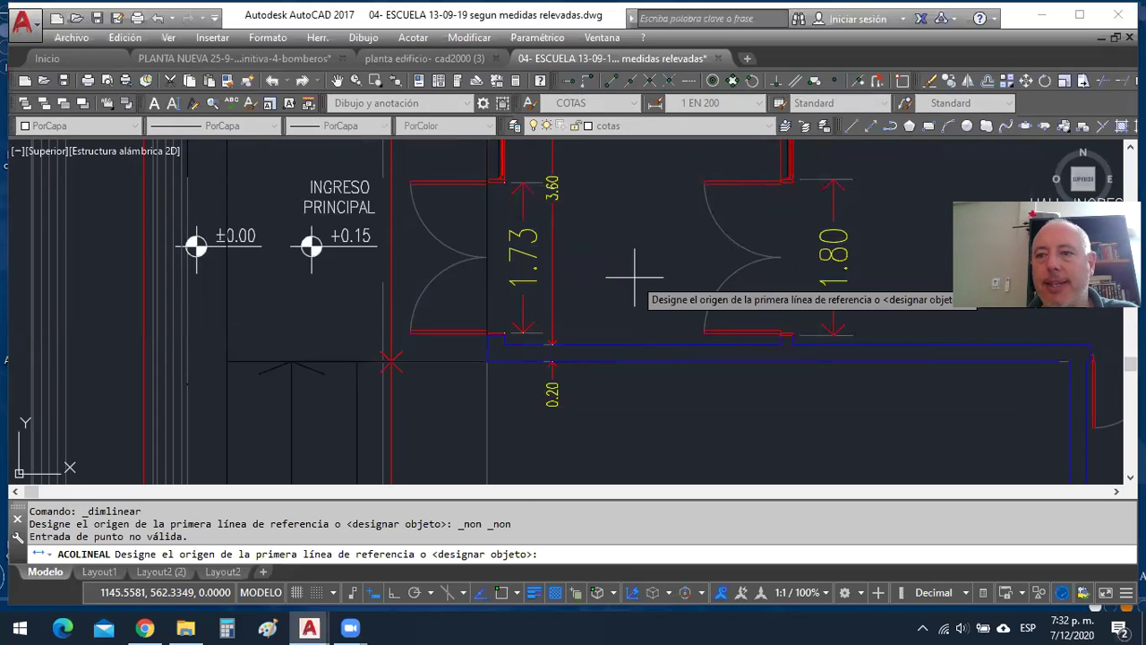
{"action": "key", "text": "F3"}
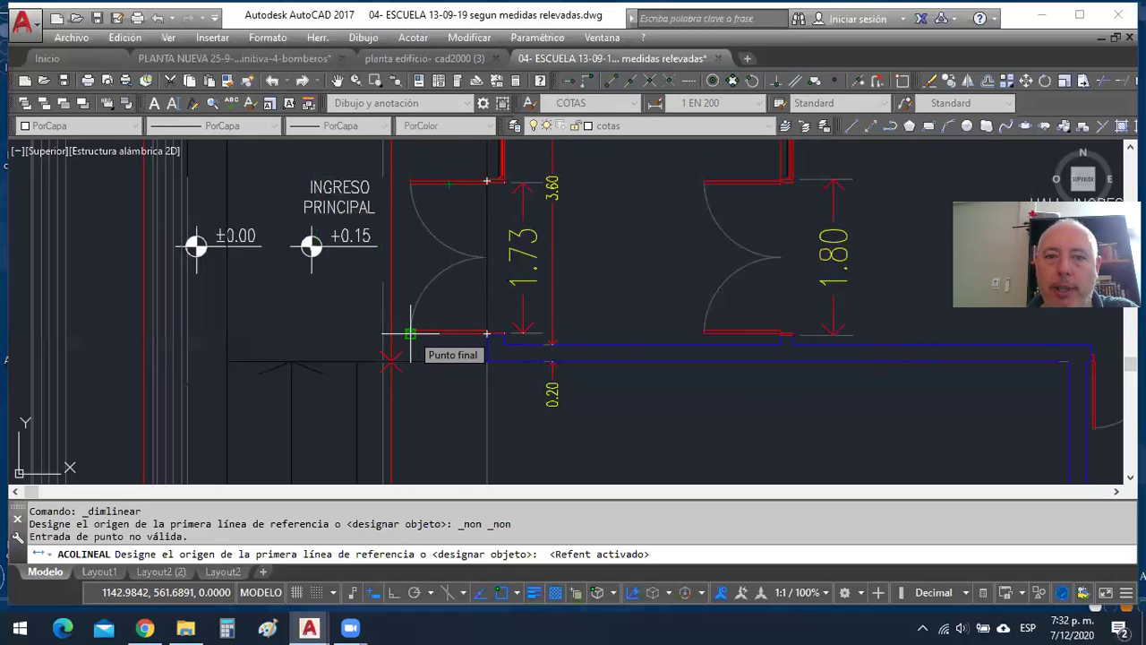
{"action": "left_click", "coordinate": [486, 333]}
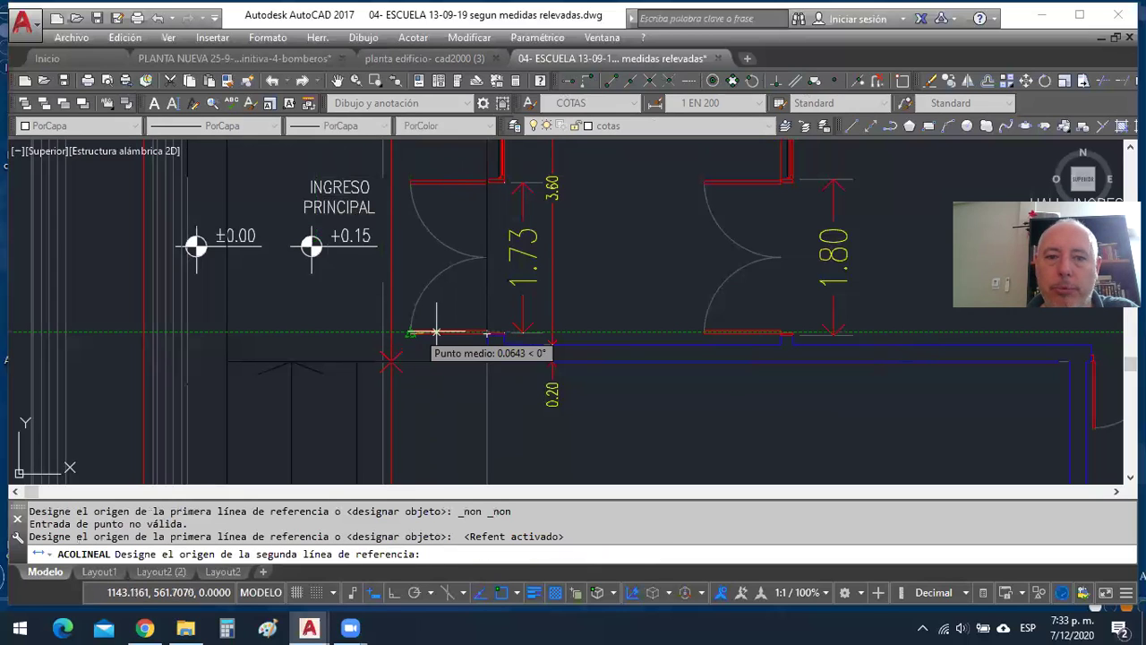
{"action": "left_click", "coordinate": [491, 334]}
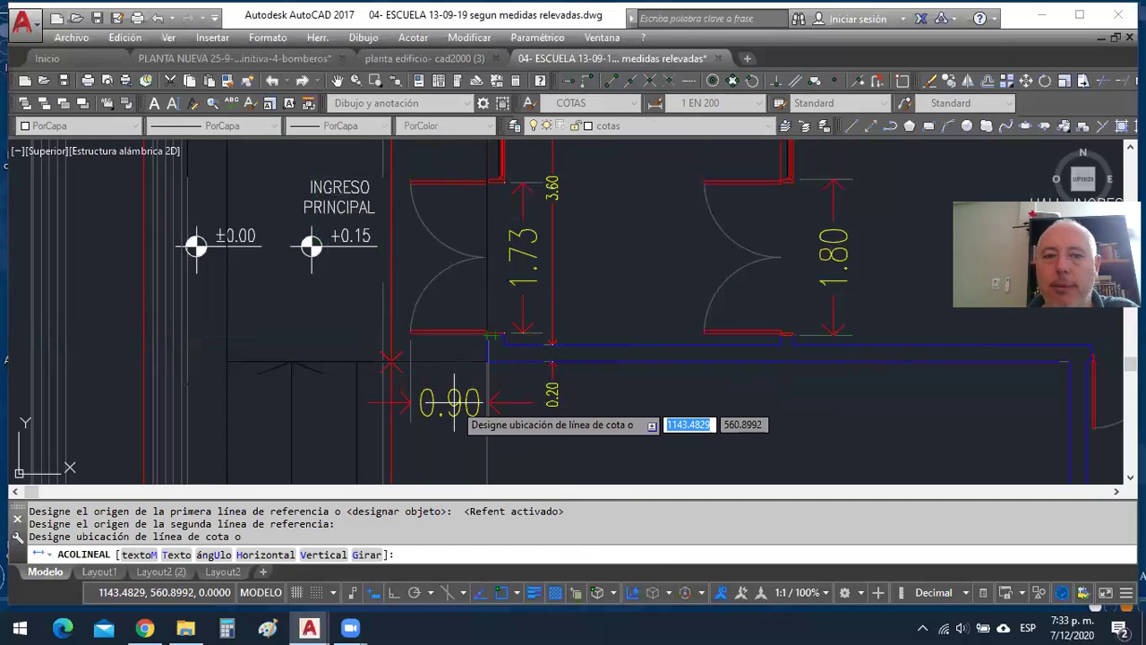
{"action": "left_click", "coordinate": [454, 400]}
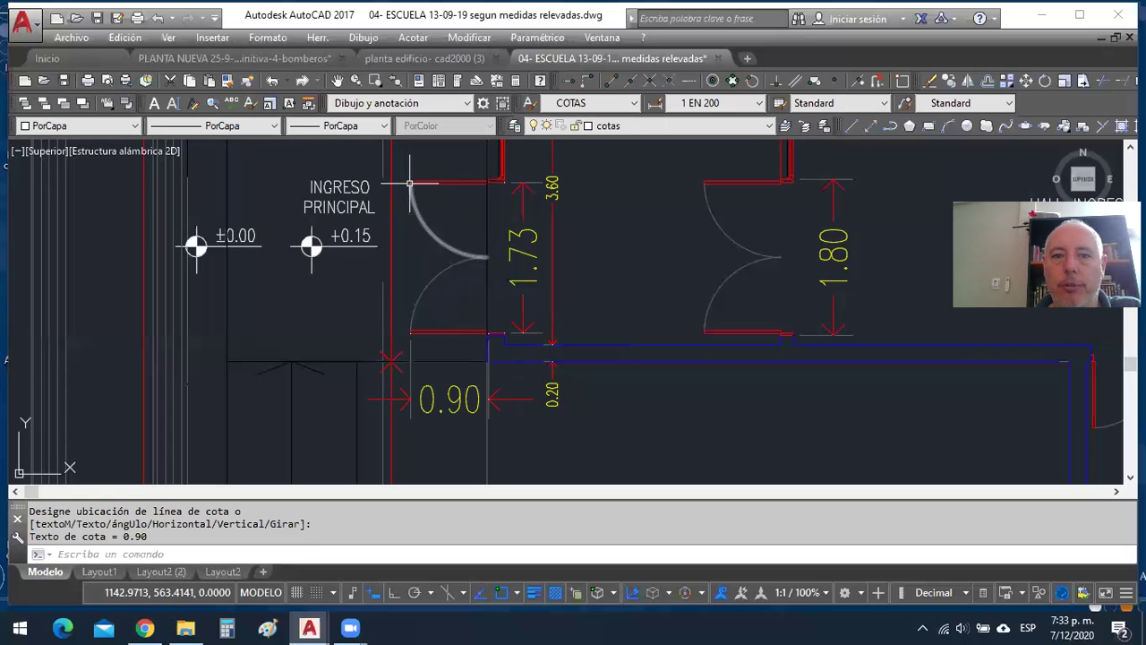
Add an aligned dimension diagonally across the empty room beside 1. ENFERMERIA, from its upper-left corner to its lower-right corner.
{"action": "scroll", "coordinate": [243, 316], "scroll_direction": "down", "scroll_amount": 4}
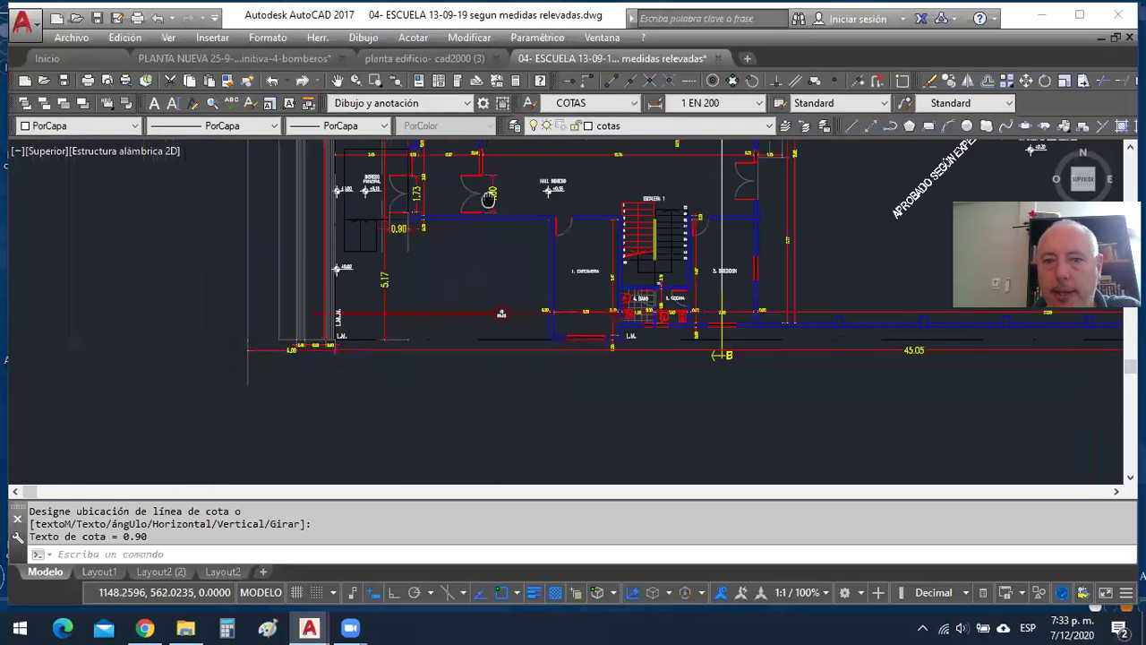
{"action": "scroll", "coordinate": [527, 237], "scroll_direction": "up", "scroll_amount": 2}
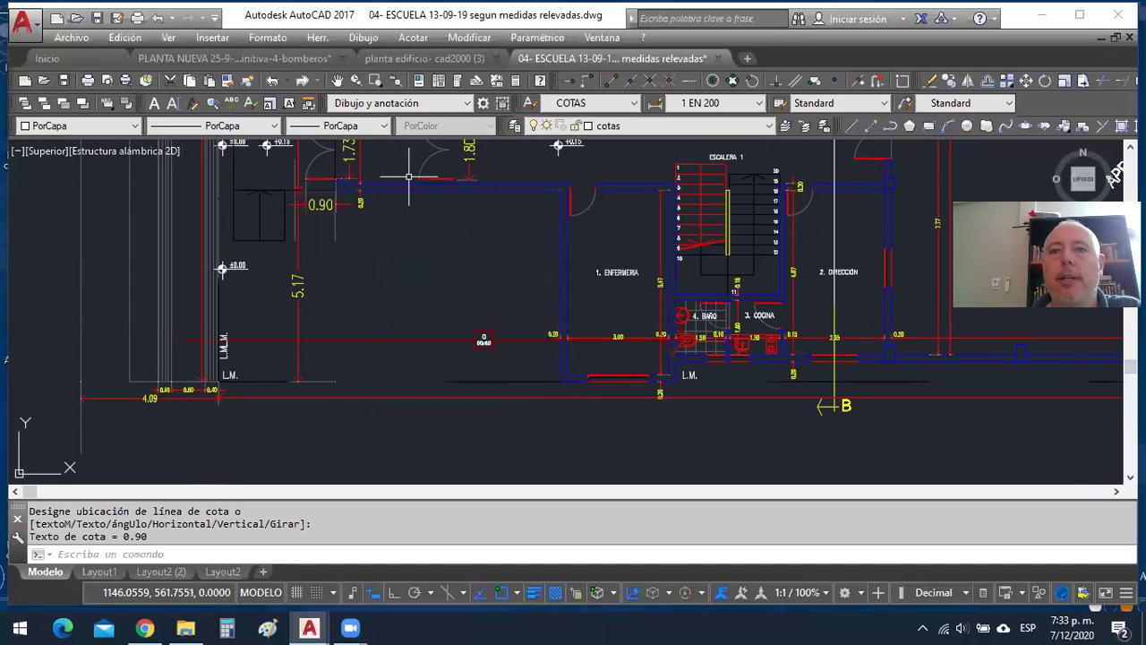
{"action": "left_click", "coordinate": [407, 39]}
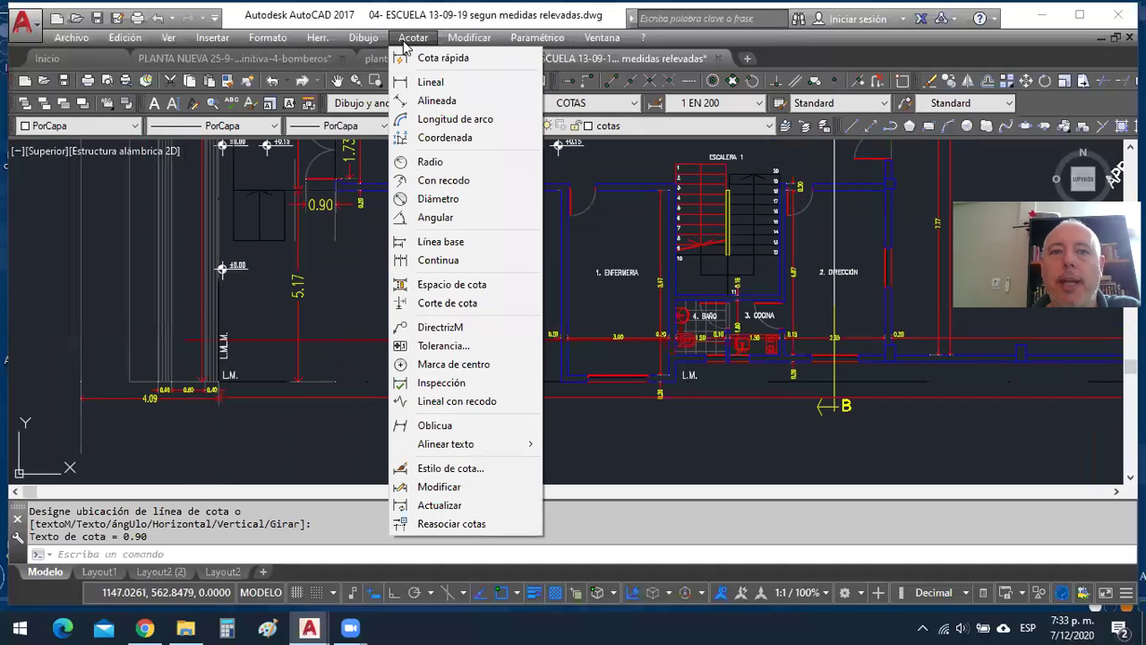
{"action": "left_click", "coordinate": [437, 101]}
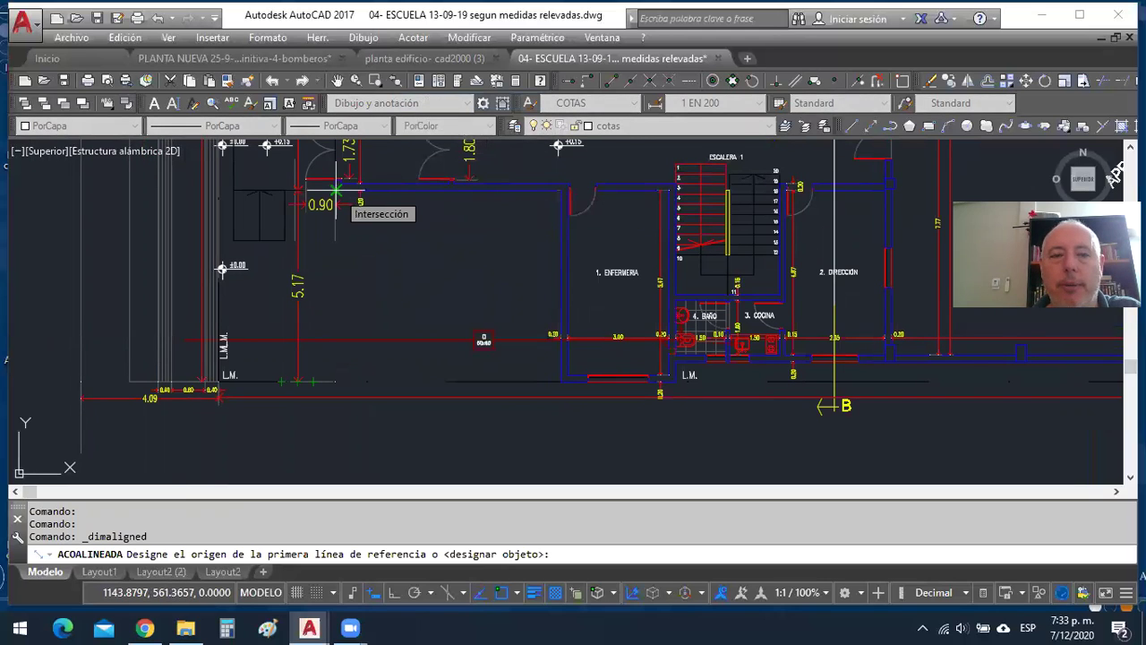
{"action": "left_click", "coordinate": [337, 189]}
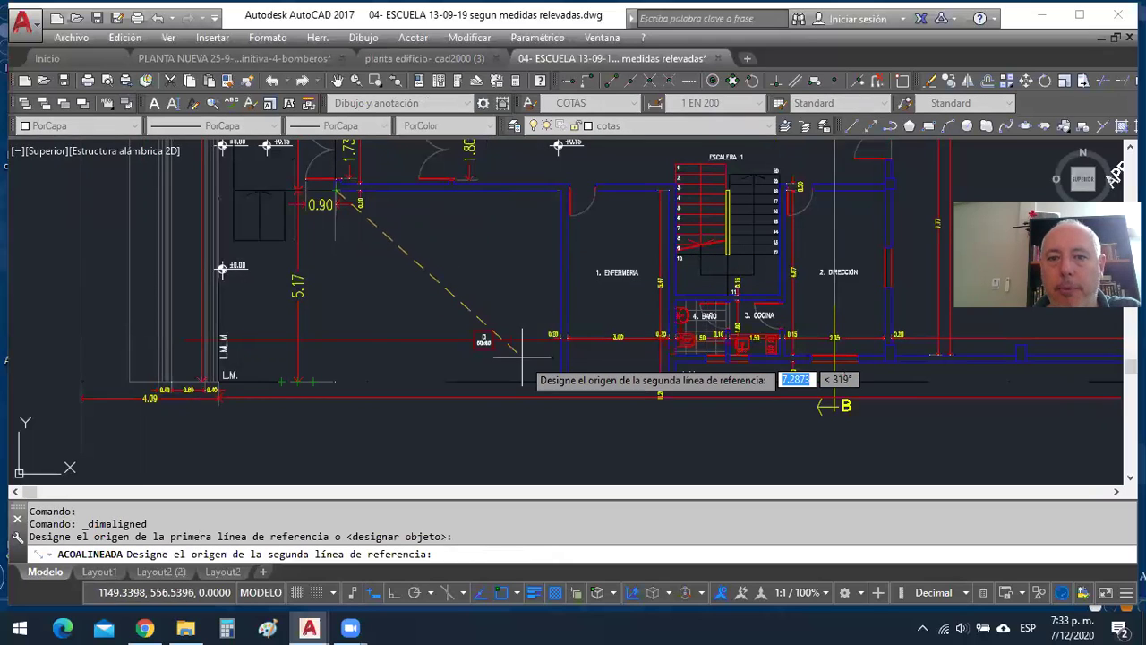
{"action": "left_click", "coordinate": [560, 381]}
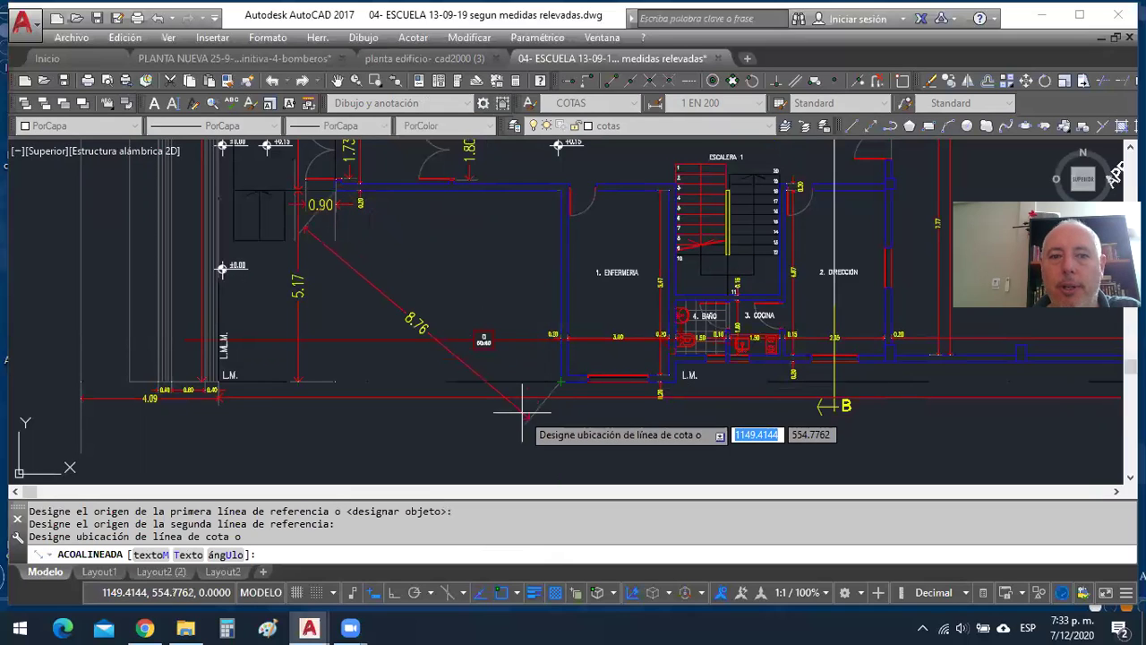
{"action": "left_click", "coordinate": [508, 324]}
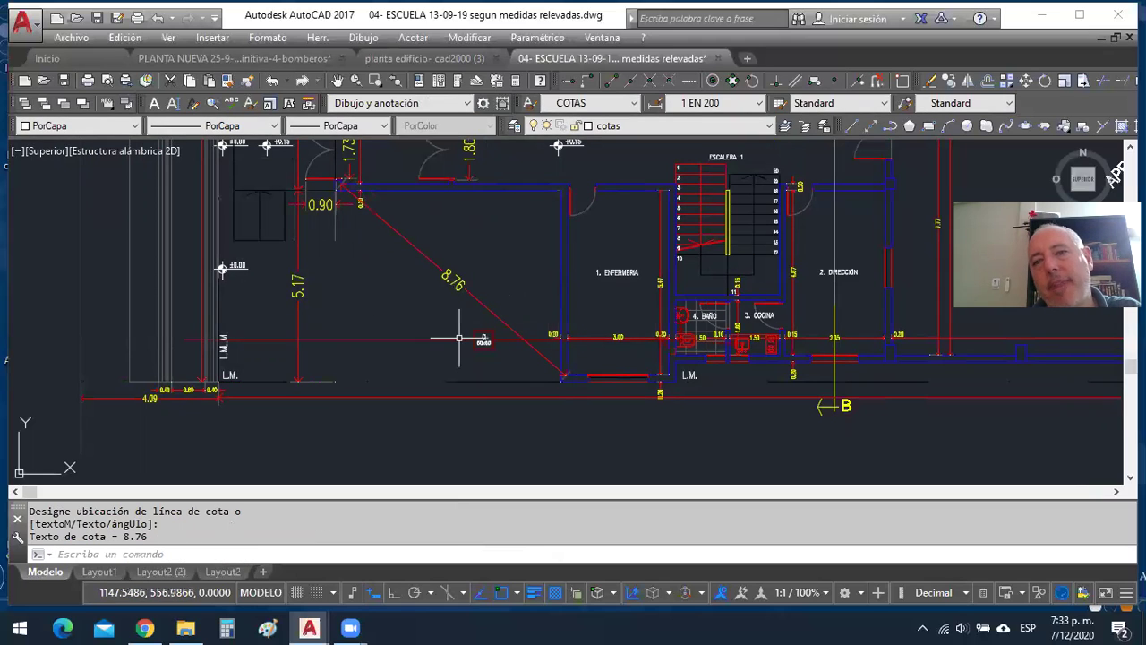
{"action": "middle_click_drag", "start_coordinate": [479, 243], "coordinate": [482, 303]}
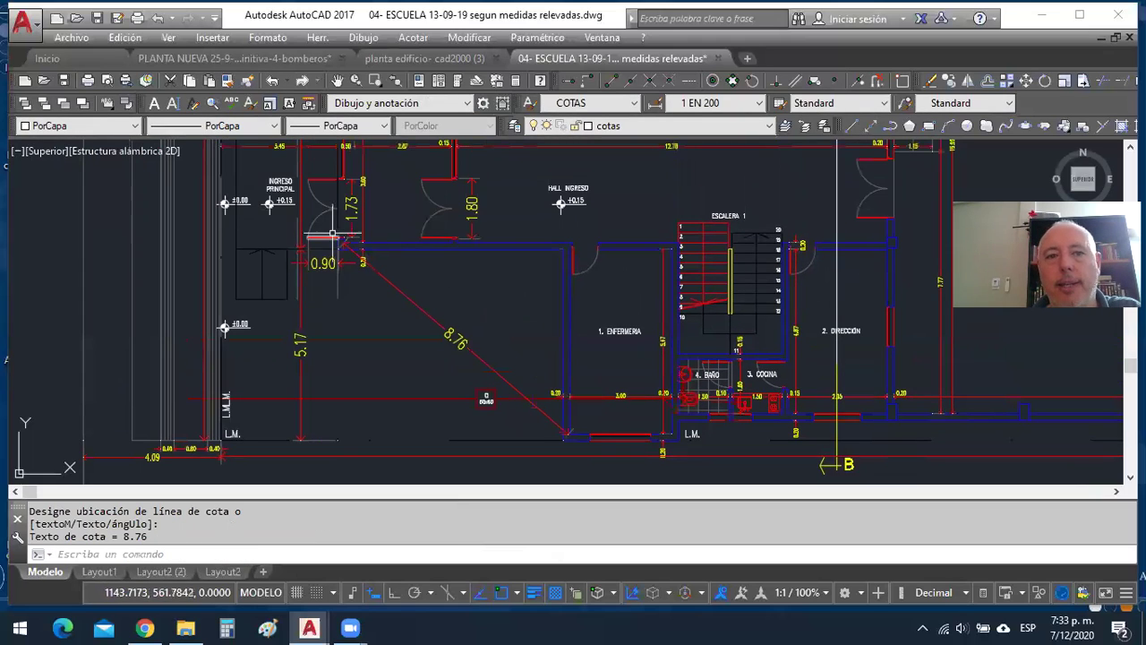
{"action": "left_click", "coordinate": [412, 37]}
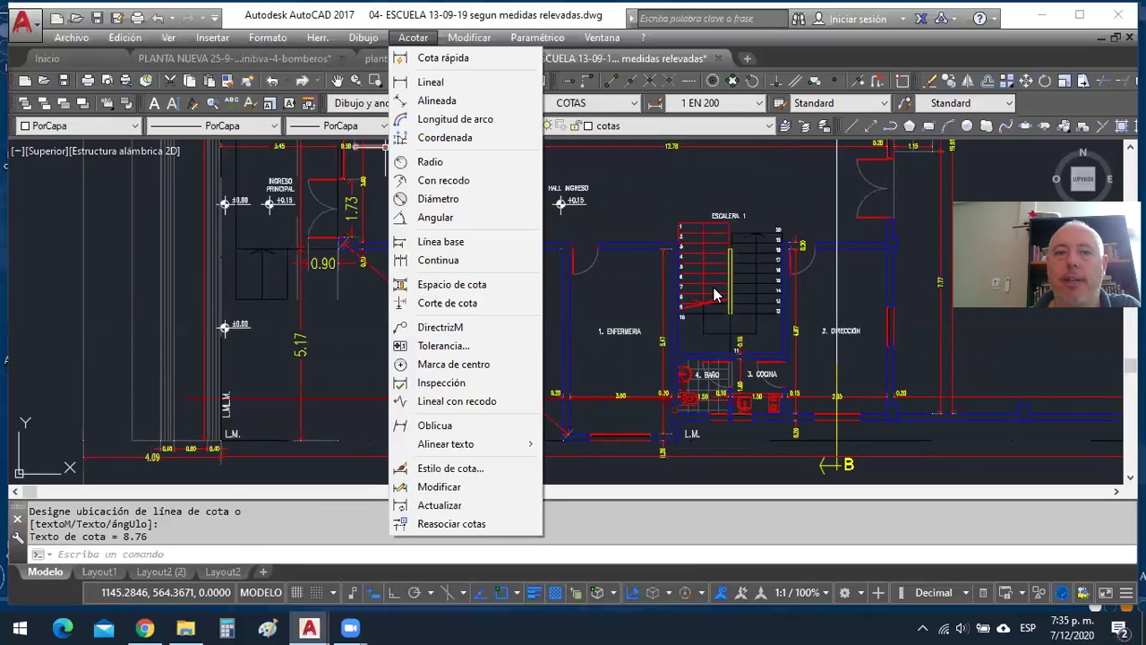
{"action": "left_click", "coordinate": [448, 247]}
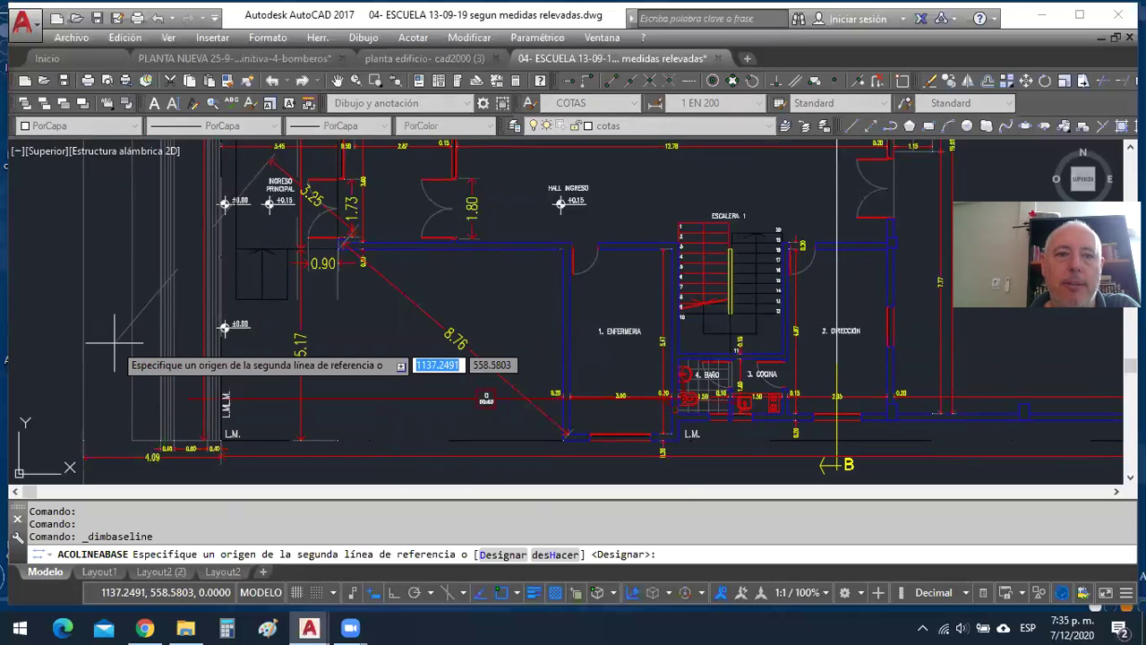
{"action": "key", "text": "Escape"}
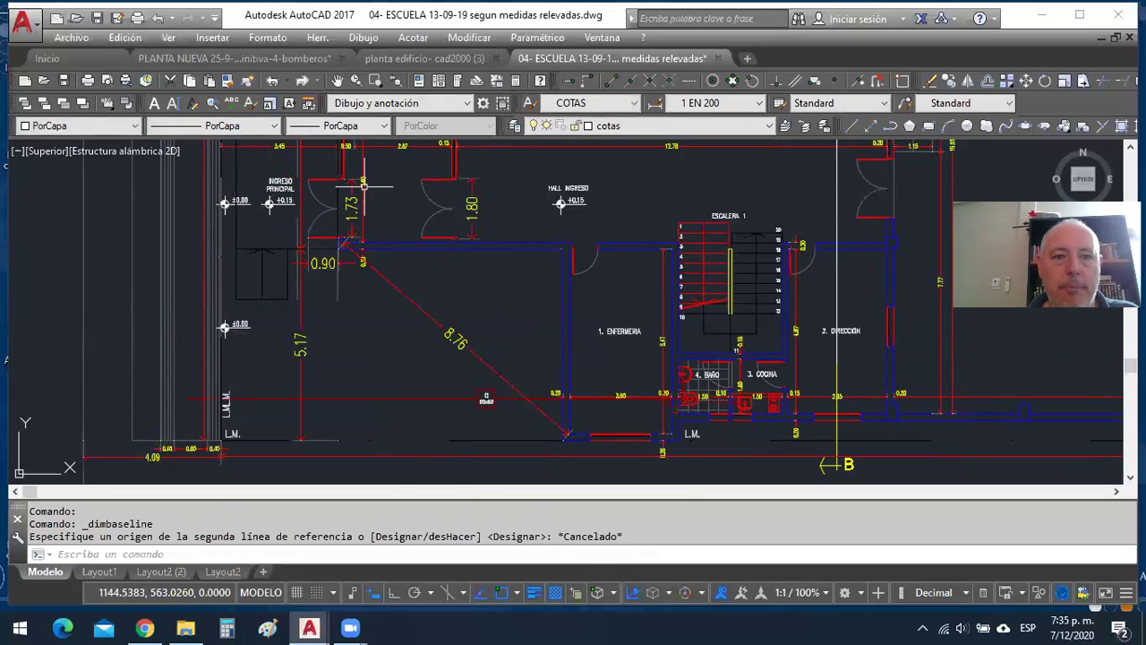
{"action": "key", "text": "Escape"}
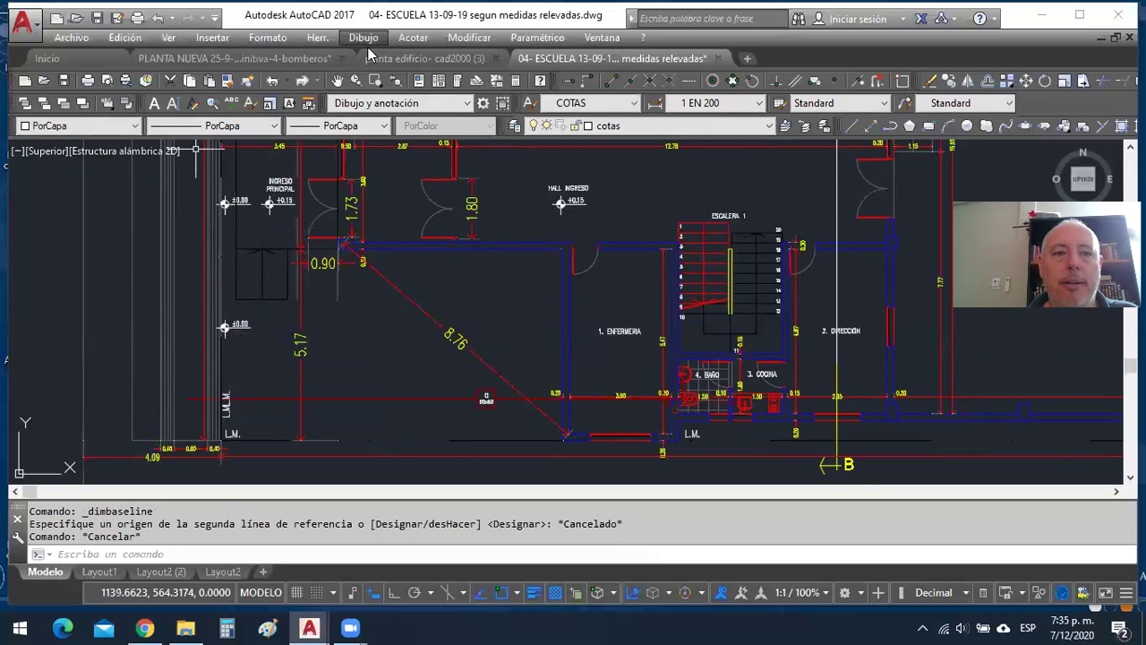
{"action": "left_click", "coordinate": [133, 375]}
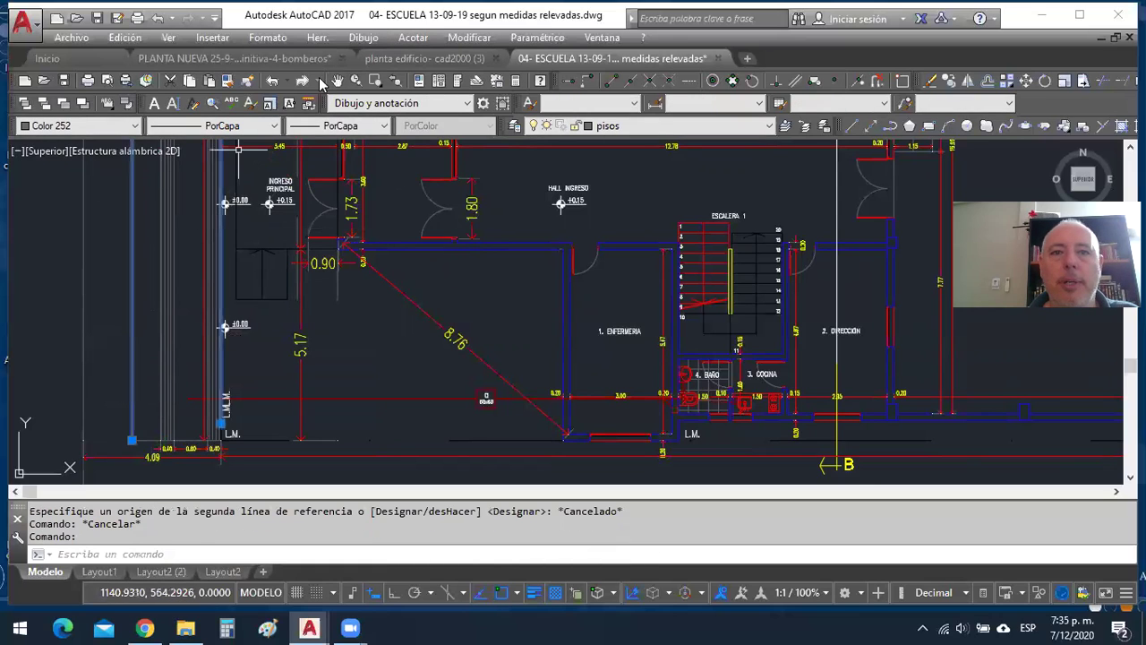
{"action": "left_click", "coordinate": [413, 36]}
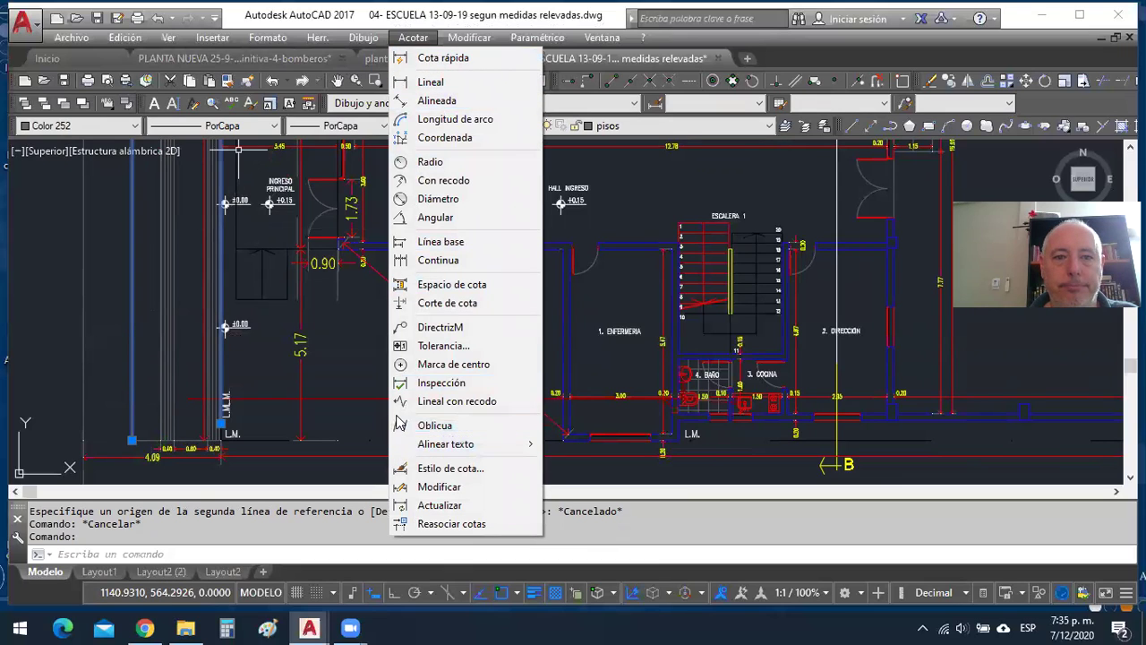
{"action": "left_click", "coordinate": [425, 244]}
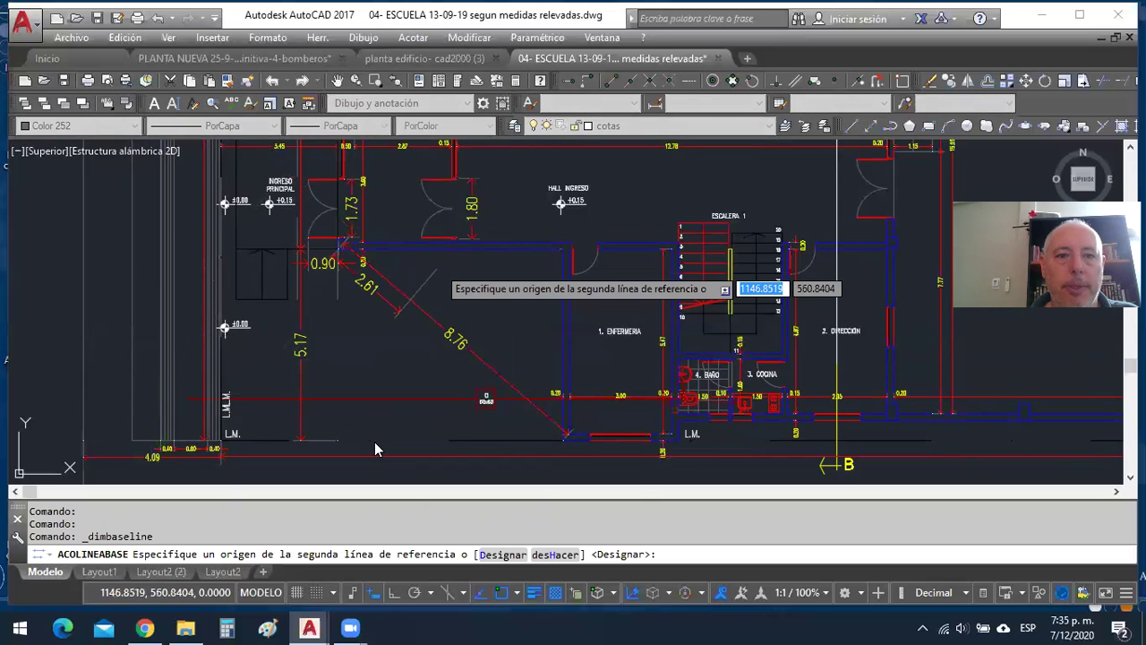
{"action": "right_click", "coordinate": [438, 269]}
{"action": "left_click", "coordinate": [410, 356]}
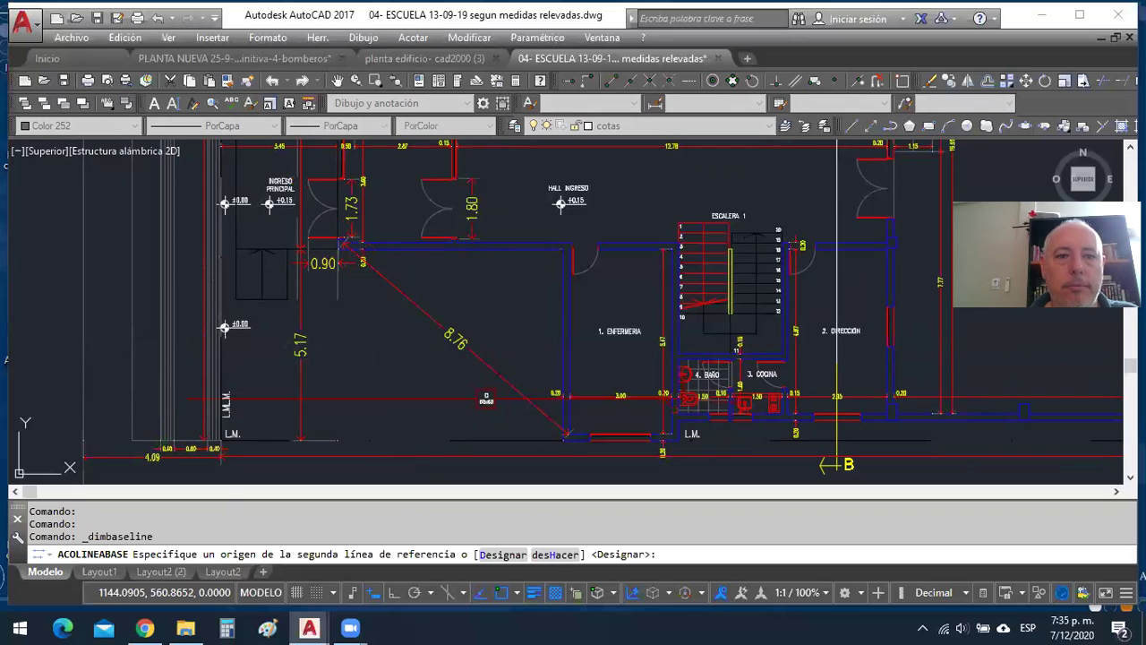
{"action": "key", "text": "Escape"}
{"action": "key", "text": "Escape"}
{"action": "key", "text": "Escape"}
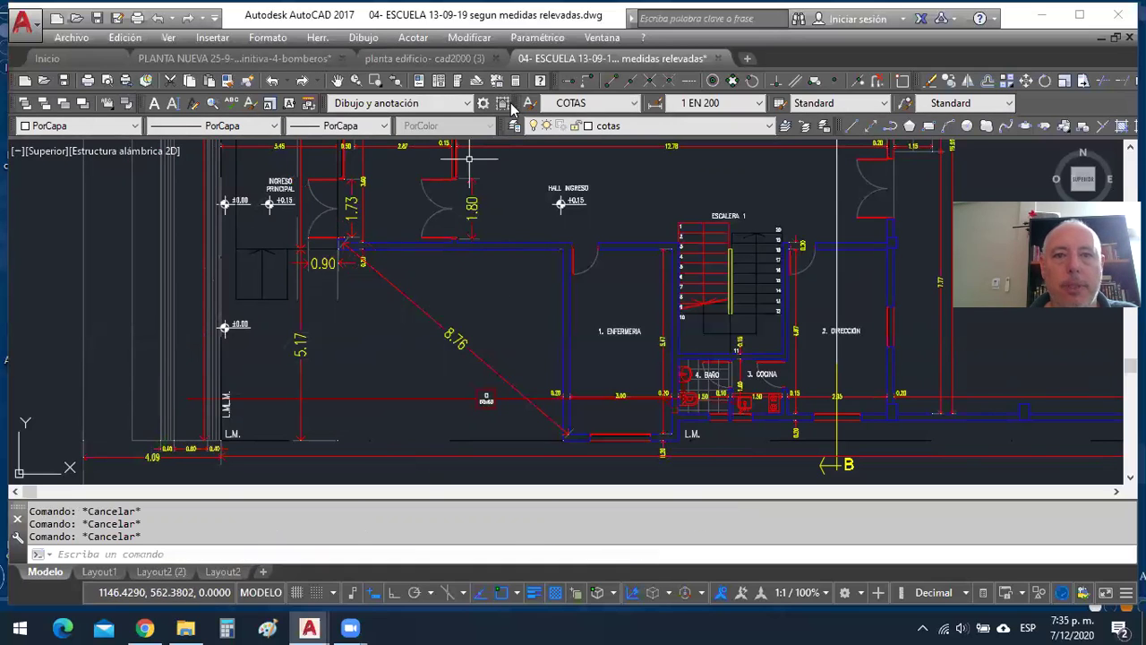
{"action": "left_click", "coordinate": [415, 39]}
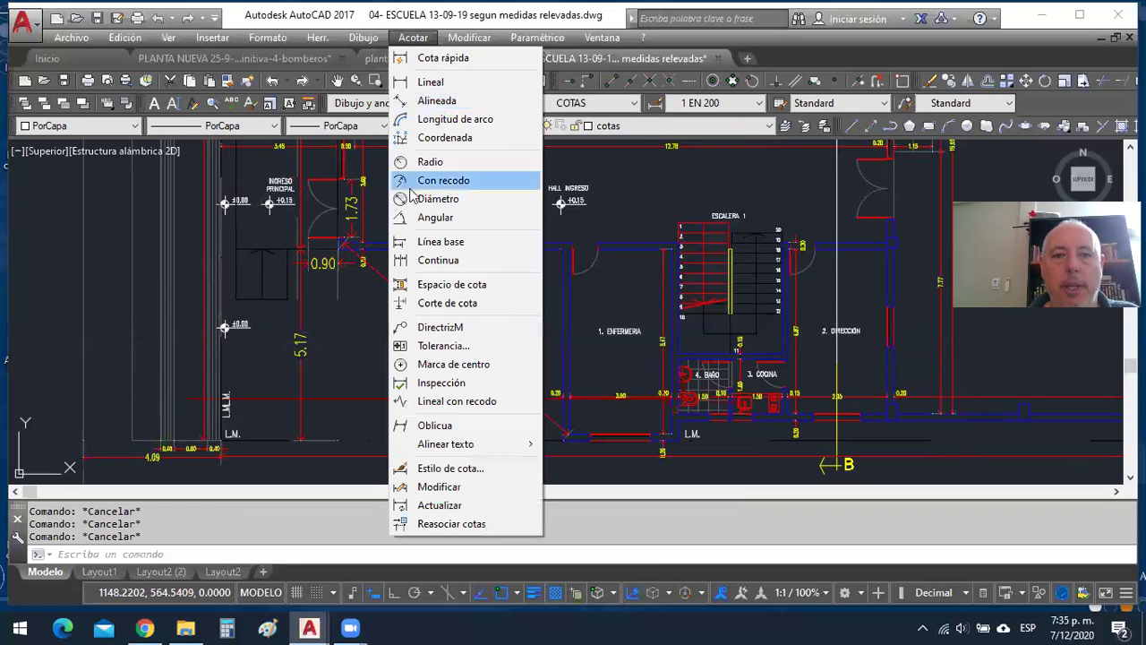
{"action": "left_click", "coordinate": [425, 241]}
{"action": "scroll", "coordinate": [286, 235], "scroll_direction": "up", "scroll_amount": 4}
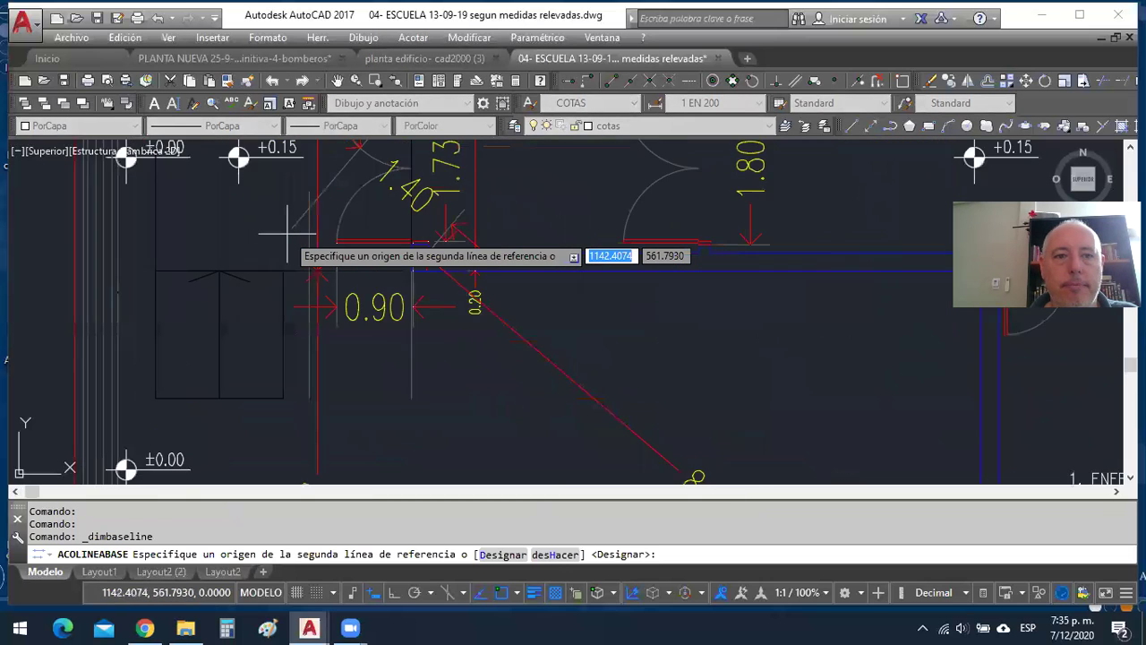
{"action": "scroll", "coordinate": [287, 234], "scroll_direction": "down", "scroll_amount": 2}
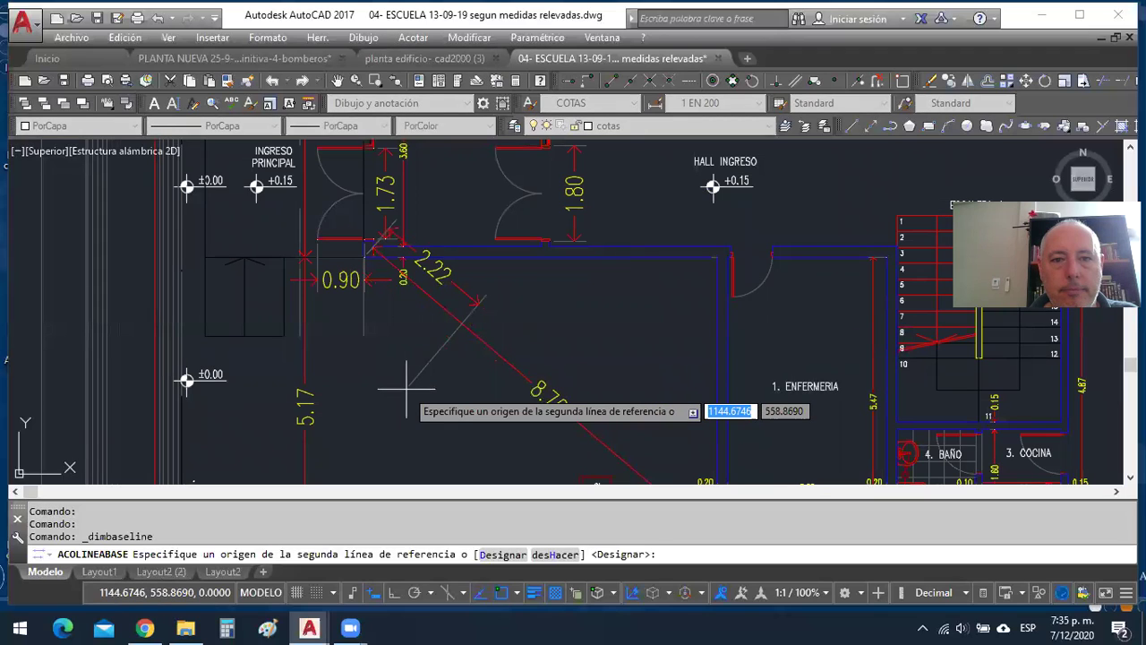
{"action": "key", "text": "Escape"}
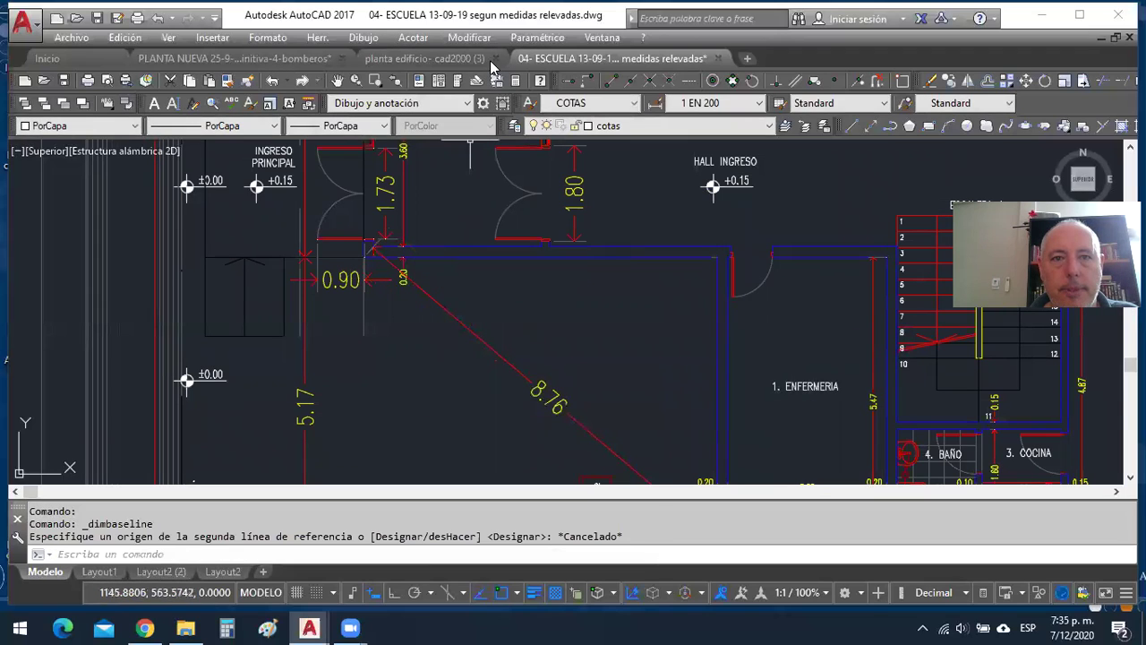
Add a horizontal linear dimension from the red street-side line to the outer wall of 5. PORTERIA, placed just below section line A.
{"action": "left_click", "coordinate": [413, 38]}
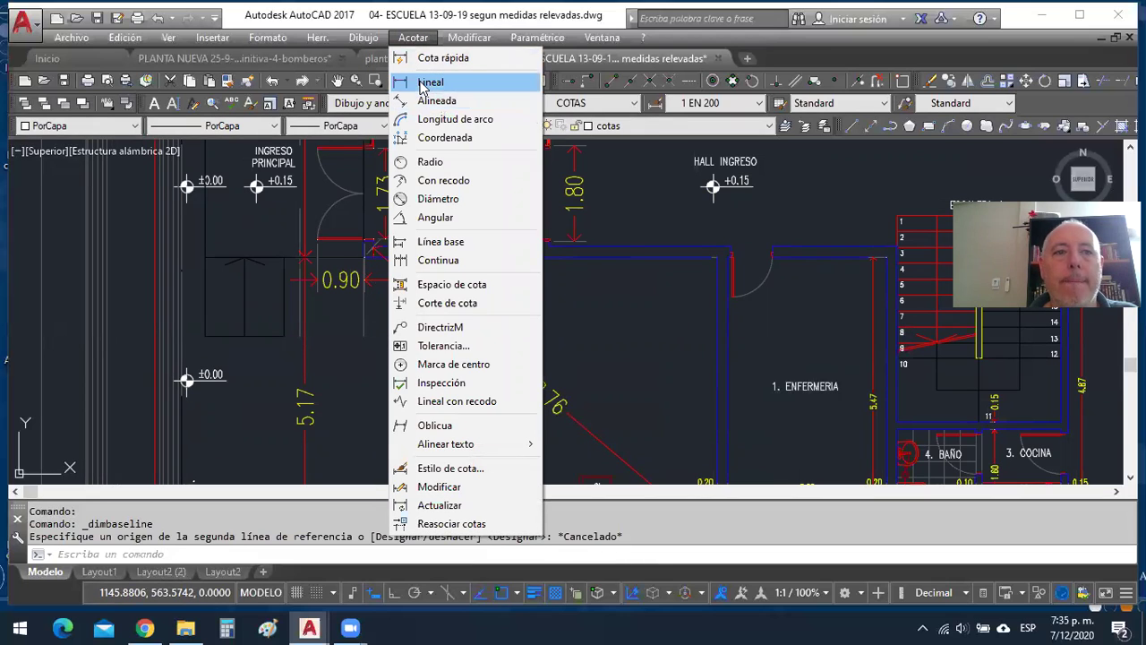
{"action": "left_click", "coordinate": [428, 82]}
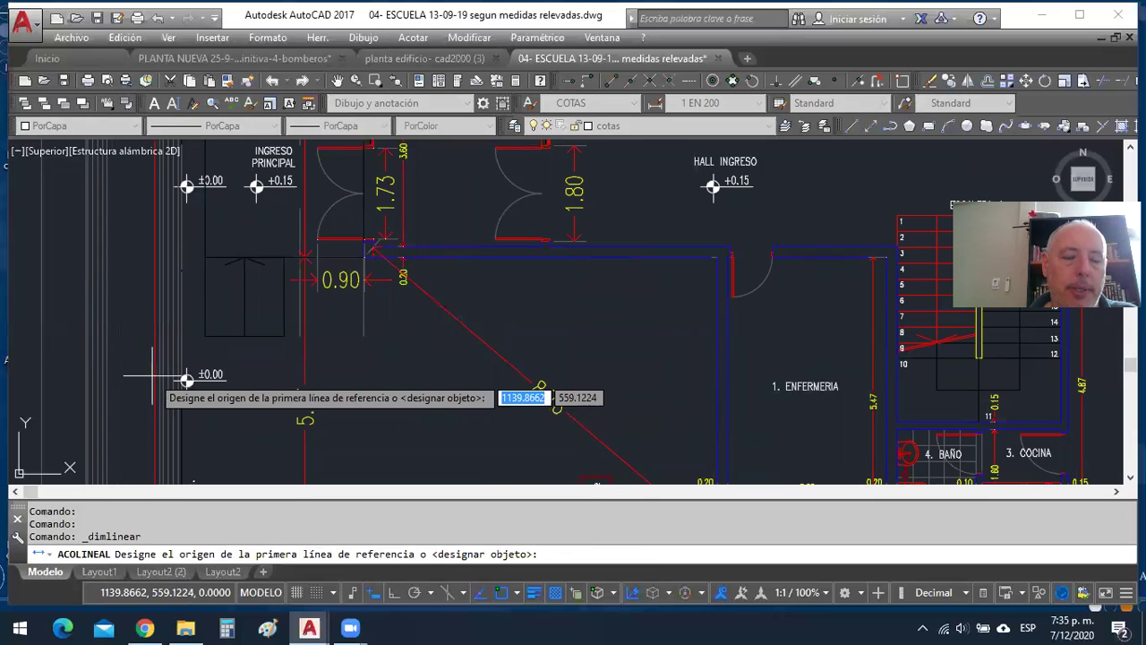
{"action": "scroll", "coordinate": [154, 369], "scroll_direction": "down", "scroll_amount": 4}
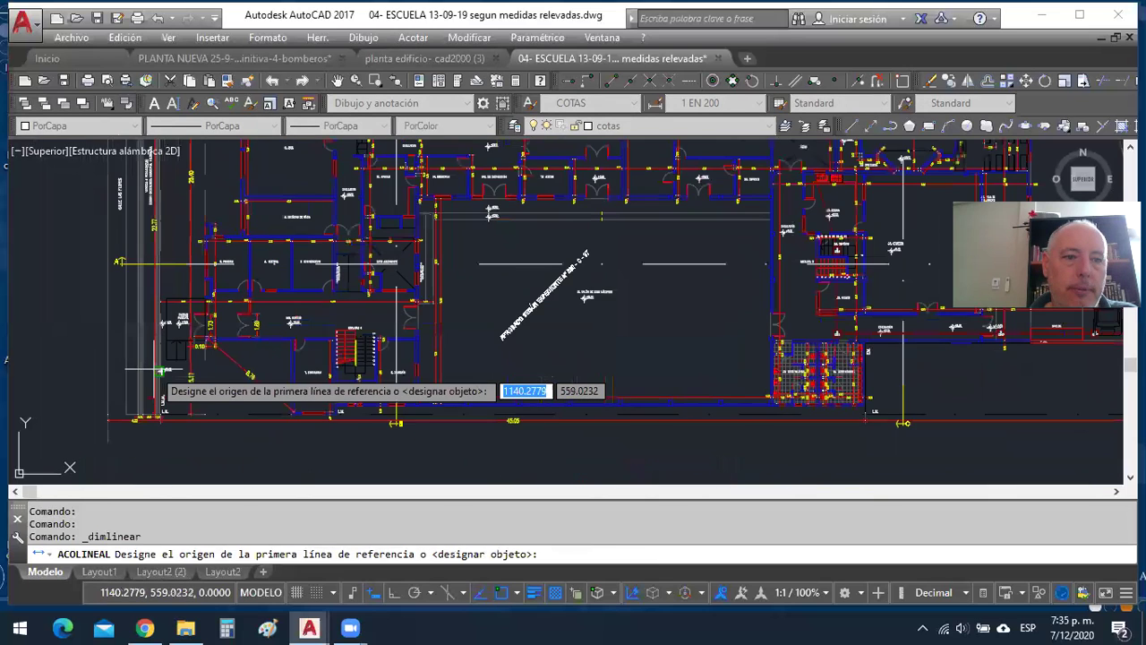
{"action": "scroll", "coordinate": [155, 189], "scroll_direction": "up", "scroll_amount": 4}
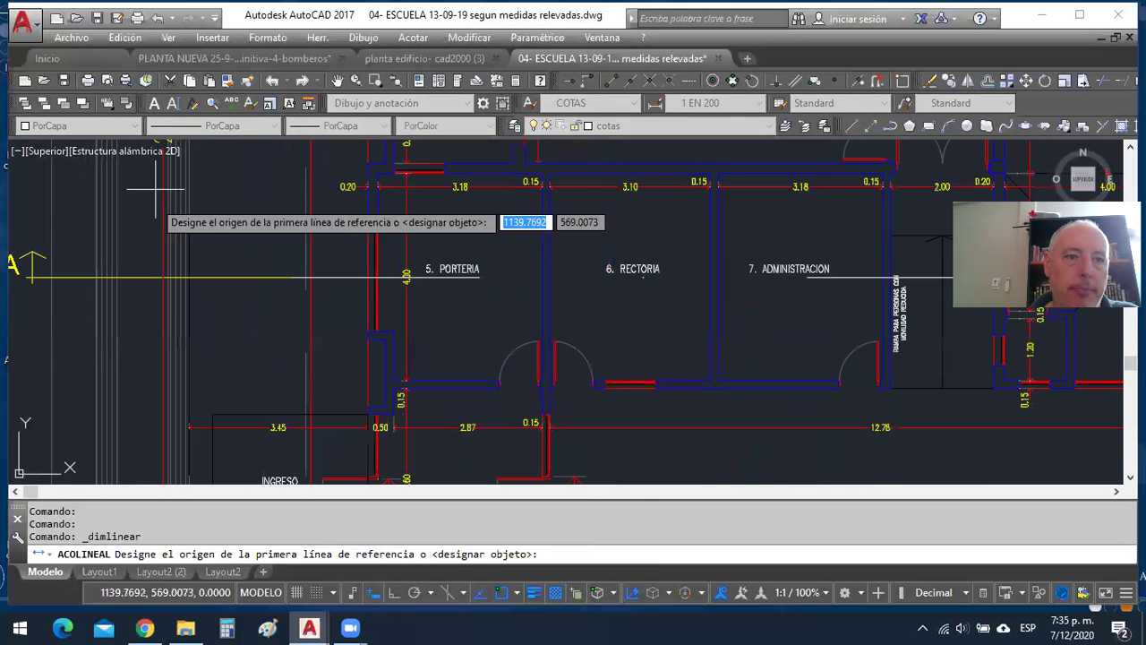
{"action": "left_click", "coordinate": [163, 277]}
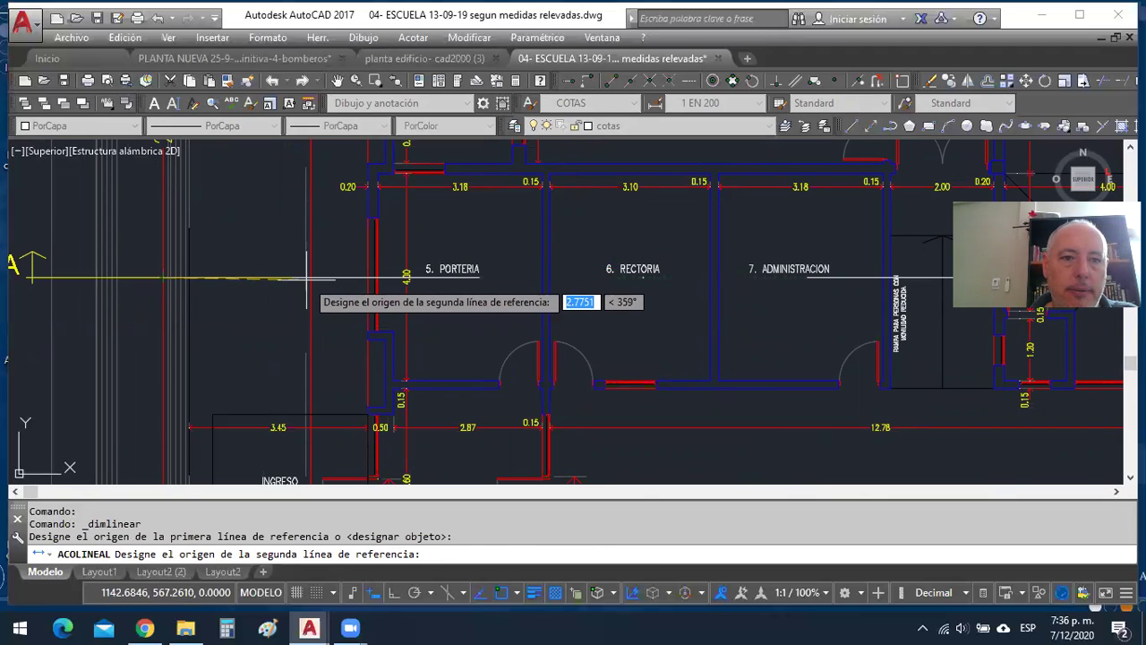
{"action": "left_click", "coordinate": [367, 278]}
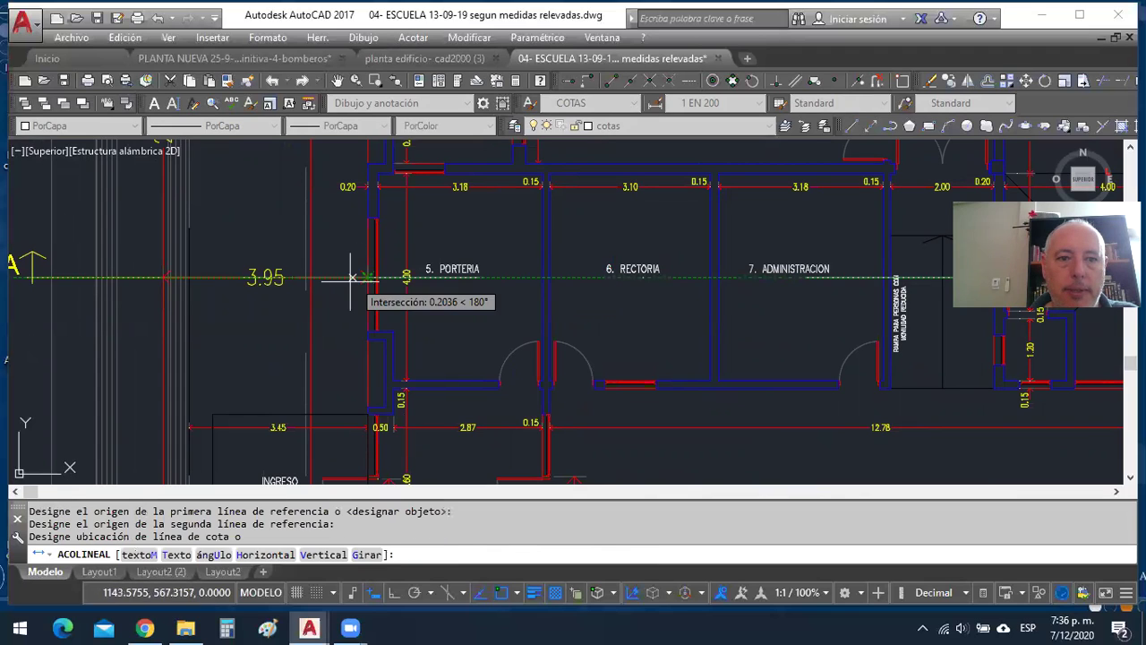
{"action": "left_click", "coordinate": [333, 299]}
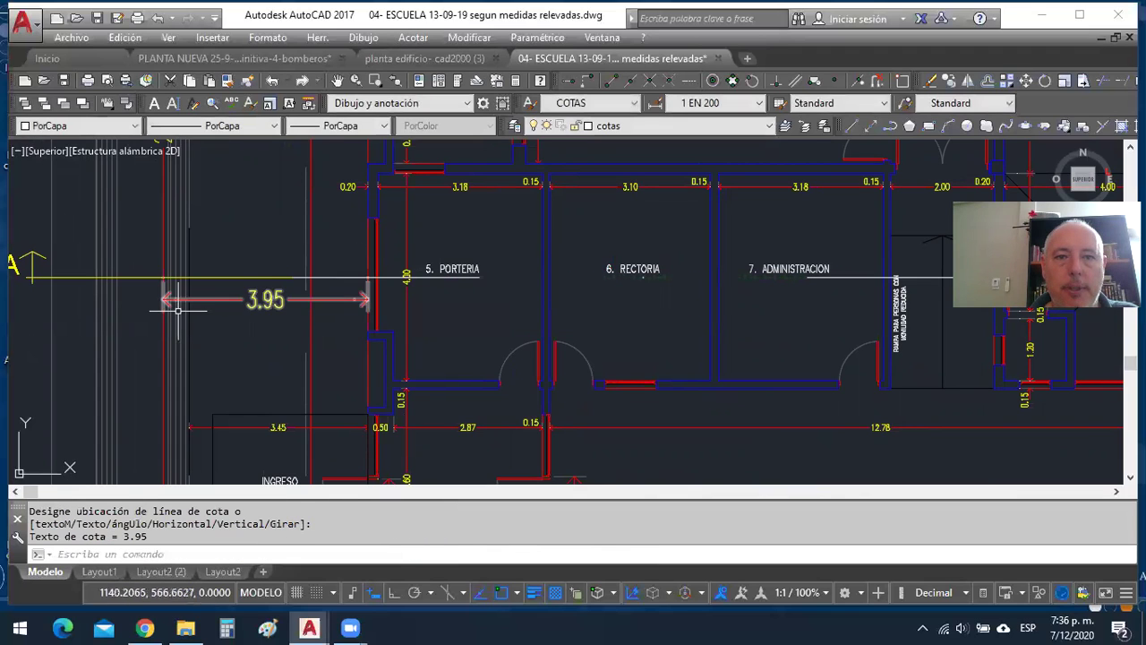
Add baseline dimensions from the PORTERIA linear dimension to the successive walls of PORTERIA, RECTORIA, ADMINISTRACION, the ramp and the far side of PATIO ABSORBENTE.
{"action": "left_click", "coordinate": [413, 37]}
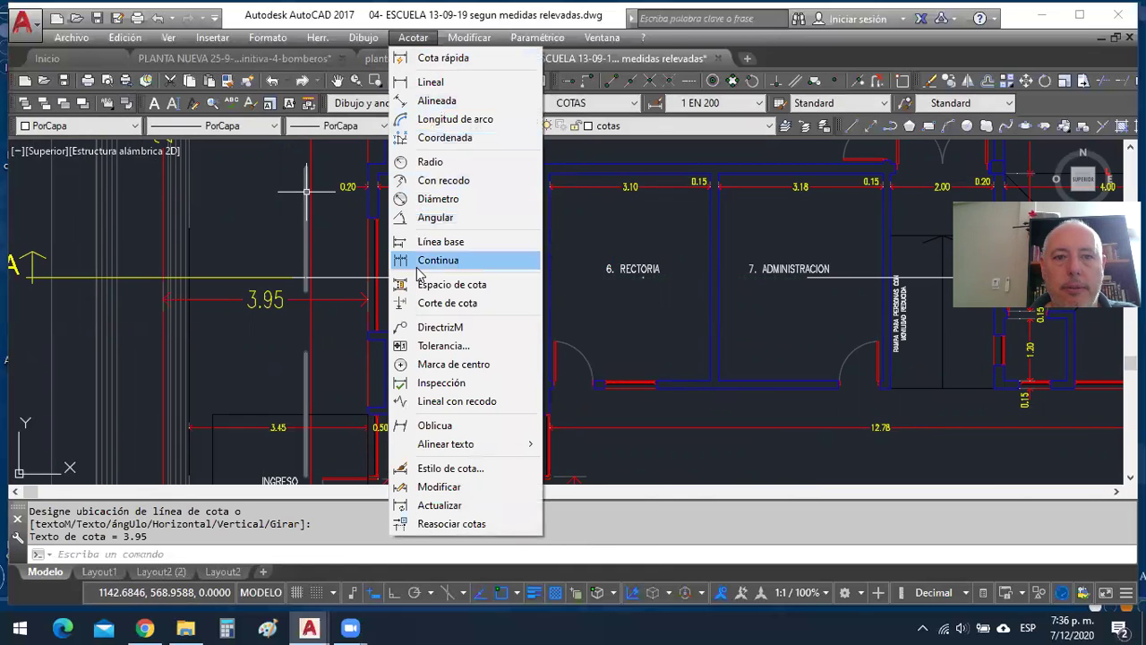
{"action": "left_click", "coordinate": [441, 242]}
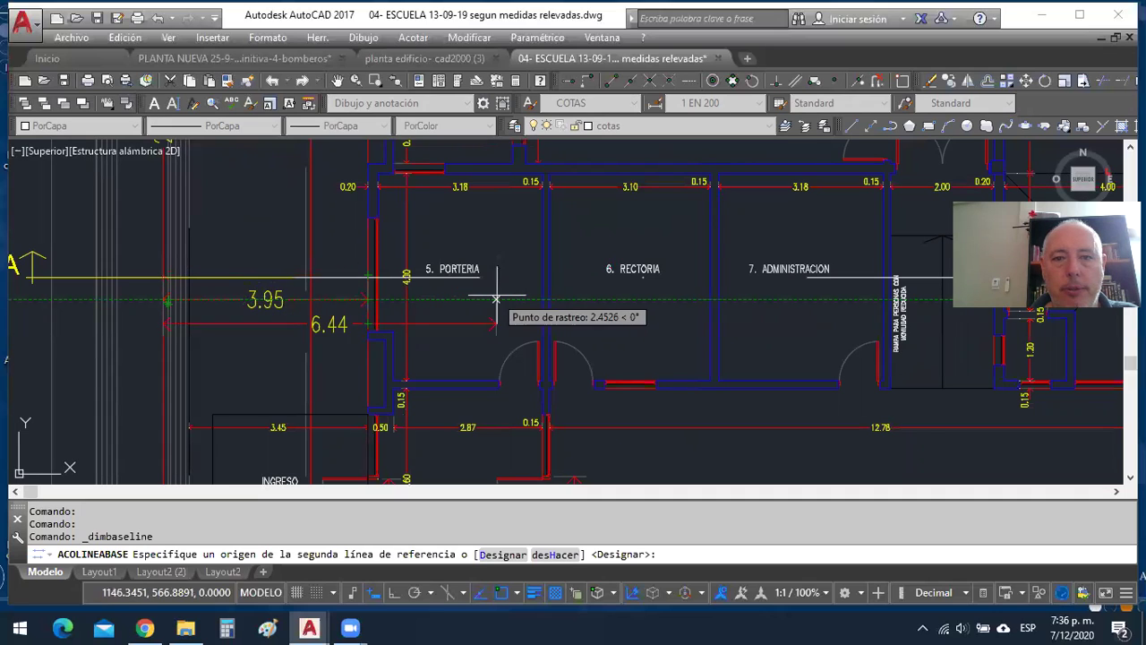
{"action": "left_click", "coordinate": [542, 308]}
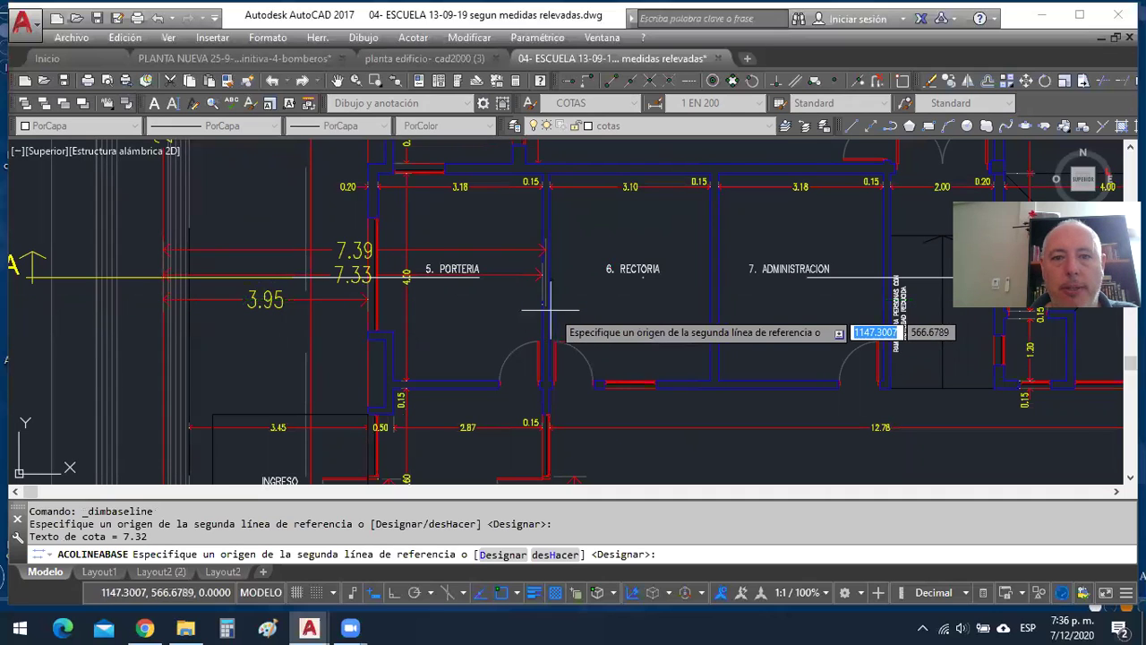
{"action": "left_click", "coordinate": [707, 302]}
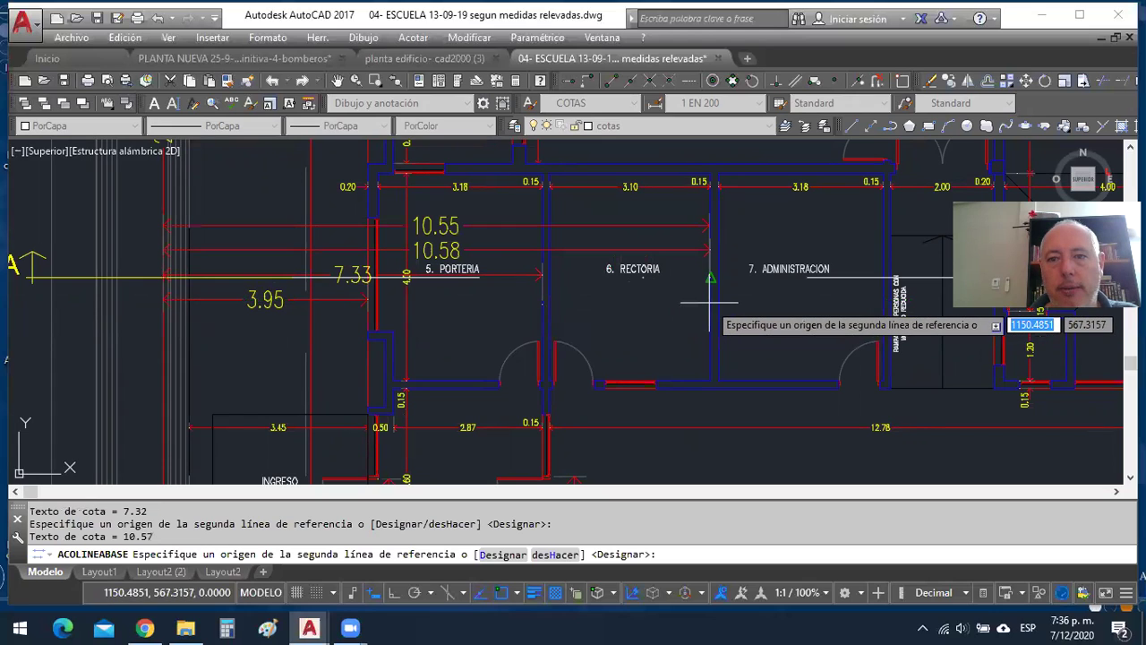
{"action": "left_click", "coordinate": [883, 285]}
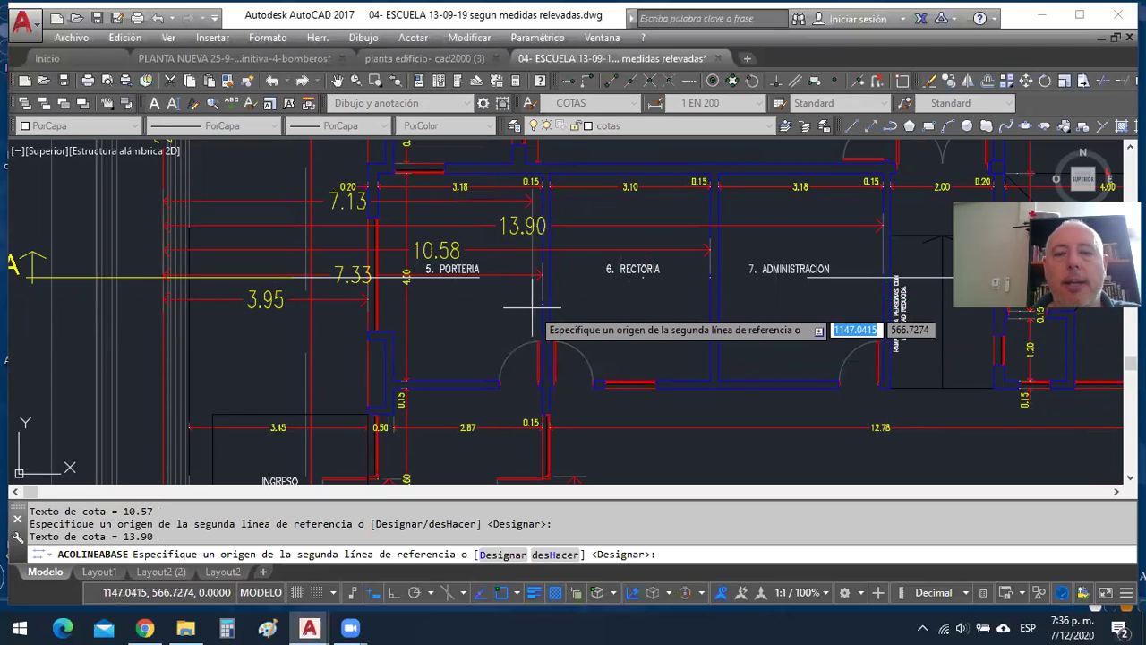
{"action": "scroll", "coordinate": [744, 320], "scroll_direction": "down", "scroll_amount": 4}
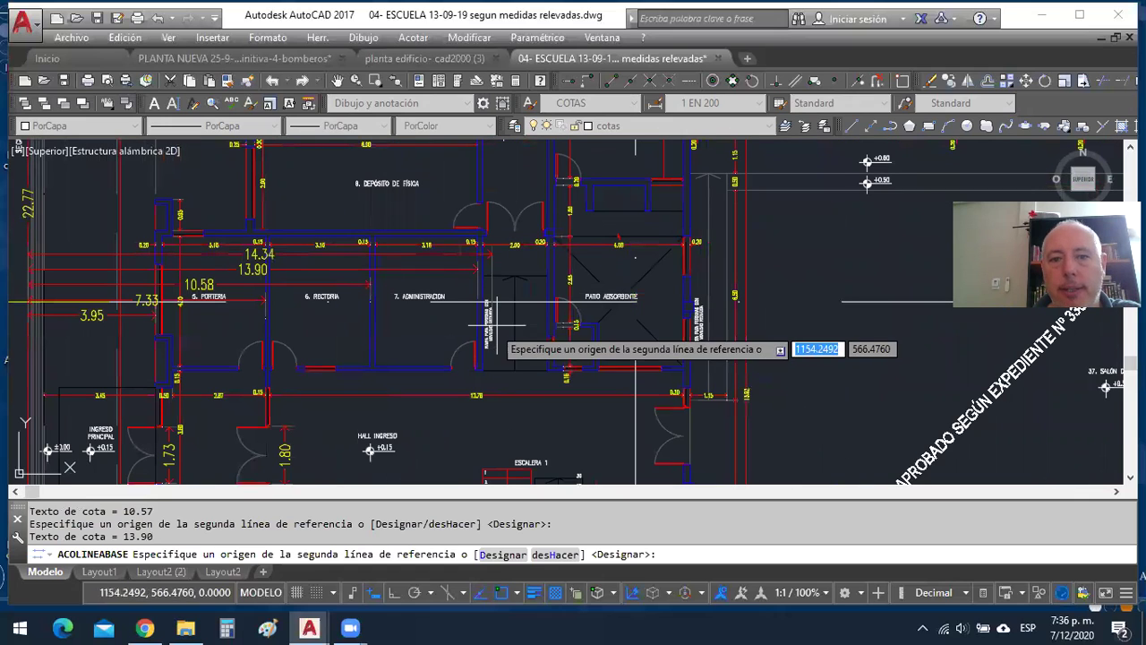
{"action": "left_click", "coordinate": [548, 340]}
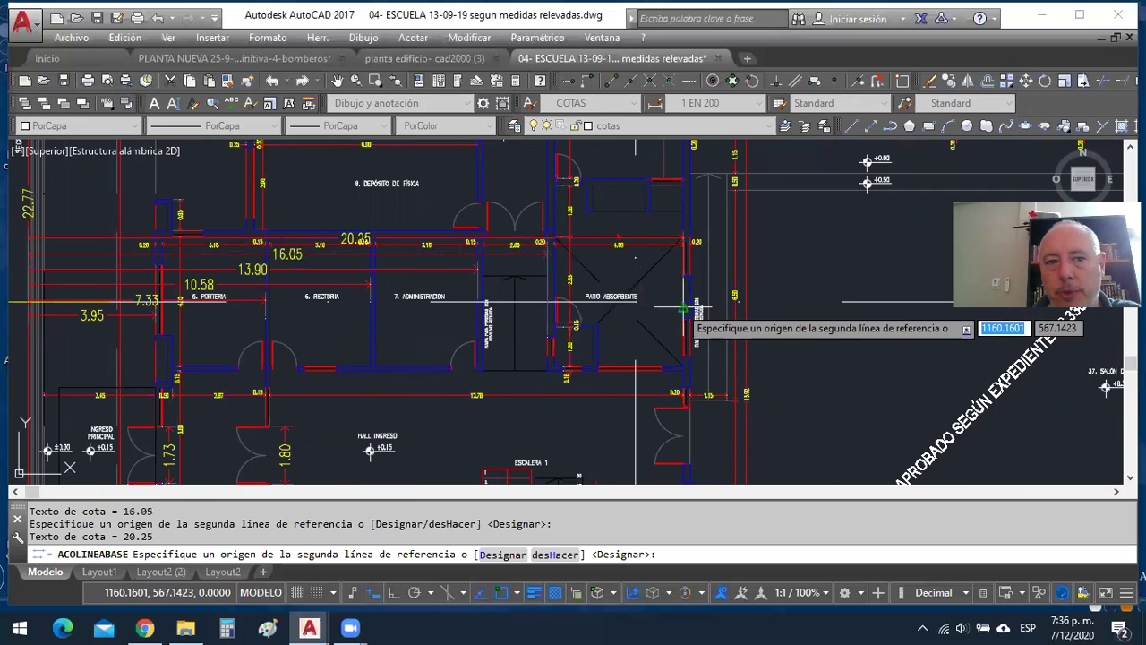
{"action": "scroll", "coordinate": [555, 309], "scroll_direction": "down", "scroll_amount": 3}
{"action": "right_click", "coordinate": [559, 310]}
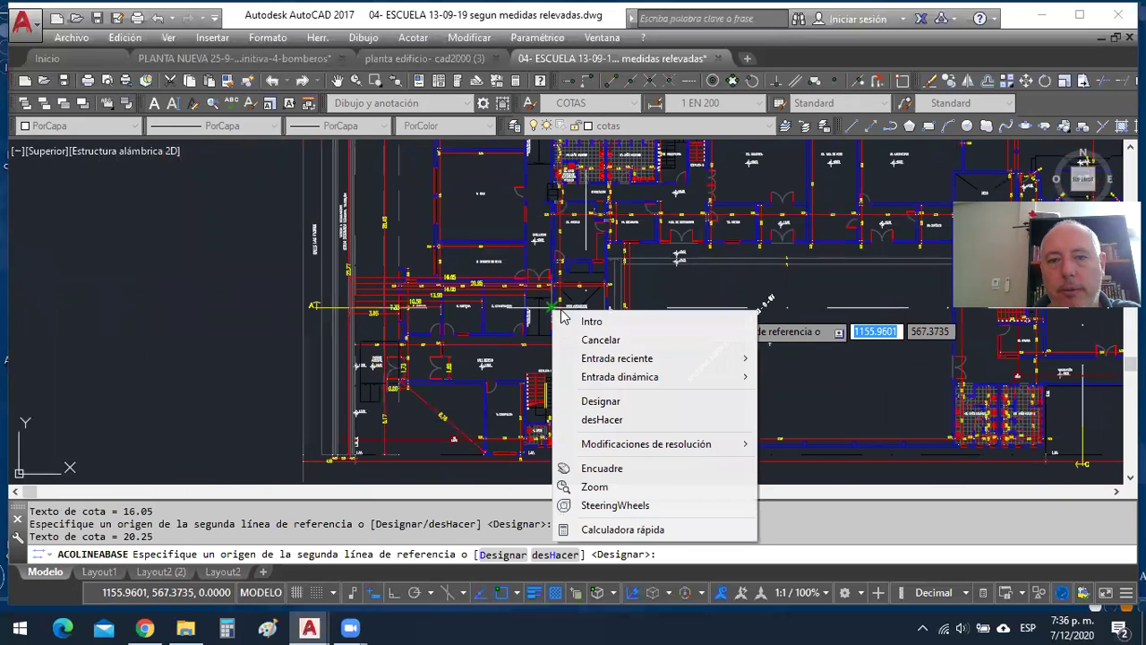
{"action": "left_click", "coordinate": [566, 320]}
{"action": "scroll", "coordinate": [499, 325], "scroll_direction": "up", "scroll_amount": 5}
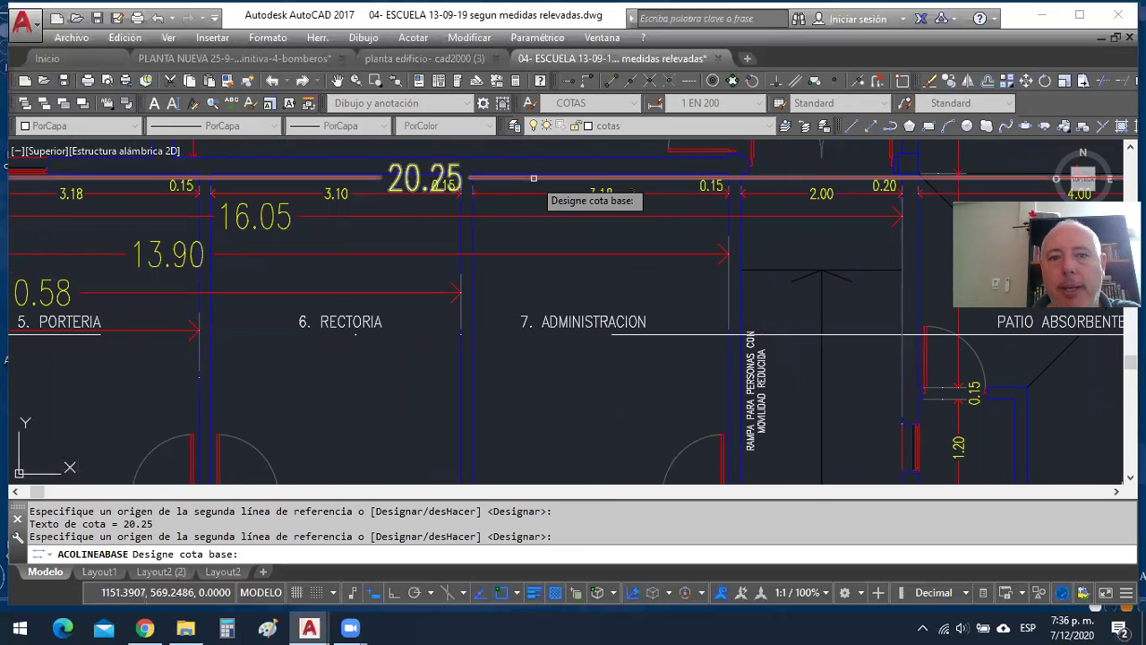
{"action": "scroll", "coordinate": [488, 327], "scroll_direction": "down", "scroll_amount": 2}
{"action": "scroll", "coordinate": [488, 327], "scroll_direction": "down", "scroll_amount": 3}
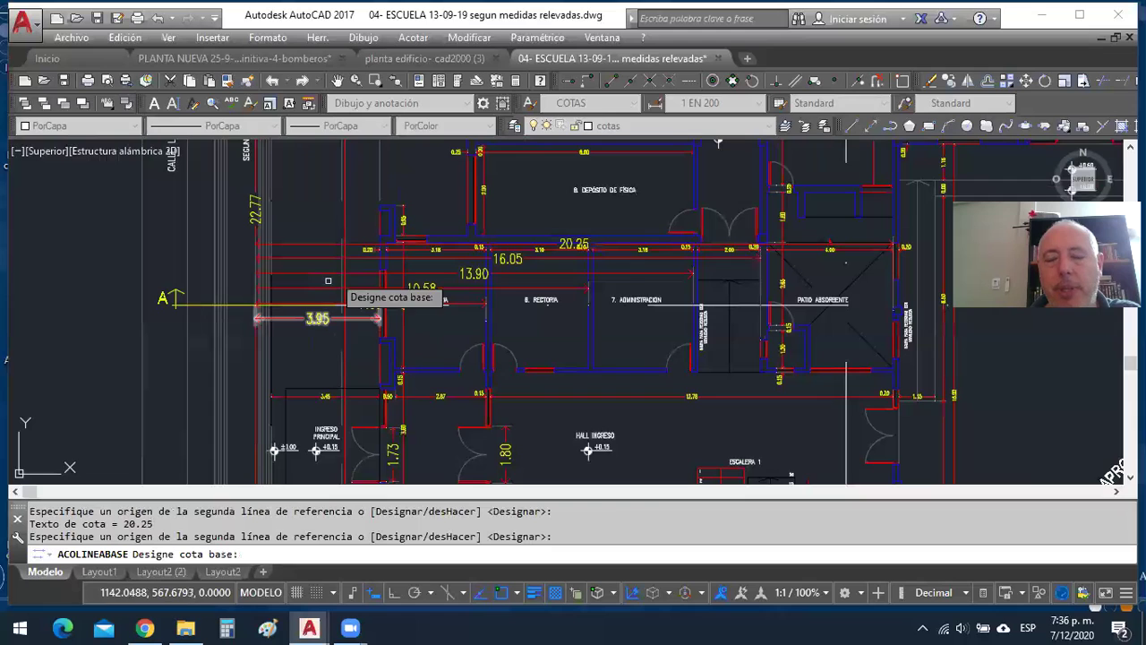
{"action": "left_click", "coordinate": [414, 38]}
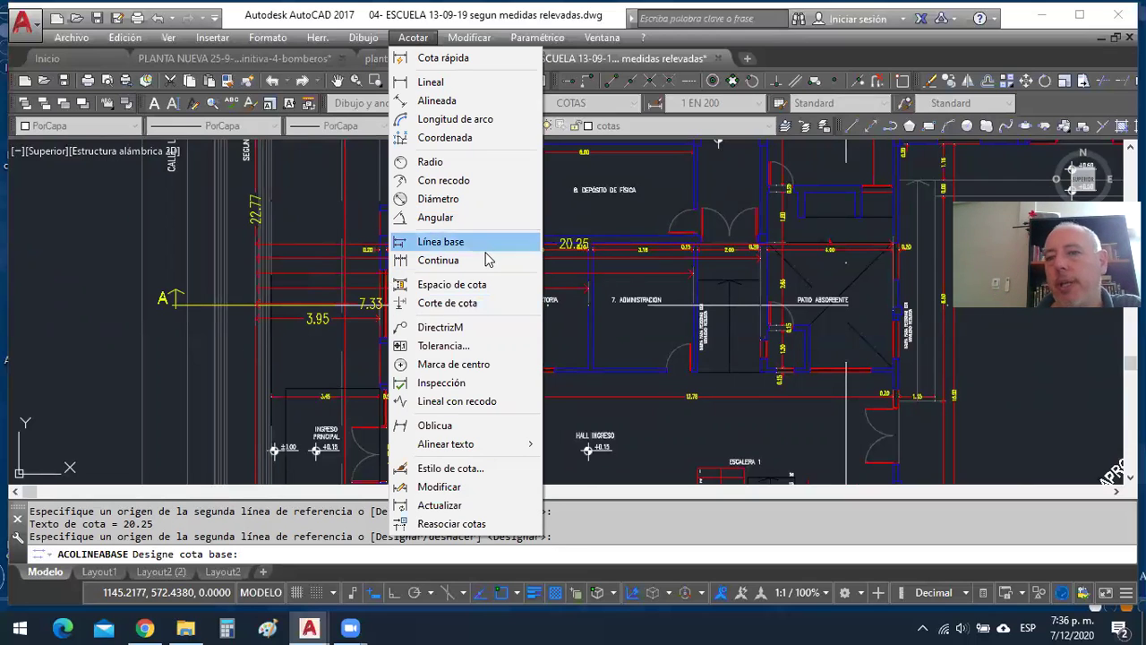
{"action": "left_click", "coordinate": [933, 245]}
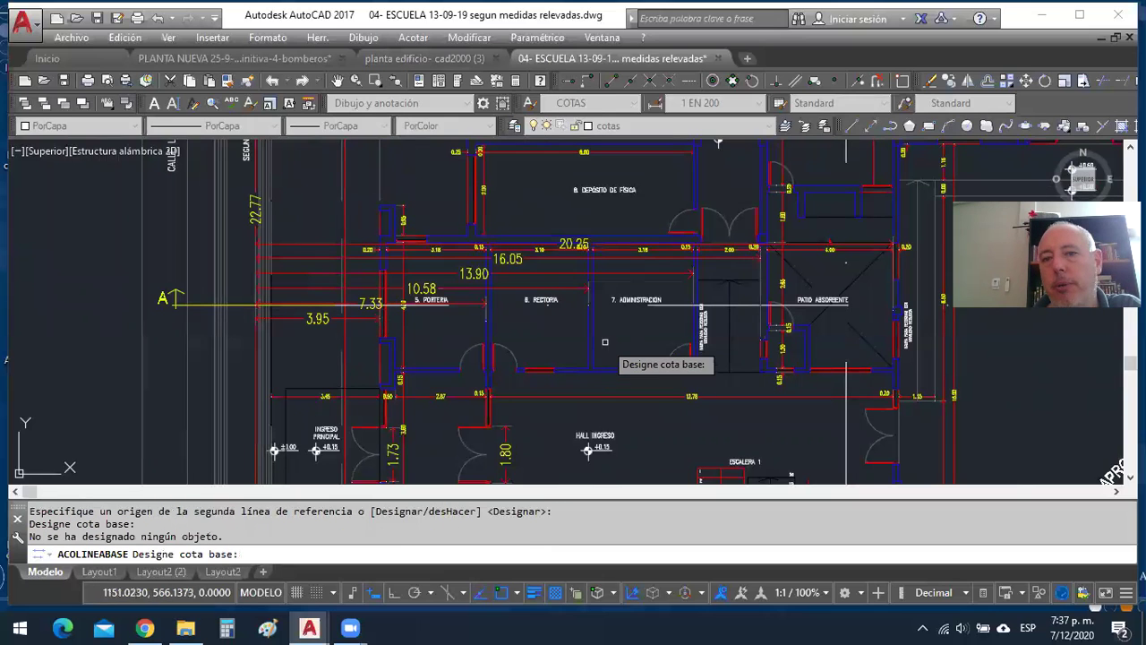
Add a short vertical linear dimension from the plan's lower overall dimension line to the outer wall corner of 1. ENFERMERIA.
{"action": "middle_click_drag", "start_coordinate": [591, 385], "coordinate": [558, 146]}
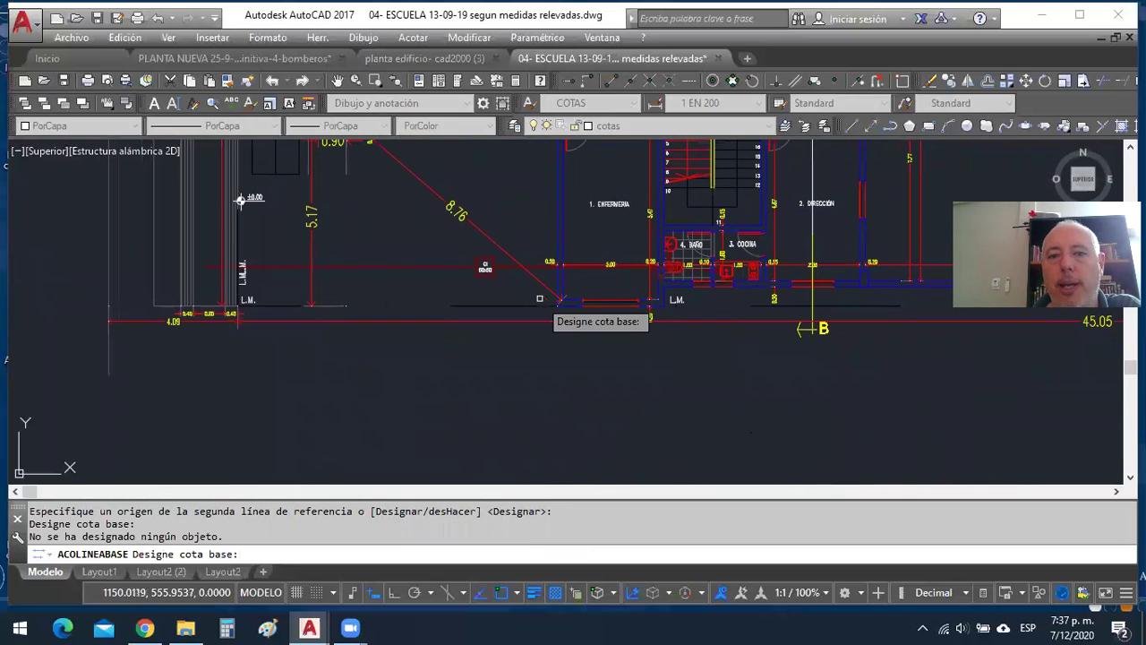
{"action": "left_click", "coordinate": [410, 38]}
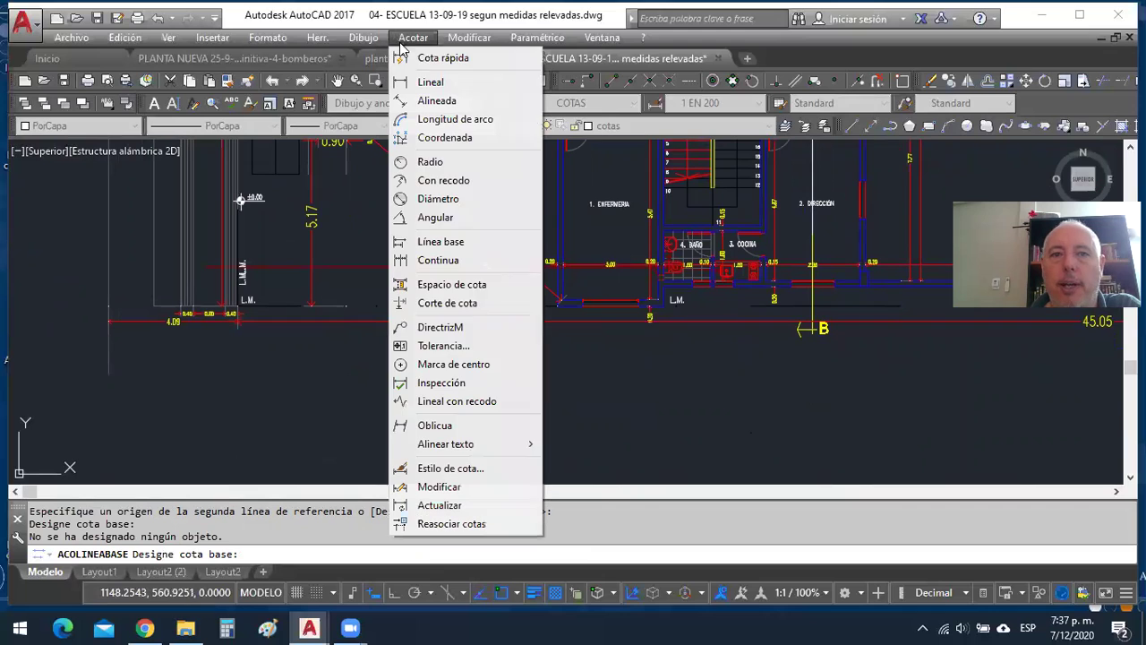
{"action": "left_click", "coordinate": [430, 82]}
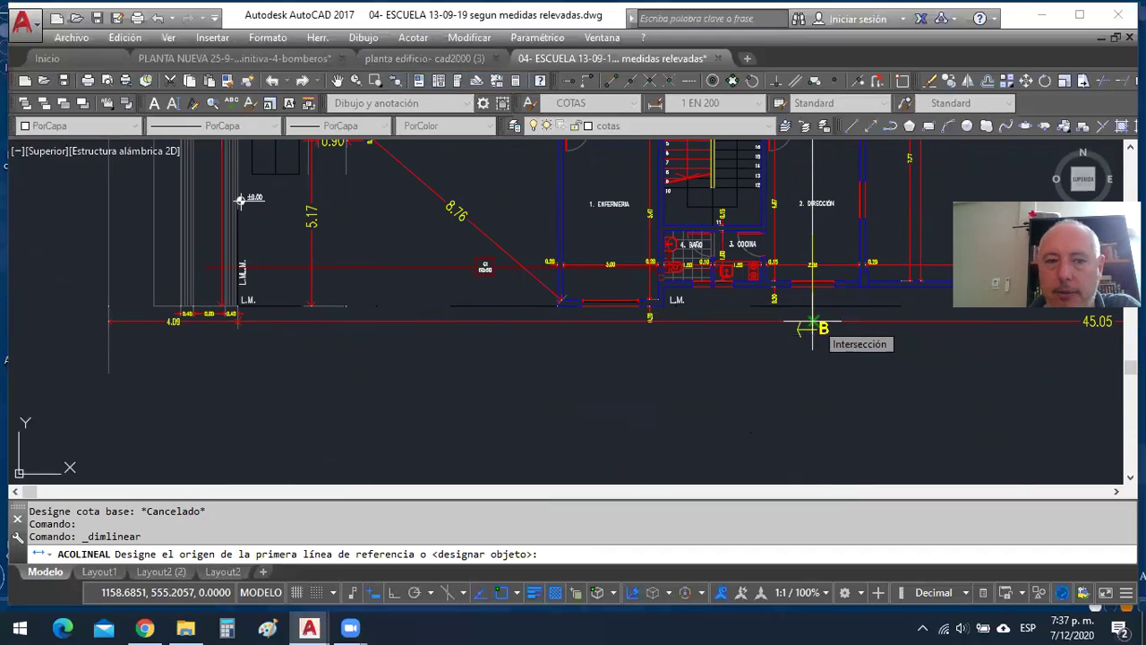
{"action": "left_click", "coordinate": [356, 324]}
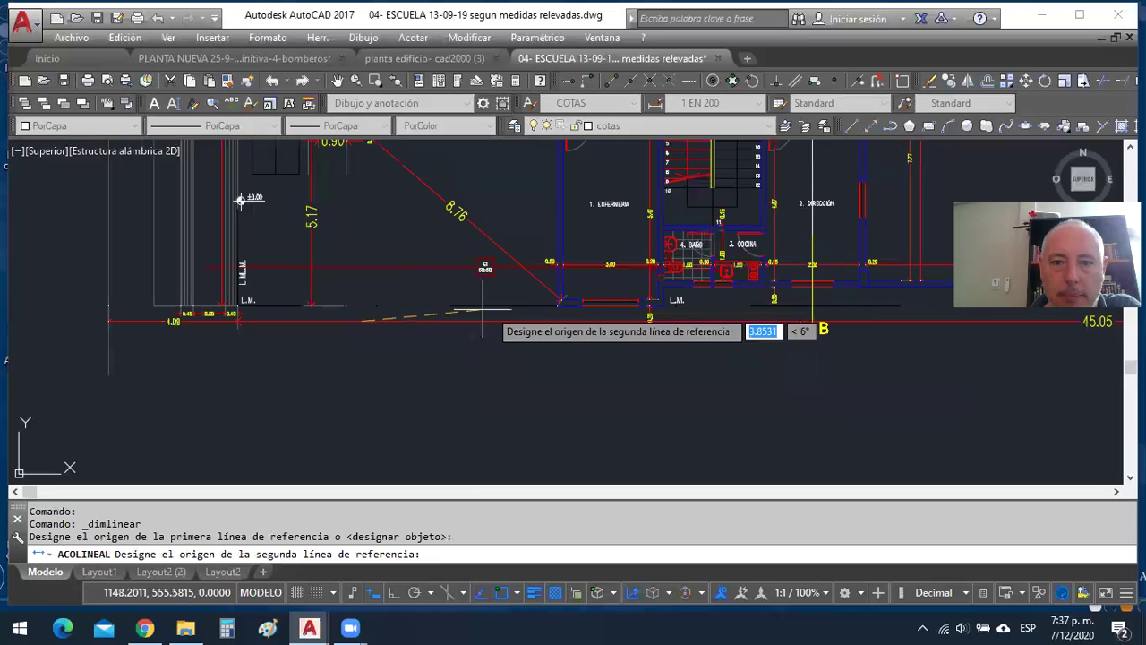
{"action": "left_click", "coordinate": [555, 307]}
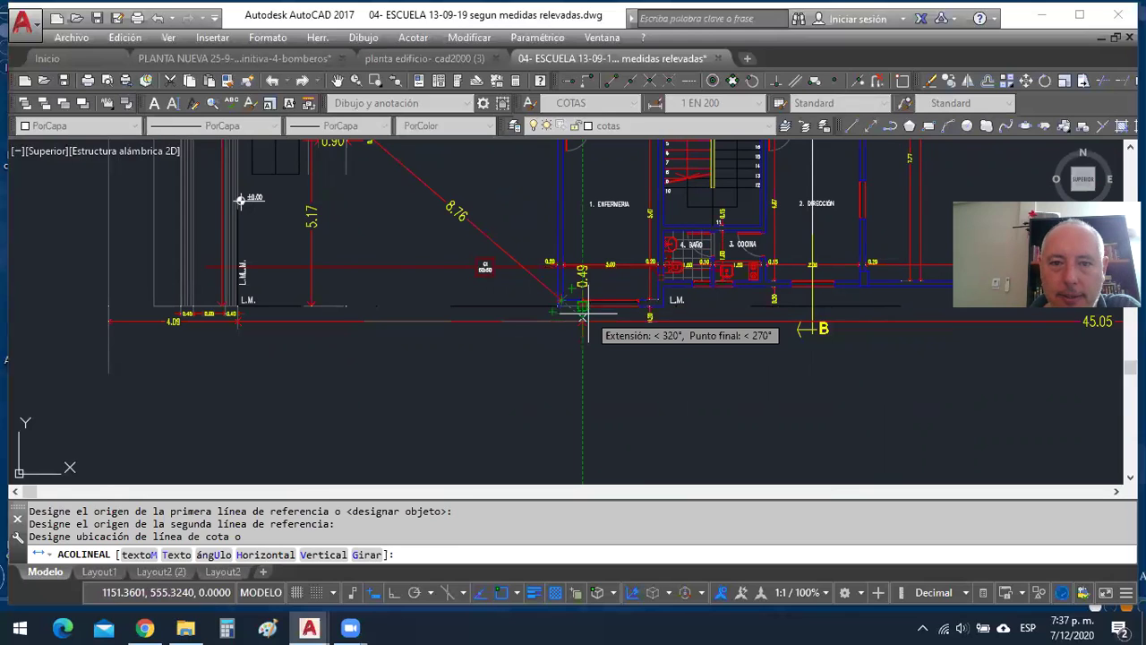
{"action": "left_click", "coordinate": [582, 316]}
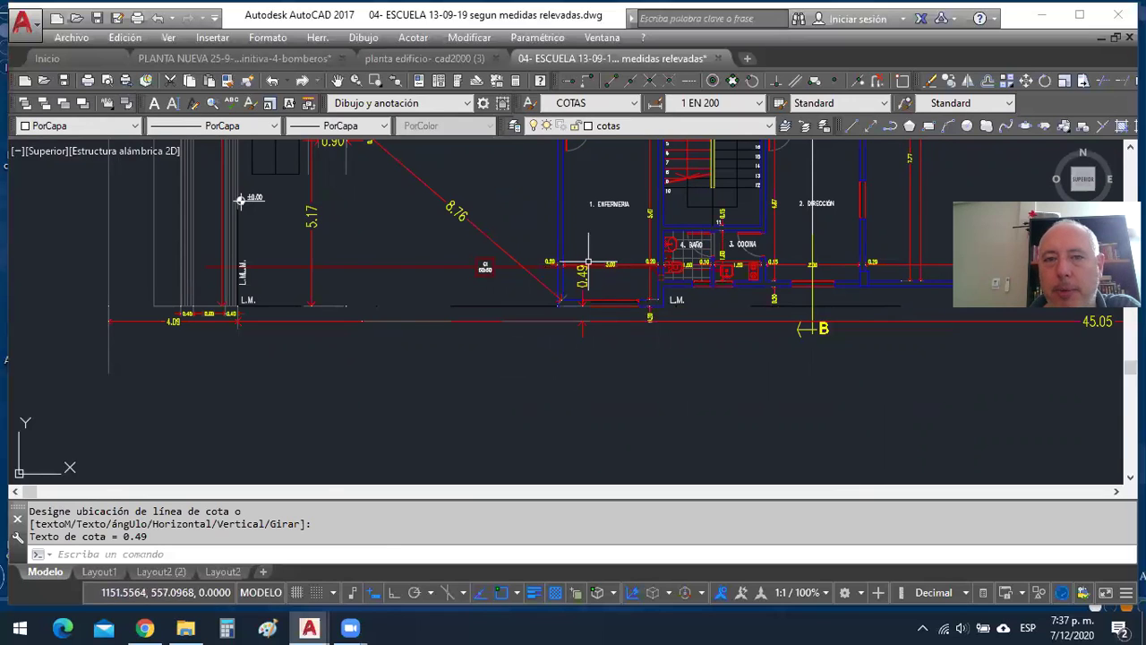
Add vertical baseline dimensions from the short ENFERMERIA dimension to that room's upper wall, then the lower and upper walls of 7. ADMINISTRACION.
{"action": "left_click", "coordinate": [413, 37]}
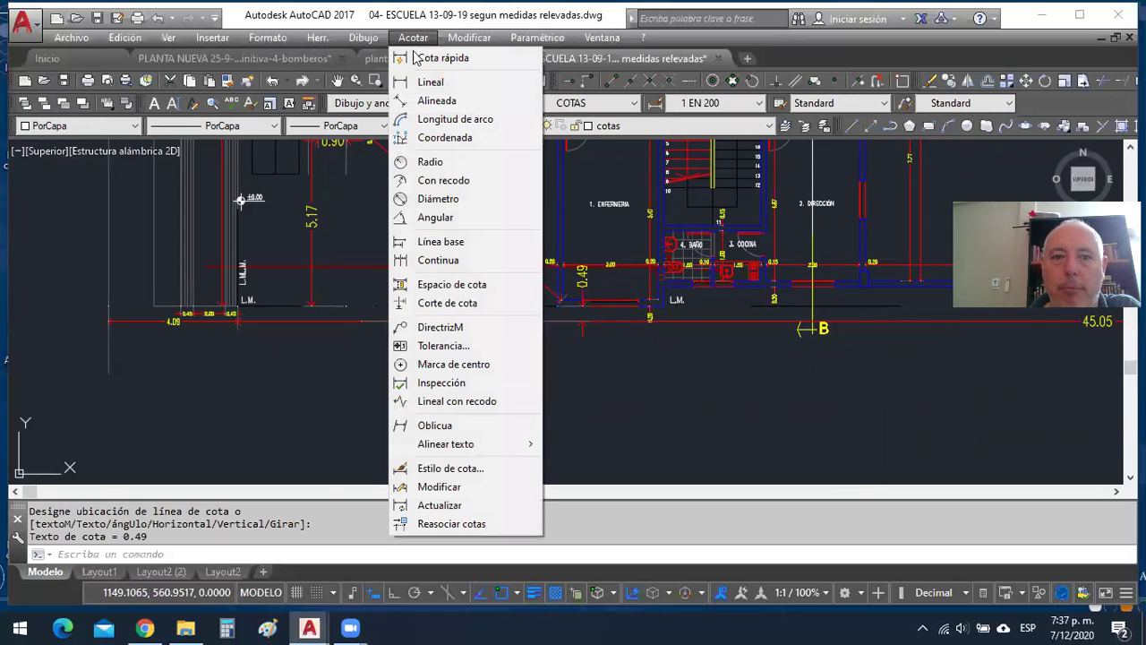
{"action": "left_click", "coordinate": [438, 242]}
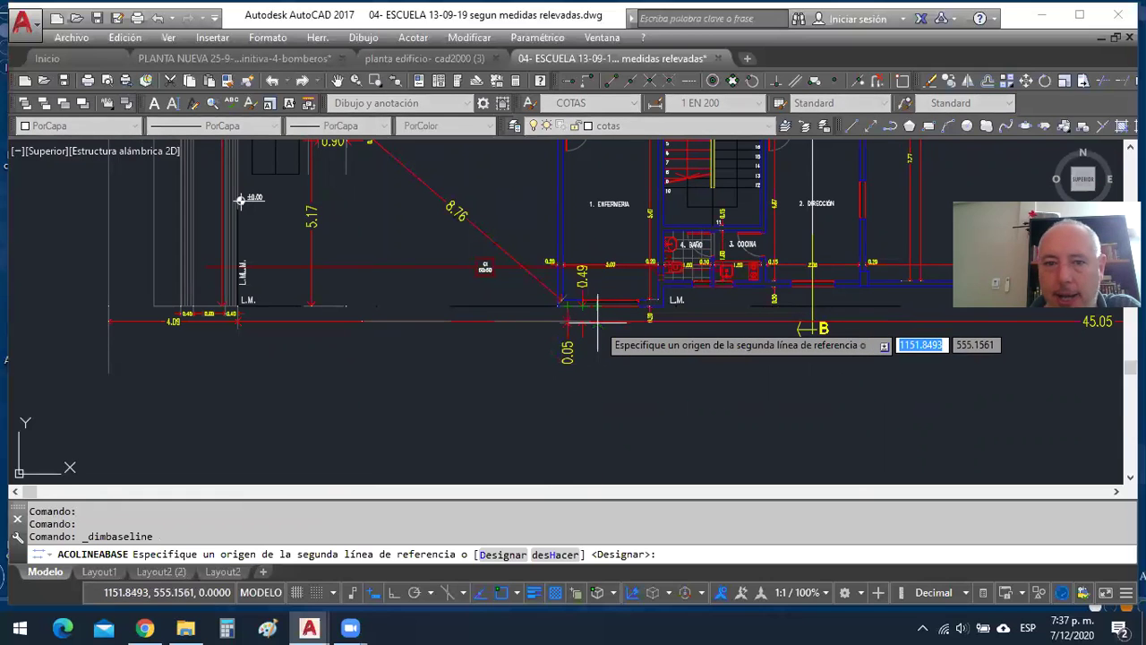
{"action": "middle_click_drag", "start_coordinate": [581, 324], "coordinate": [583, 381]}
{"action": "left_click", "coordinate": [565, 184]}
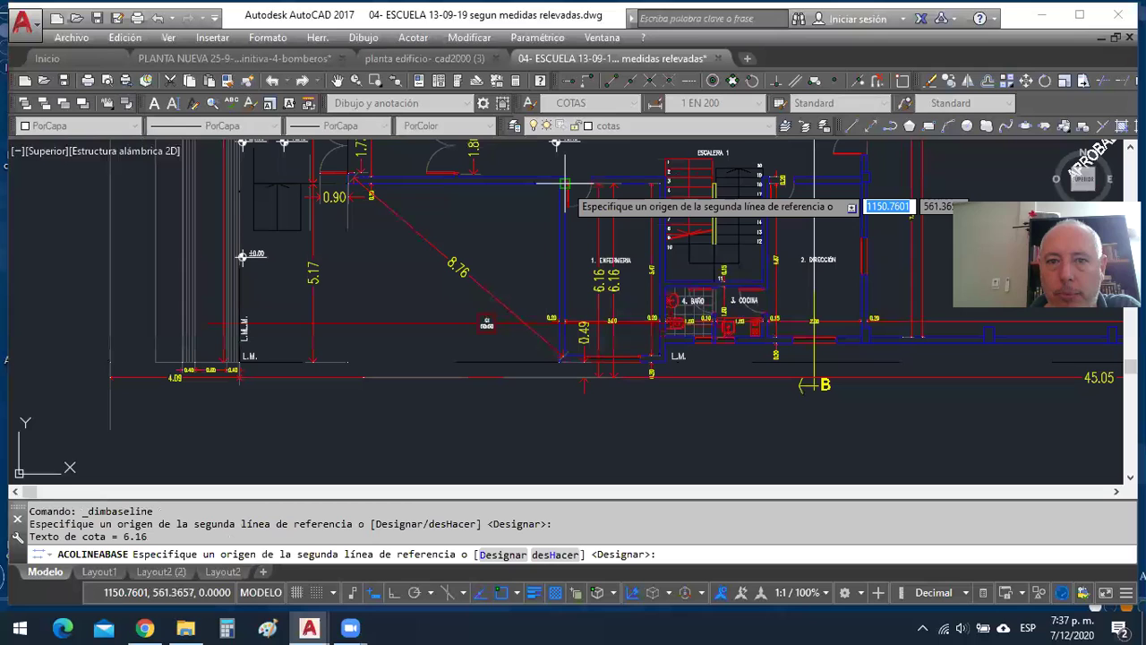
{"action": "mouse_move", "coordinate": [609, 157]}
{"action": "middle_mouse_down"}
{"action": "mouse_move", "coordinate": [524, 280]}
{"action": "mouse_move", "coordinate": [534, 287]}
{"action": "middle_mouse_up"}
{"action": "left_click", "coordinate": [540, 235]}
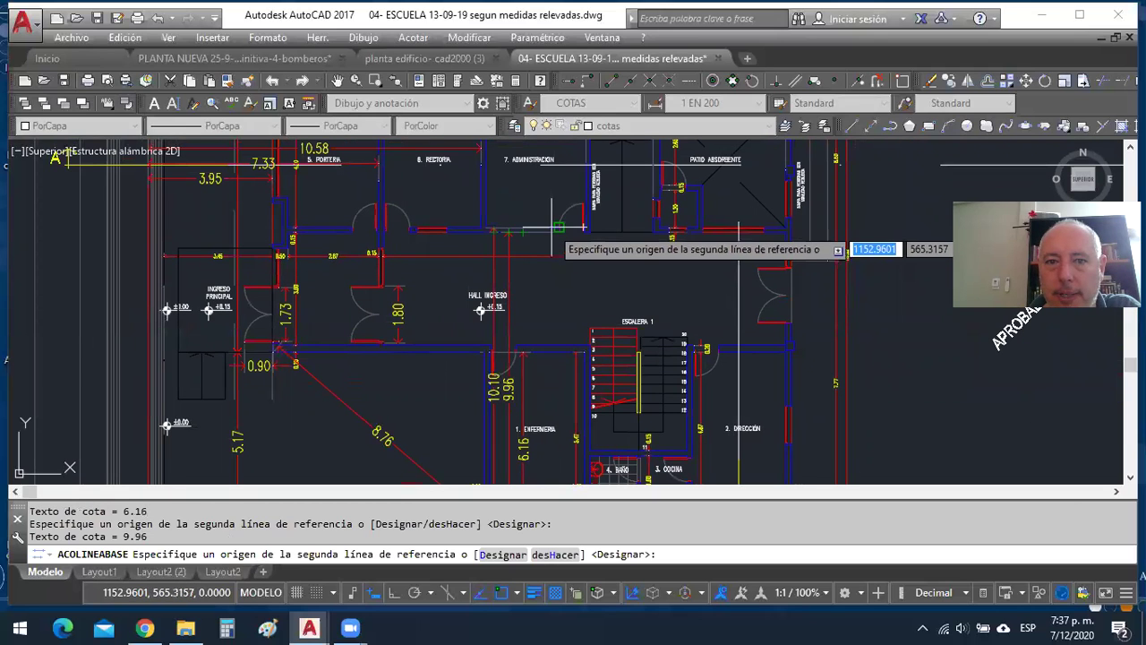
{"action": "middle_click_drag", "start_coordinate": [522, 170], "coordinate": [505, 349]}
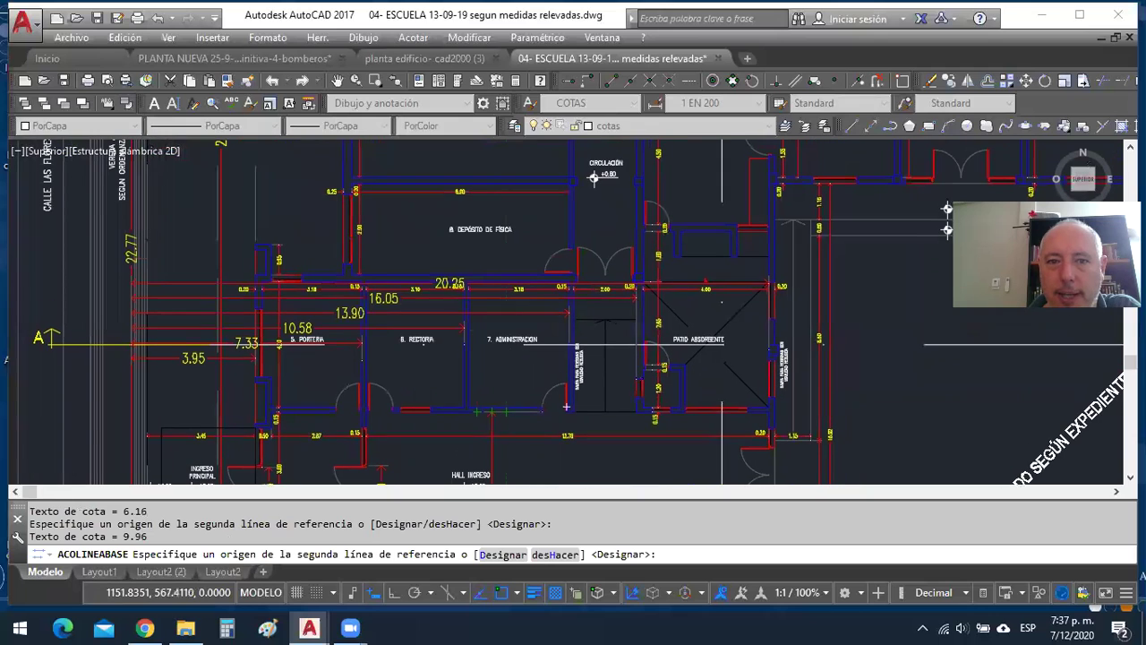
{"action": "left_click", "coordinate": [491, 285]}
{"action": "right_click", "coordinate": [504, 328]}
{"action": "left_click", "coordinate": [538, 333]}
{"action": "scroll", "coordinate": [595, 459], "scroll_direction": "down", "scroll_amount": 5}
{"action": "middle_click_drag", "start_coordinate": [585, 403], "coordinate": [466, 185]}
{"action": "scroll", "coordinate": [511, 275], "scroll_direction": "up", "scroll_amount": 7}
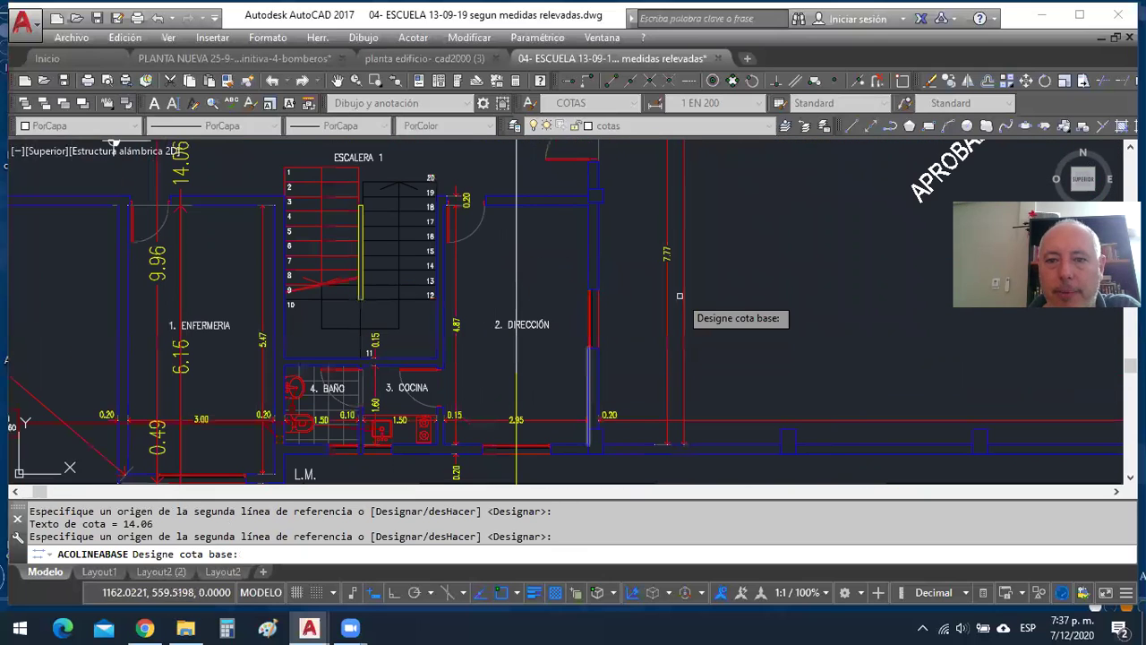
Examine the vertical baseline dimensions in and below 1. ENFERMERIA, along with the available dimensioning commands.
{"action": "scroll", "coordinate": [685, 306], "scroll_direction": "down", "scroll_amount": 4}
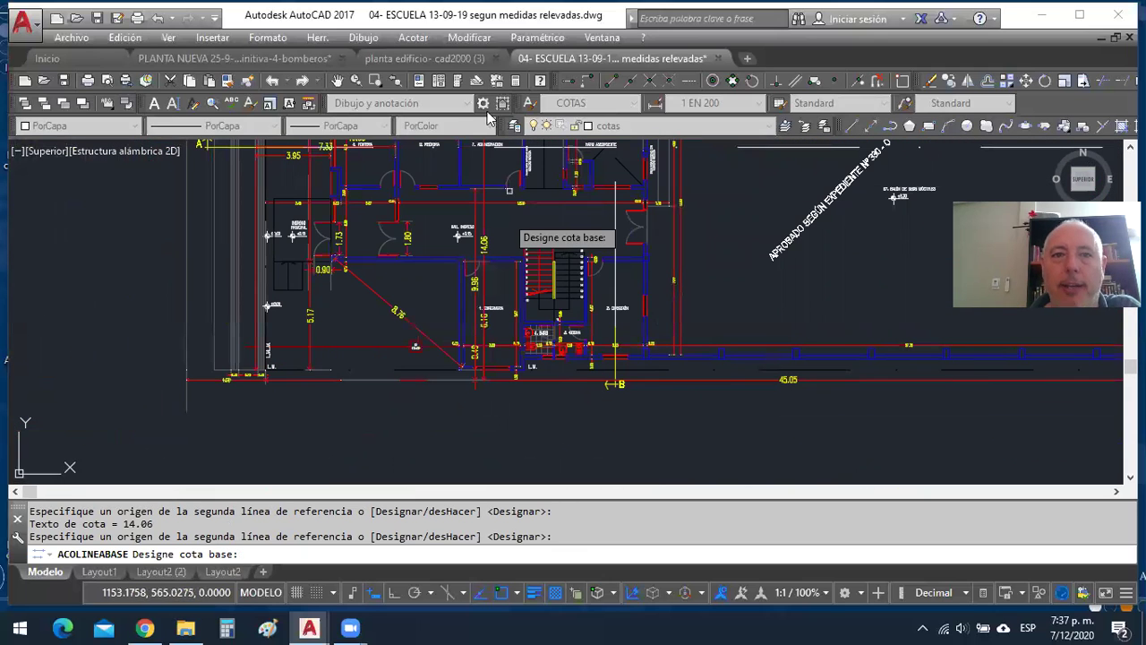
{"action": "left_click", "coordinate": [413, 38]}
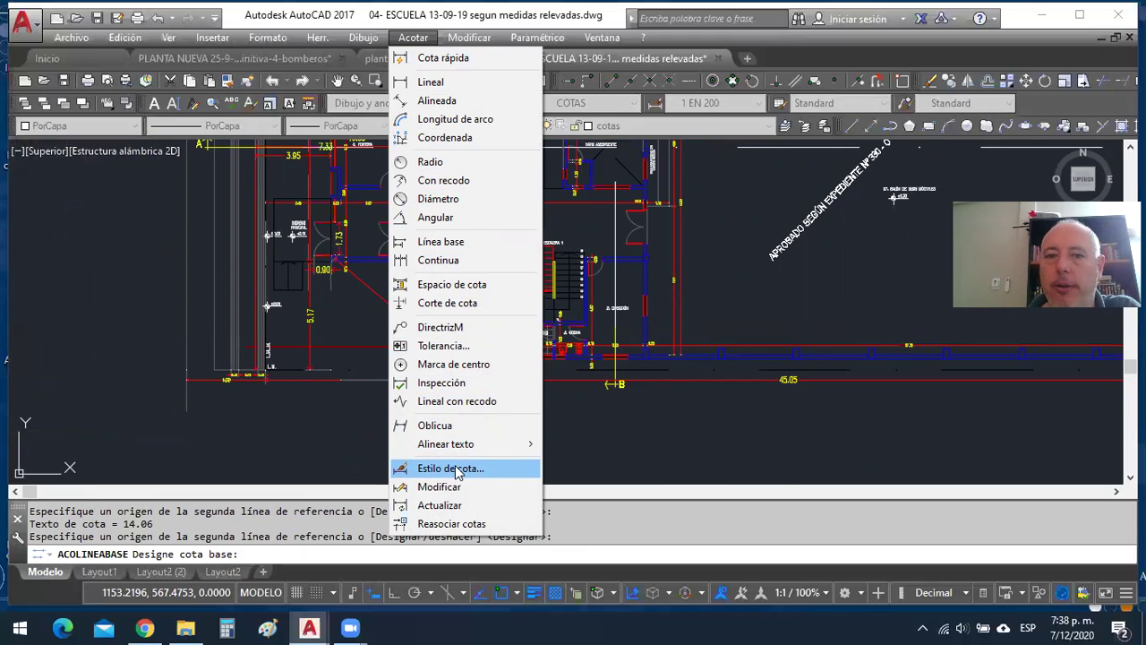
{"action": "left_click", "coordinate": [614, 410]}
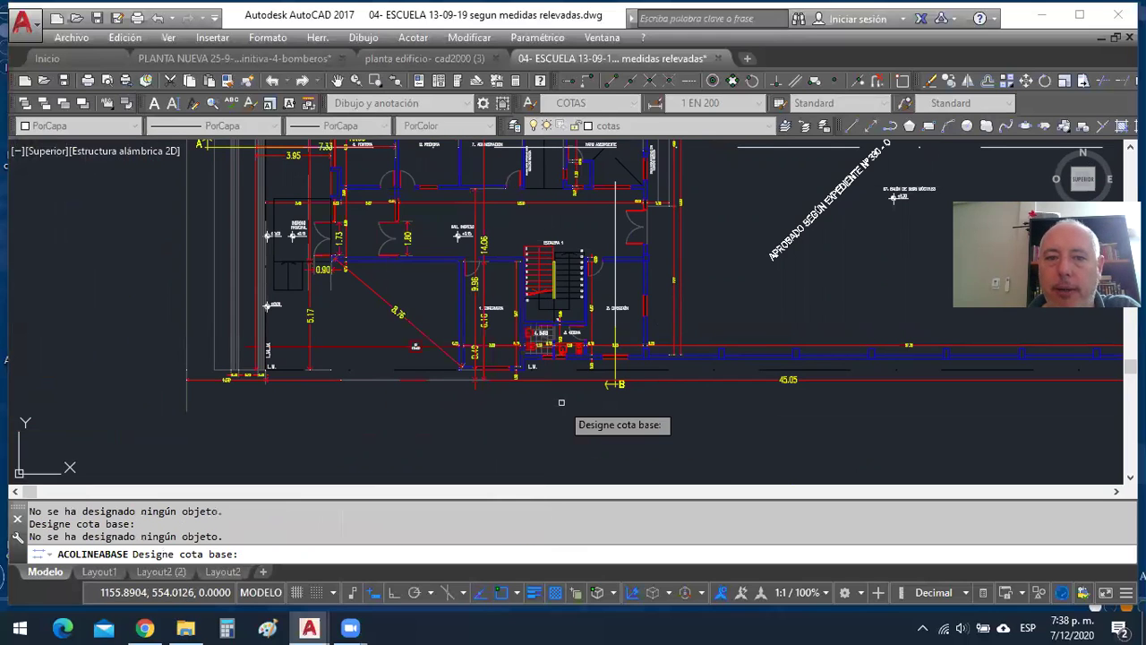
{"action": "scroll", "coordinate": [467, 384], "scroll_direction": "up", "scroll_amount": 5}
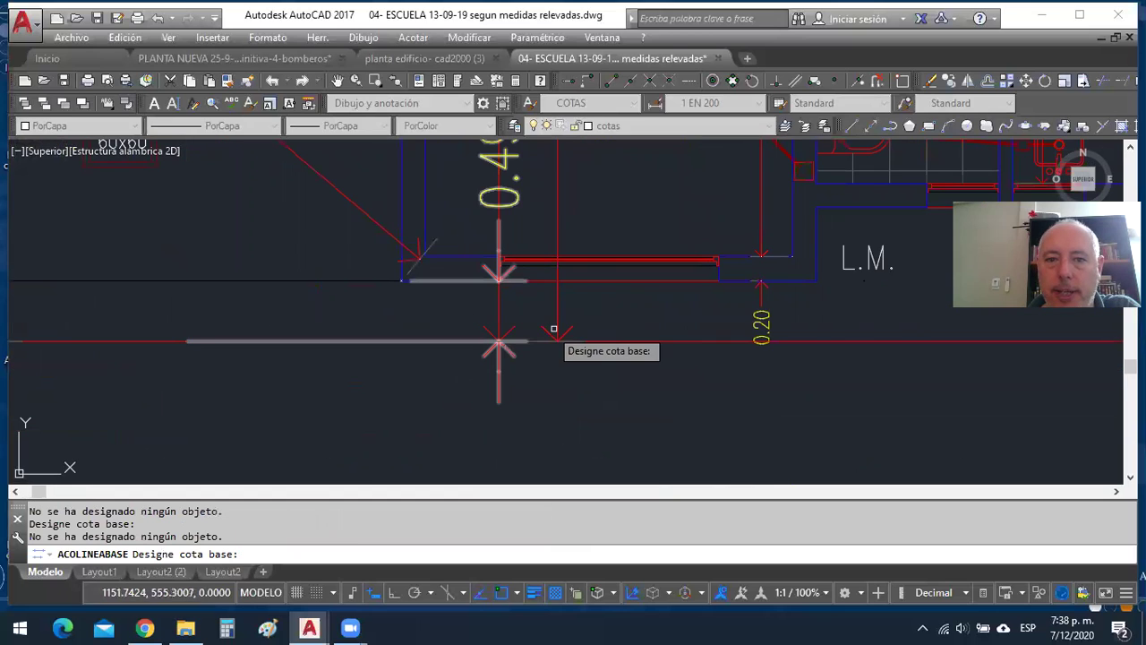
{"action": "middle_click_drag", "start_coordinate": [506, 284], "coordinate": [504, 405]}
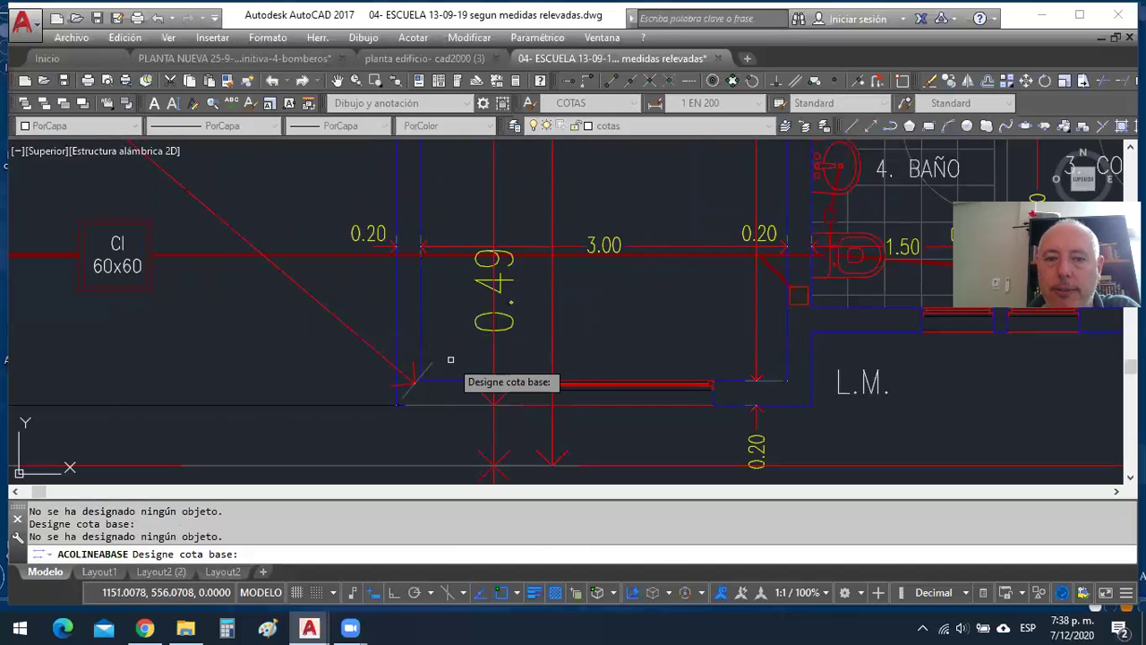
{"action": "scroll", "coordinate": [451, 368], "scroll_direction": "down", "scroll_amount": 2}
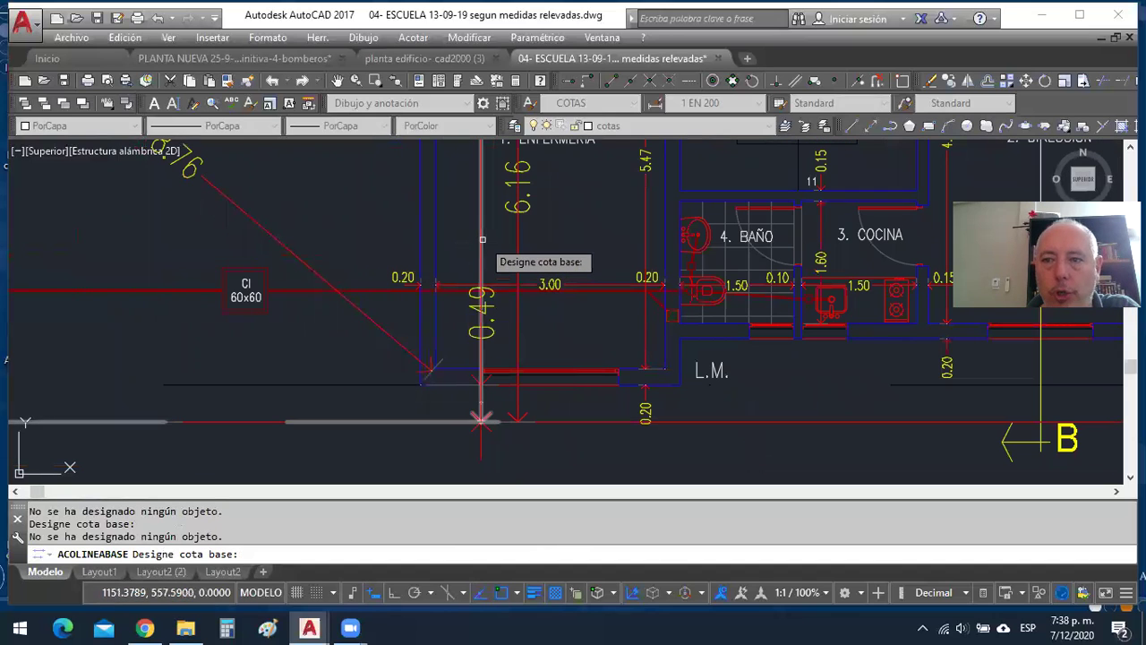
{"action": "scroll", "coordinate": [482, 239], "scroll_direction": "down", "scroll_amount": 4}
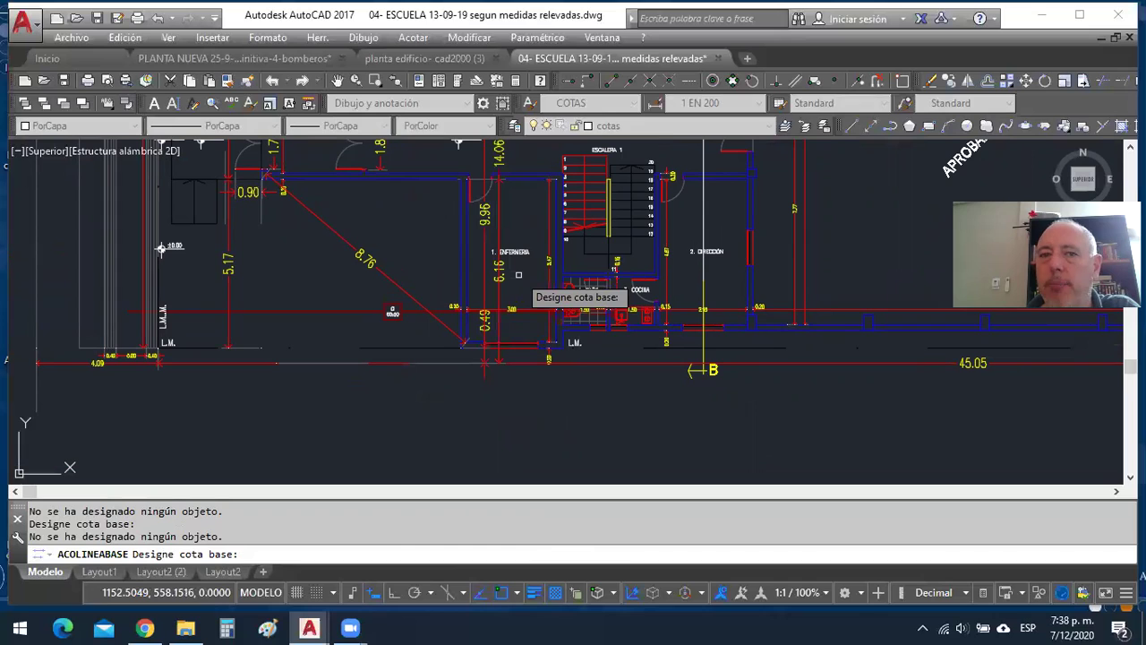
{"action": "key", "text": "alt+c"}
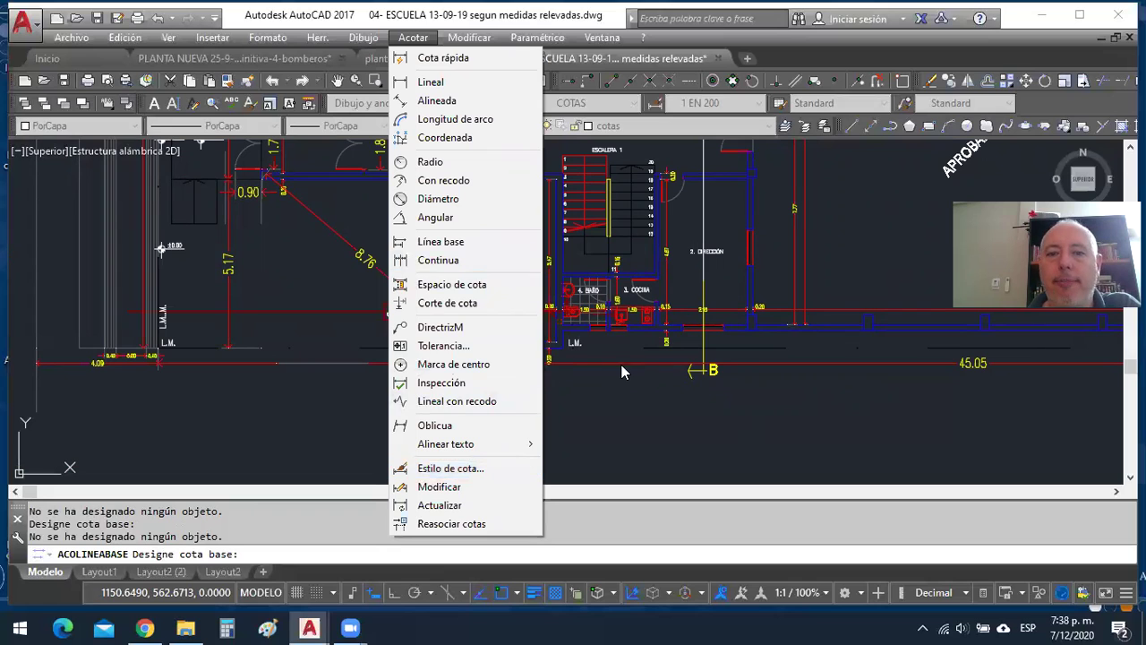
{"action": "left_click", "coordinate": [650, 440]}
{"action": "scroll", "coordinate": [475, 328], "scroll_direction": "up", "scroll_amount": 4}
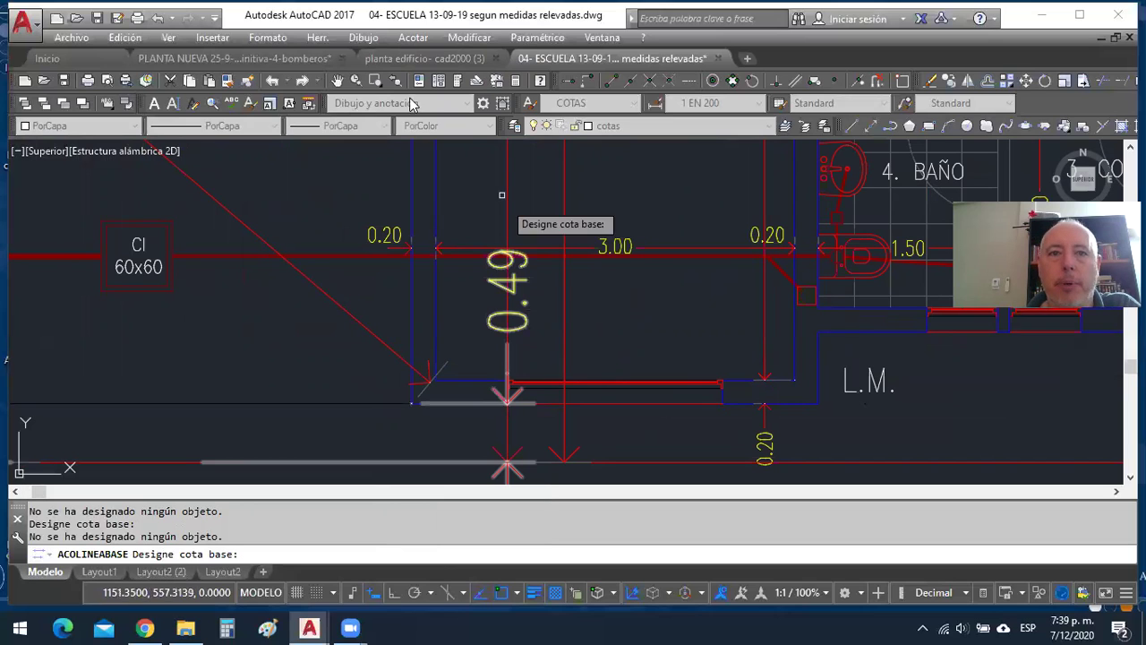
{"action": "left_click", "coordinate": [413, 36]}
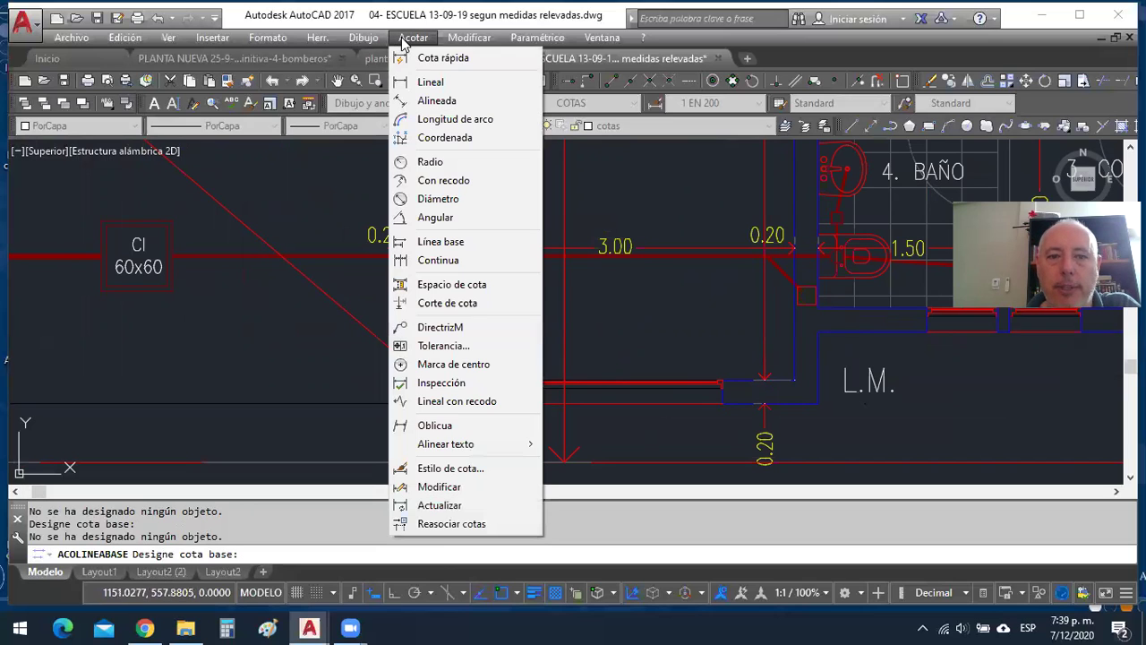
{"action": "left_click", "coordinate": [429, 471]}
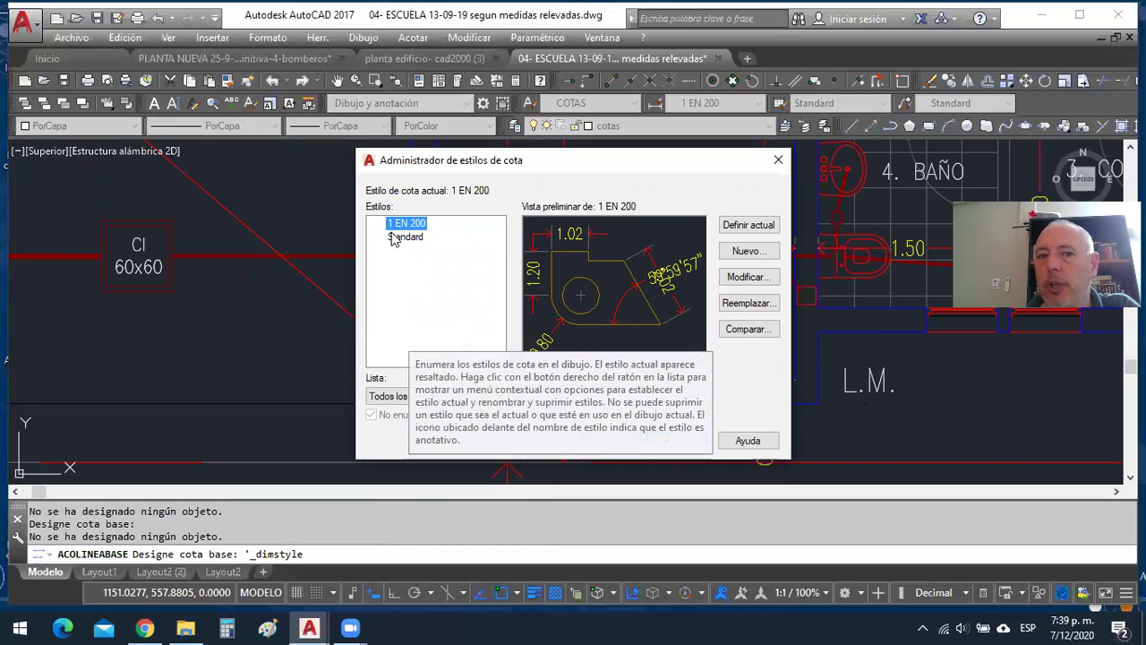
{"action": "left_click", "coordinate": [748, 252]}
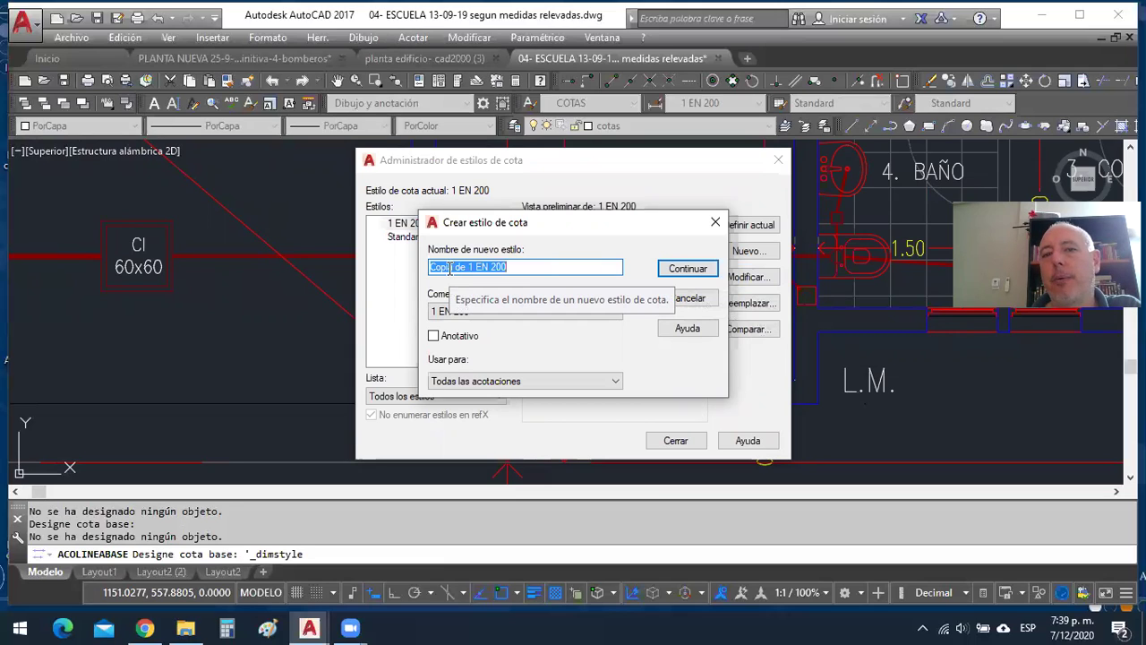
{"action": "left_click", "coordinate": [686, 268]}
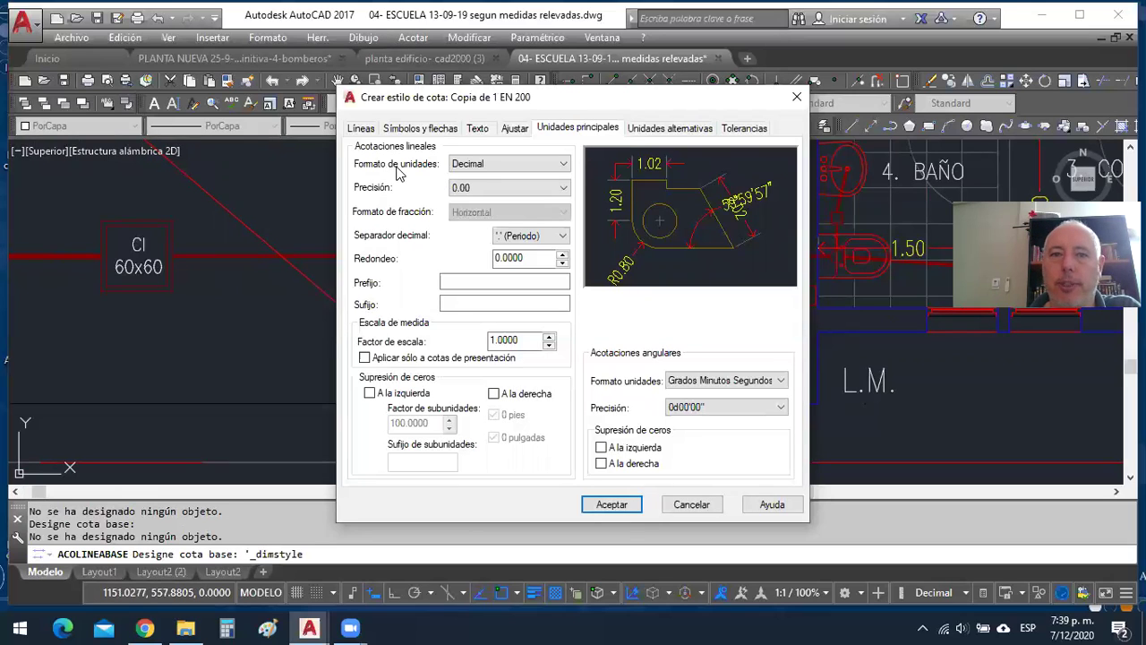
{"action": "left_click", "coordinate": [361, 129]}
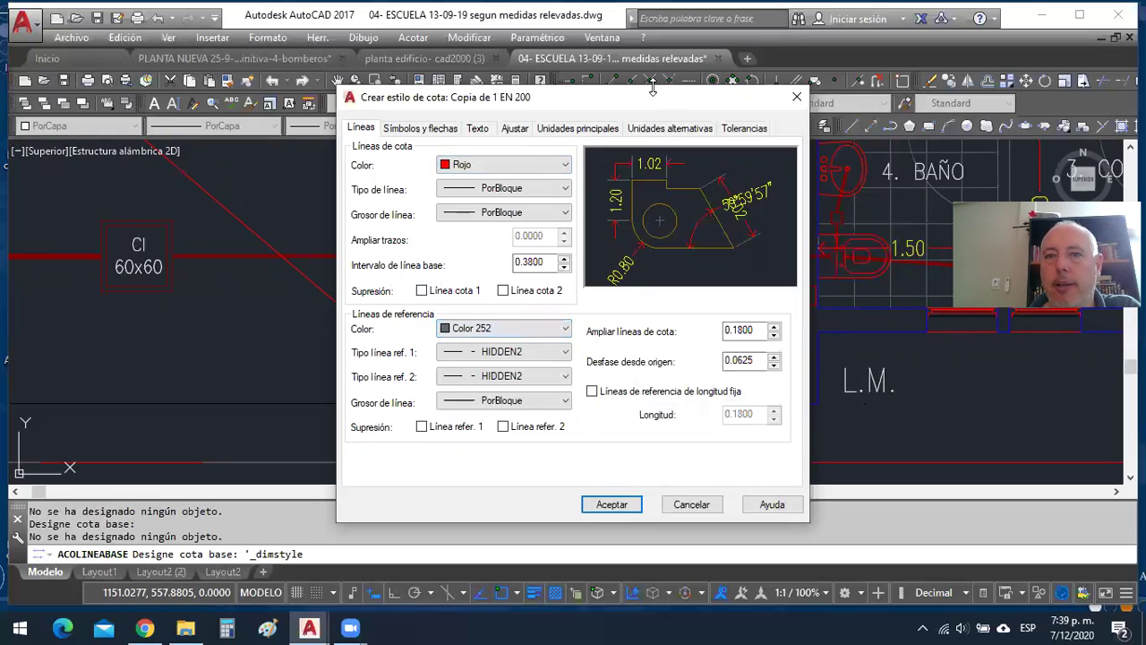
{"action": "left_click_drag", "start_coordinate": [651, 99], "coordinate": [524, 127]}
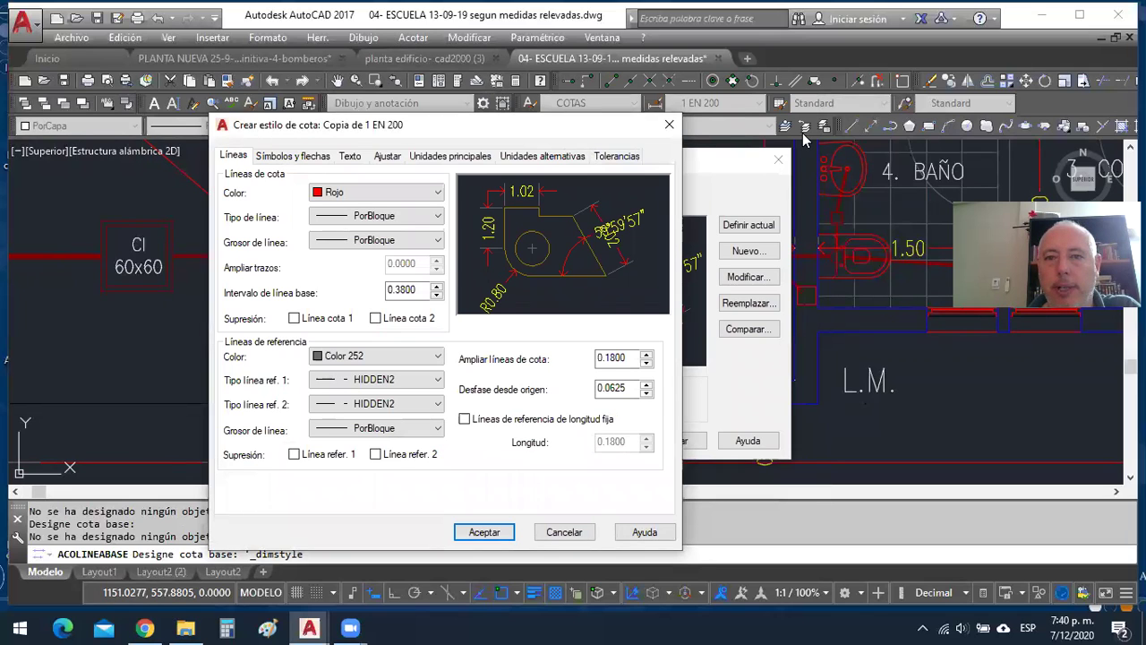
{"action": "left_click", "coordinate": [461, 503]}
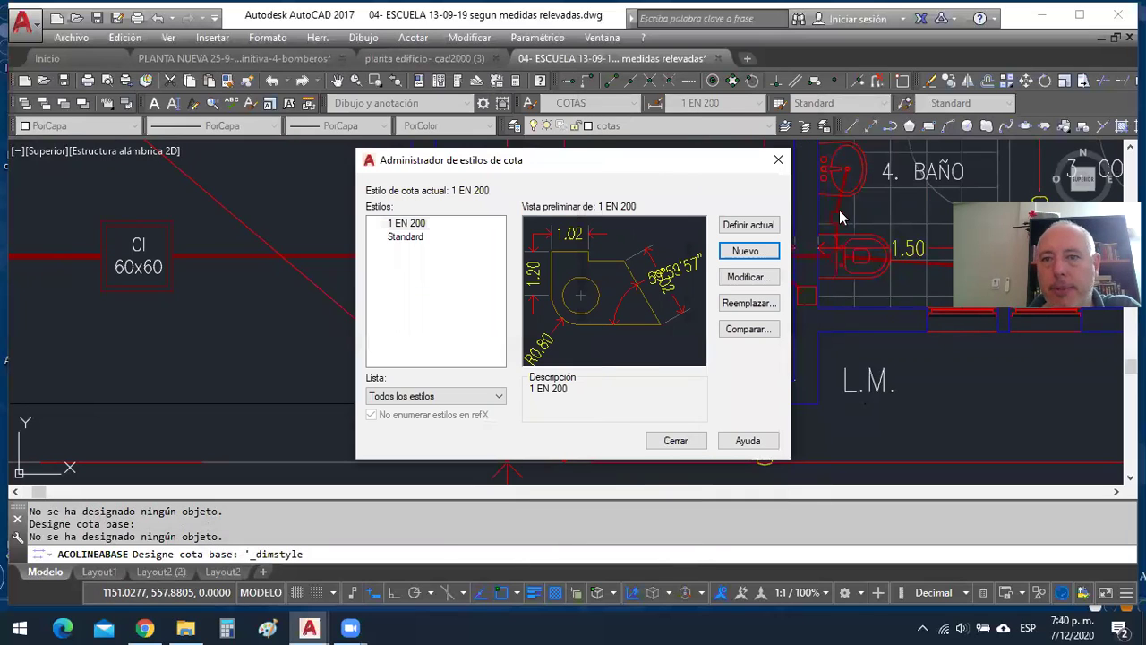
{"action": "left_click", "coordinate": [778, 160]}
Start a new dimension style based on 1 EN 200, keeping the proposed name and its use for all dimensions.
{"action": "mouse_move", "coordinate": [581, 297]}
{"action": "middle_mouse_down"}
{"action": "mouse_move", "coordinate": [740, 294]}
{"action": "mouse_move", "coordinate": [843, 344]}
{"action": "middle_mouse_up"}
{"action": "scroll", "coordinate": [808, 312], "scroll_direction": "down", "scroll_amount": 2}
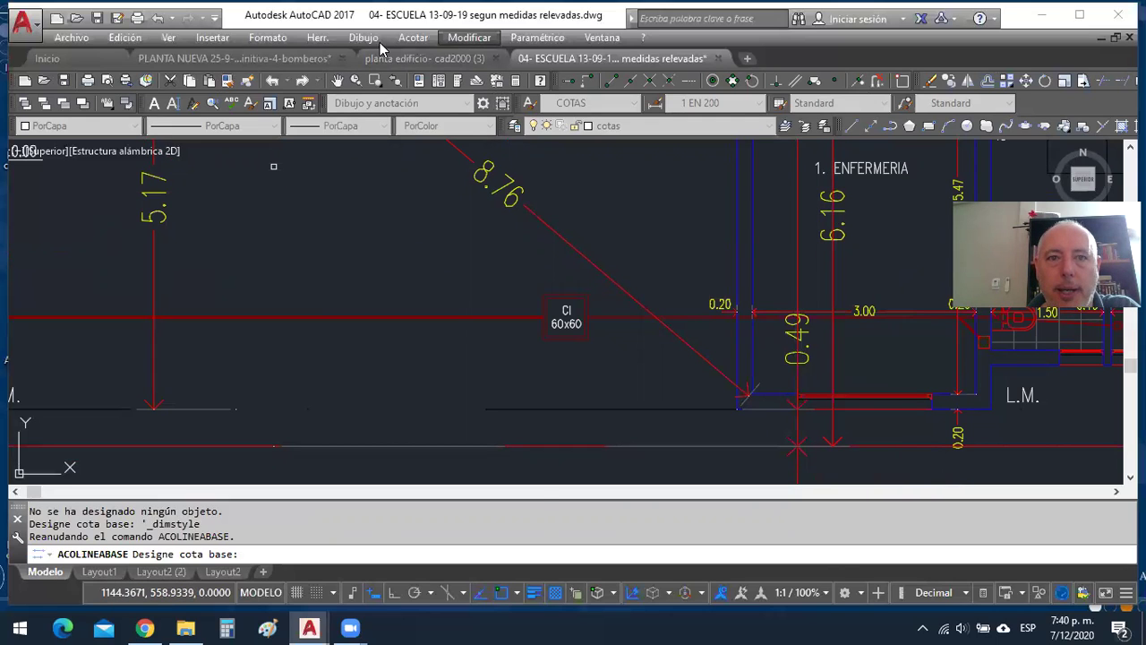
{"action": "left_click", "coordinate": [413, 38]}
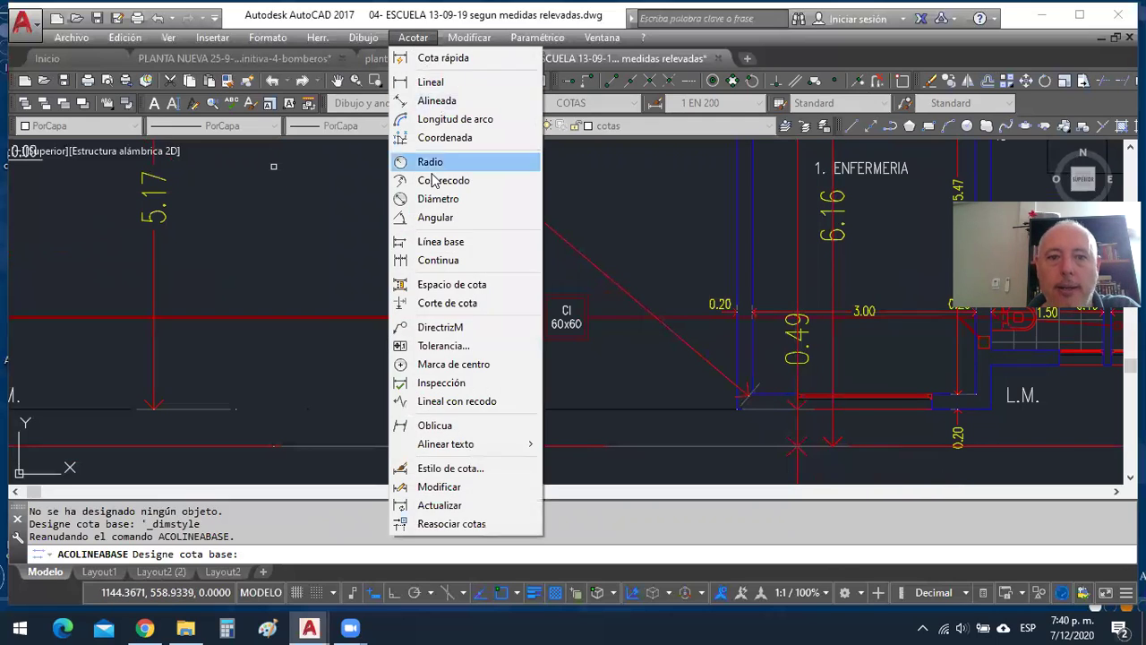
{"action": "left_click", "coordinate": [436, 469]}
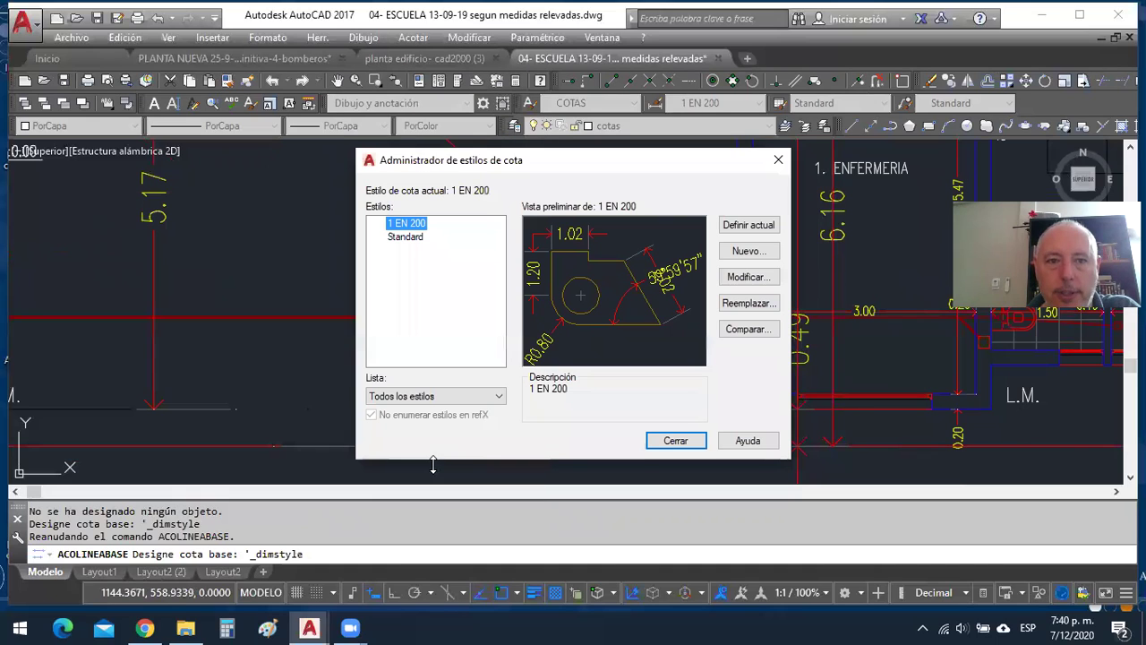
{"action": "left_click", "coordinate": [746, 253]}
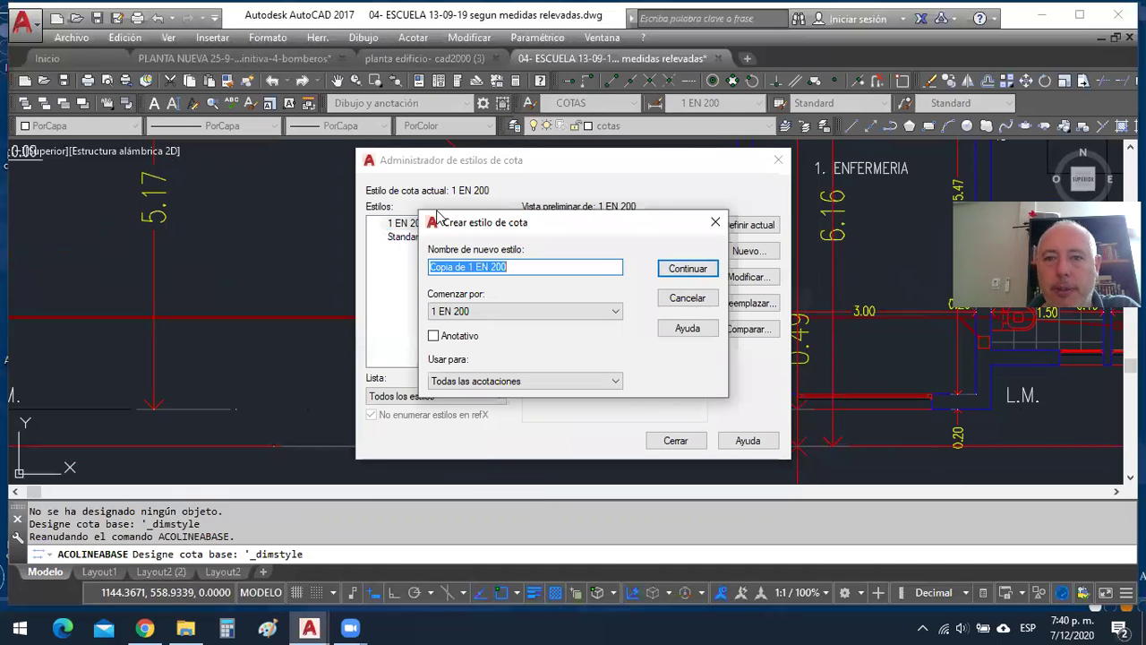
{"action": "key", "text": "Escape"}
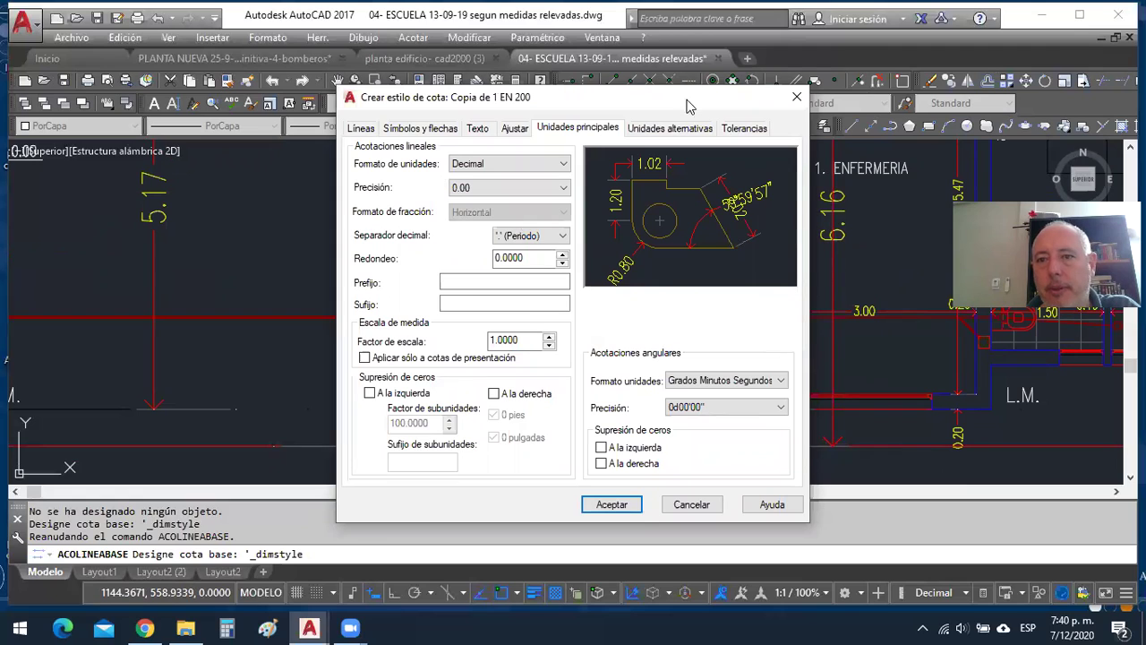
{"action": "left_click_drag", "start_coordinate": [688, 106], "coordinate": [535, 109]}
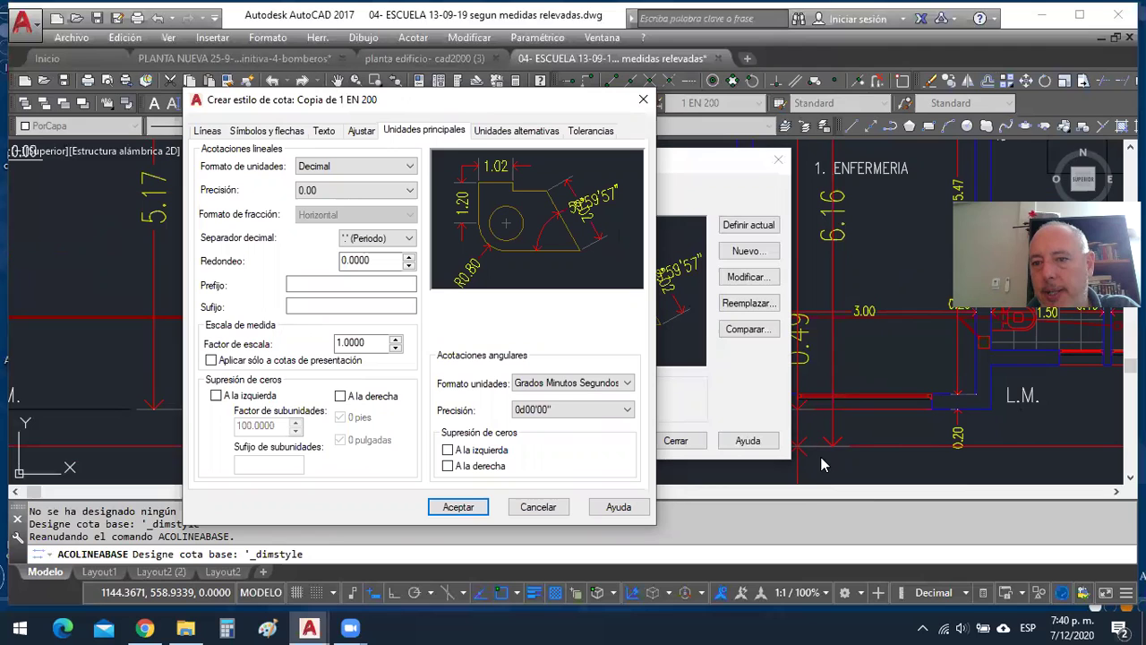
Review the new dimension style's line settings, its symbols and arrows, and the arrowhead types offered for the first end.
{"action": "left_click", "coordinate": [216, 128]}
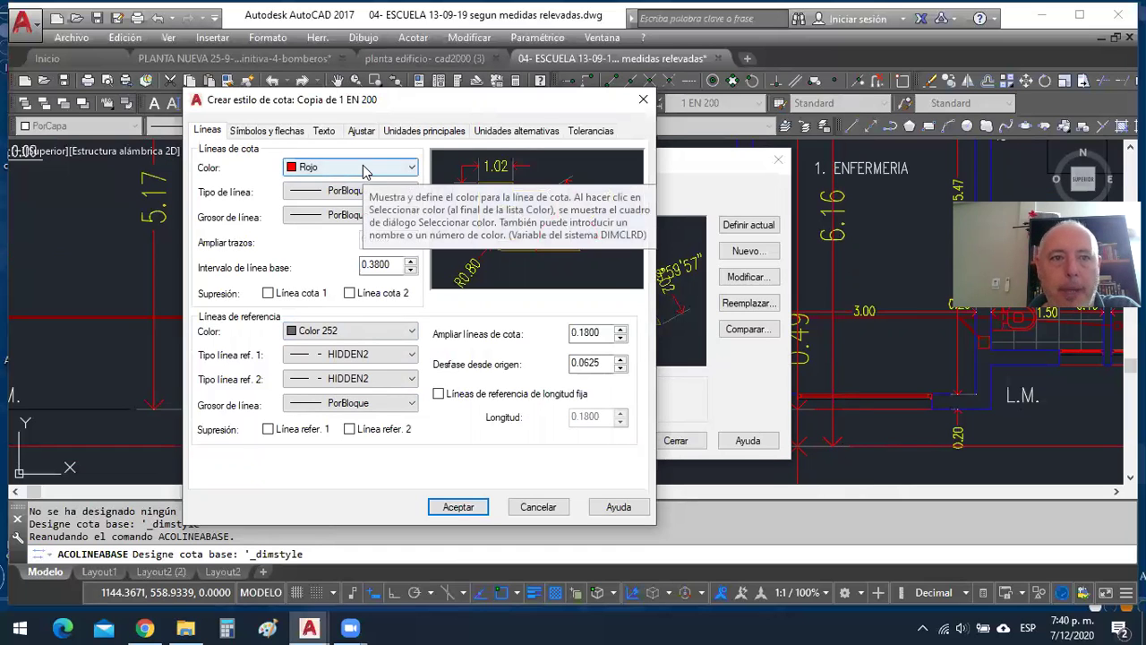
{"action": "left_click", "coordinate": [270, 131]}
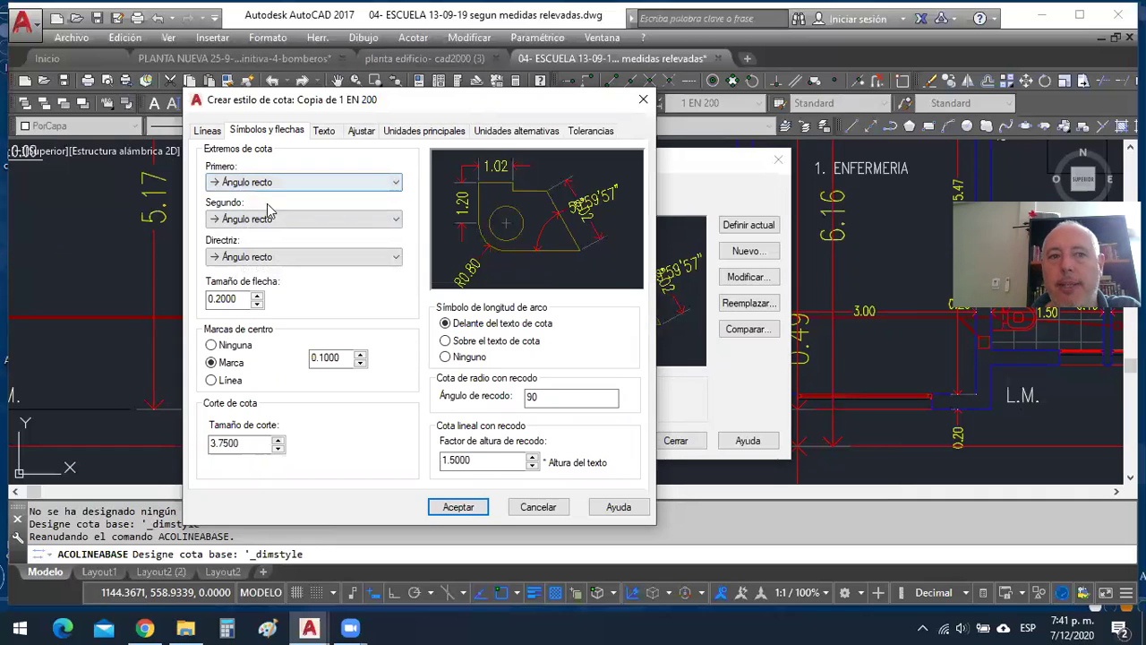
{"action": "left_click", "coordinate": [396, 183]}
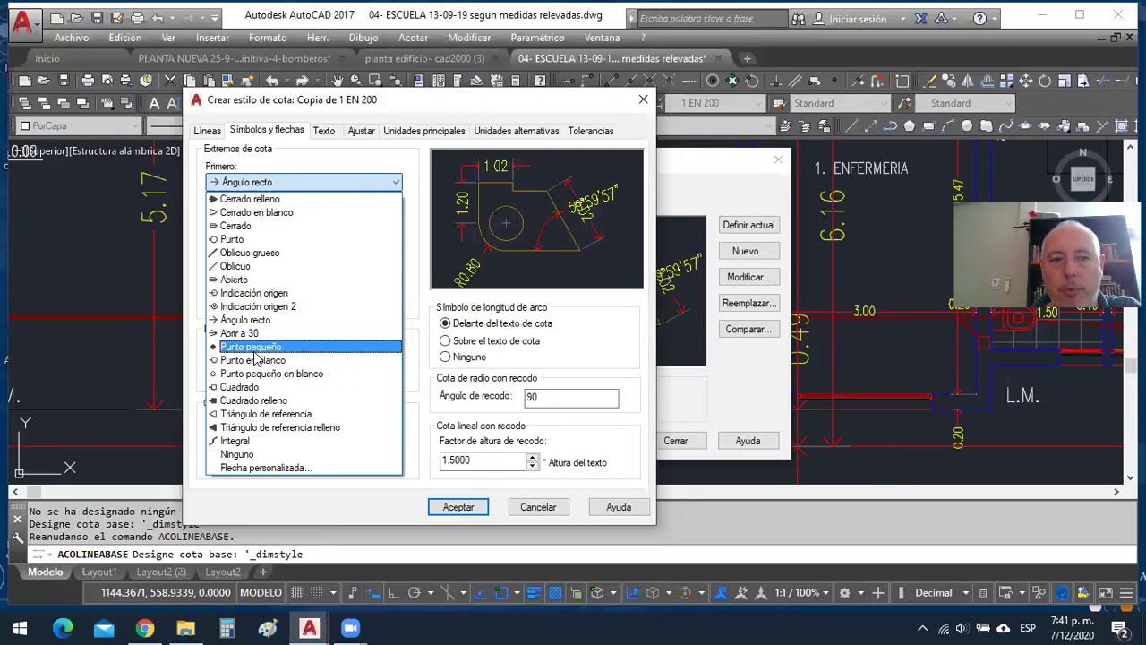
Set both dimension arrowheads and the leader arrowhead of the new style to Punto pequeño.
{"action": "left_click", "coordinate": [255, 347]}
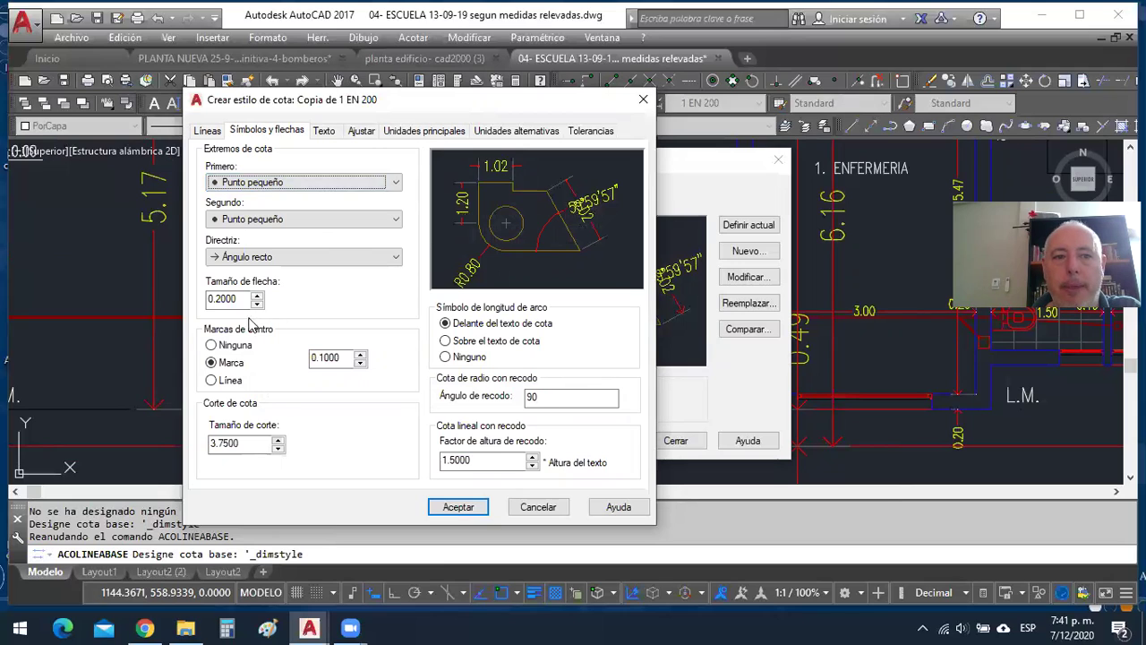
{"action": "left_click", "coordinate": [395, 257]}
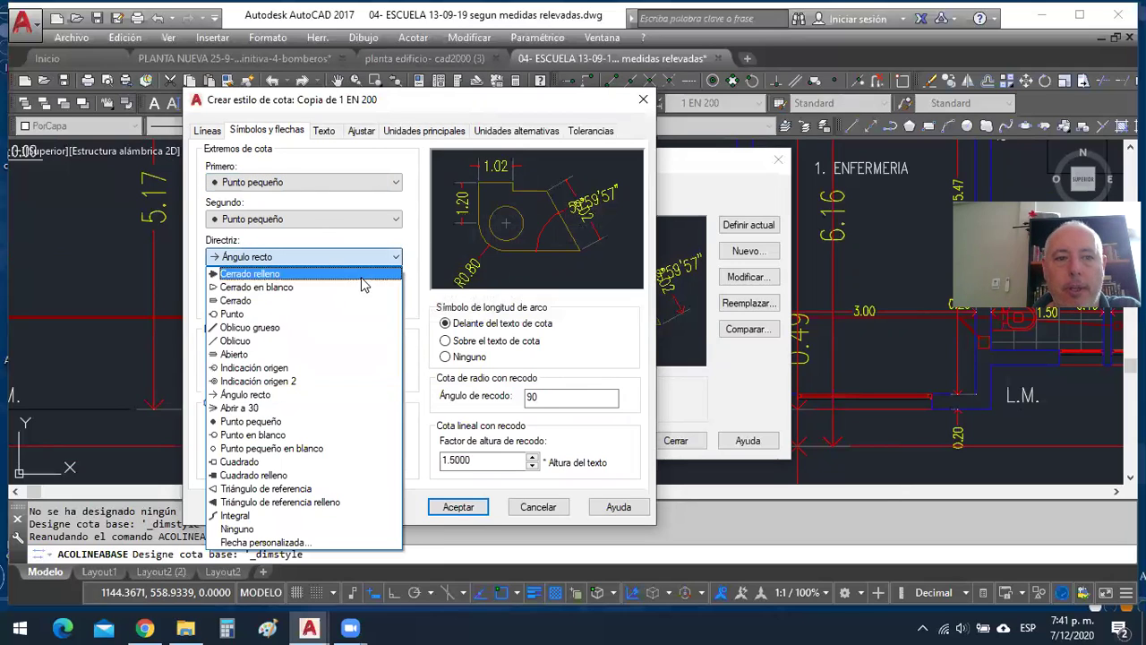
{"action": "left_click", "coordinate": [264, 421]}
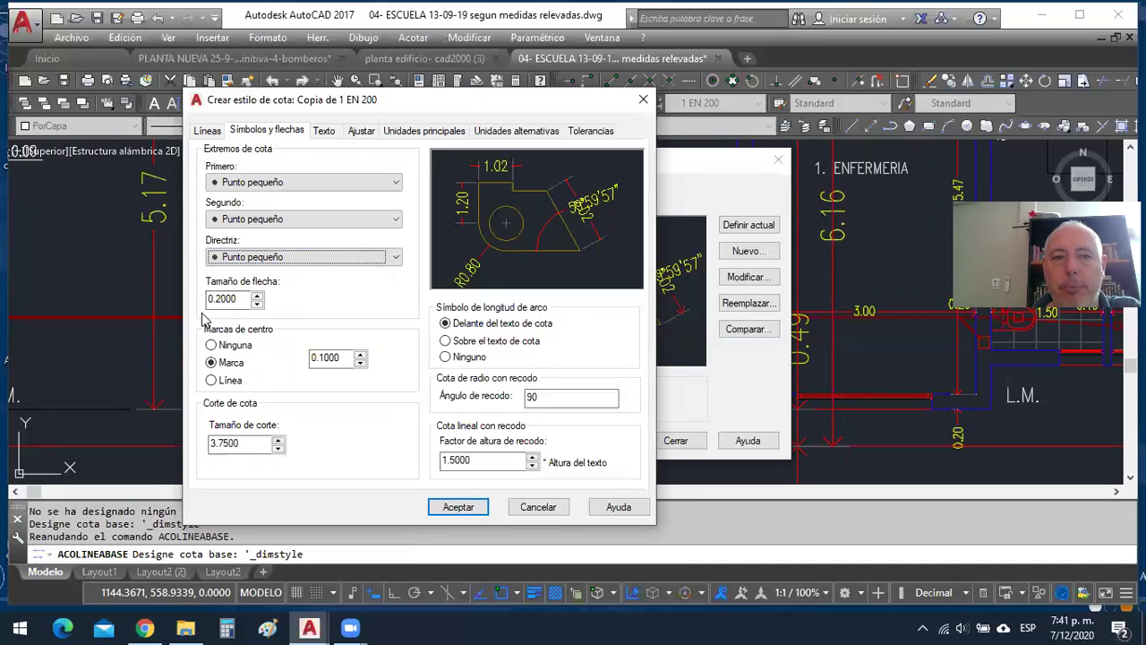
Set the arrow size of the dimension style to 0.5.
{"action": "left_click", "coordinate": [258, 299]}
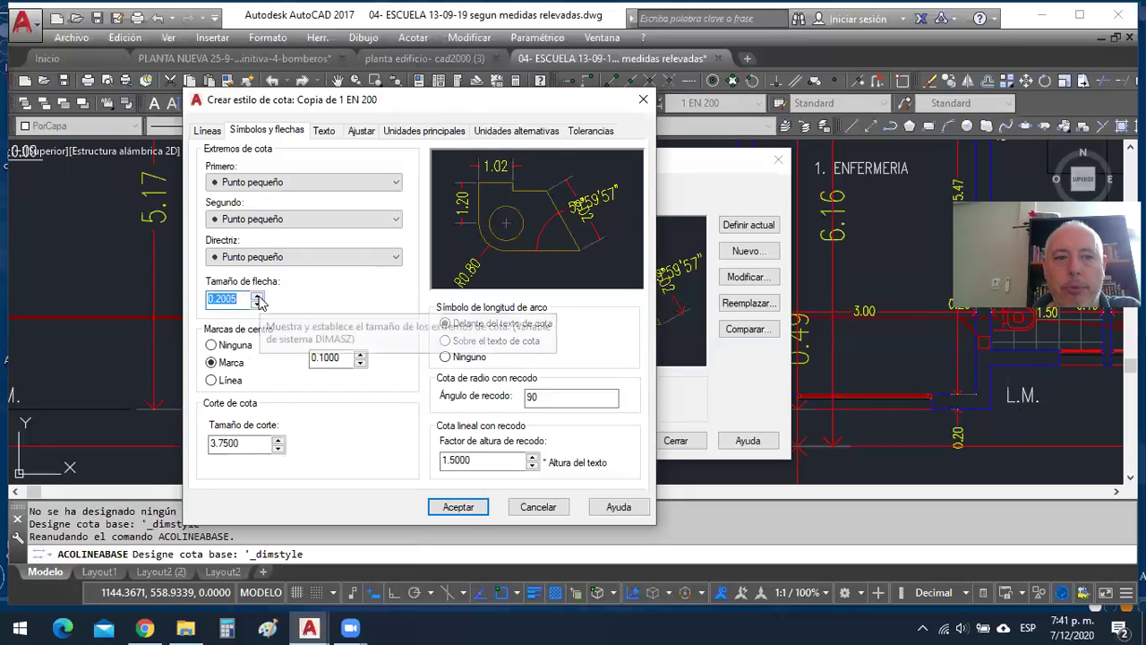
{"action": "left_click", "coordinate": [258, 296]}
{"action": "left_click", "coordinate": [258, 297]}
{"action": "left_click", "coordinate": [258, 297]}
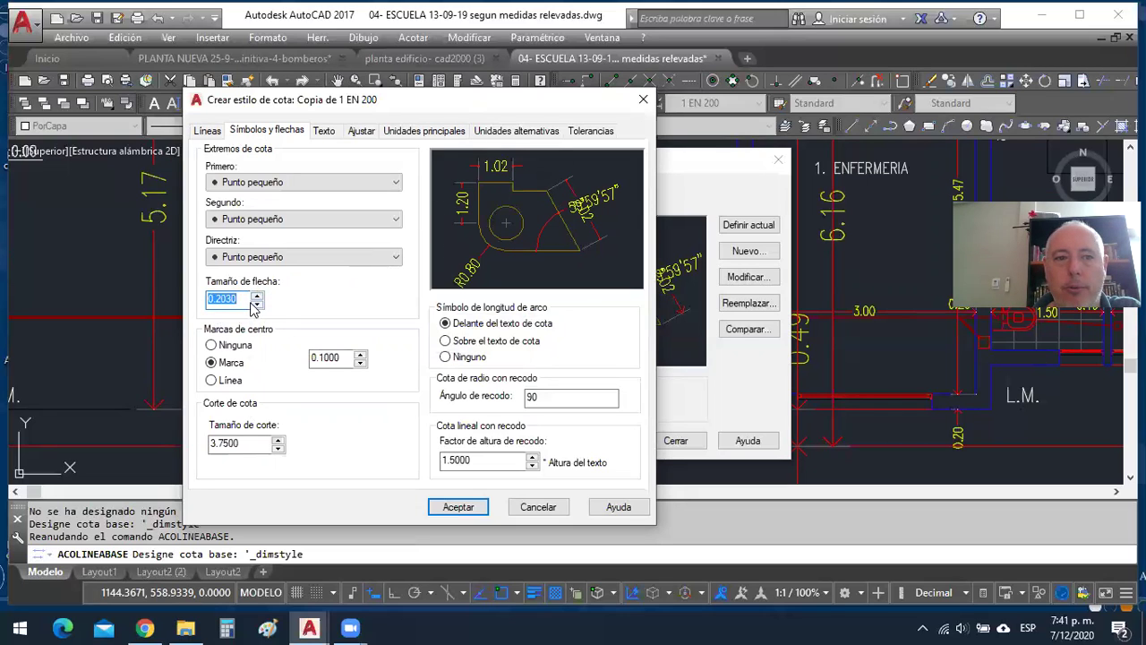
{"action": "type", "text": "1."}
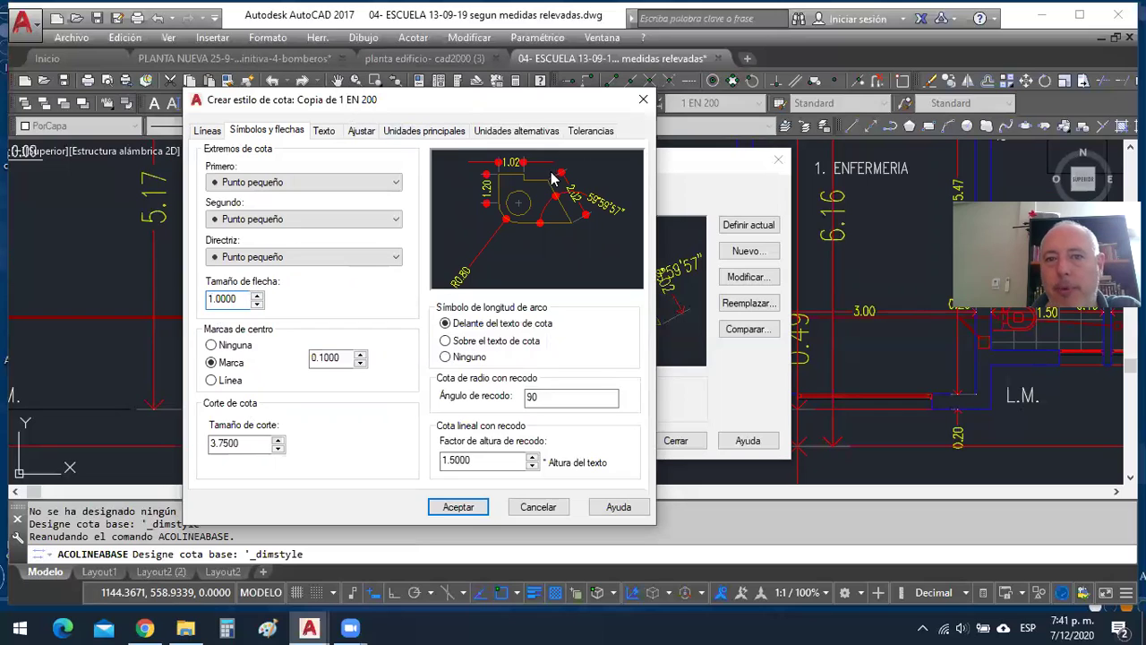
{"action": "left_click_drag", "start_coordinate": [247, 298], "coordinate": [149, 304]}
{"action": "type", "text": "0.5"}
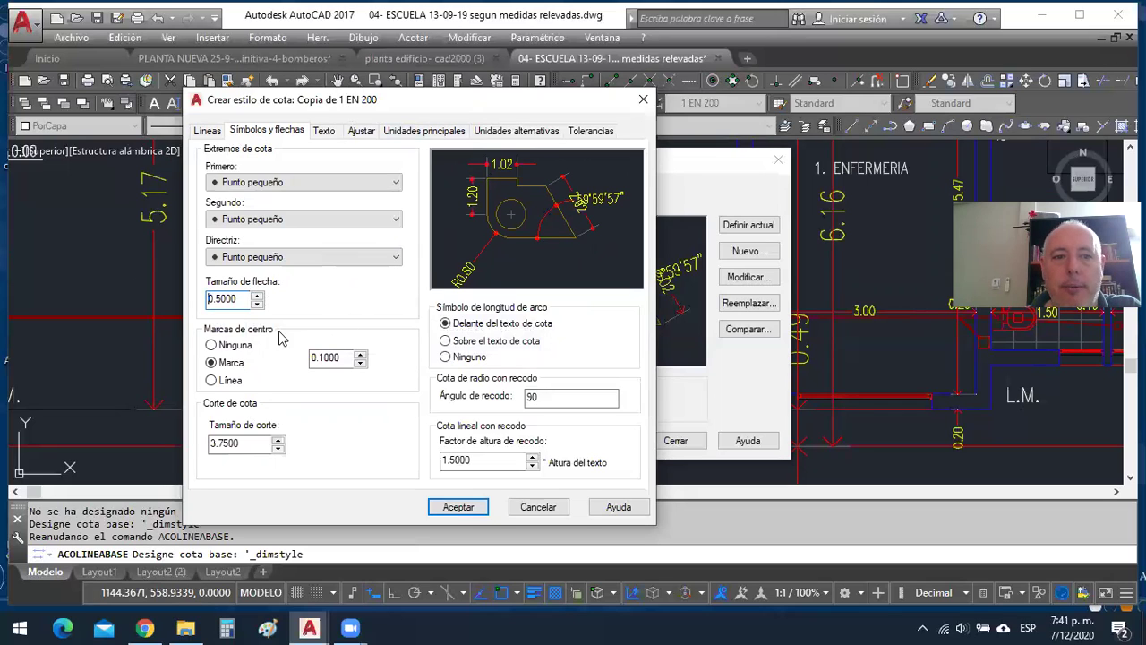
Set the dimension text color to green (Verde) and the text height to 0.1125.
{"action": "left_click", "coordinate": [323, 132]}
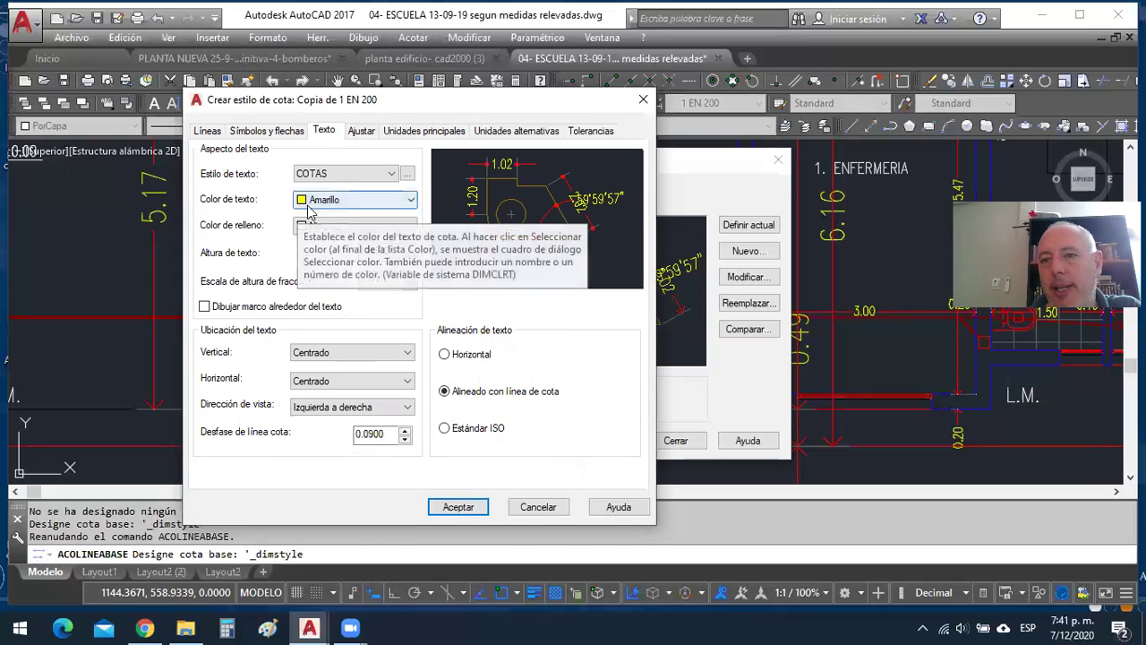
{"action": "left_click", "coordinate": [400, 204]}
{"action": "left_click", "coordinate": [345, 276]}
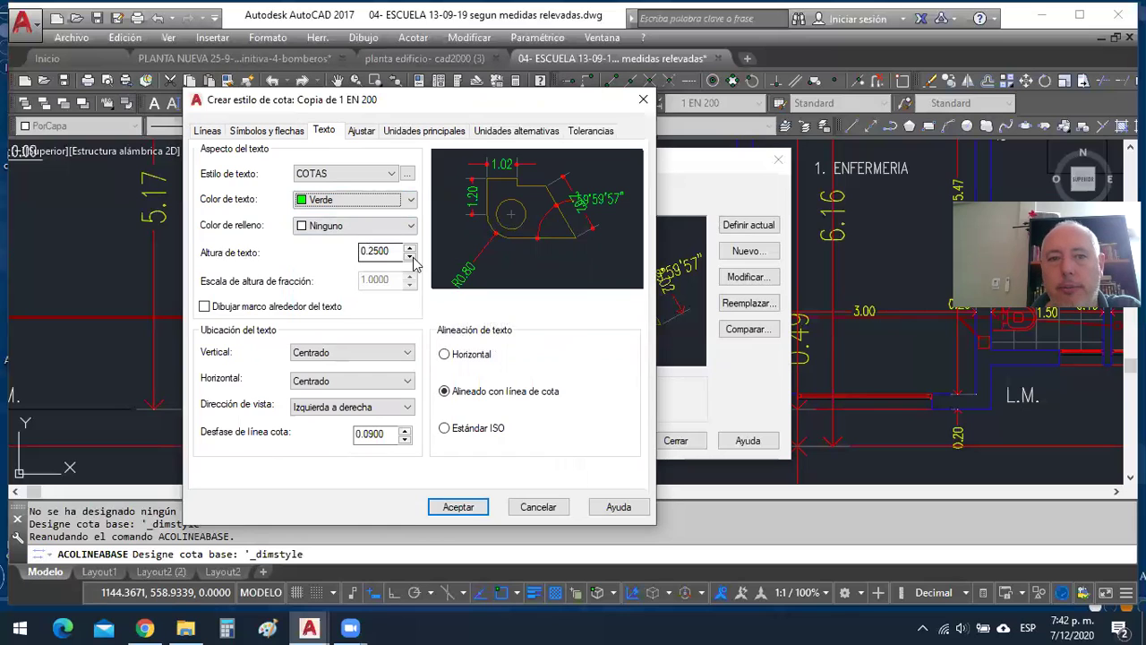
{"action": "double_click", "coordinate": [380, 251]}
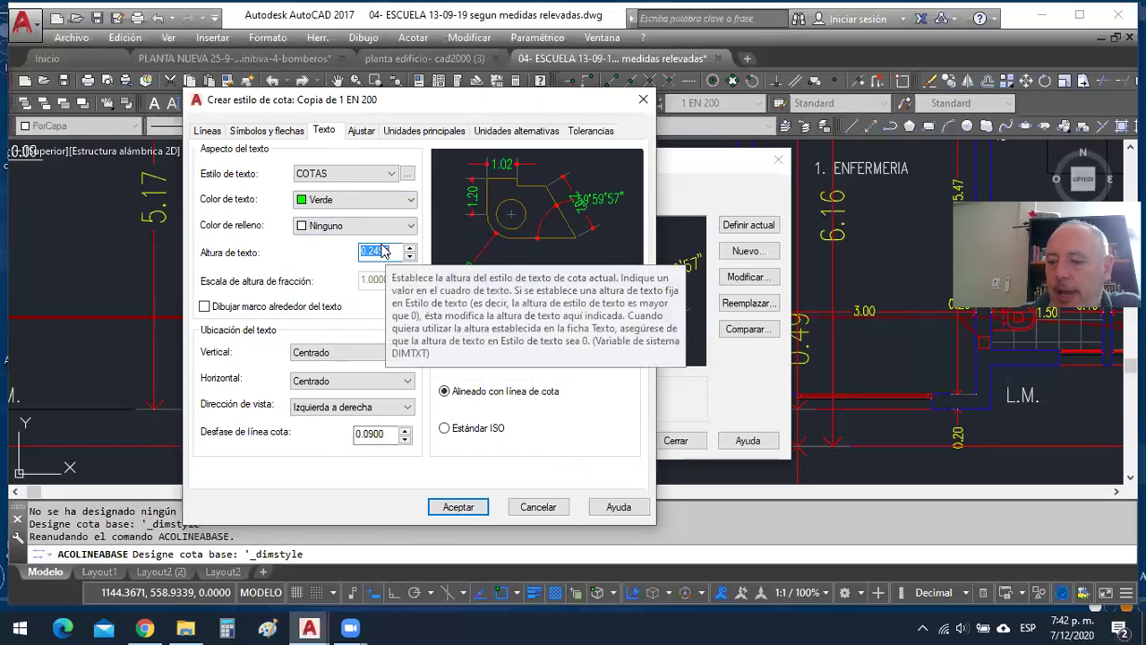
{"action": "type", "text": "0."}
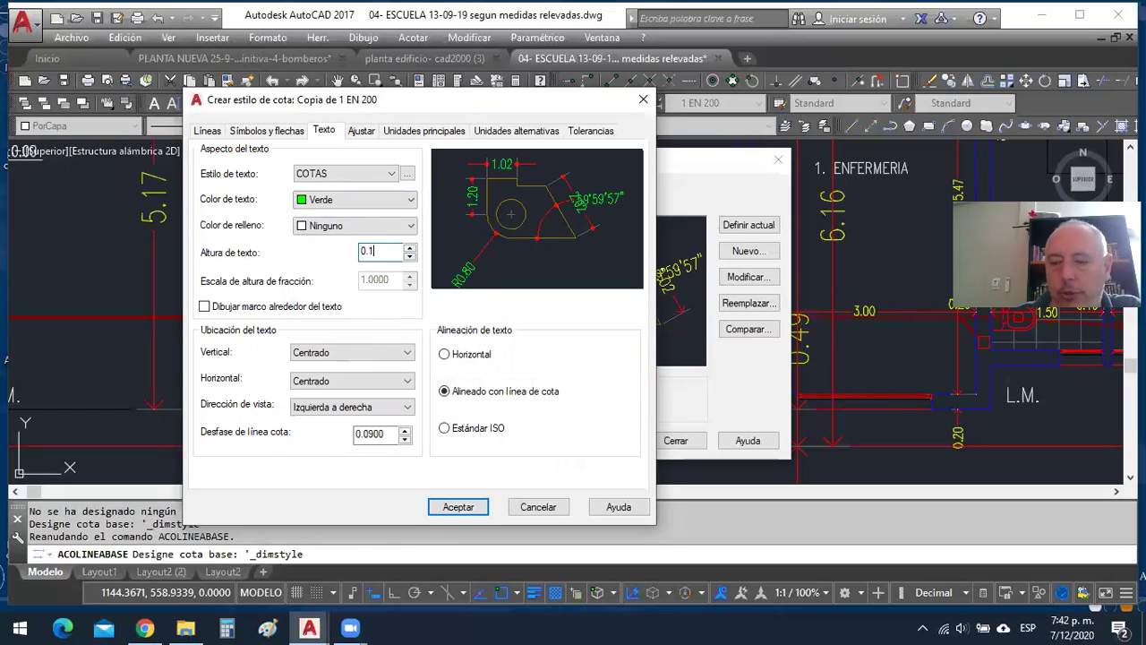
{"action": "left_click", "coordinate": [380, 227]}
{"action": "left_click", "coordinate": [374, 231]}
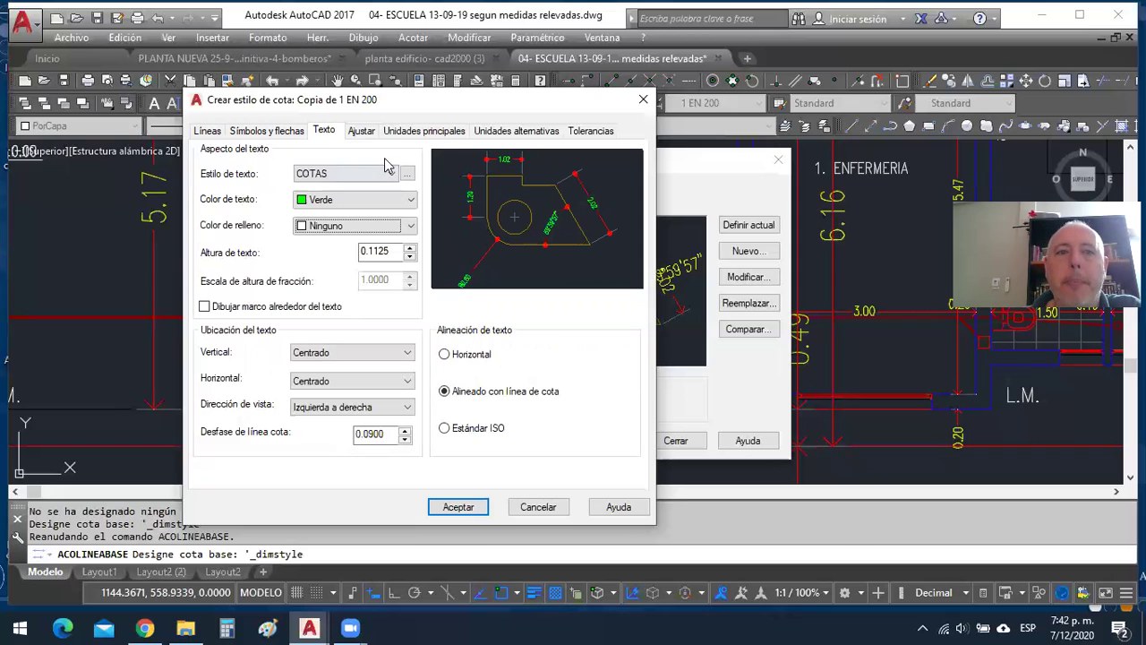
Add the suffix "m" to the linear primary units, keeping the Decimal unit format.
{"action": "left_click", "coordinate": [411, 132]}
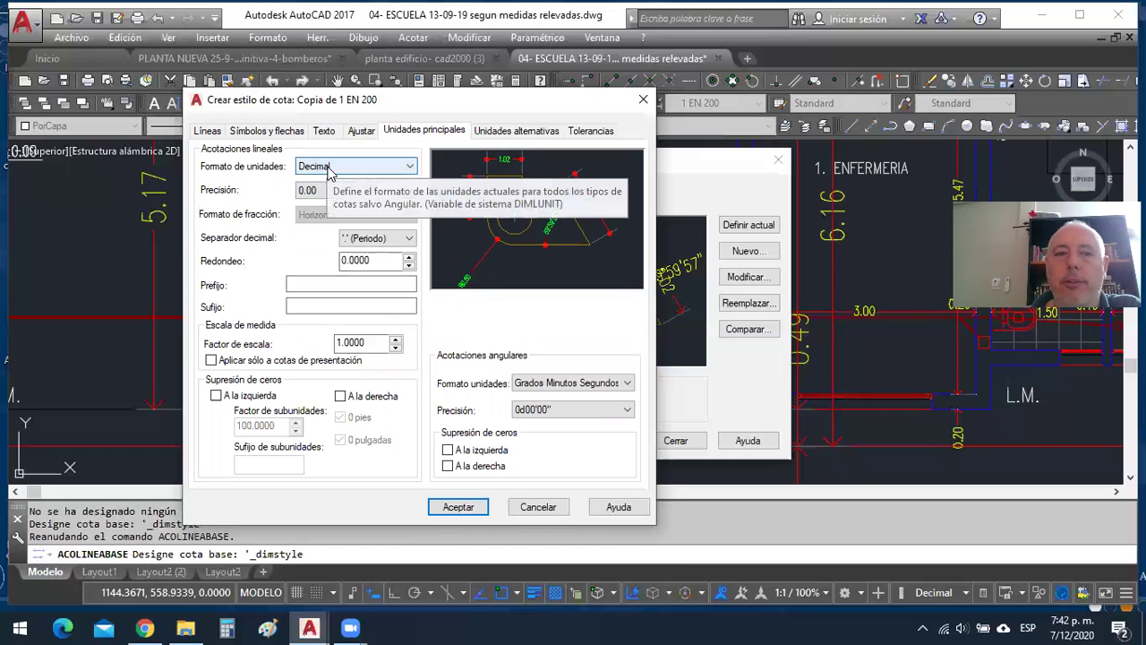
{"action": "left_click", "coordinate": [411, 166]}
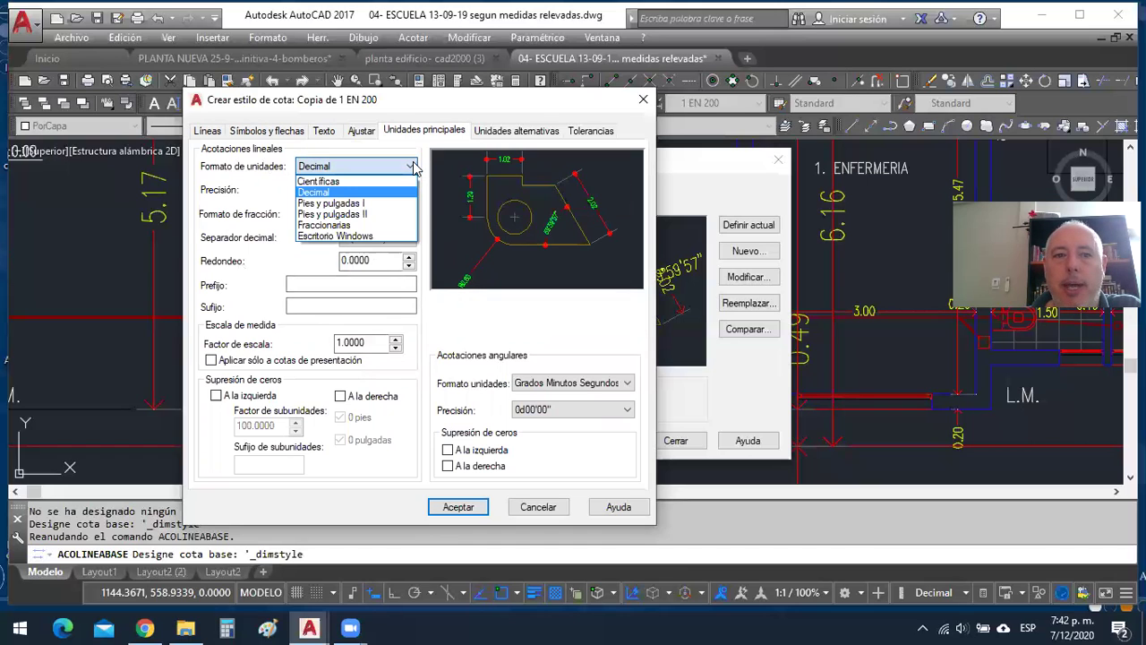
{"action": "left_click", "coordinate": [413, 166]}
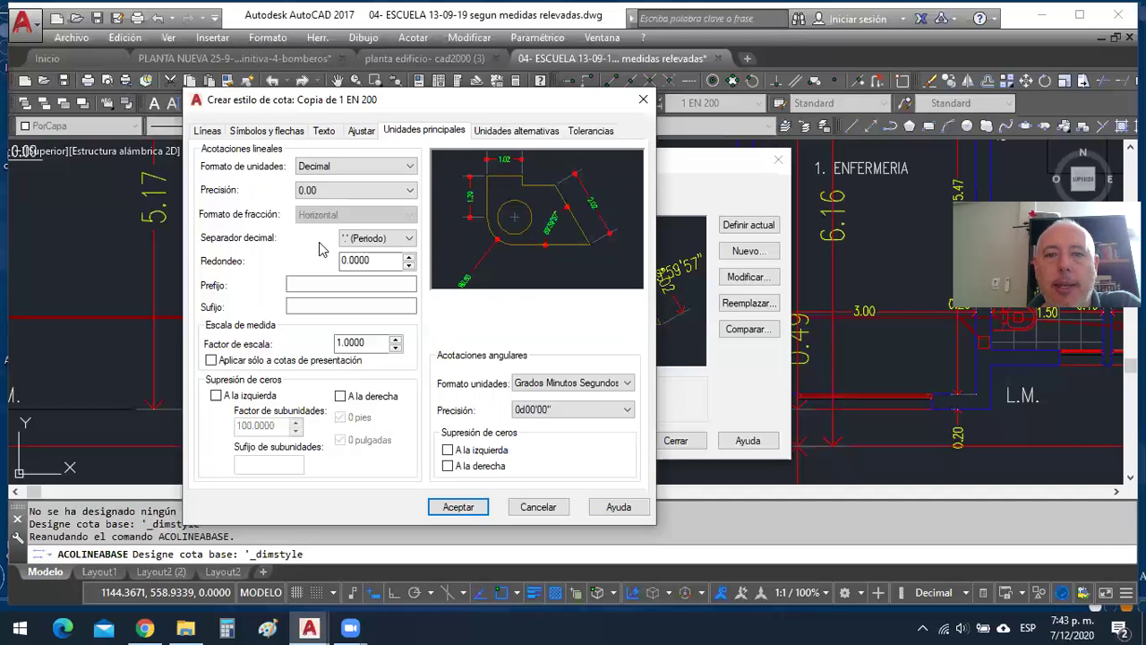
{"action": "left_click", "coordinate": [337, 308]}
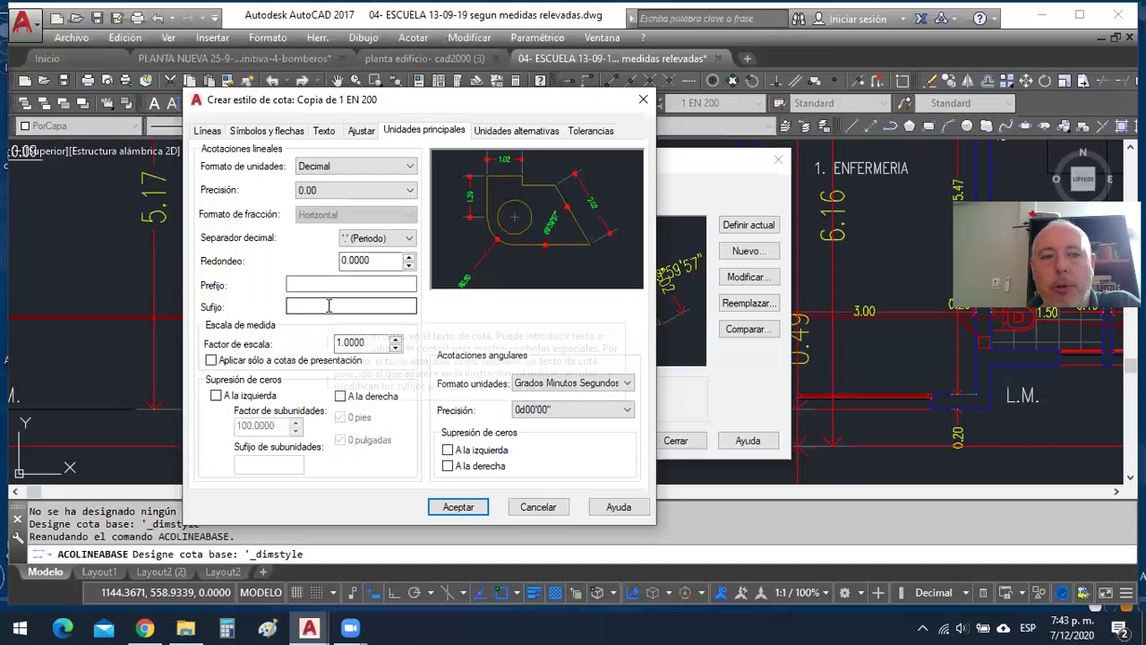
{"action": "type", "text": "m"}
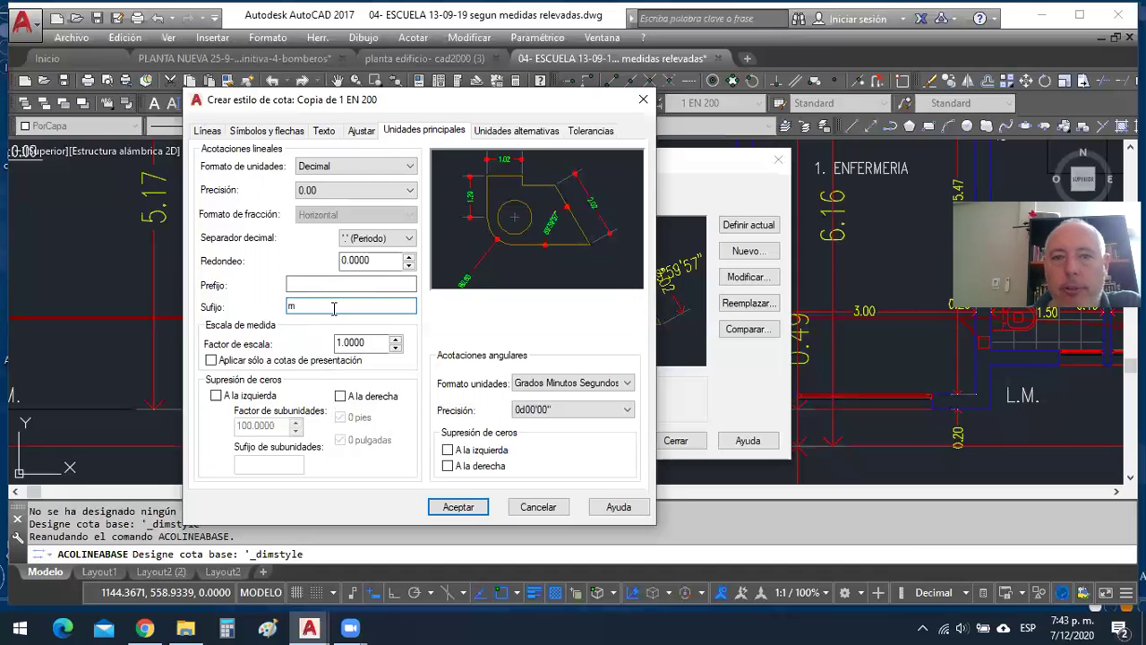
{"action": "left_click", "coordinate": [365, 283]}
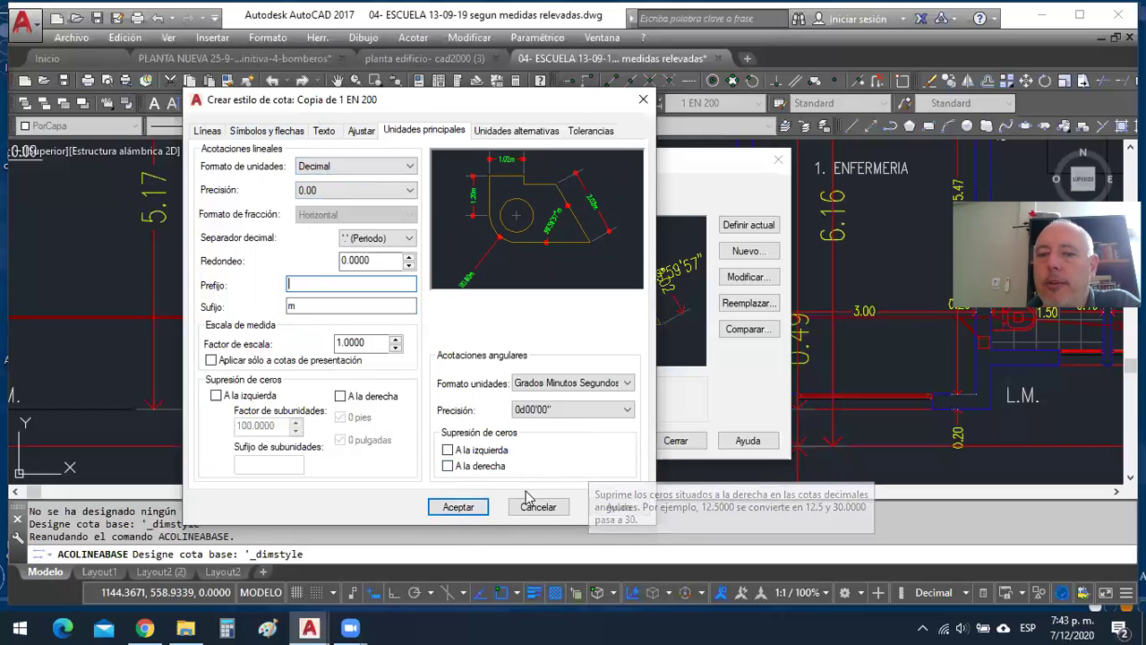
Accept the new style Copia de 1 EN 200, make it current and close the dimension style manager.
{"action": "left_click", "coordinate": [459, 507]}
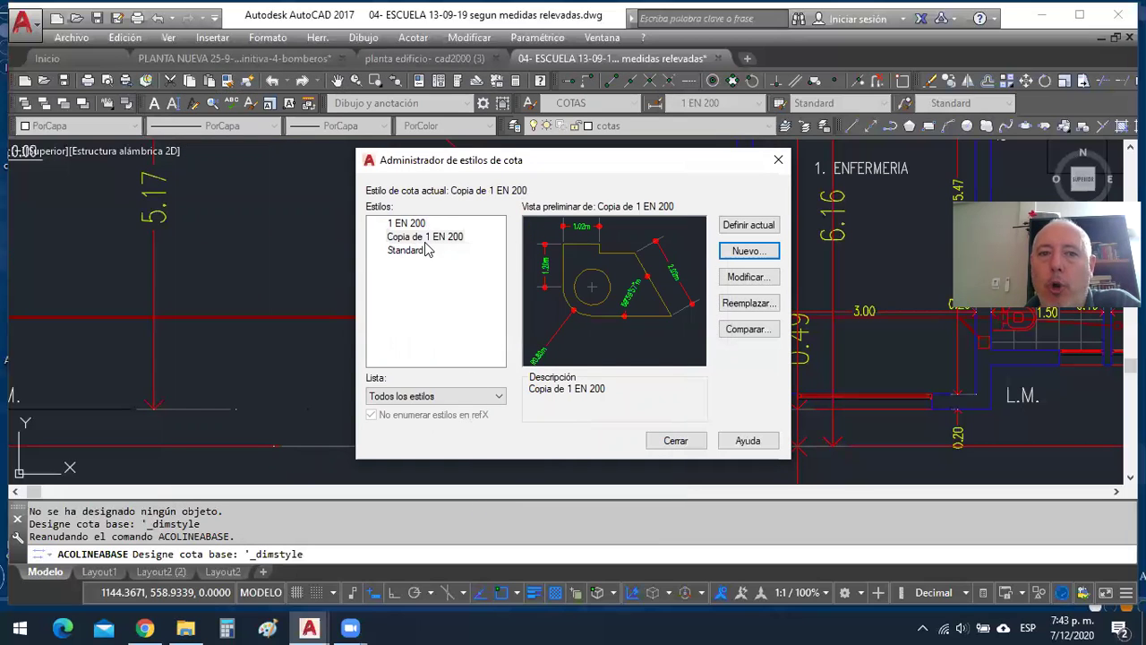
{"action": "left_click", "coordinate": [736, 226]}
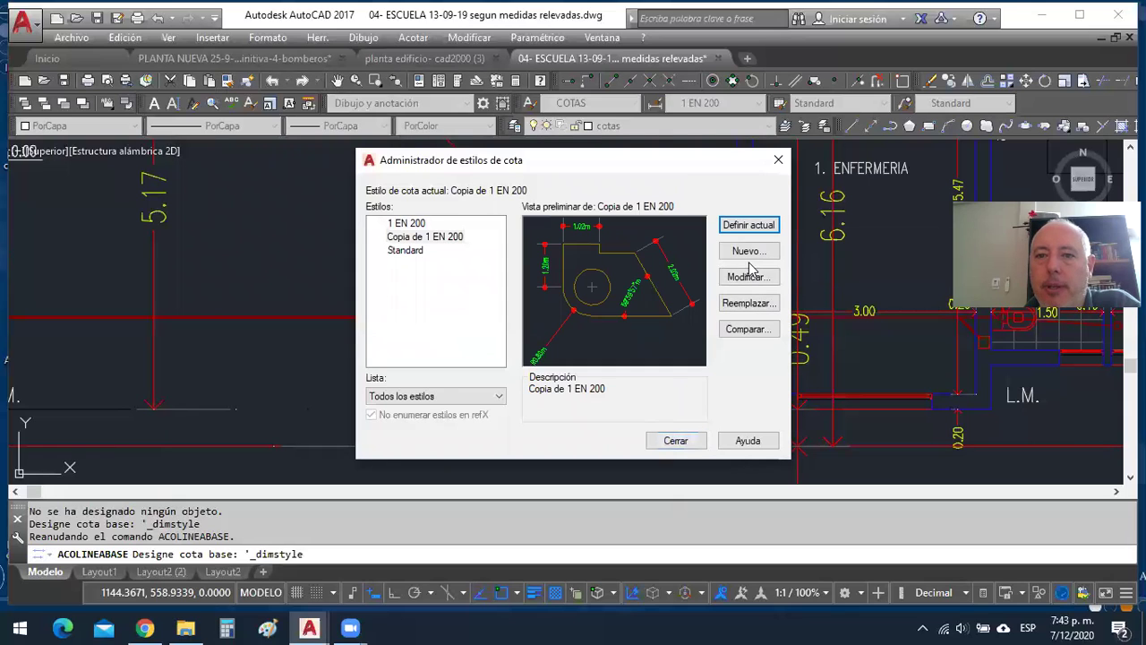
{"action": "left_click", "coordinate": [675, 441]}
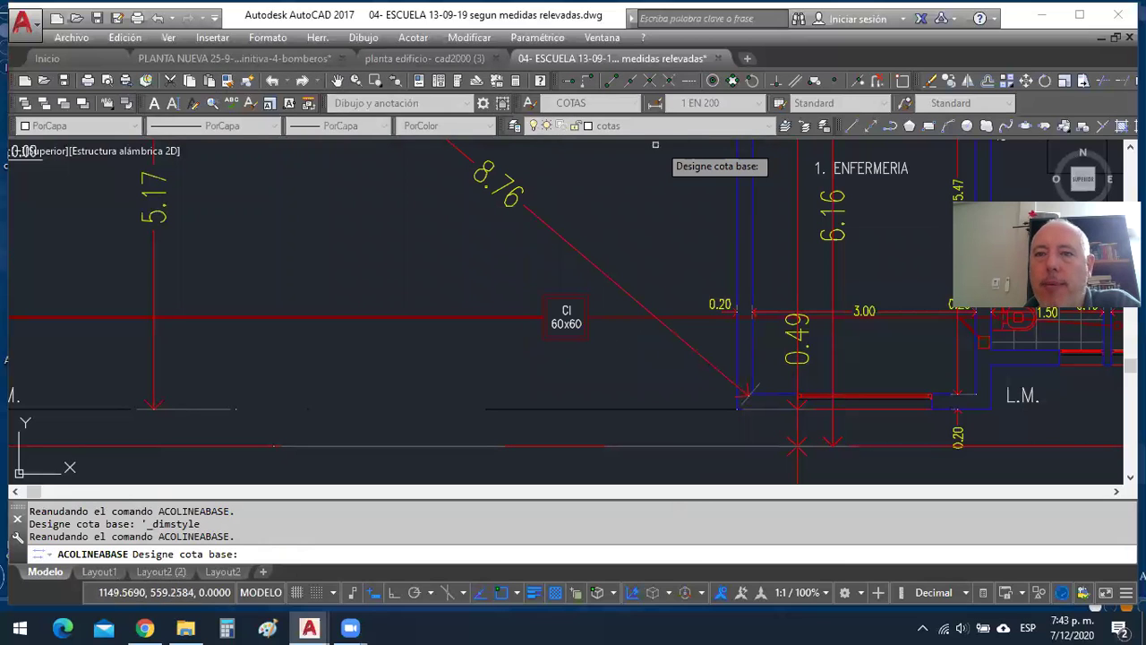
Place a horizontal linear dimension about 2.68 m long in the empty area between the 5.17 and 8.76 dimensions.
{"action": "left_click", "coordinate": [414, 38]}
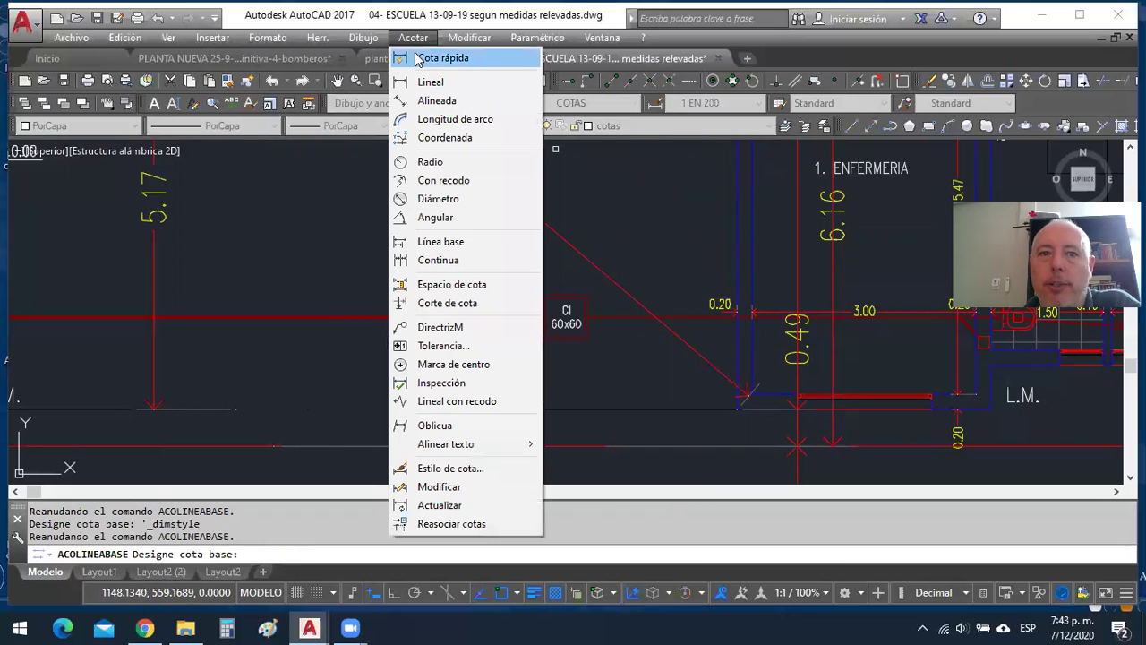
{"action": "left_click", "coordinate": [421, 82]}
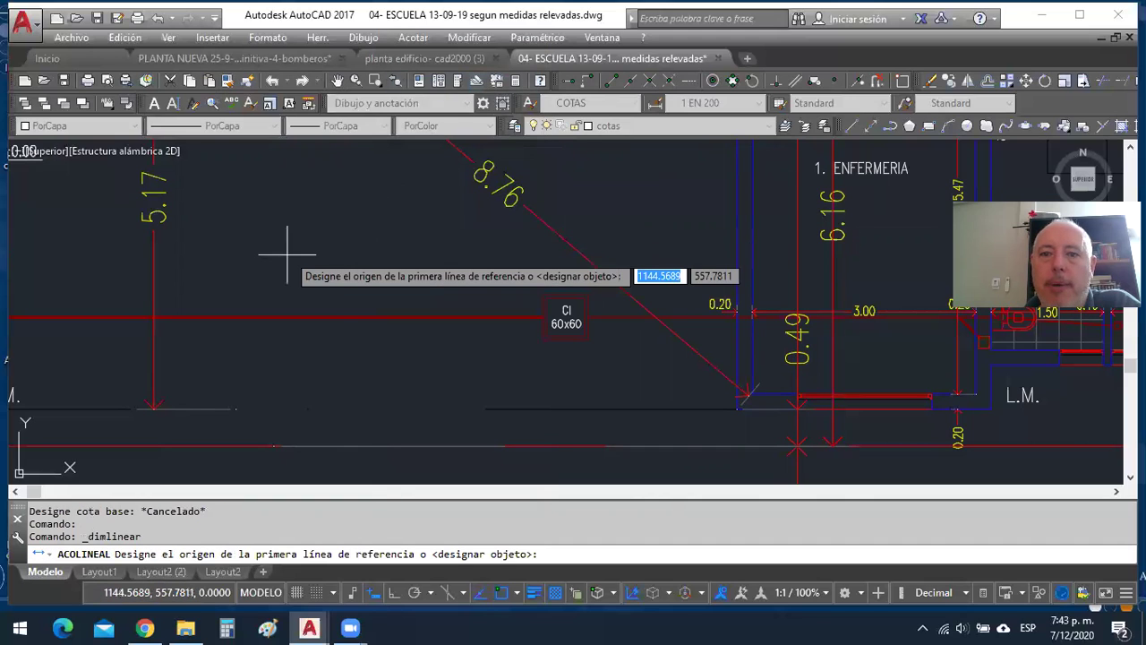
{"action": "left_click", "coordinate": [267, 273]}
{"action": "left_click", "coordinate": [470, 273]}
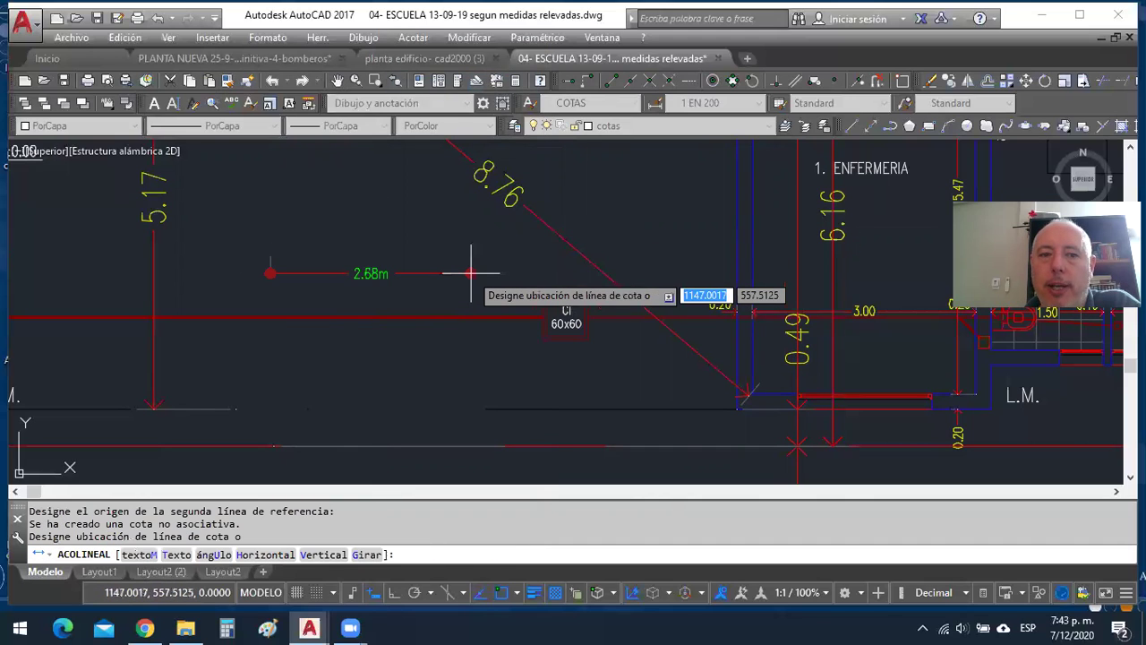
{"action": "left_click", "coordinate": [471, 255]}
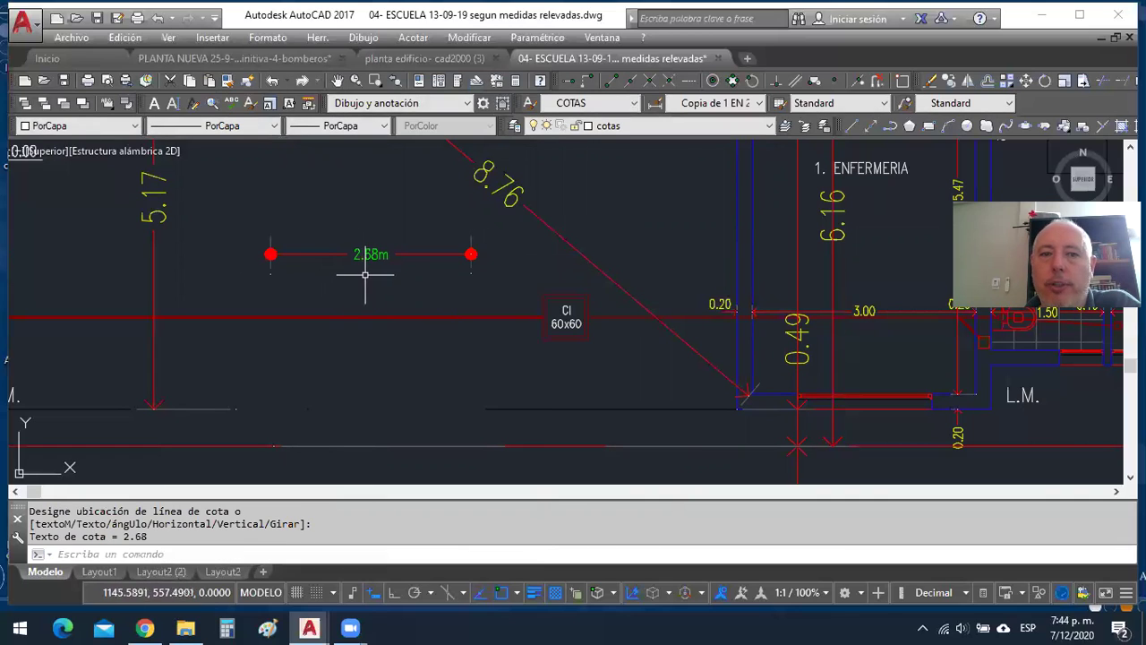
{"action": "left_click", "coordinate": [380, 259]}
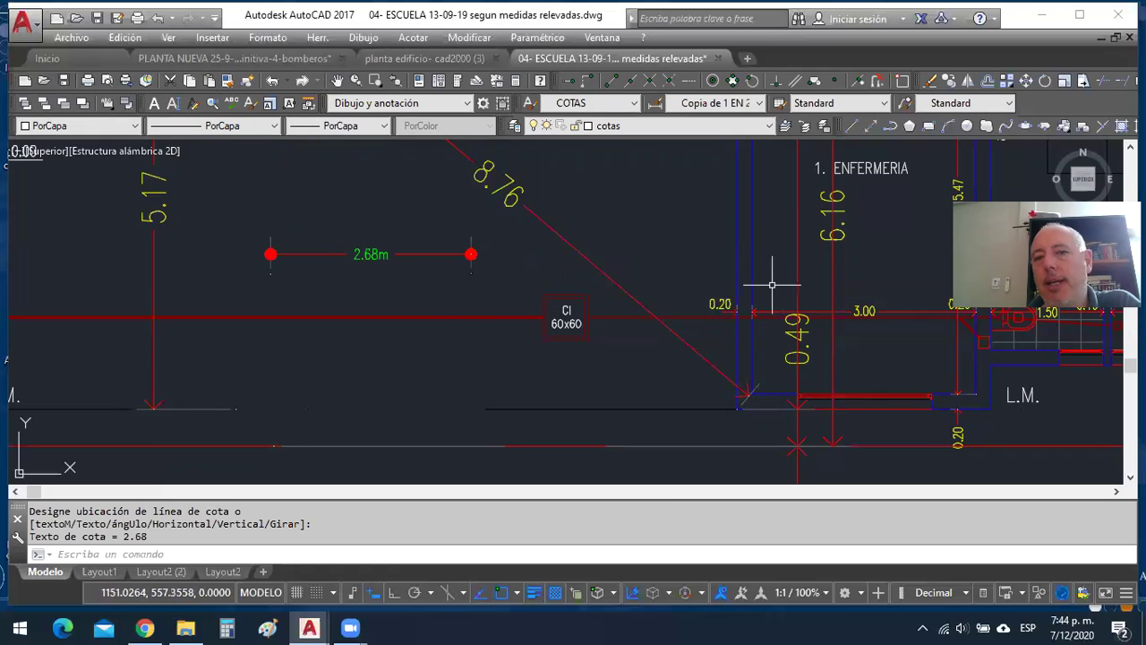
Match the properties of the 2.68m dimension onto the diagonal 8.76 dimension.
{"action": "scroll", "coordinate": [492, 258], "scroll_direction": "down", "scroll_amount": 4}
{"action": "middle_click_drag", "start_coordinate": [491, 259], "coordinate": [510, 318]}
{"action": "scroll", "coordinate": [509, 318], "scroll_direction": "up", "scroll_amount": 2}
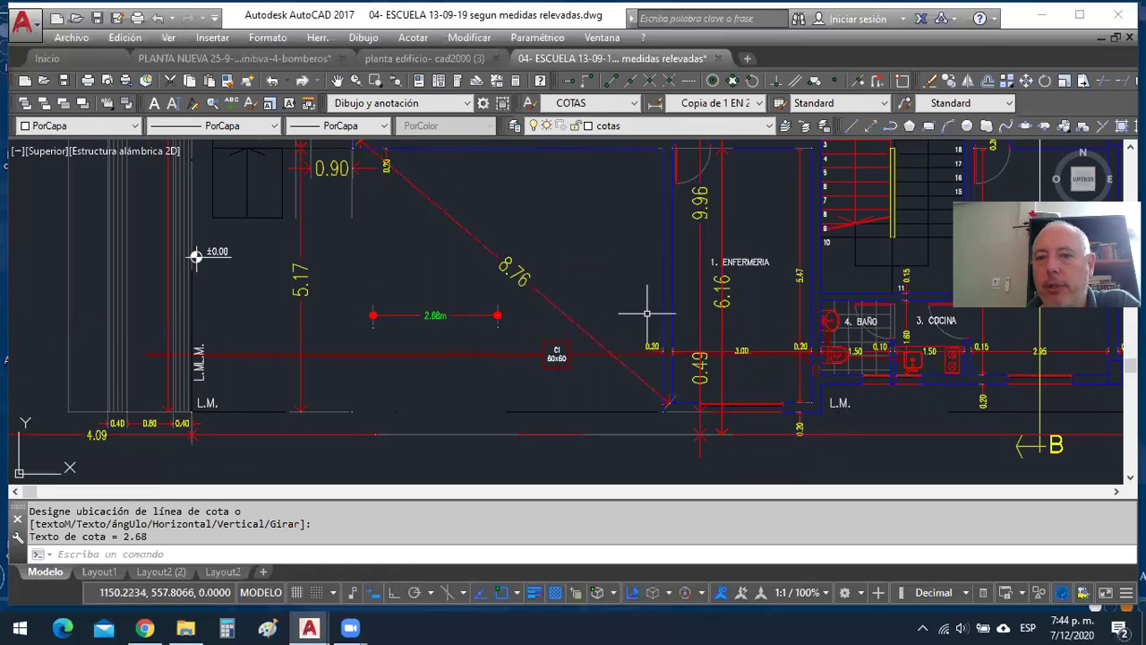
{"action": "left_click", "coordinate": [475, 315]}
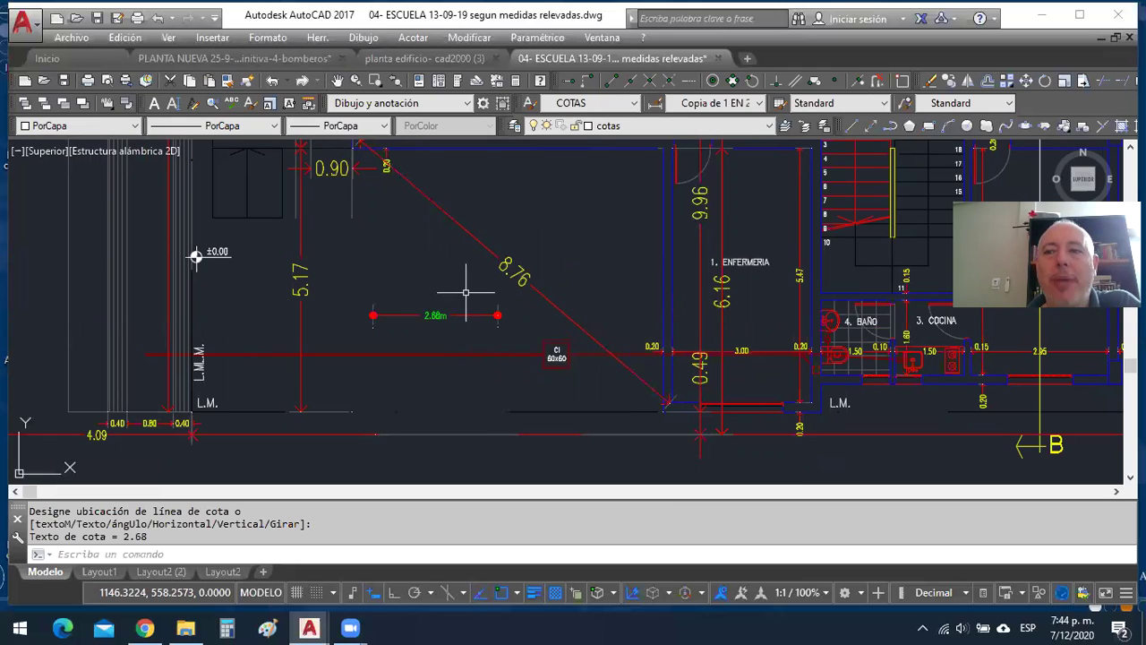
{"action": "left_click", "coordinate": [228, 83]}
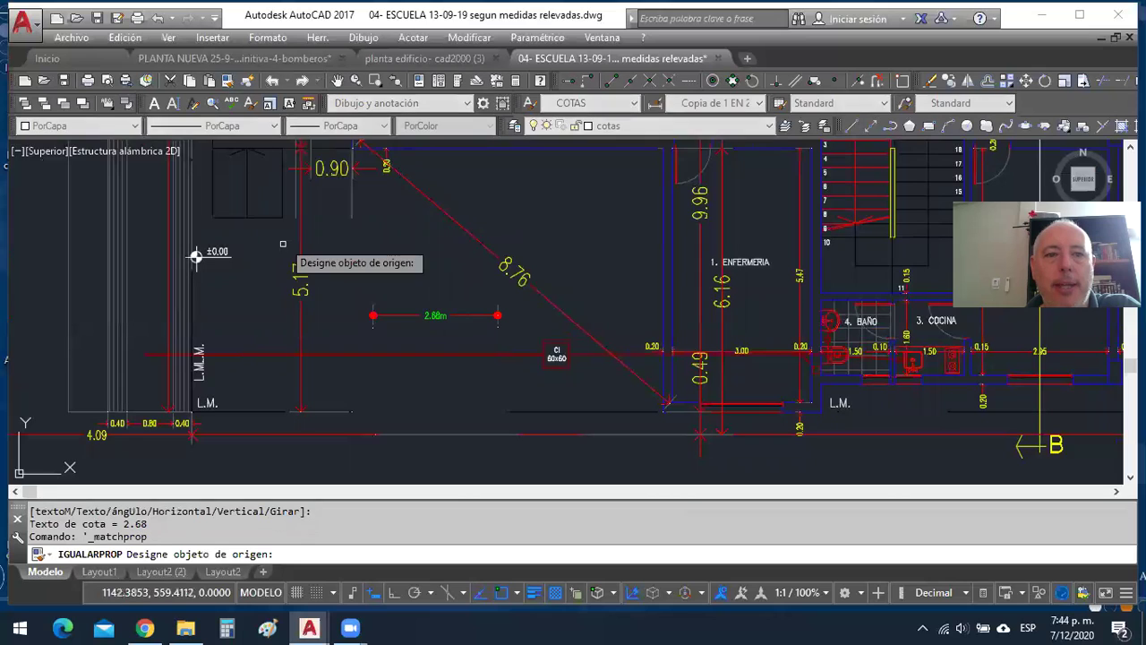
{"action": "left_click", "coordinate": [392, 315]}
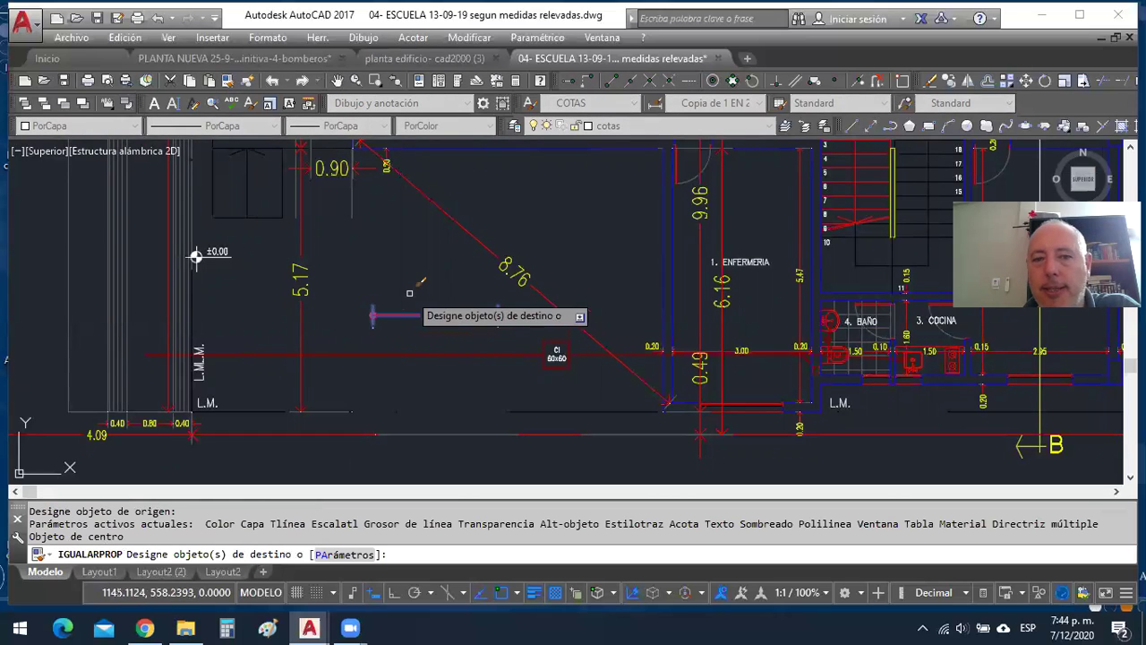
{"action": "left_click", "coordinate": [555, 306]}
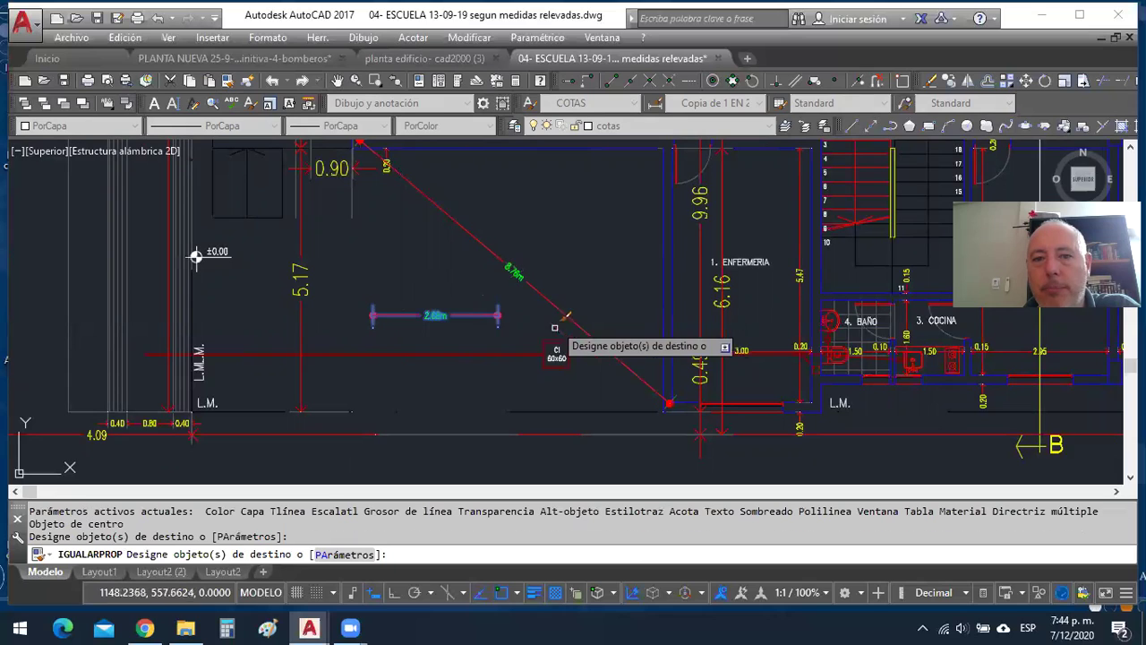
Apply the same matched properties to the vertical 9.96, 14.06, 0.49 and 6.16 dimensions running through the Enfermería.
{"action": "left_click", "coordinate": [701, 314]}
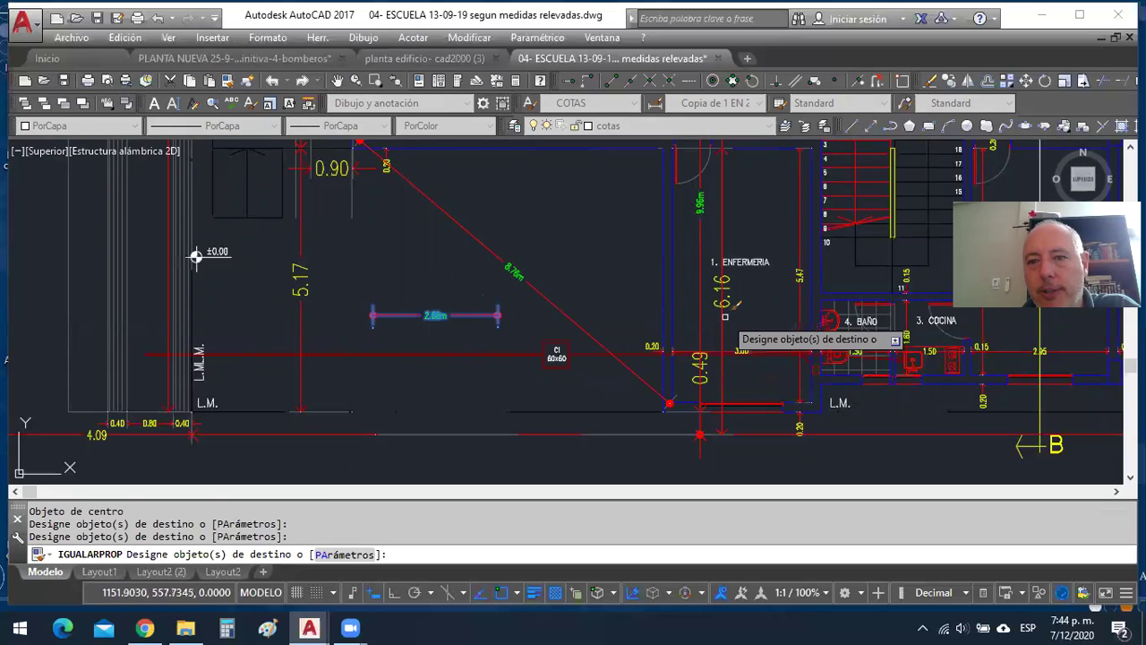
{"action": "left_click", "coordinate": [732, 311]}
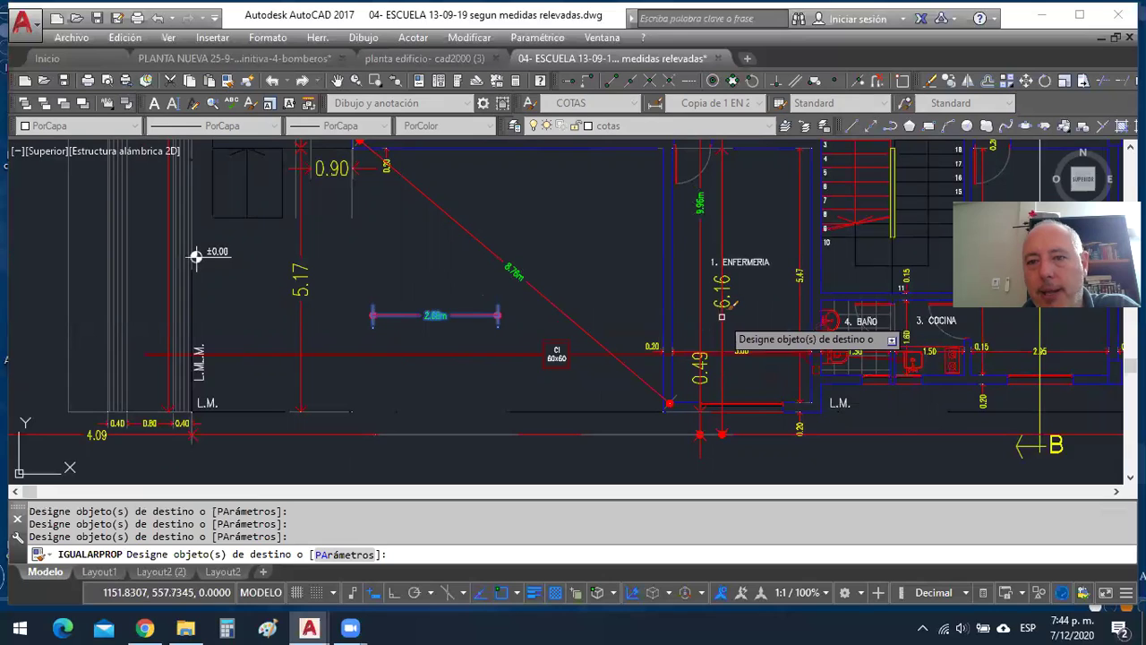
{"action": "left_click", "coordinate": [706, 410]}
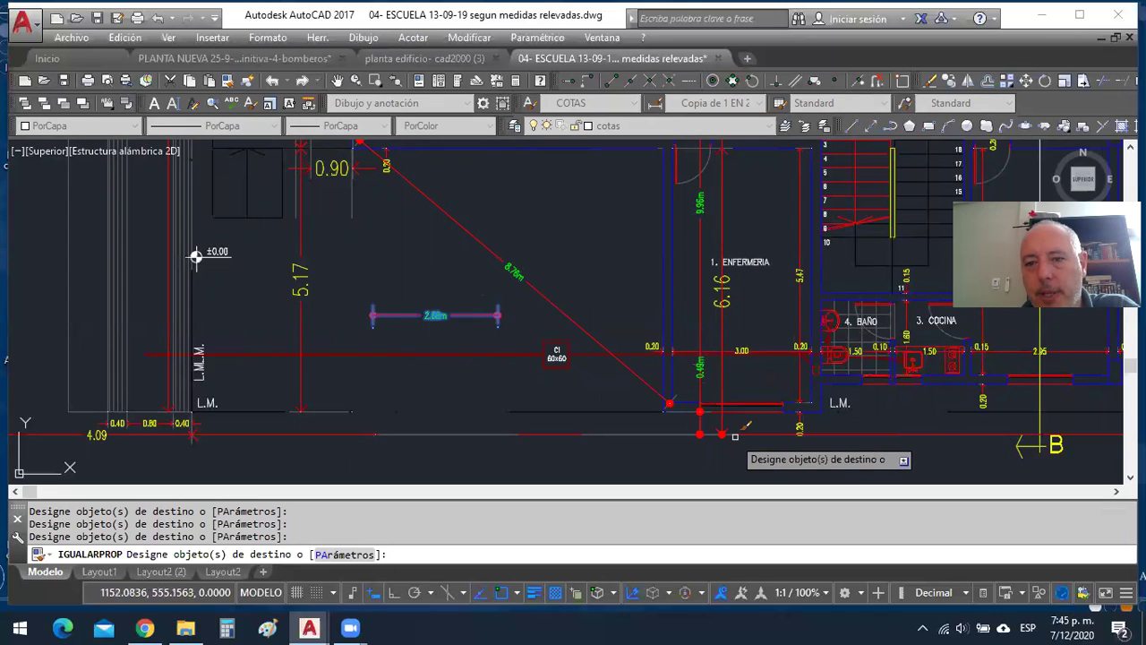
{"action": "left_click", "coordinate": [787, 434]}
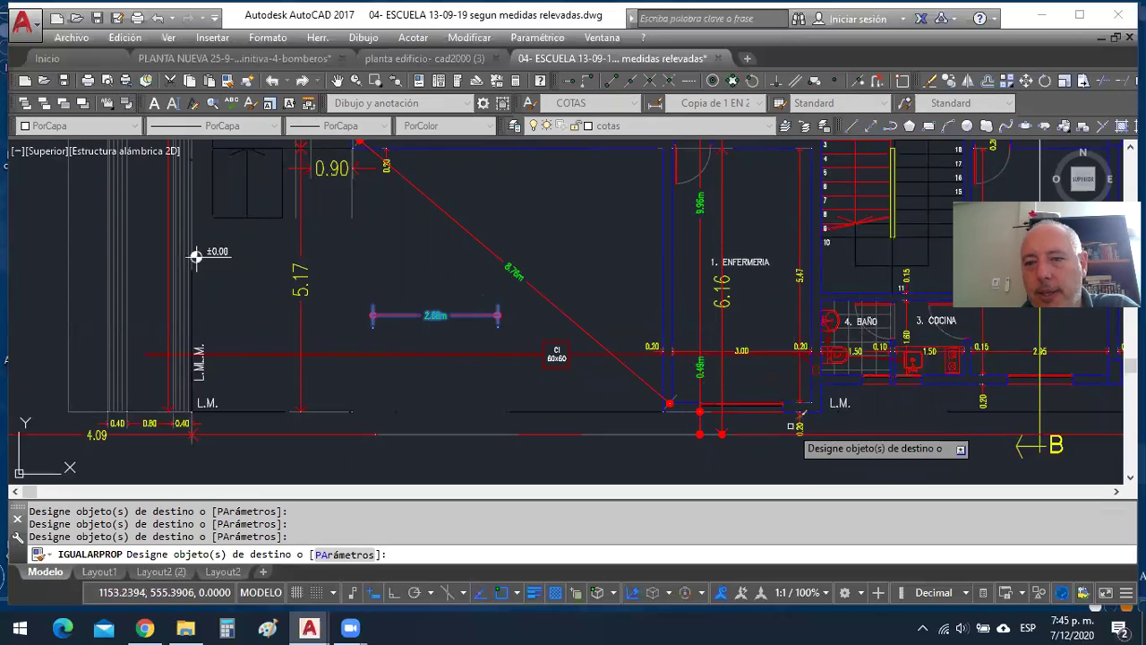
{"action": "left_click", "coordinate": [720, 283]}
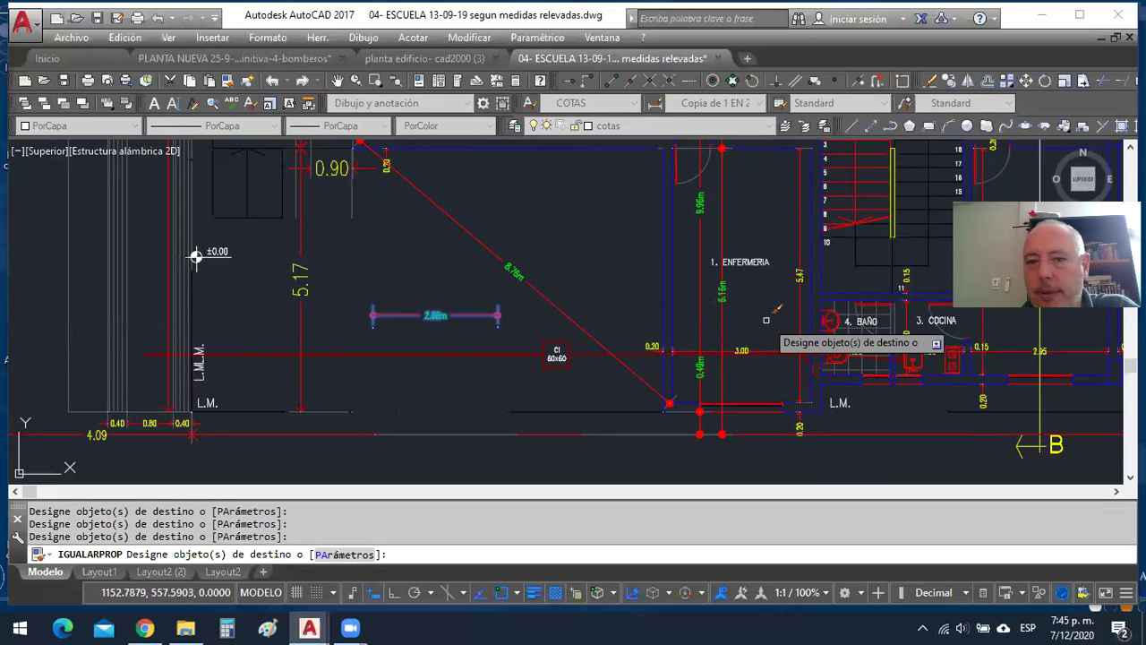
Match the 1.73, 0.90 and 1.80 door dimensions near the main entrance to the 2.68m dimension and finish matching.
{"action": "scroll", "coordinate": [766, 304], "scroll_direction": "down", "scroll_amount": 2}
{"action": "middle_click_drag", "start_coordinate": [766, 303], "coordinate": [665, 343]}
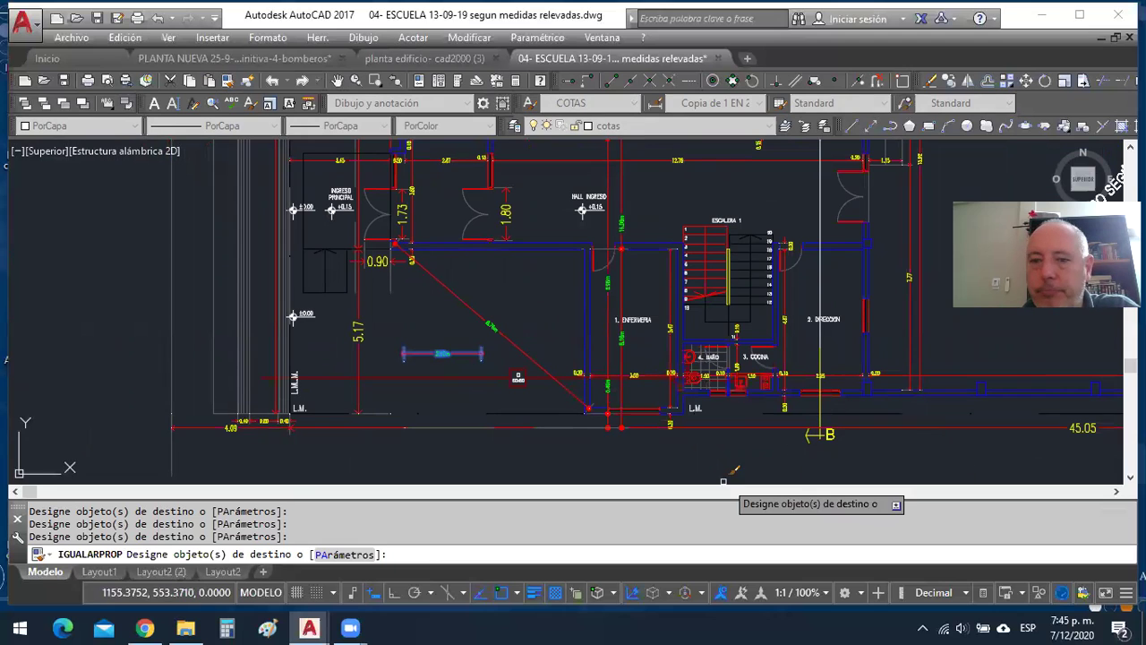
{"action": "scroll", "coordinate": [617, 330], "scroll_direction": "up", "scroll_amount": 5}
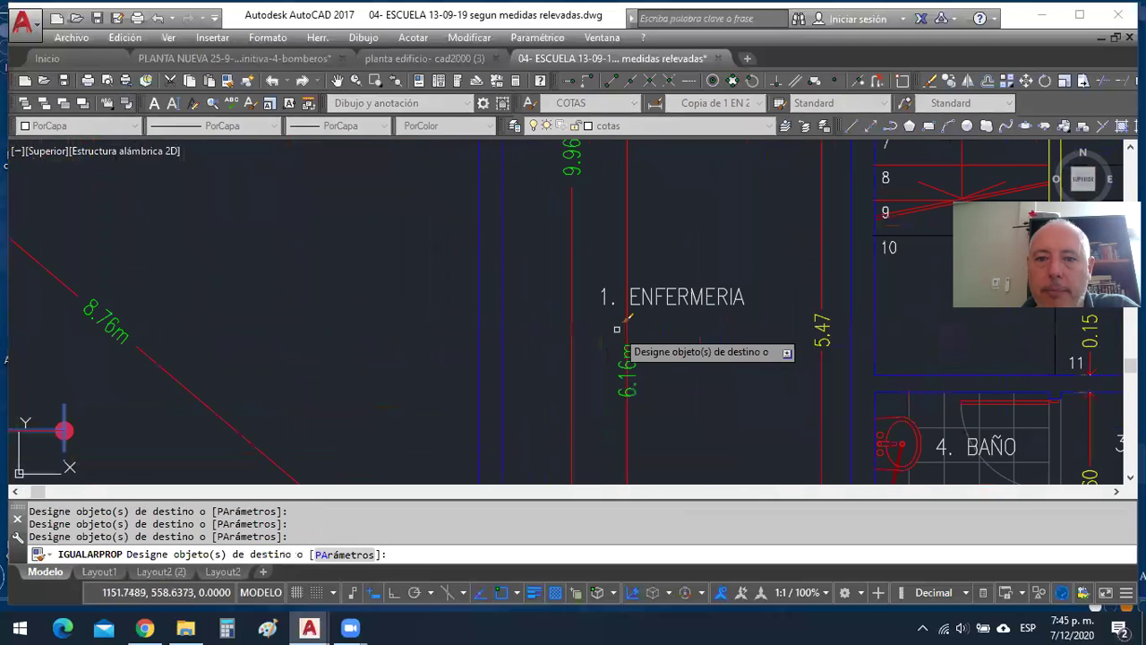
{"action": "scroll", "coordinate": [626, 386], "scroll_direction": "down", "scroll_amount": 2}
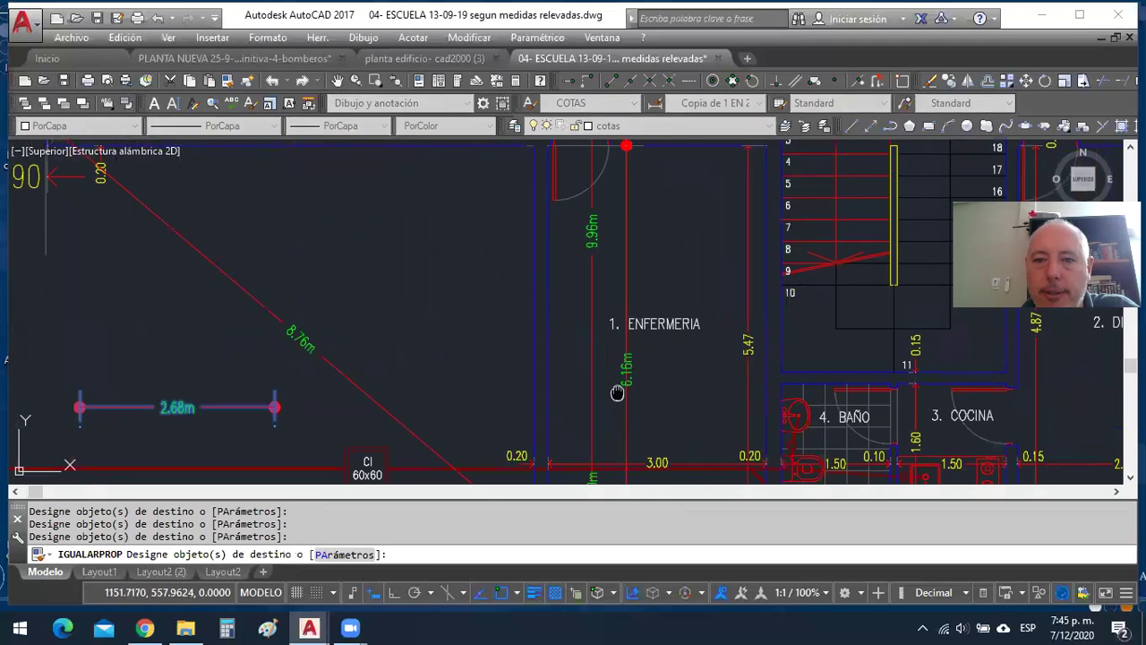
{"action": "middle_click_drag", "start_coordinate": [616, 391], "coordinate": [686, 287]}
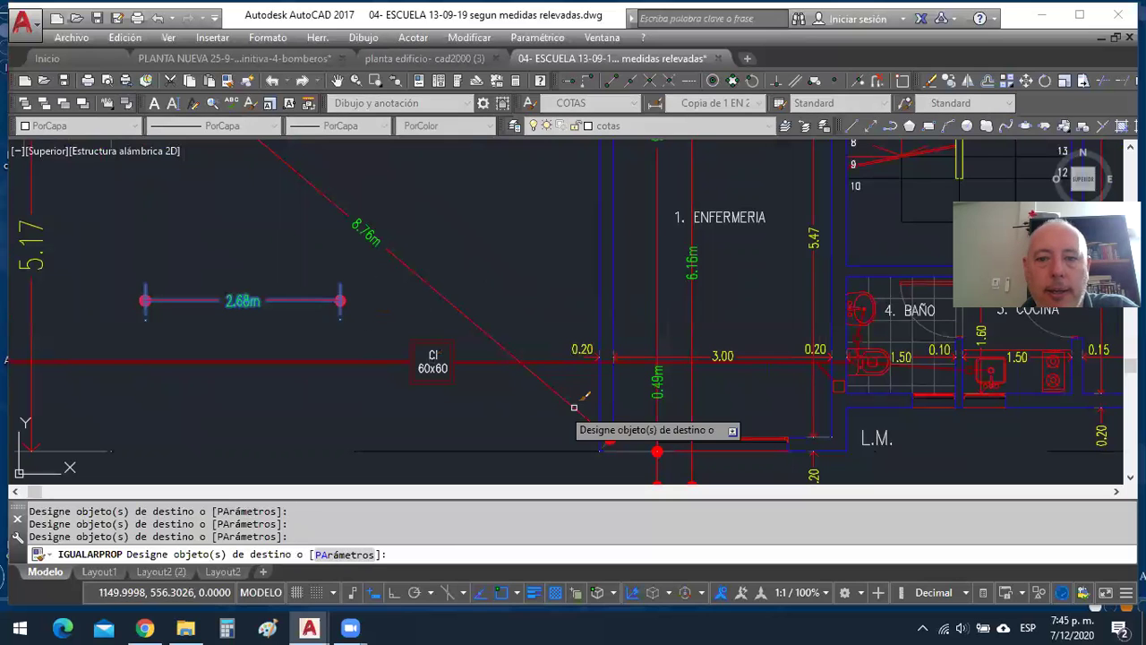
{"action": "scroll", "coordinate": [403, 288], "scroll_direction": "down", "scroll_amount": 2}
{"action": "scroll", "coordinate": [525, 350], "scroll_direction": "down", "scroll_amount": 3}
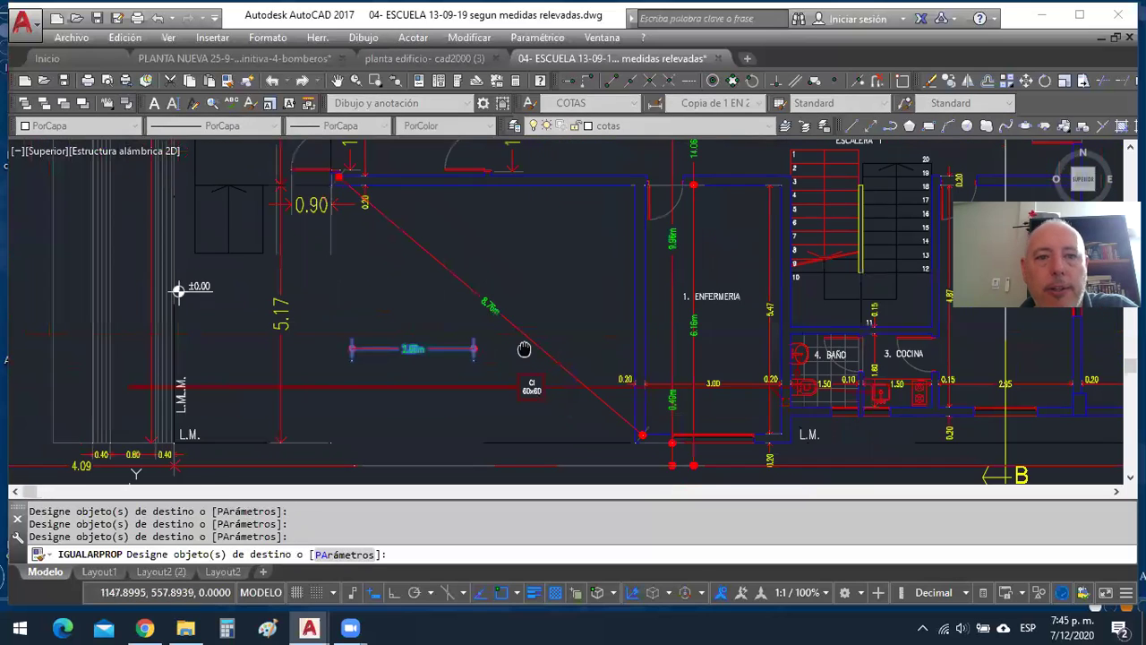
{"action": "scroll", "coordinate": [430, 268], "scroll_direction": "up", "scroll_amount": 3}
{"action": "left_click", "coordinate": [447, 269]}
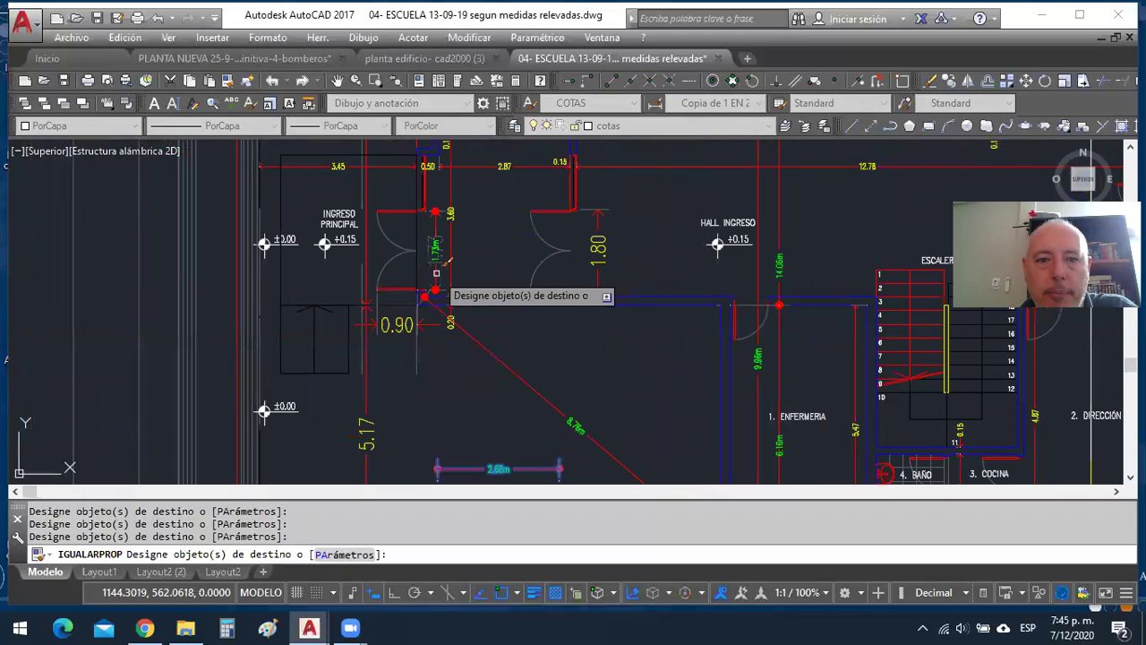
{"action": "left_click", "coordinate": [398, 322]}
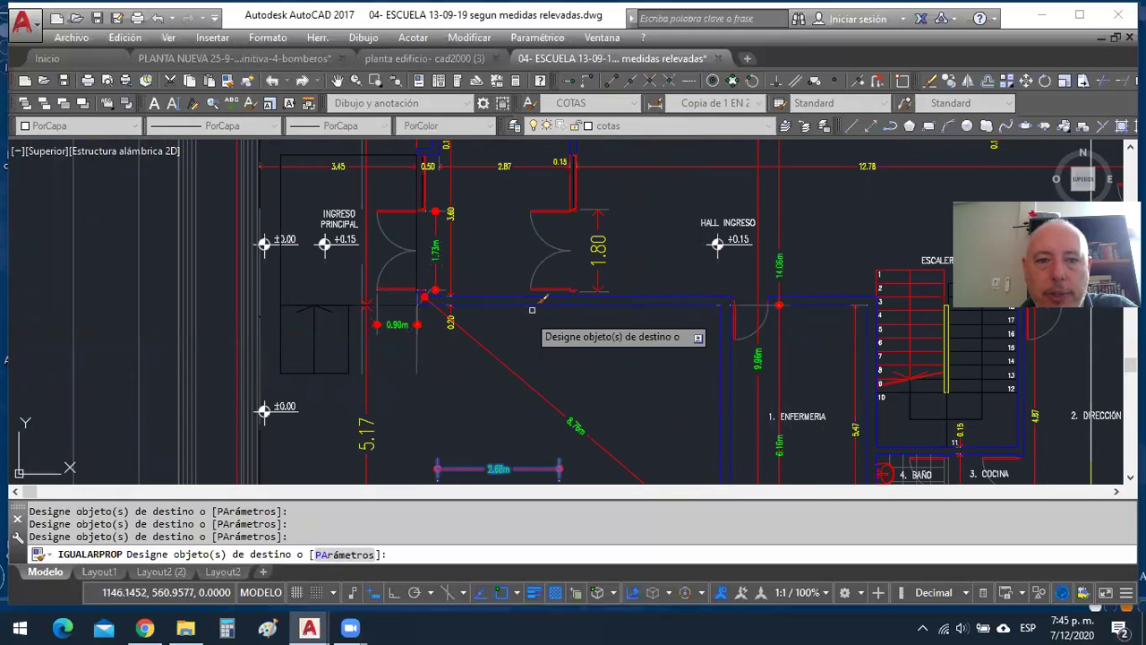
{"action": "left_click", "coordinate": [598, 266]}
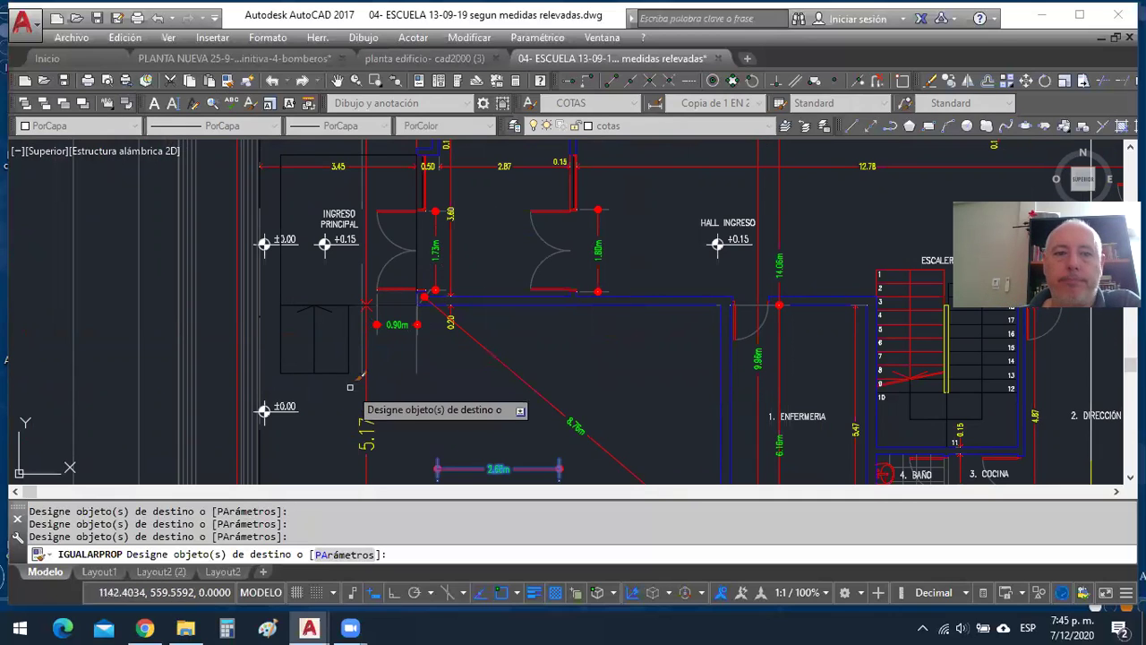
{"action": "right_click", "coordinate": [472, 399]}
{"action": "left_click", "coordinate": [479, 409]}
Switch from model space to the Layout1 sheet presentation.
{"action": "scroll", "coordinate": [277, 386], "scroll_direction": "down", "scroll_amount": 2}
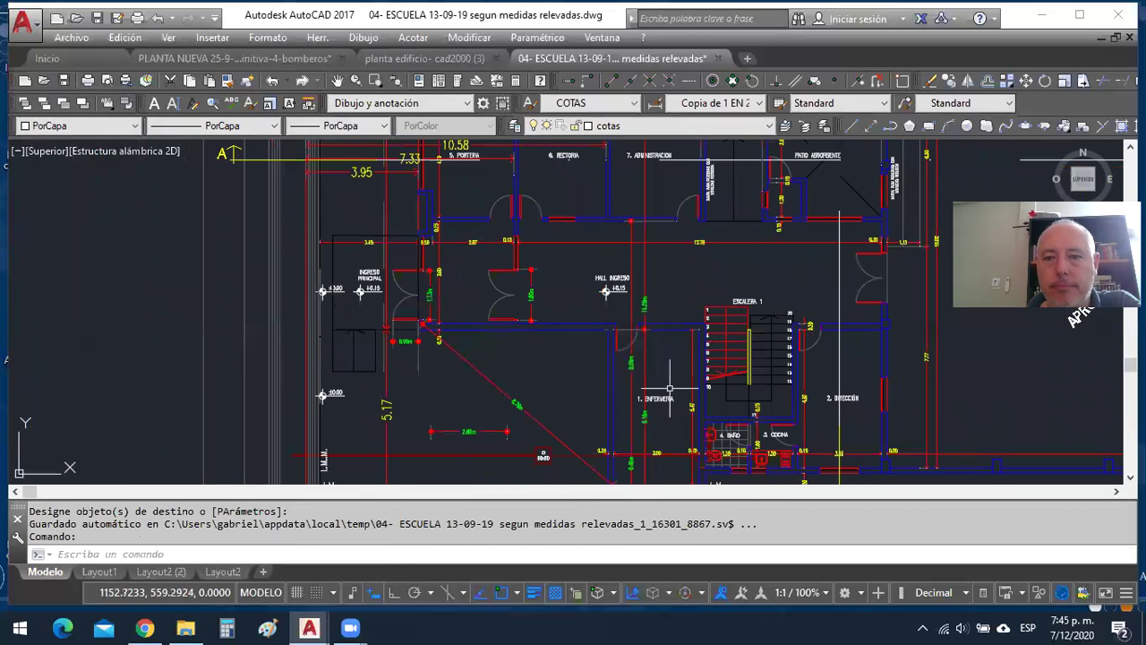
{"action": "scroll", "coordinate": [668, 389], "scroll_direction": "down", "scroll_amount": 2}
{"action": "scroll", "coordinate": [668, 390], "scroll_direction": "down", "scroll_amount": 2}
{"action": "middle_click_drag", "start_coordinate": [668, 390], "coordinate": [358, 405]}
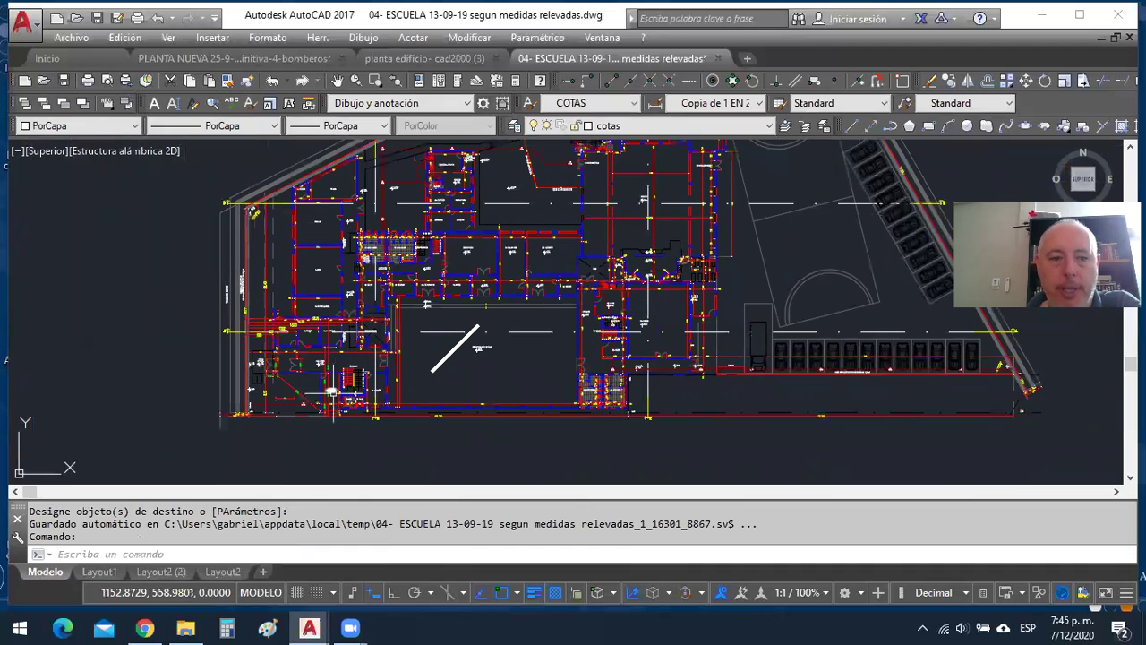
{"action": "mouse_move", "coordinate": [111, 571]}
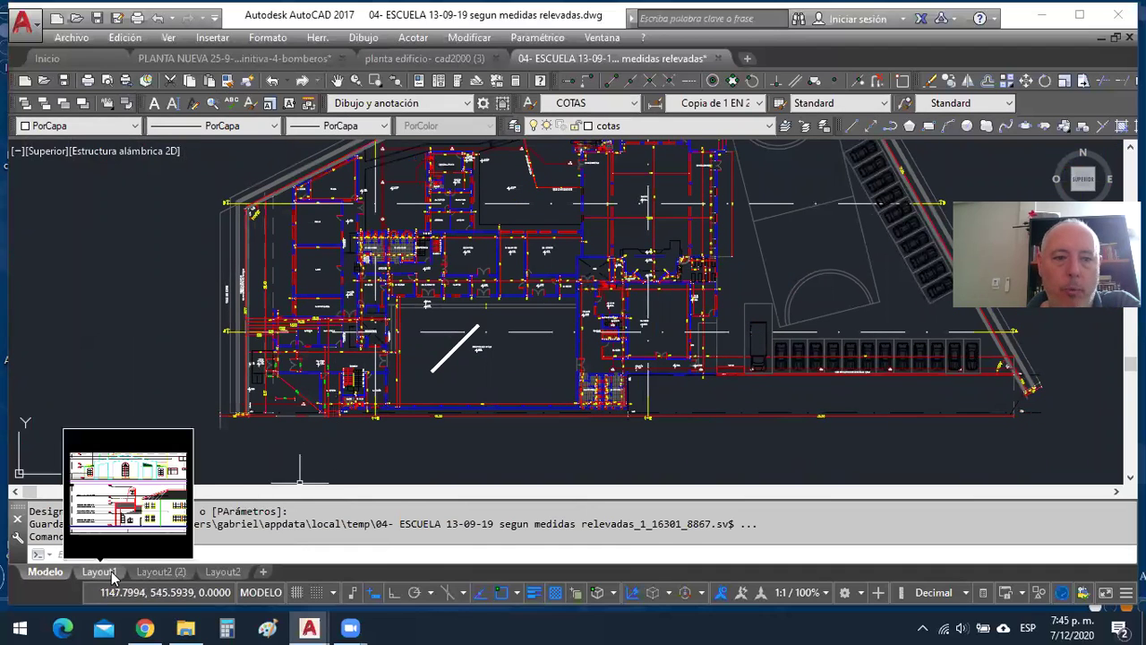
{"action": "left_click", "coordinate": [111, 572]}
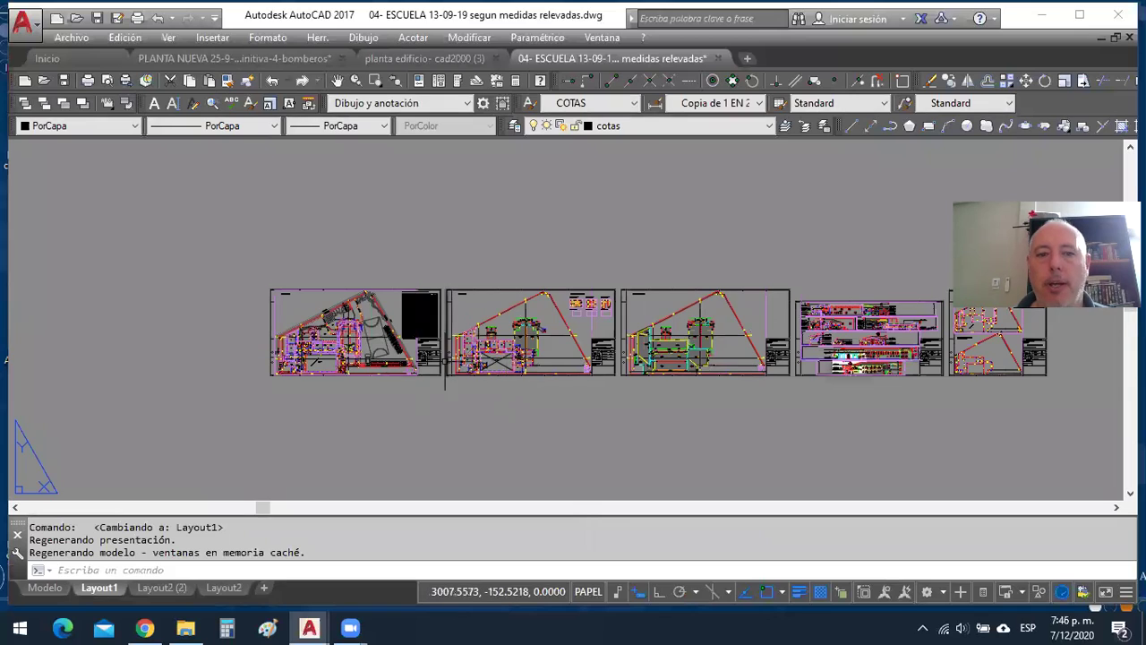
Examine the sheets in Layout1 and the title block of the first sheet.
{"action": "scroll", "coordinate": [445, 360], "scroll_direction": "up", "scroll_amount": 2}
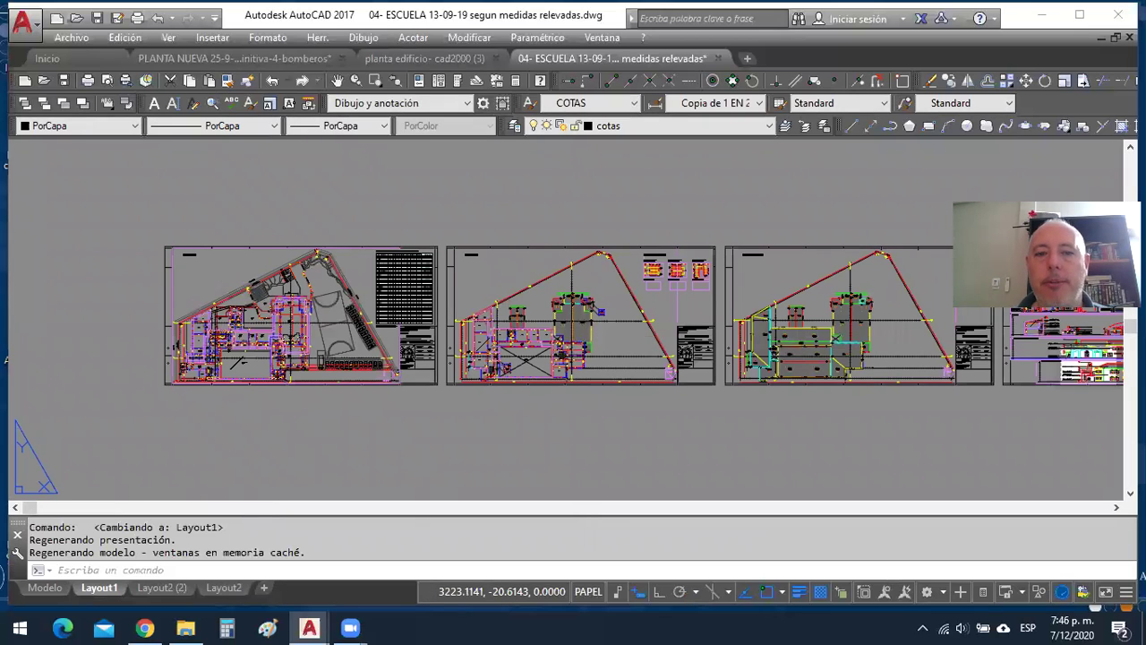
{"action": "scroll", "coordinate": [426, 349], "scroll_direction": "up", "scroll_amount": 5}
{"action": "scroll", "coordinate": [477, 312], "scroll_direction": "down", "scroll_amount": 5}
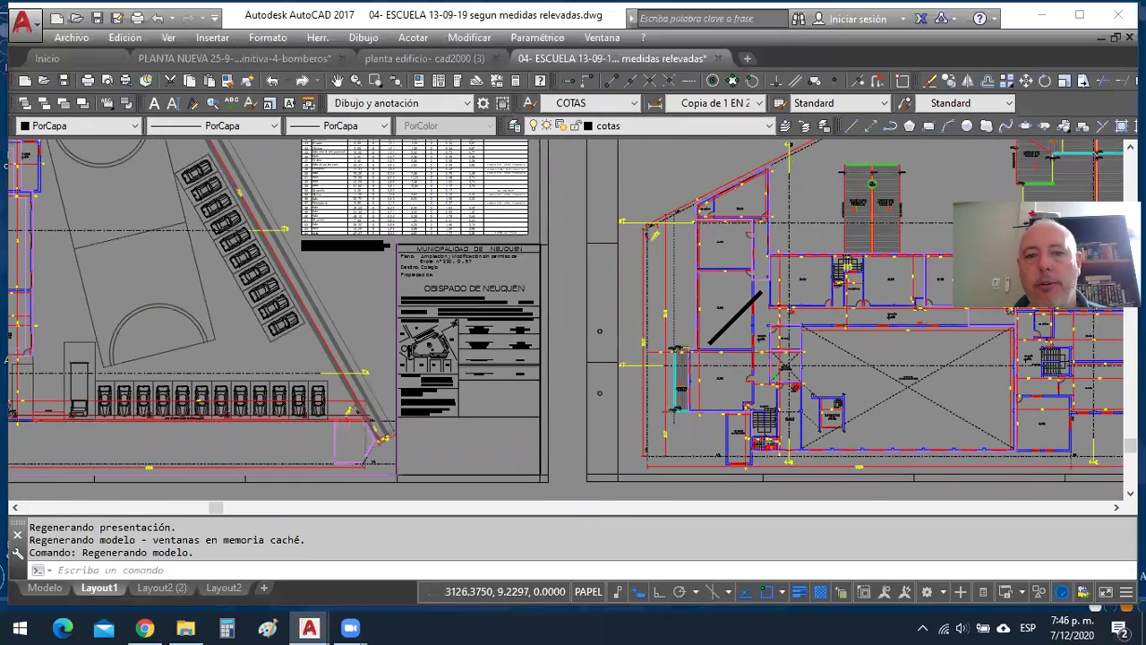
{"action": "scroll", "coordinate": [500, 365], "scroll_direction": "up", "scroll_amount": 3}
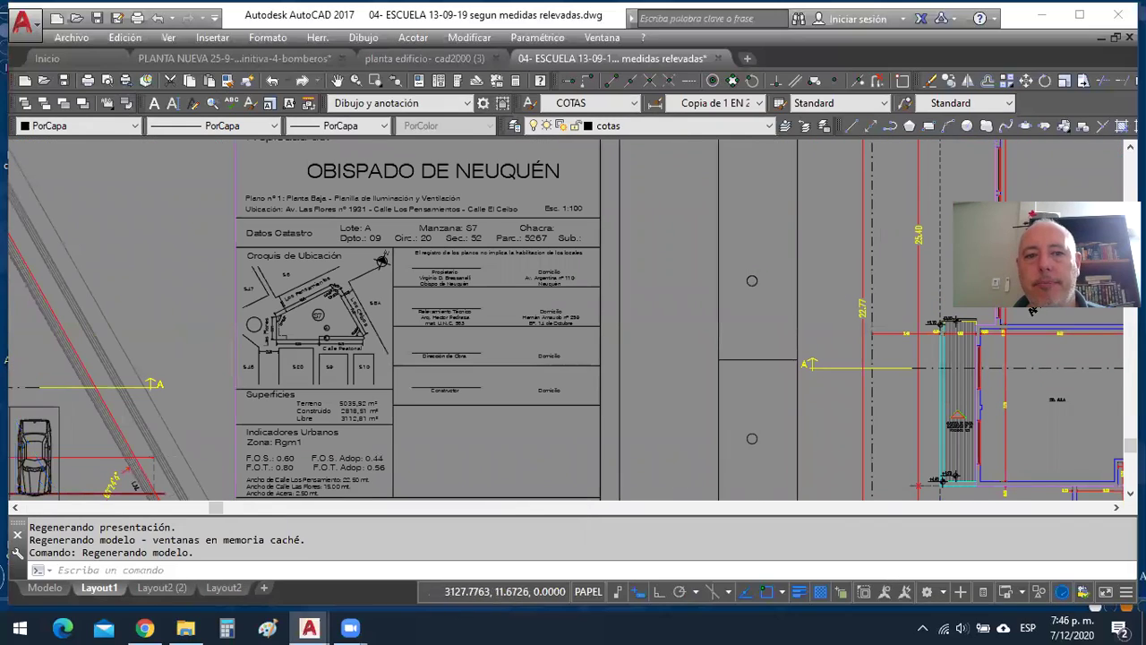
{"action": "scroll", "coordinate": [501, 358], "scroll_direction": "down", "scroll_amount": 3}
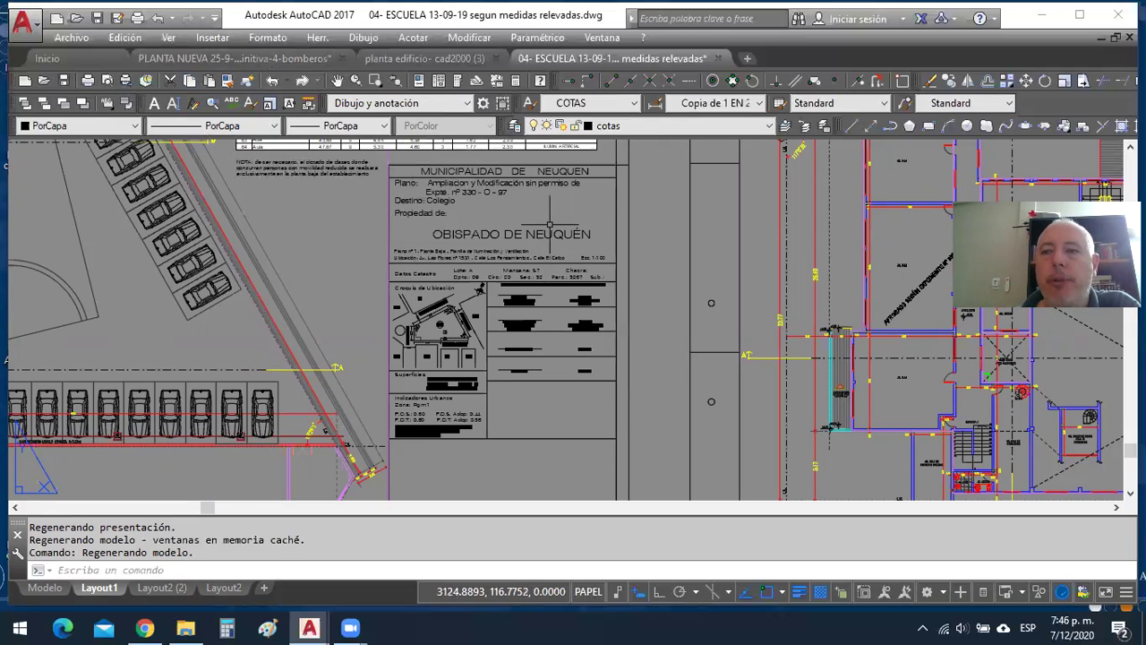
{"action": "scroll", "coordinate": [548, 228], "scroll_direction": "up", "scroll_amount": 4}
{"action": "scroll", "coordinate": [962, 419], "scroll_direction": "down", "scroll_amount": 3}
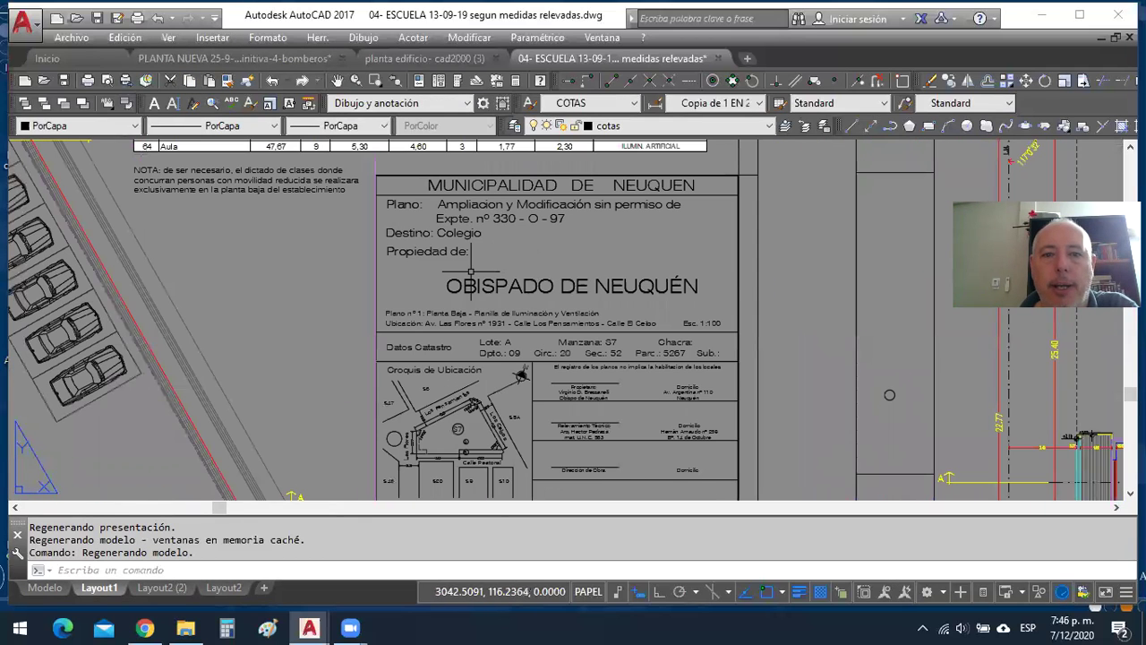
{"action": "scroll", "coordinate": [452, 243], "scroll_direction": "up", "scroll_amount": 2}
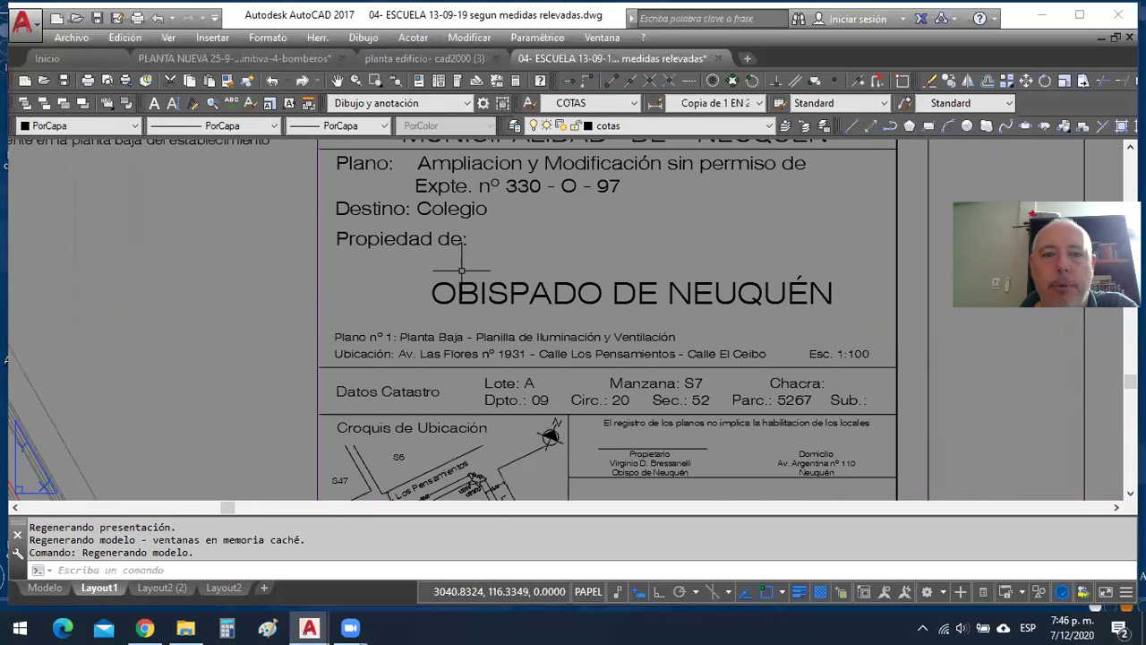
Replace the owner text OBISPADO DE NEUQUÉN in the title block with UNCOMA FACIAS.
{"action": "left_click", "coordinate": [521, 285]}
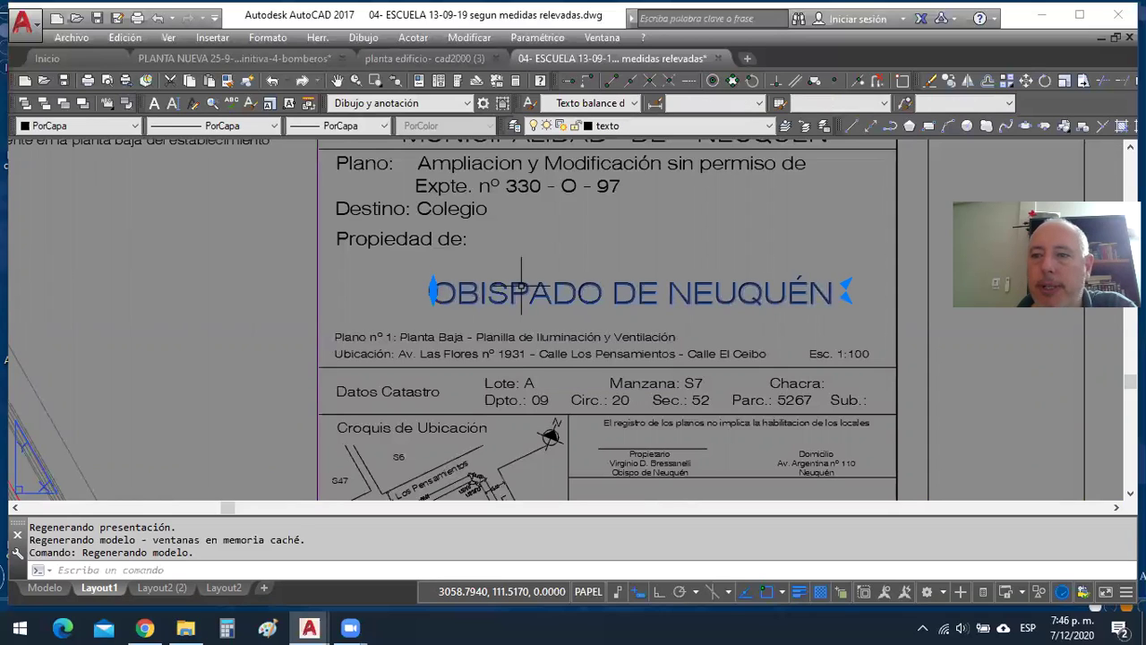
{"action": "double_click", "coordinate": [524, 288]}
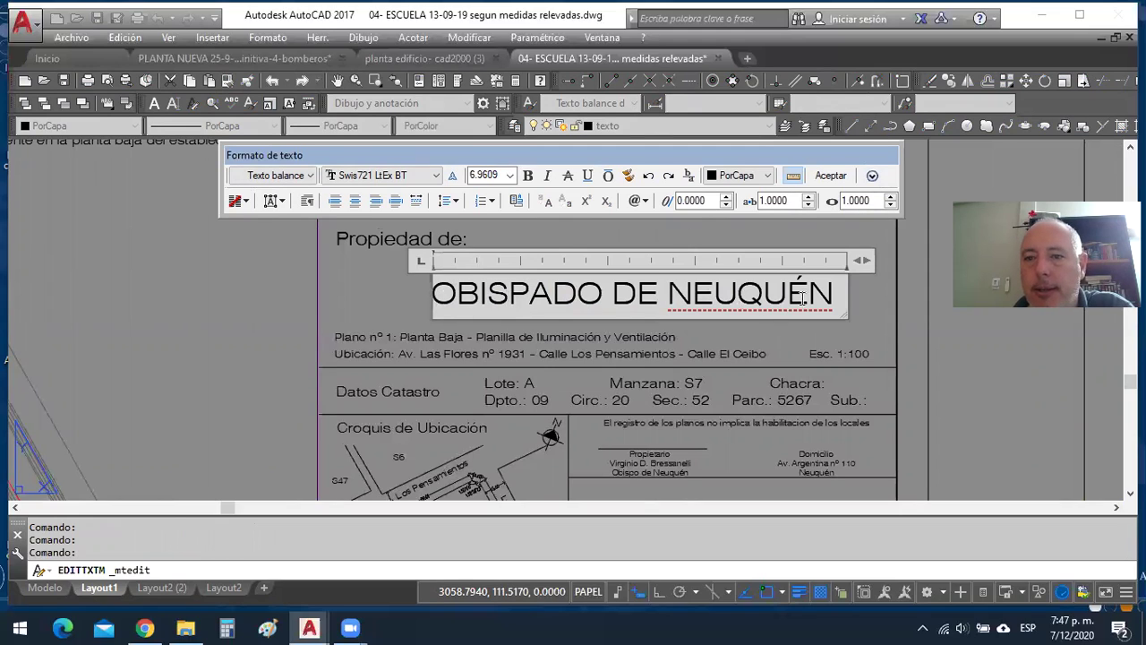
{"action": "left_click_drag", "start_coordinate": [832, 296], "coordinate": [431, 292]}
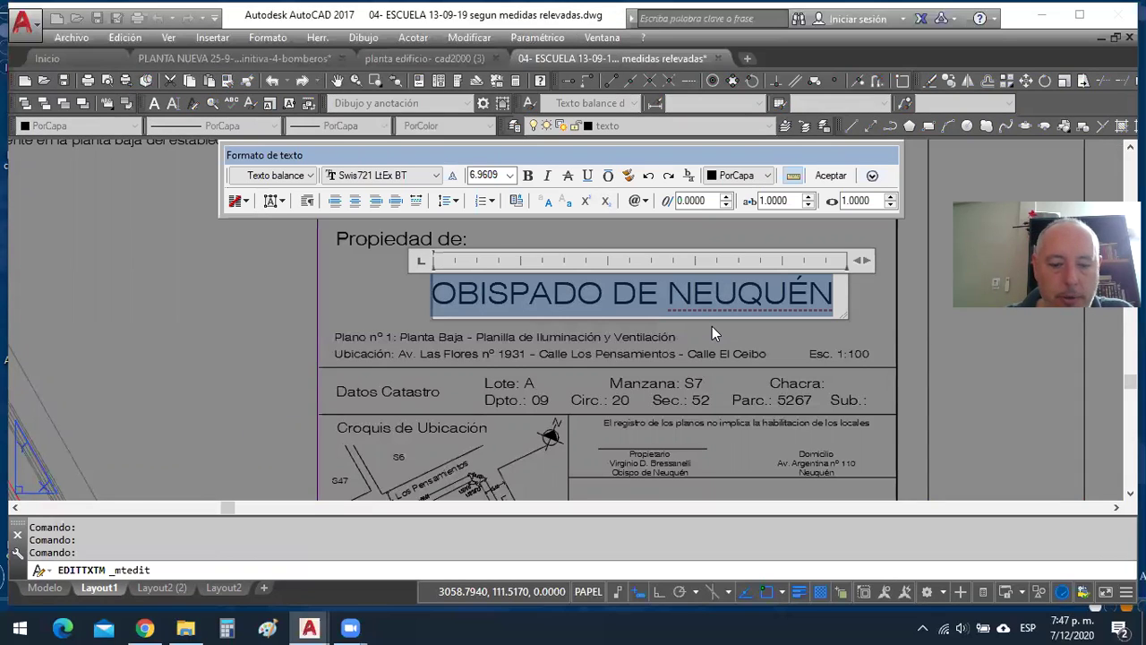
{"action": "type", "text": "UNCOMA FACIAS"}
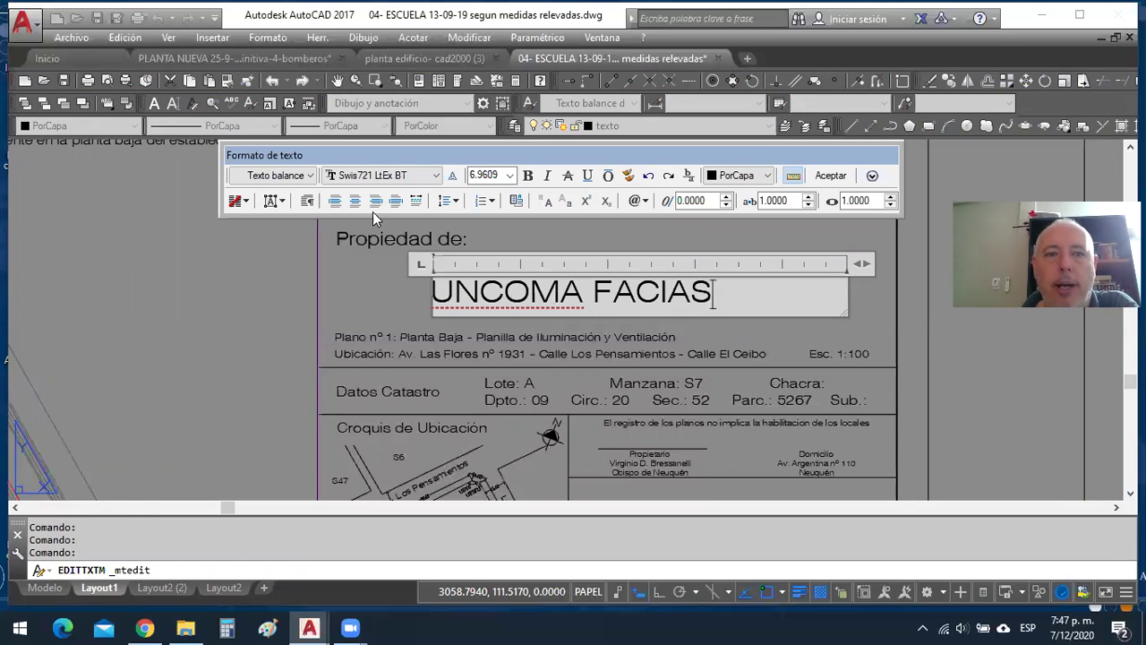
Select the UNCOMA FACIAS owner text in the title block and try the Symbol font on it.
{"action": "left_click", "coordinate": [436, 176]}
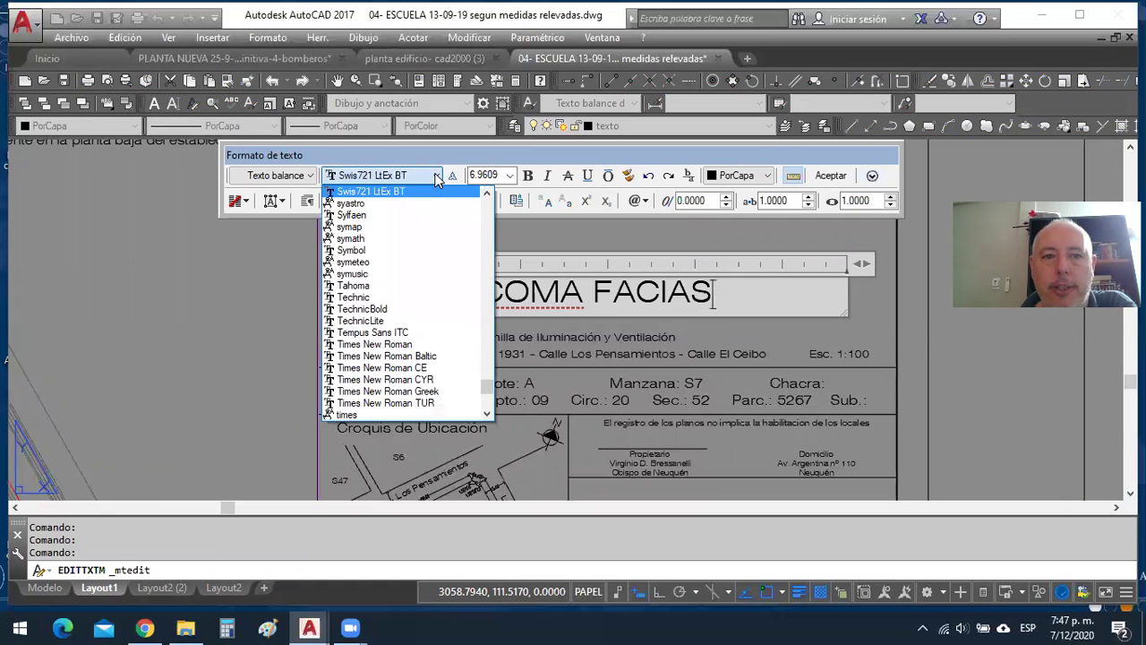
{"action": "left_click", "coordinate": [349, 250]}
{"action": "left_click_drag", "start_coordinate": [714, 296], "coordinate": [439, 308]}
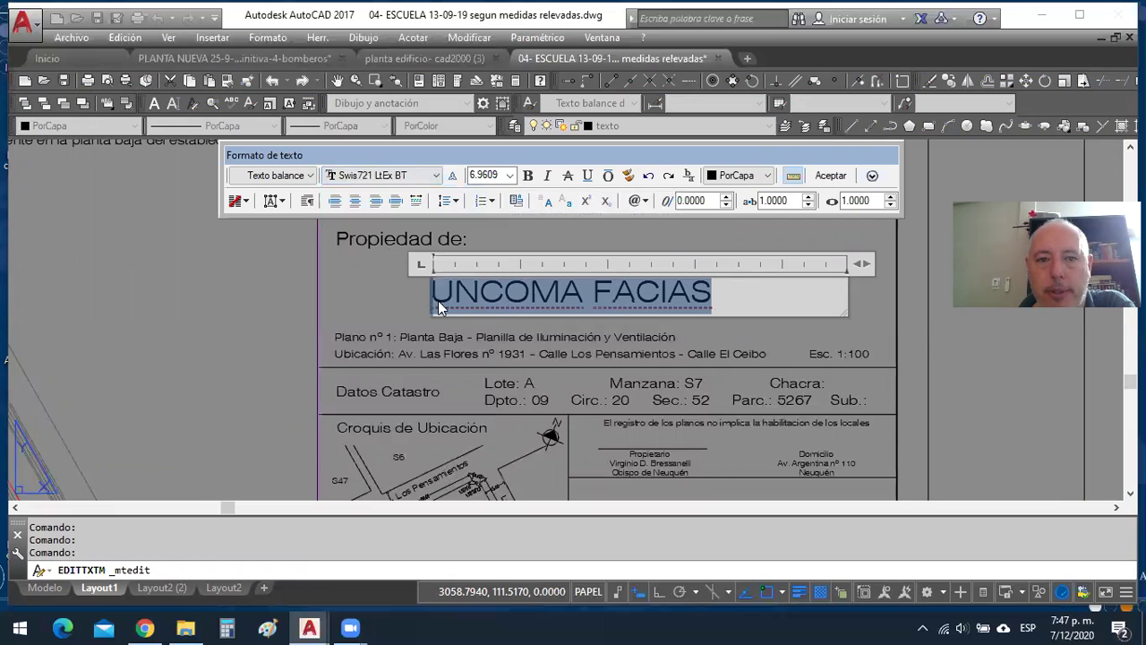
{"action": "left_click", "coordinate": [436, 174]}
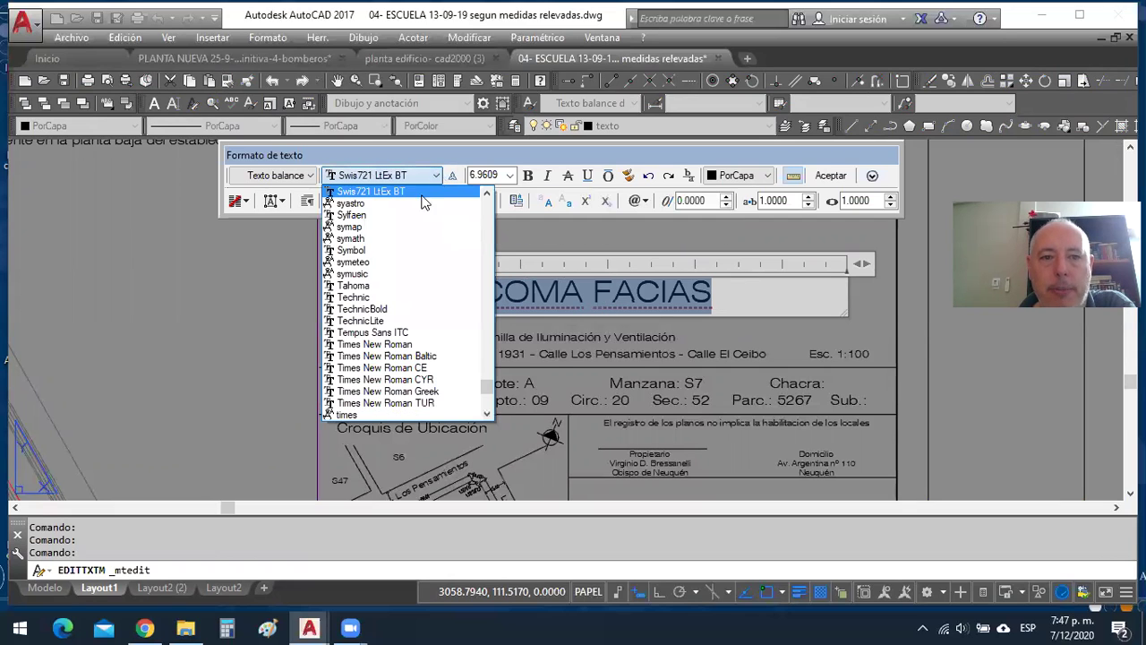
{"action": "left_click", "coordinate": [382, 250]}
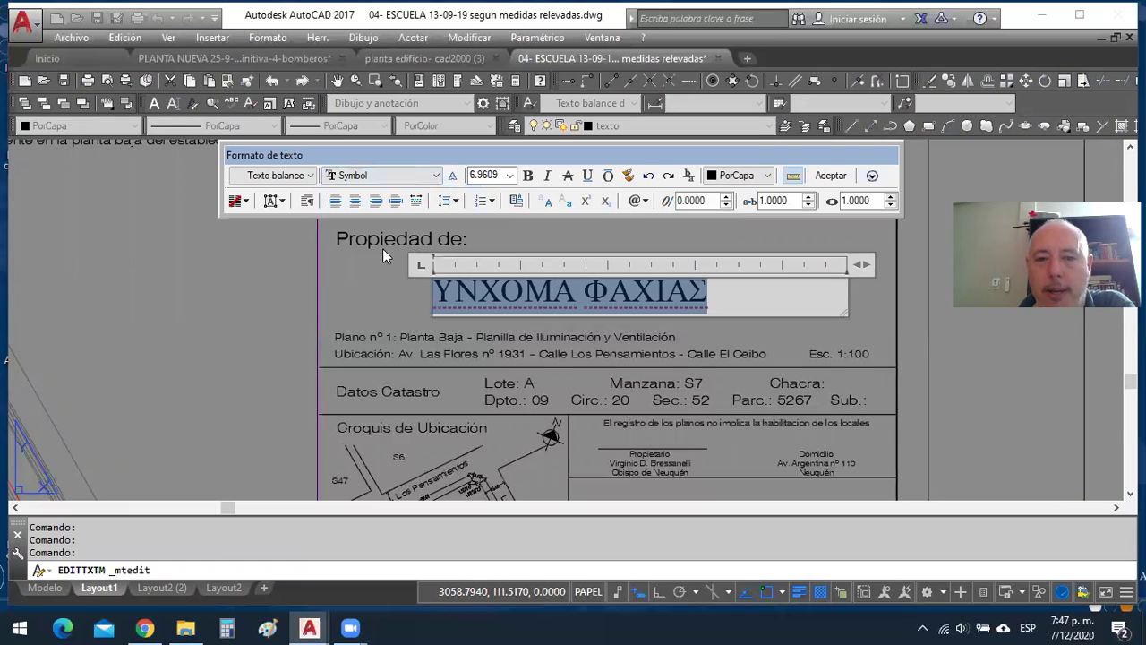
Change the font of the UNCOMA FACIAS text to Tahoma and make it bold.
{"action": "left_click", "coordinate": [437, 176]}
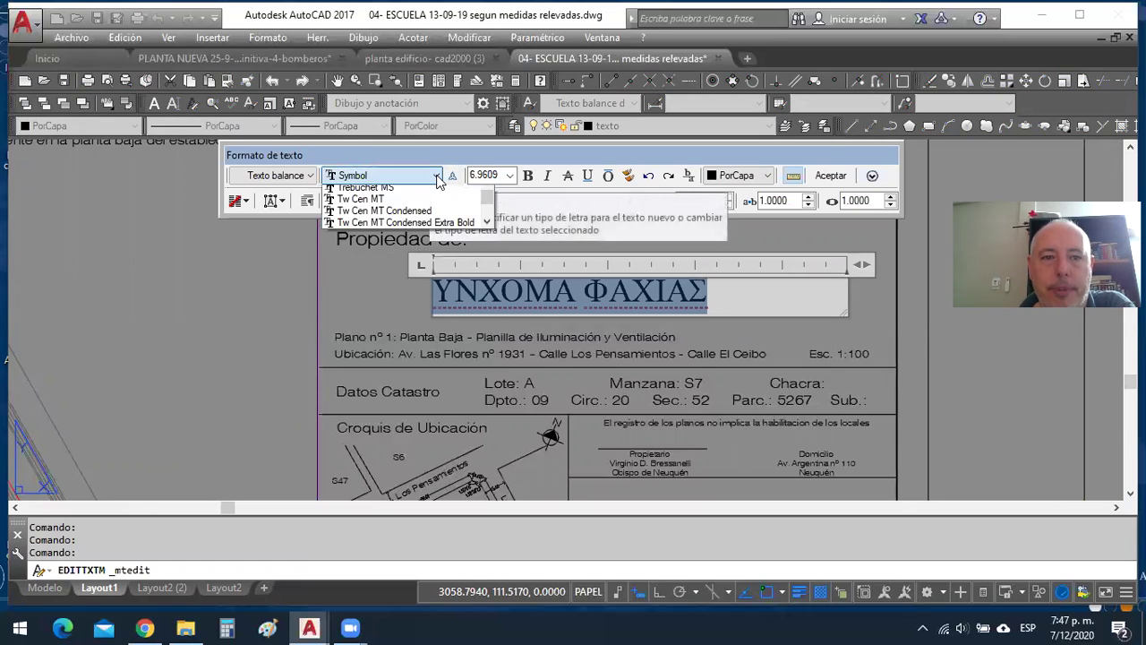
{"action": "left_click", "coordinate": [391, 228]}
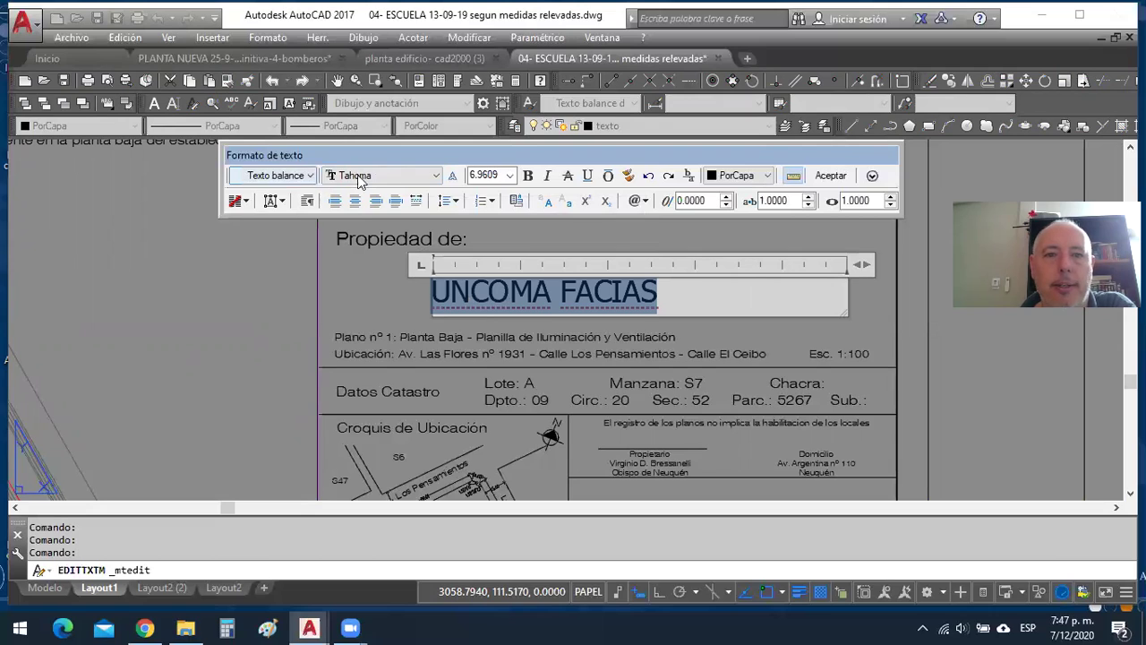
{"action": "left_click", "coordinate": [509, 175]}
{"action": "left_click", "coordinate": [511, 177]}
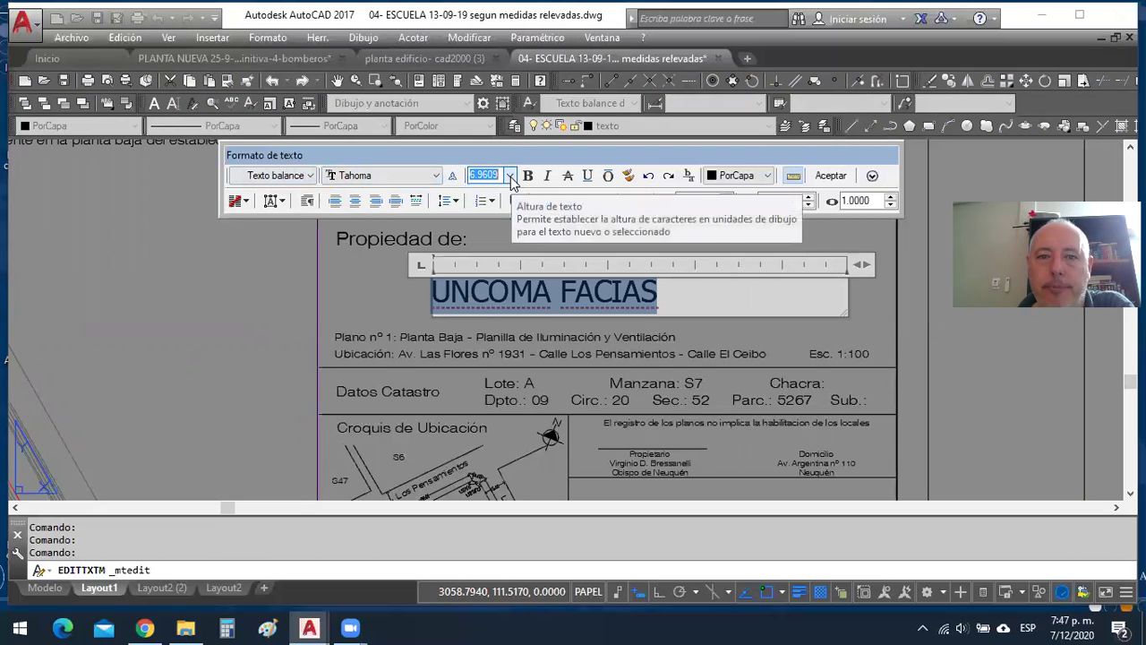
{"action": "left_click", "coordinate": [528, 176]}
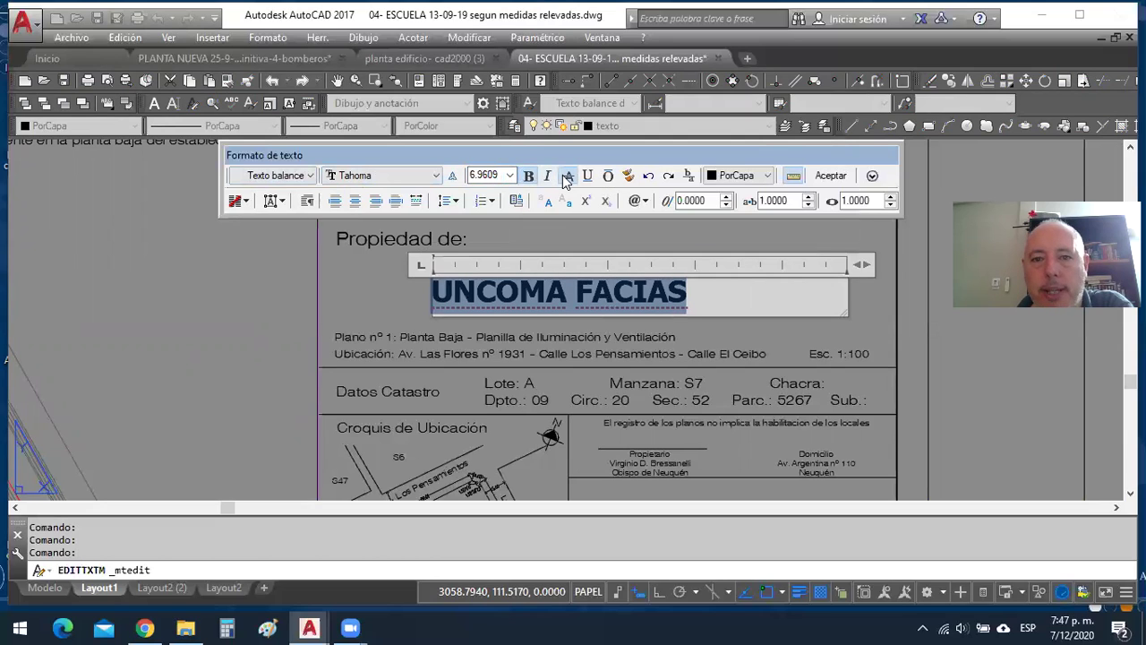
{"action": "left_click", "coordinate": [568, 177]}
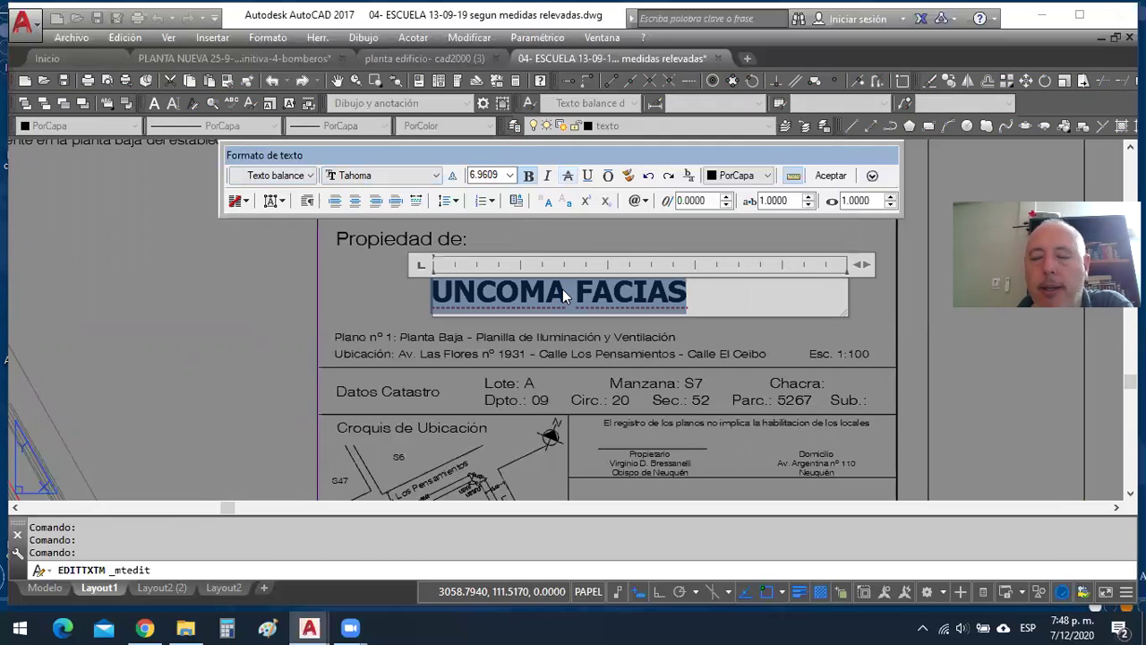
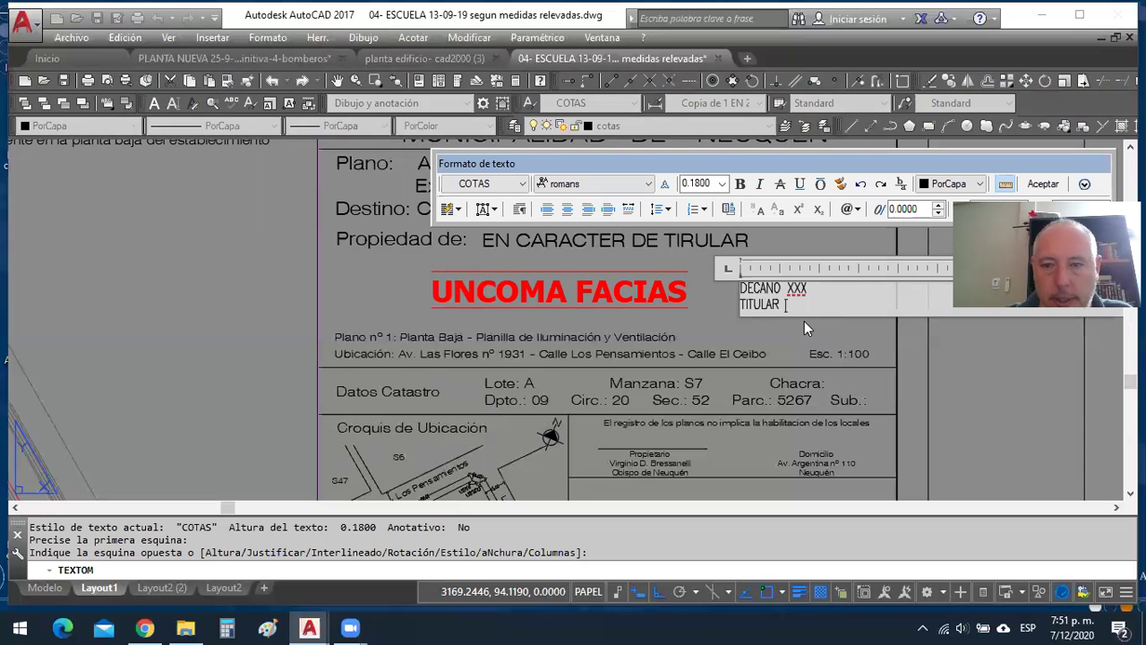
Complete the multiline text beside UNCOMA FACIAS with TITULAR YYY and a third line ALUMNO ZZZ, and finish the text.
{"action": "type", "text": "YYY"}
{"action": "key", "text": "Return"}
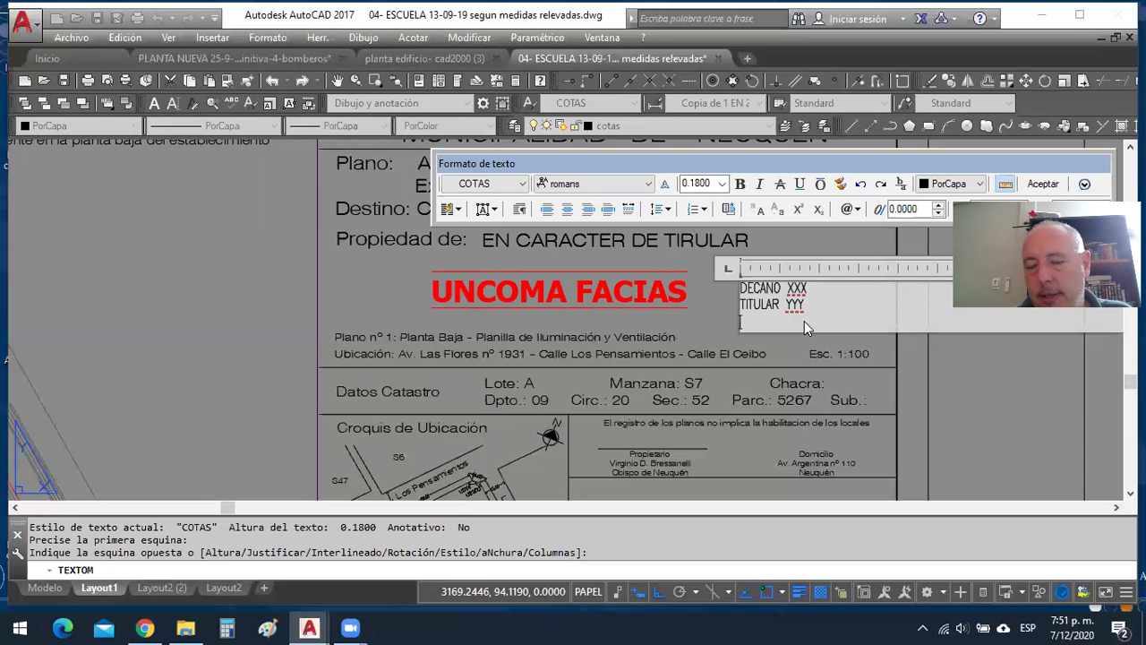
{"action": "type", "text": "ALUM"}
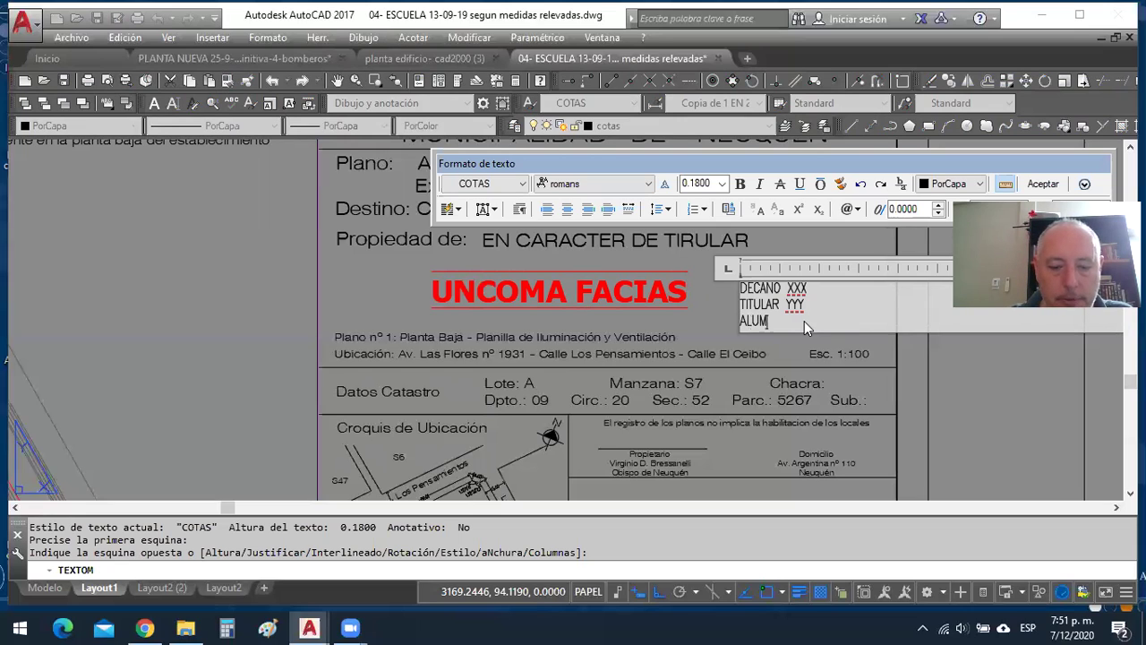
{"action": "type", "text": "NO ZZZ"}
{"action": "key", "text": "Return"}
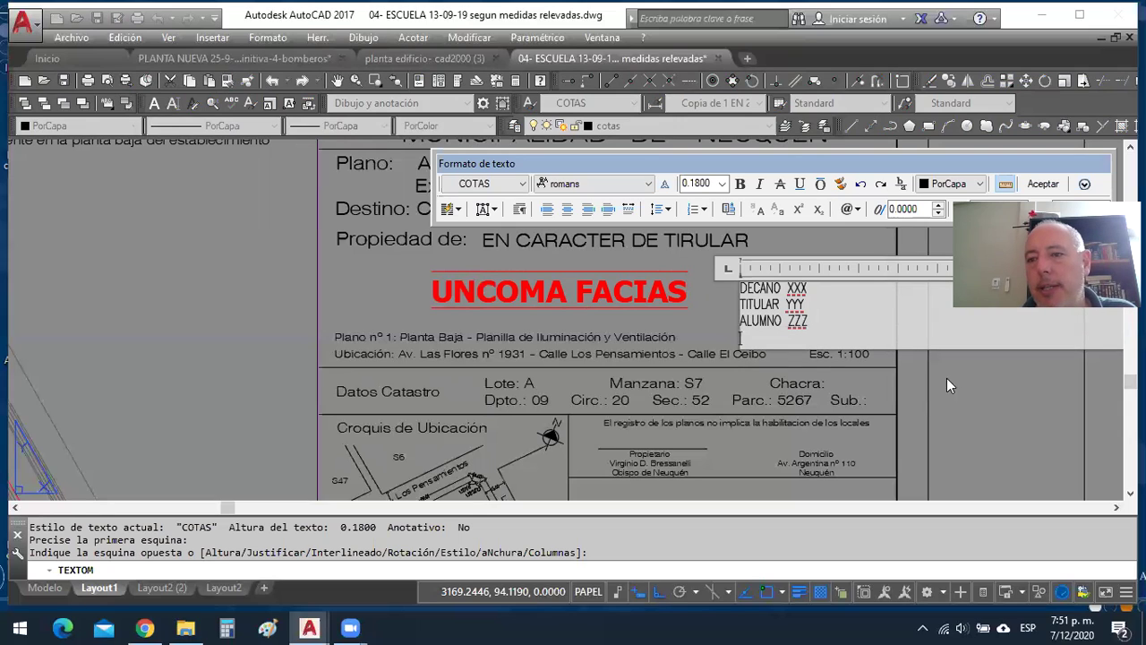
{"action": "key", "text": "Escape"}
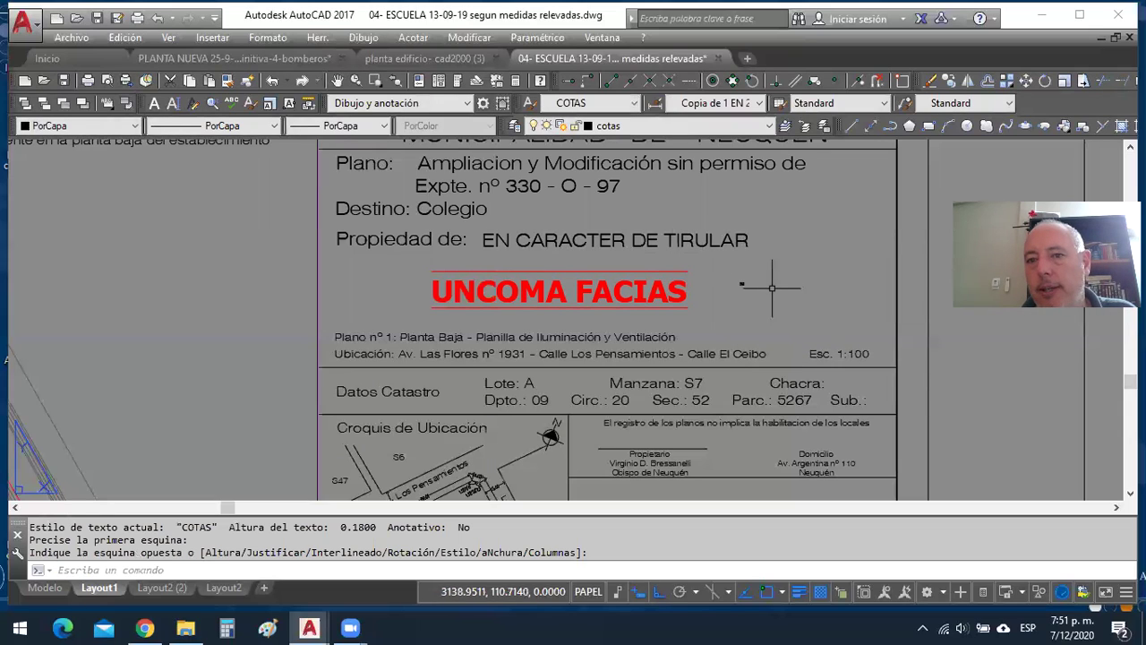
Open the small DECANO, TITULAR and ALUMNO text for editing and try to set its text height to 1.
{"action": "scroll", "coordinate": [742, 302], "scroll_direction": "up", "scroll_amount": 6}
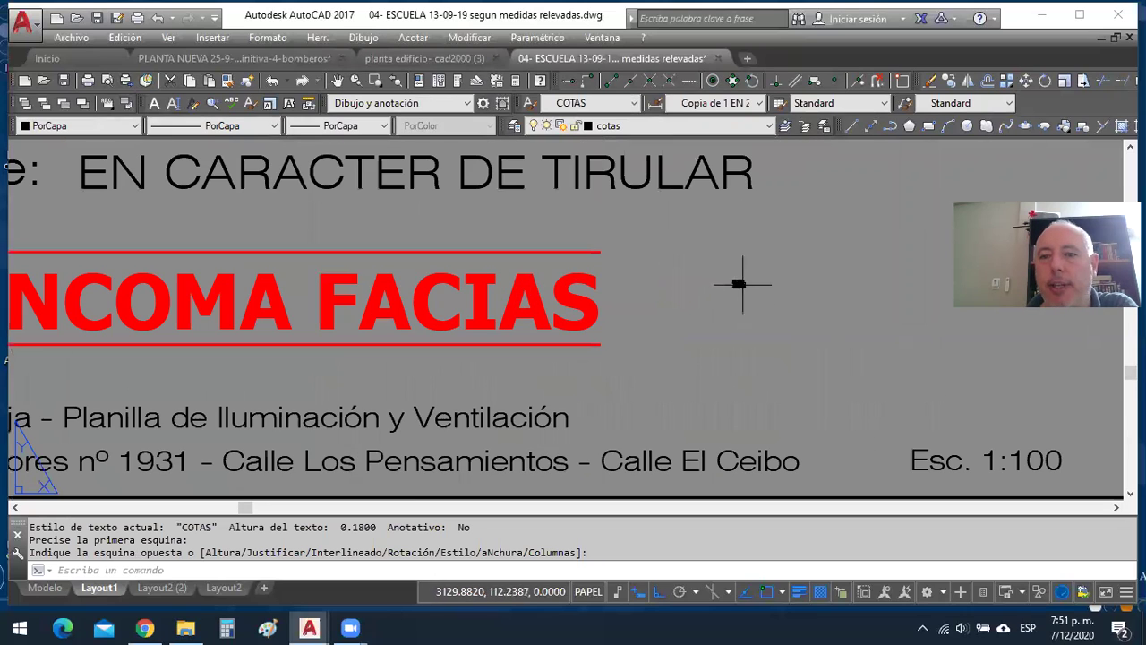
{"action": "scroll", "coordinate": [737, 264], "scroll_direction": "up", "scroll_amount": 5}
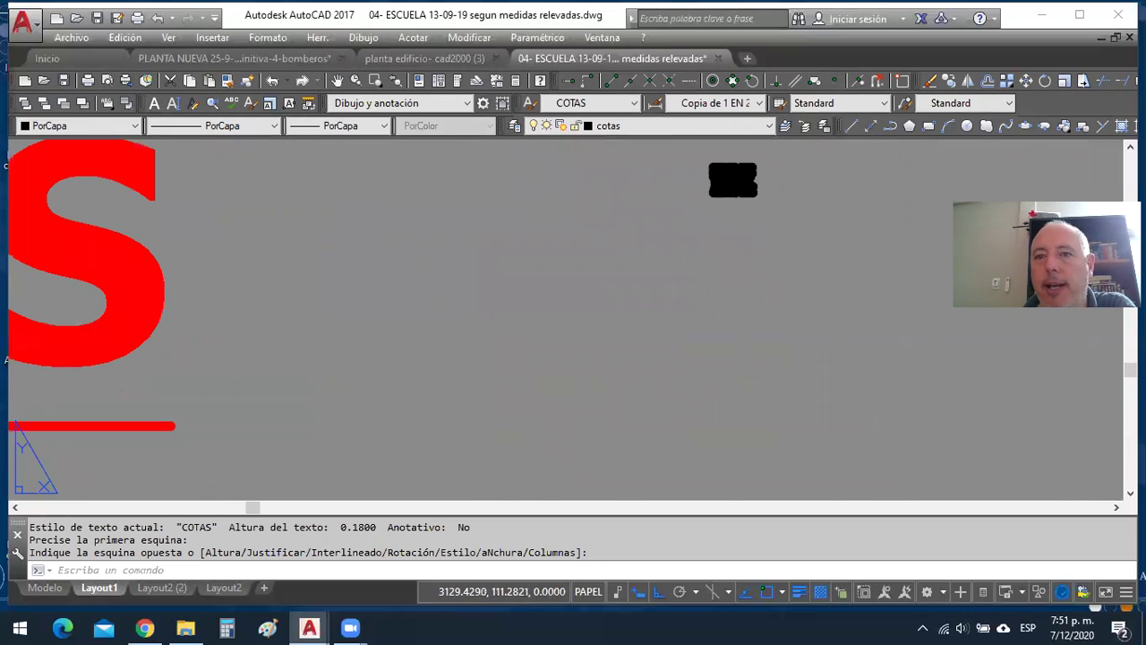
{"action": "scroll", "coordinate": [733, 184], "scroll_direction": "down", "scroll_amount": 3}
{"action": "scroll", "coordinate": [734, 192], "scroll_direction": "down", "scroll_amount": 3}
{"action": "middle_click_drag", "start_coordinate": [733, 195], "coordinate": [708, 230]}
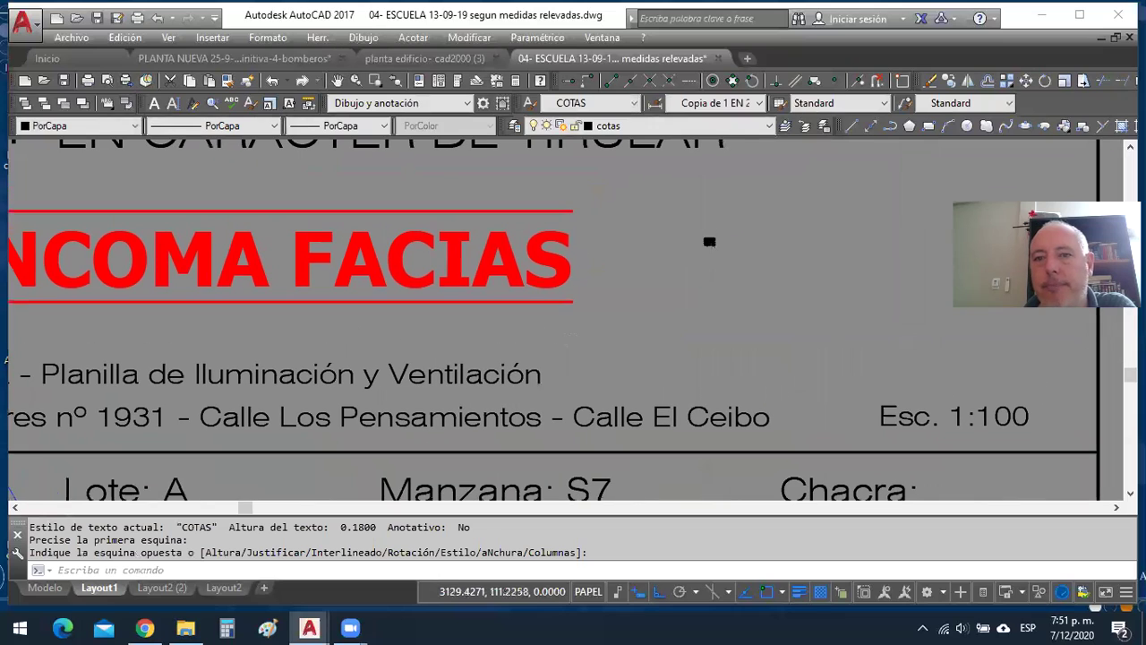
{"action": "double_click", "coordinate": [712, 240]}
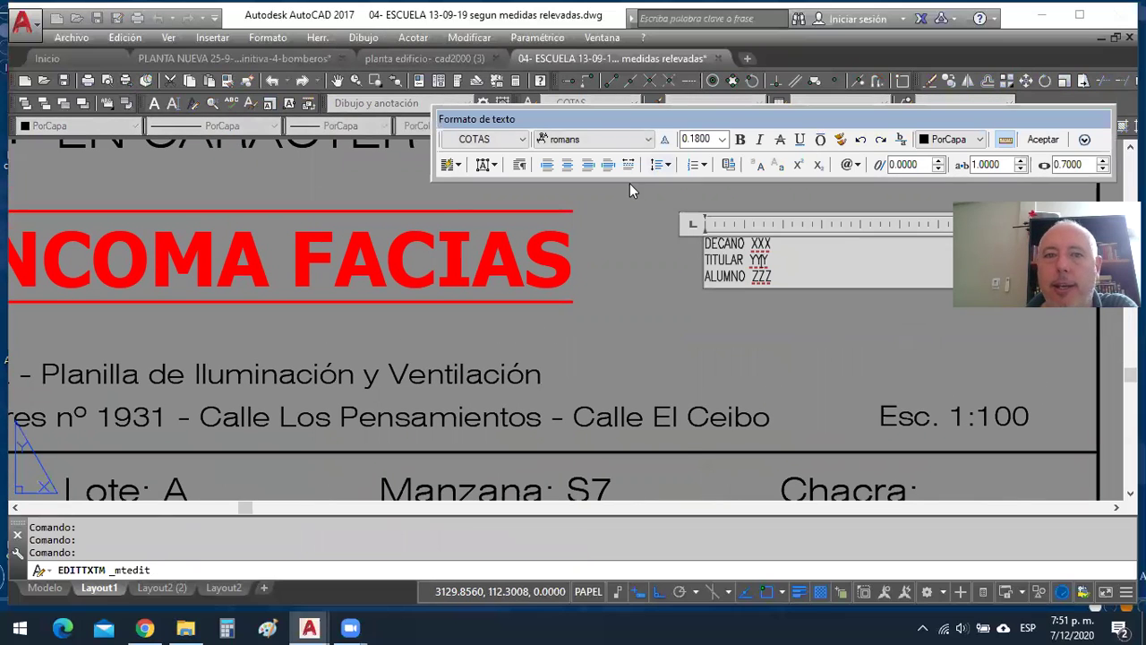
{"action": "middle_click_drag", "start_coordinate": [585, 209], "coordinate": [564, 207]}
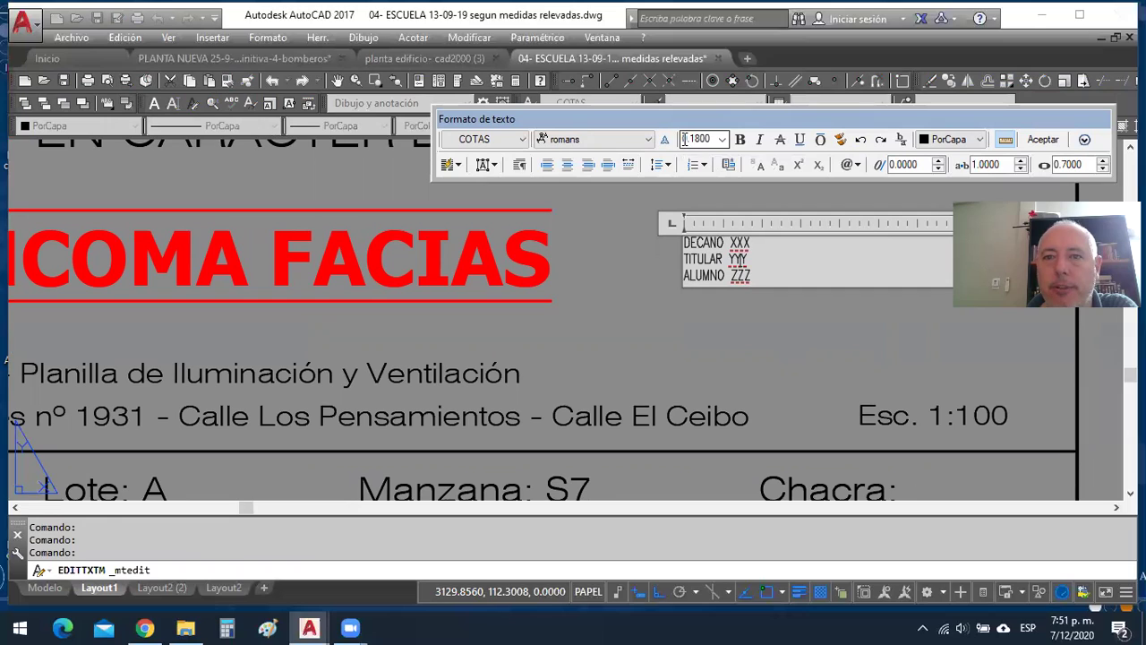
{"action": "double_click", "coordinate": [707, 138]}
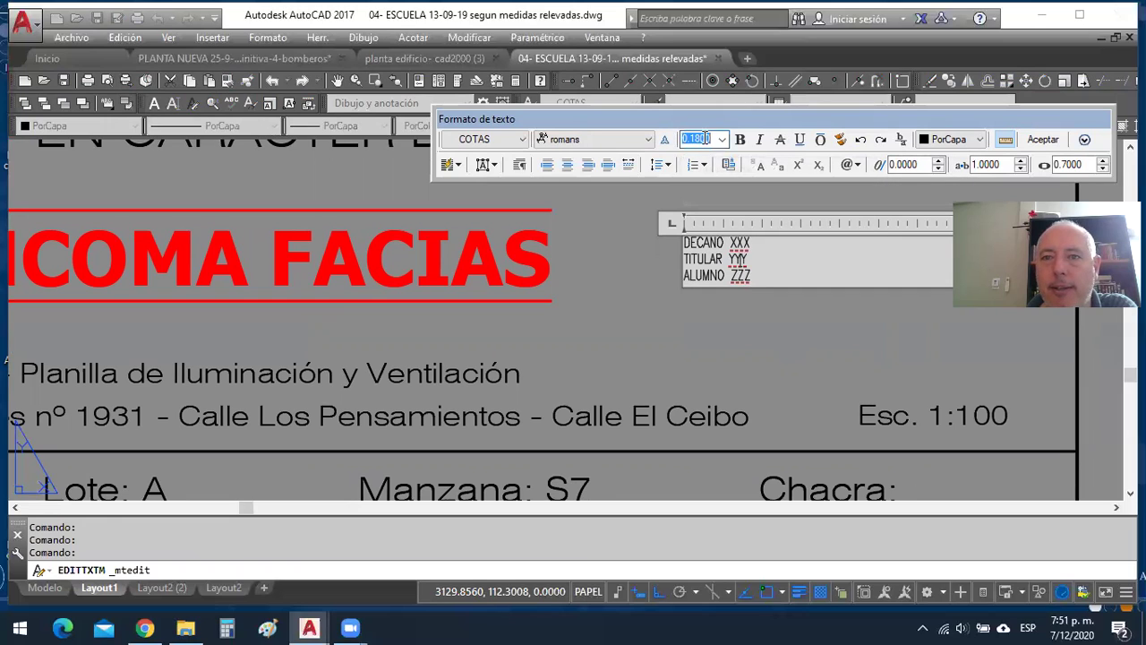
{"action": "type", "text": "1"}
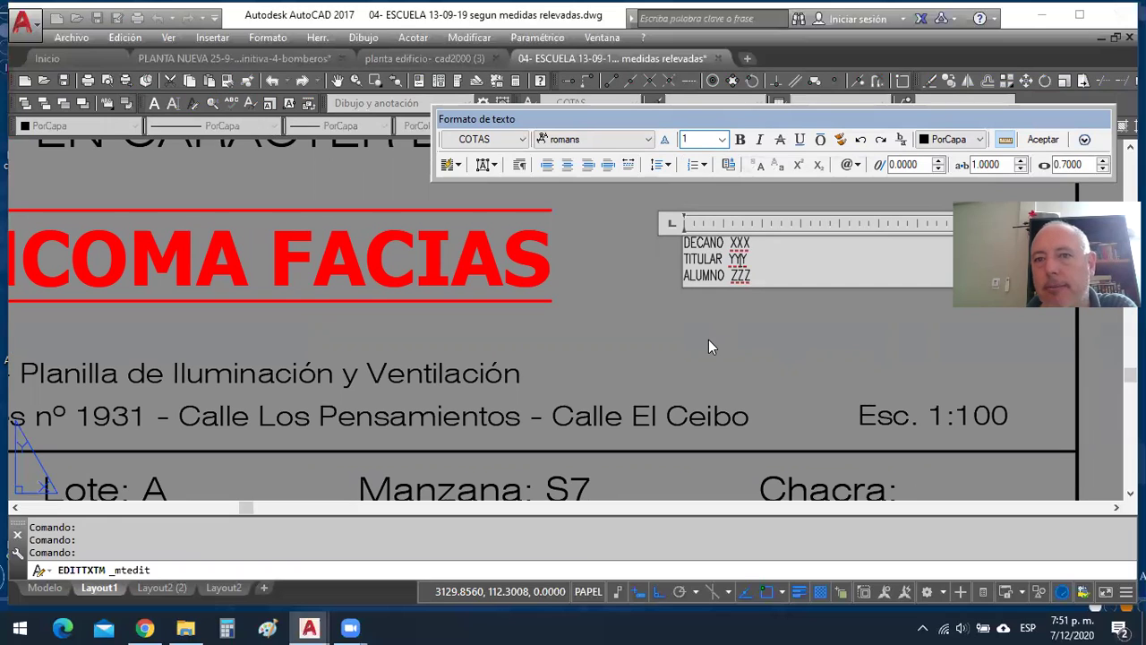
{"action": "key", "text": "Return"}
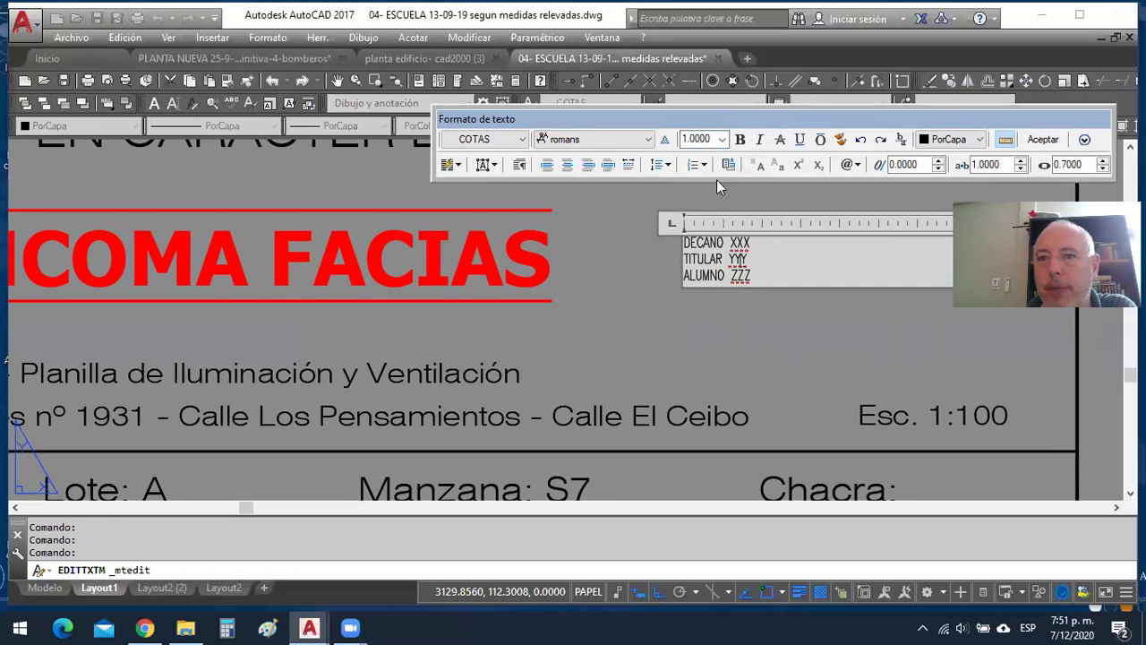
{"action": "left_click", "coordinate": [744, 305]}
Reopen the DECANO, TITULAR and ALUMNO text and try the existing 1.0000 height option on it, removing the accidental line break.
{"action": "scroll", "coordinate": [691, 249], "scroll_direction": "up", "scroll_amount": 2}
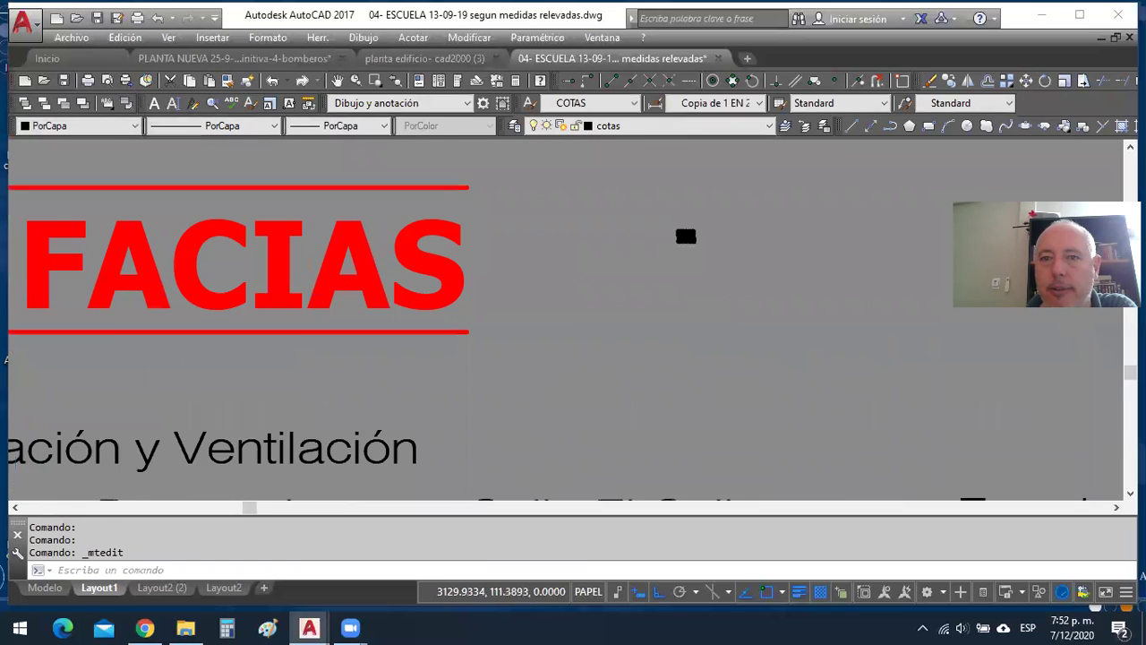
{"action": "scroll", "coordinate": [686, 236], "scroll_direction": "down", "scroll_amount": 2}
{"action": "left_click", "coordinate": [686, 238]}
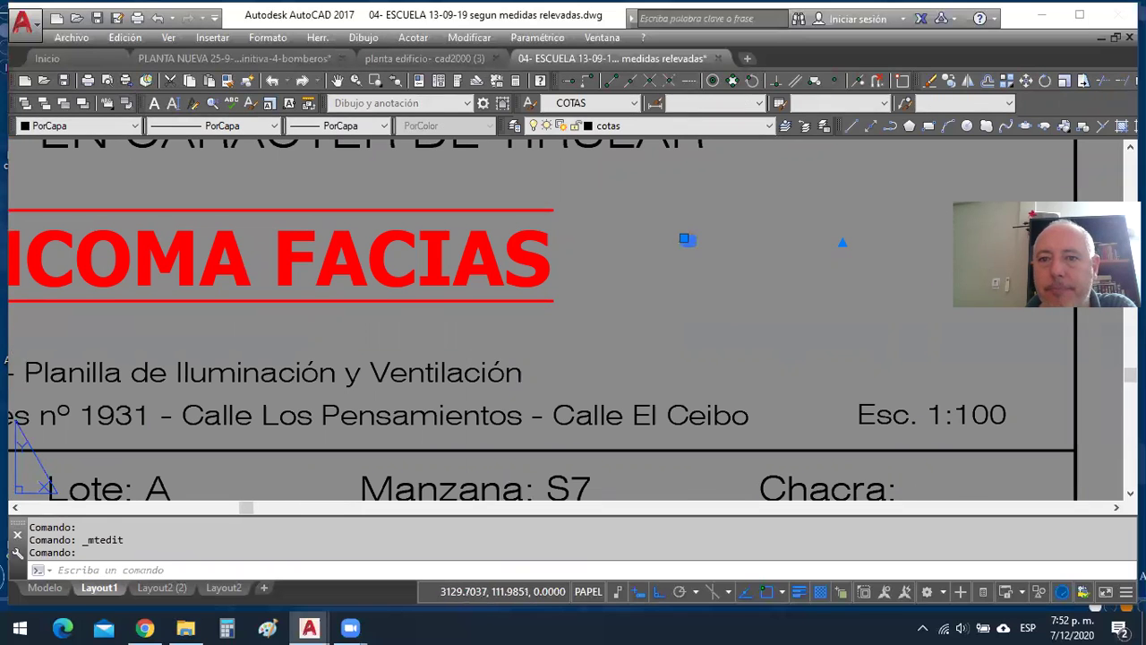
{"action": "double_click", "coordinate": [686, 238]}
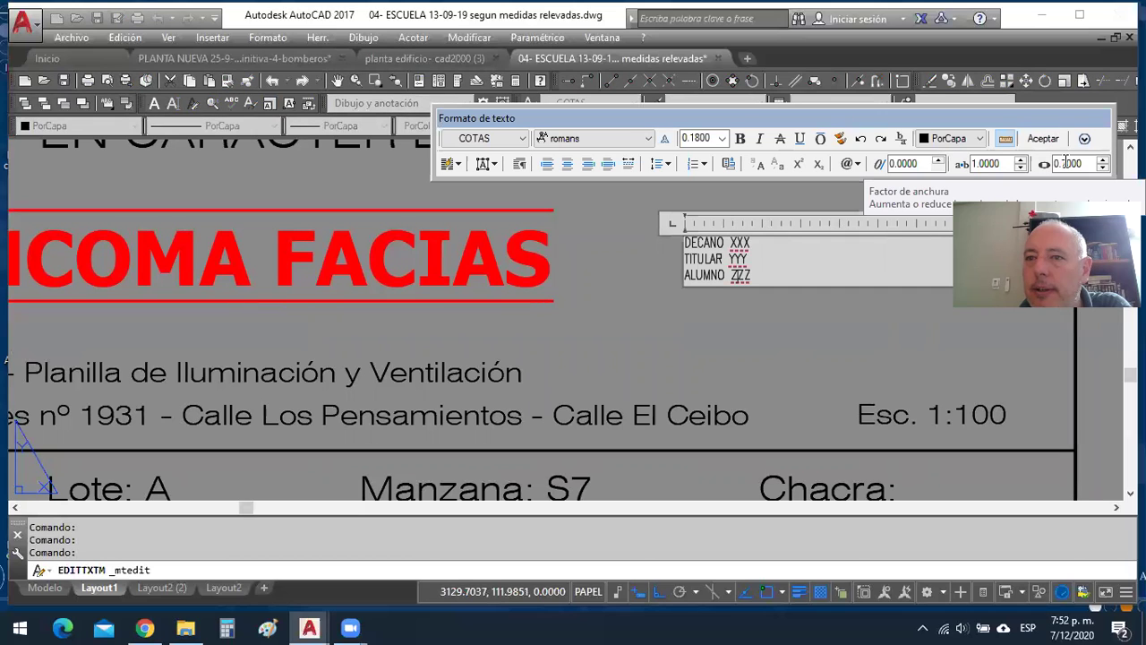
{"action": "left_click", "coordinate": [722, 139]}
{"action": "left_click", "coordinate": [720, 154]}
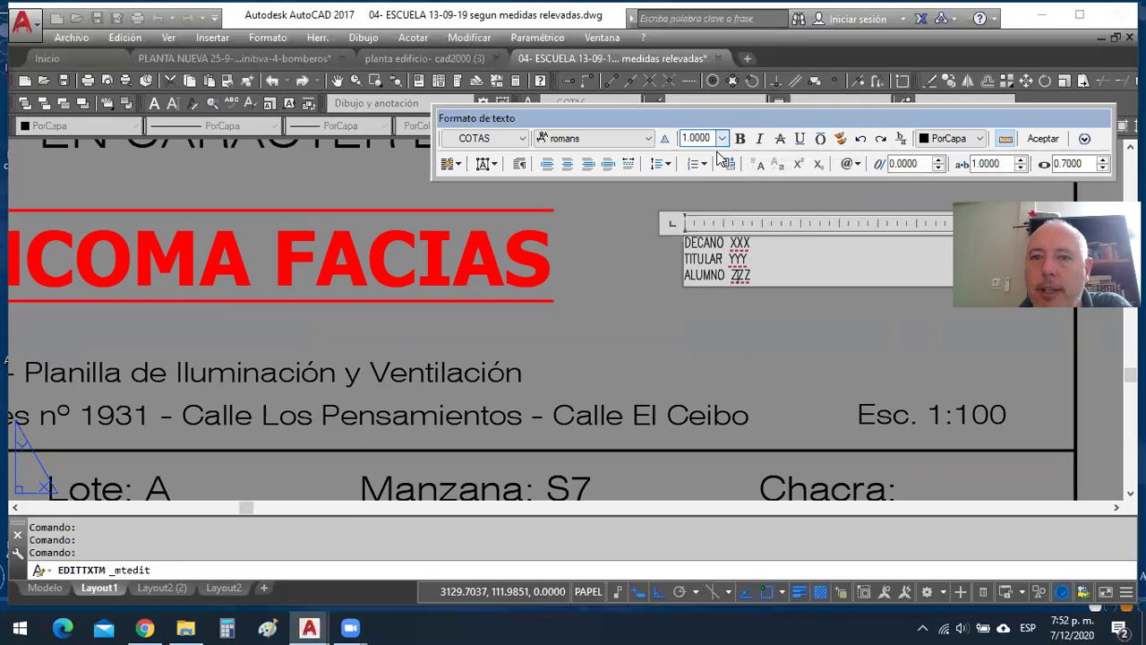
{"action": "key", "text": "Return"}
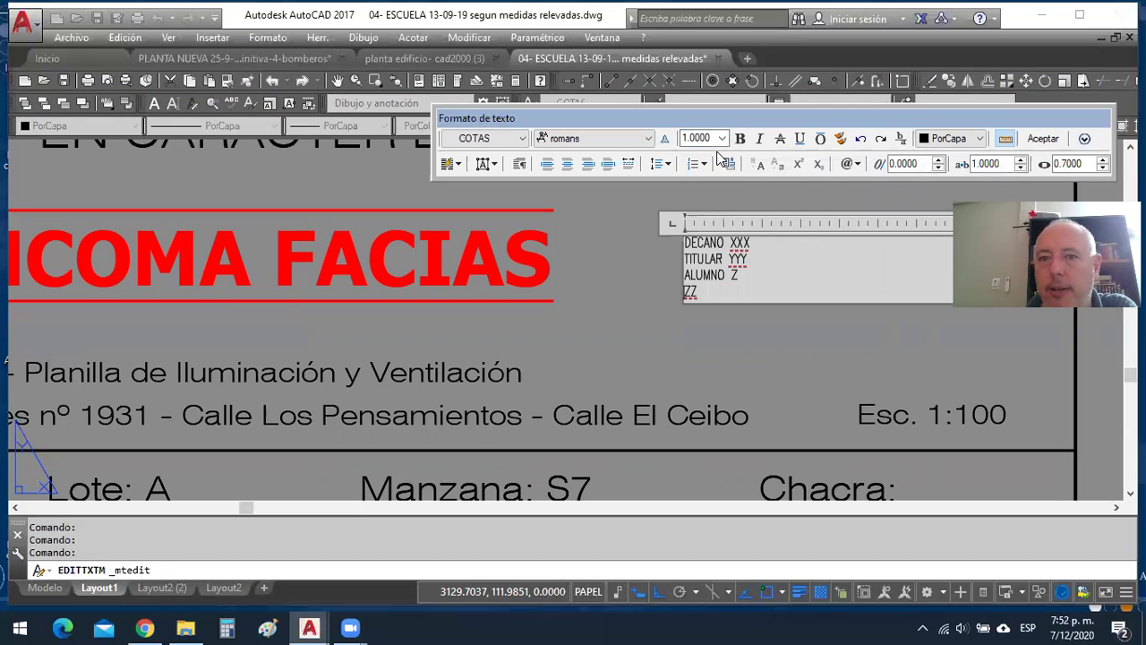
{"action": "key", "text": "BackSpace"}
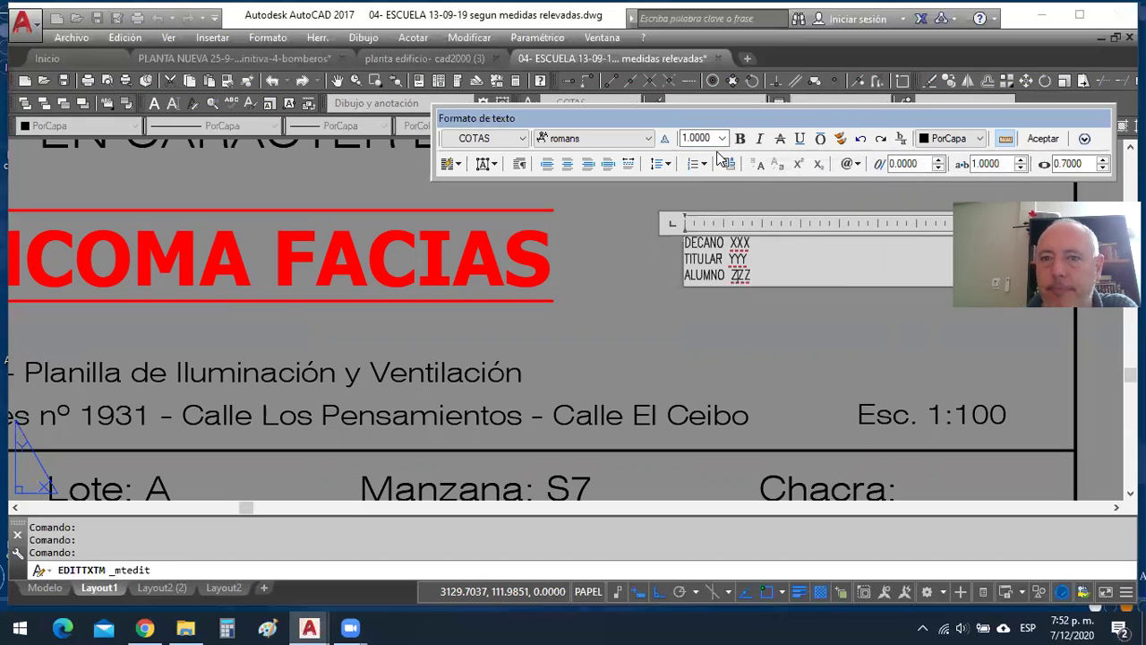
Select all three lines of the DECANO, TITULAR and ALUMNO text, set their height to 1.0000 and finish editing.
{"action": "left_click_drag", "start_coordinate": [827, 122], "coordinate": [683, 123]}
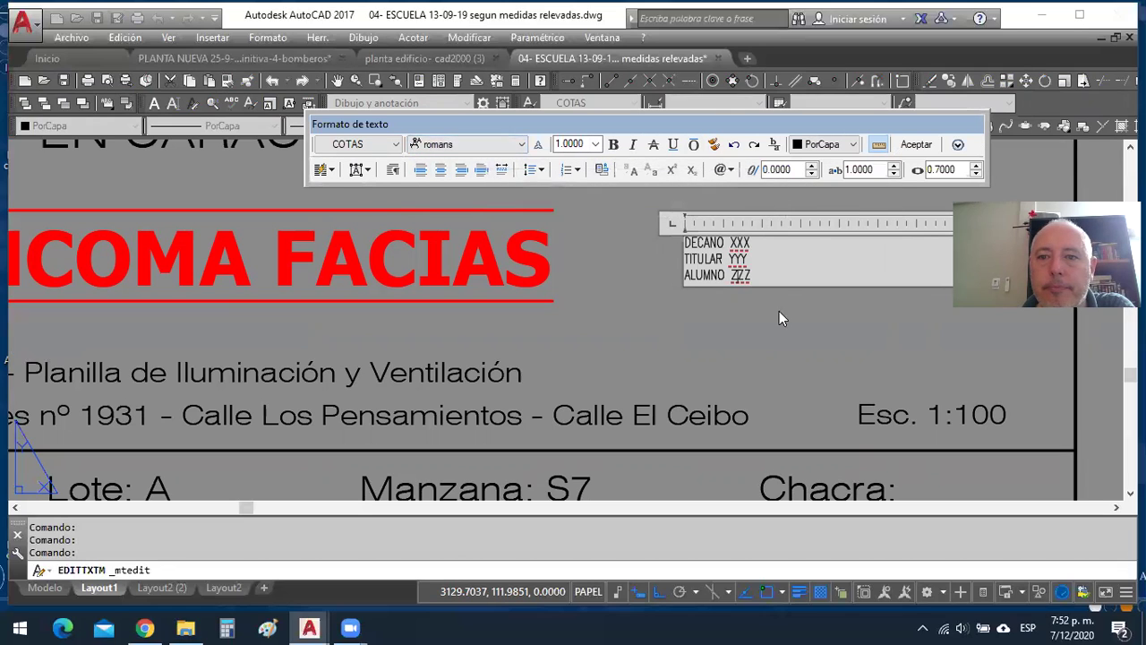
{"action": "left_click_drag", "start_coordinate": [781, 282], "coordinate": [667, 237]}
{"action": "left_click", "coordinate": [596, 144]}
{"action": "left_click", "coordinate": [573, 159]}
{"action": "left_click", "coordinate": [596, 145]}
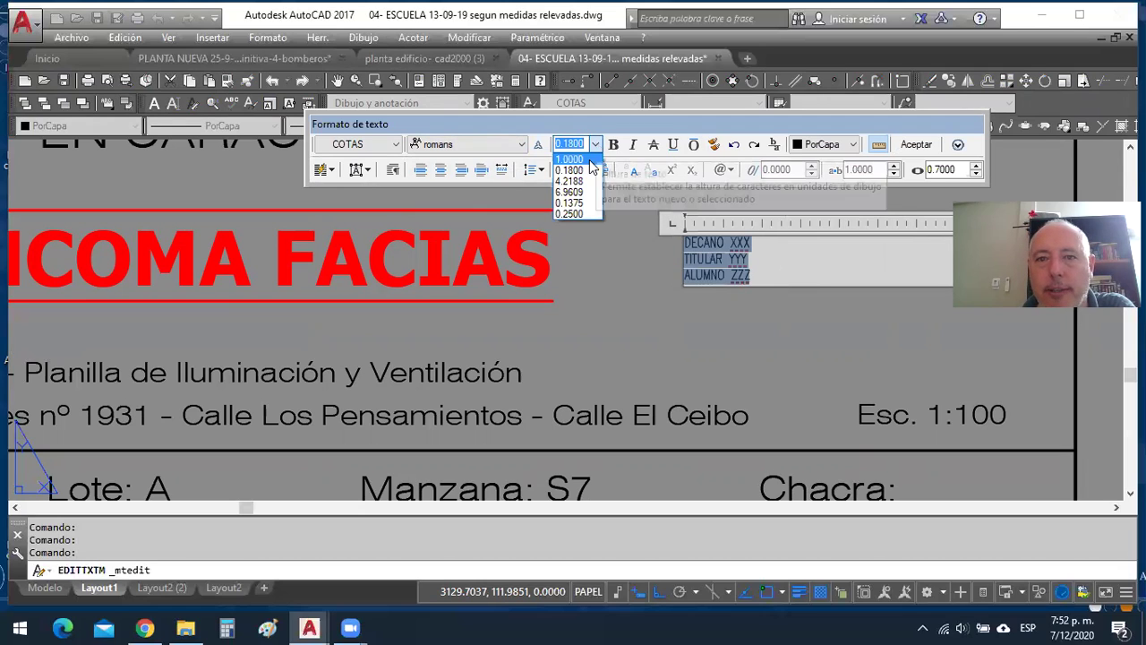
{"action": "left_click", "coordinate": [589, 161]}
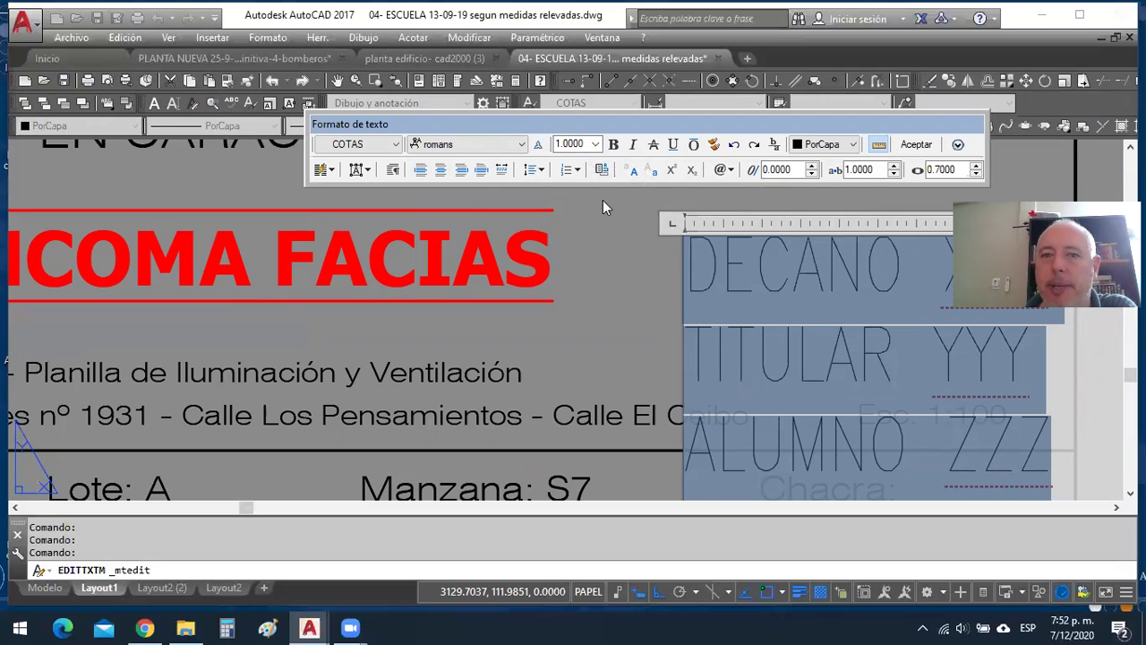
{"action": "key", "text": "Escape"}
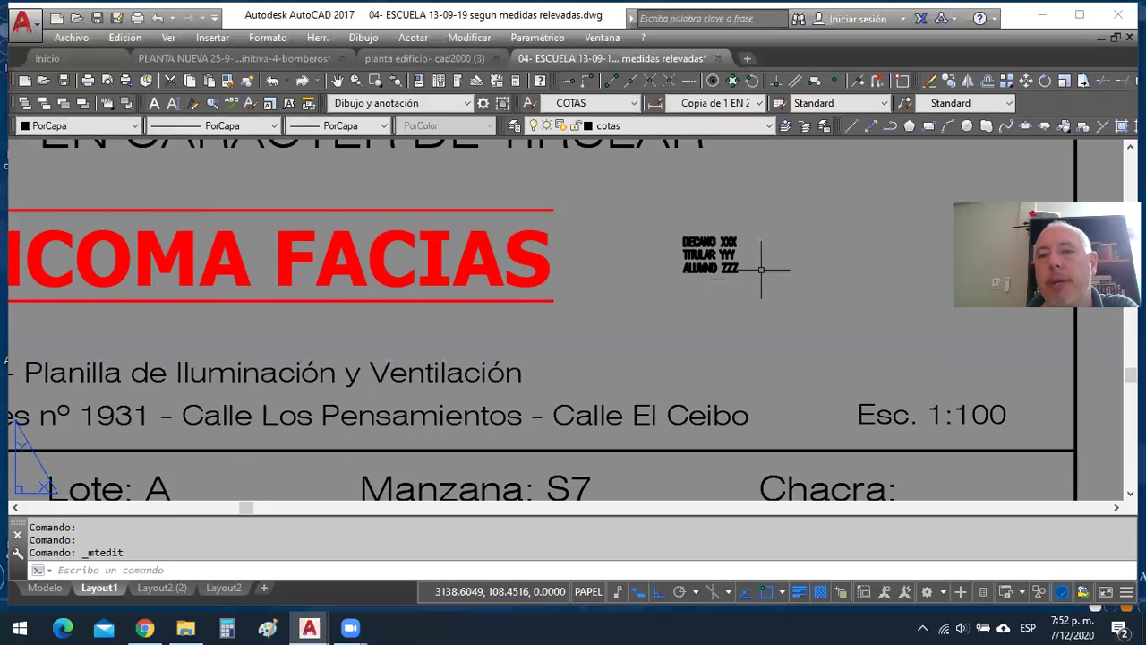
Reopen the DECANO, TITULAR and ALUMNO text, set the height of all its lines to 4.2188 and finish editing.
{"action": "scroll", "coordinate": [761, 269], "scroll_direction": "up", "scroll_amount": 2}
{"action": "scroll", "coordinate": [761, 269], "scroll_direction": "down", "scroll_amount": 2}
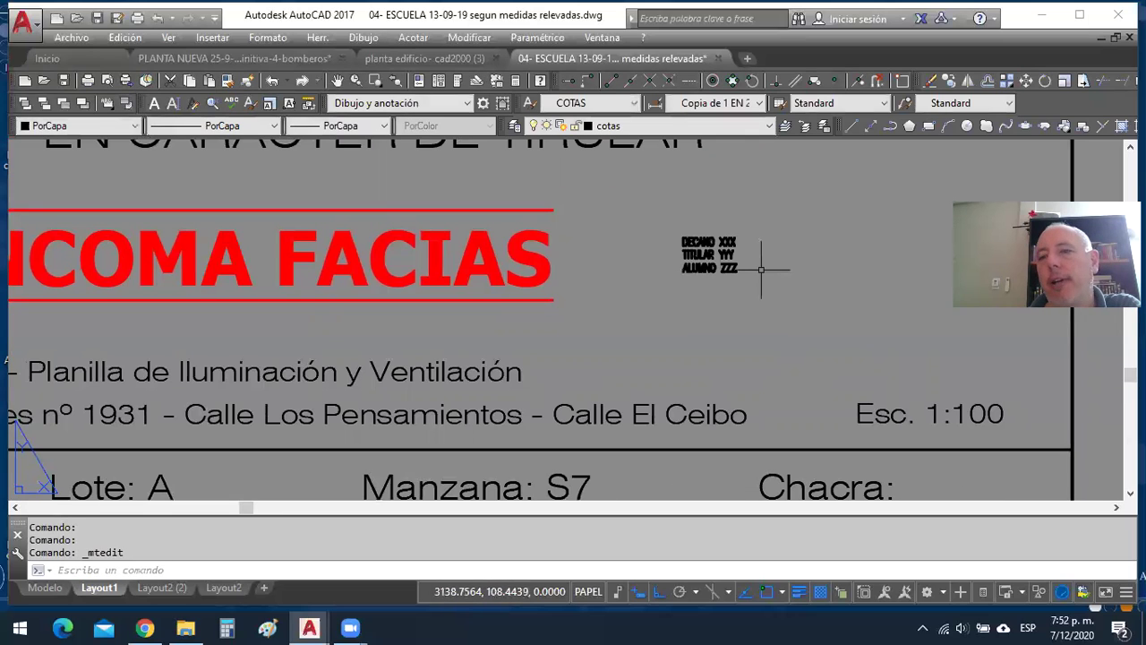
{"action": "double_click", "coordinate": [729, 254]}
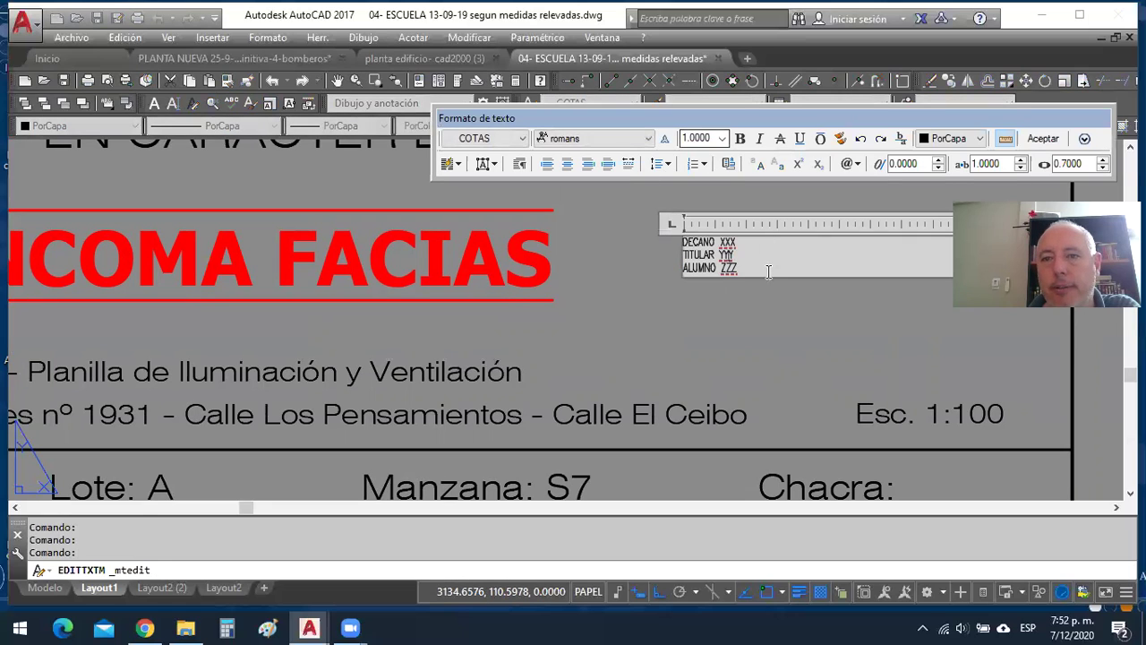
{"action": "key", "text": "ctrl+a"}
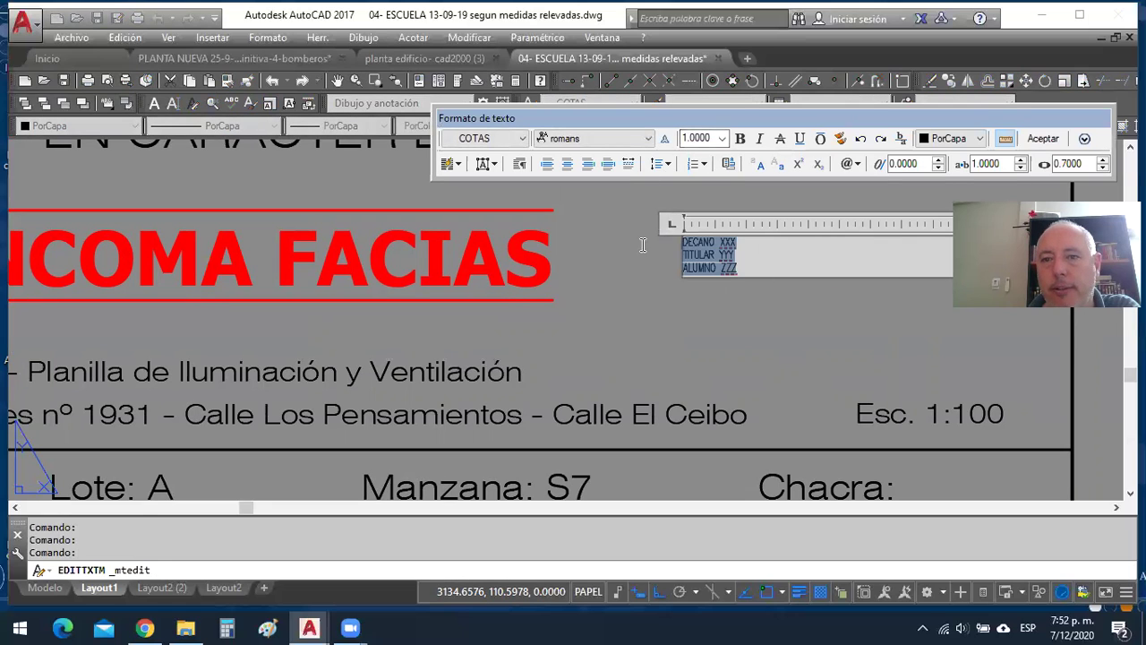
{"action": "left_click", "coordinate": [722, 139]}
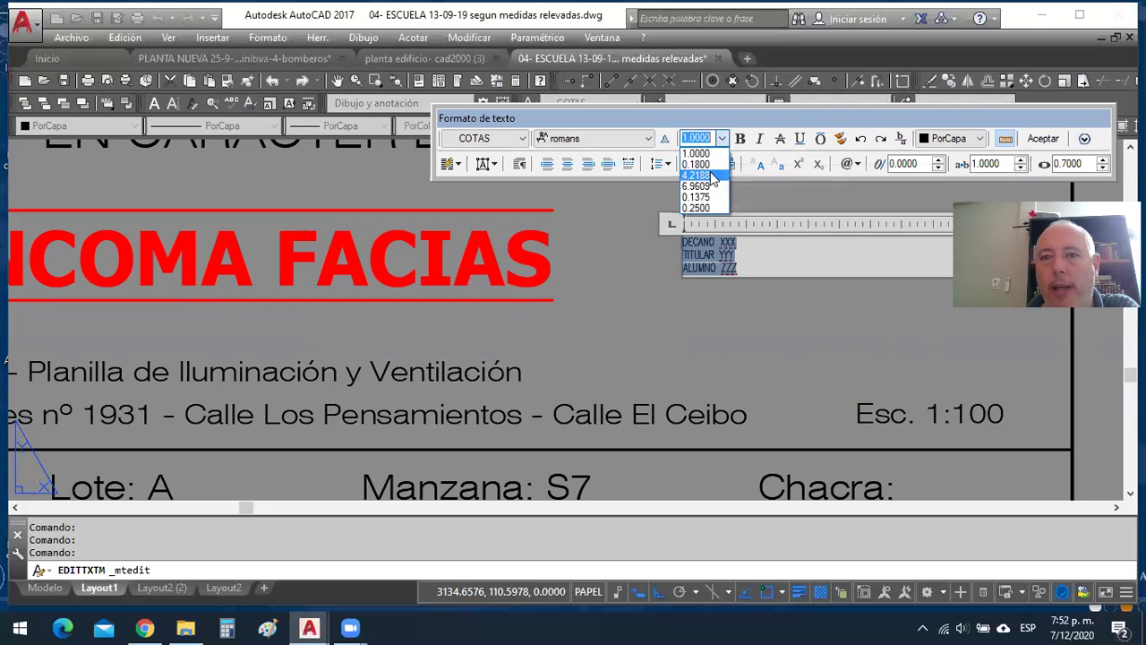
{"action": "left_click", "coordinate": [709, 174]}
{"action": "left_click", "coordinate": [625, 262]}
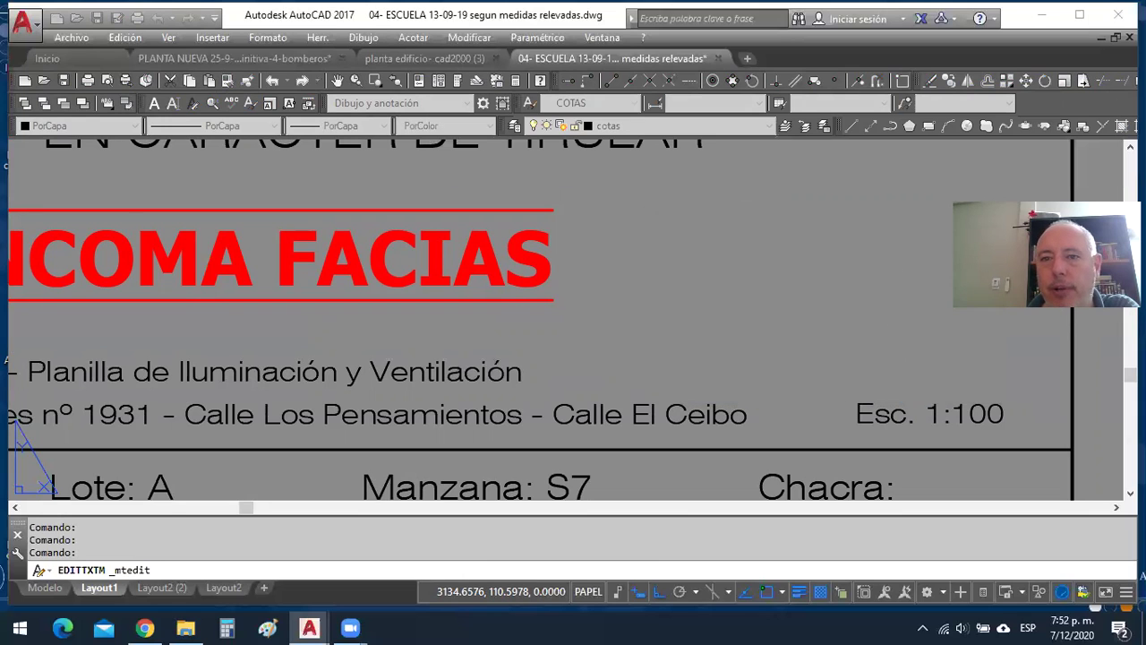
{"action": "scroll", "coordinate": [627, 260], "scroll_direction": "down", "scroll_amount": 4}
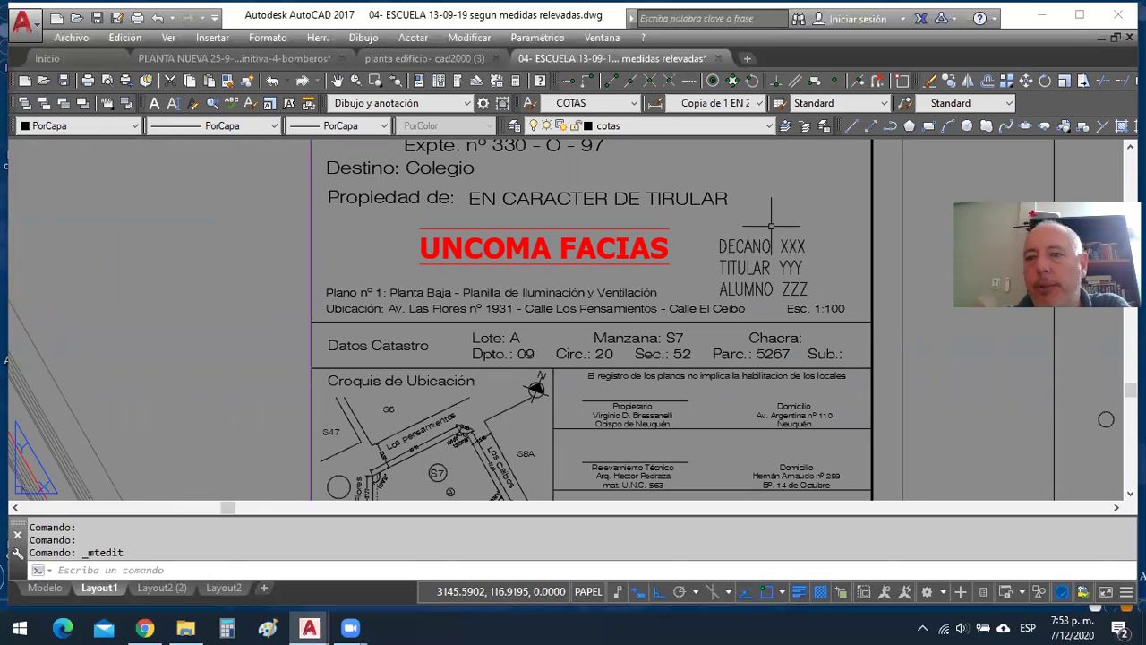
{"action": "left_click", "coordinate": [362, 38]}
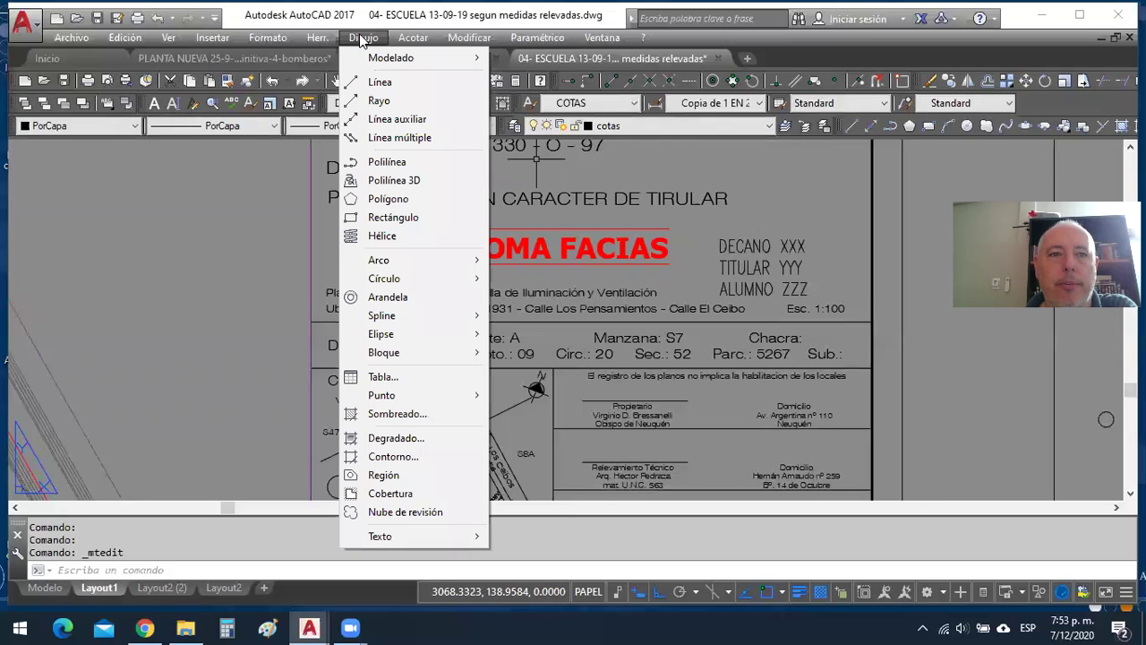
{"action": "left_click", "coordinate": [250, 185]}
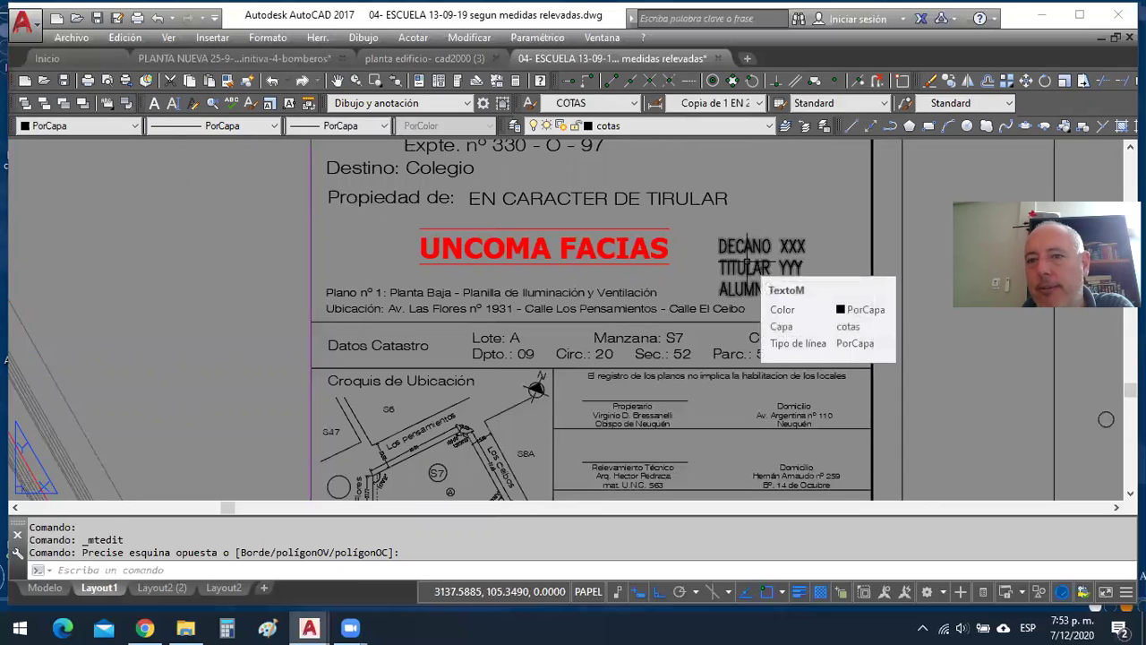
{"action": "left_click", "coordinate": [747, 262]}
{"action": "double_click", "coordinate": [749, 265]}
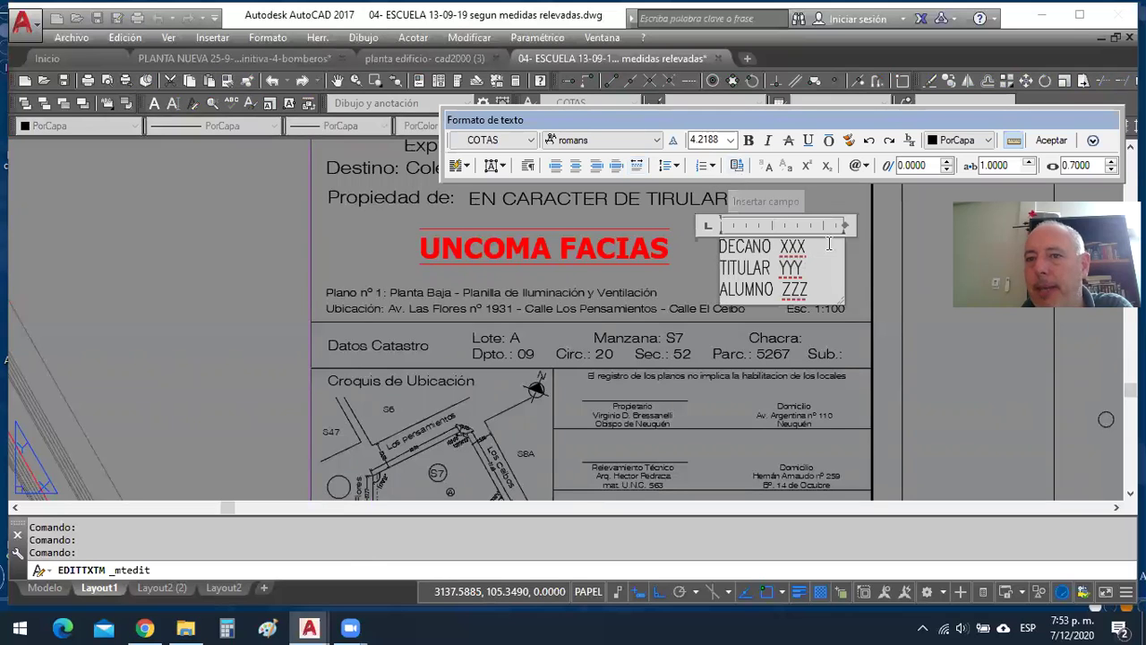
{"action": "left_click", "coordinate": [852, 260]}
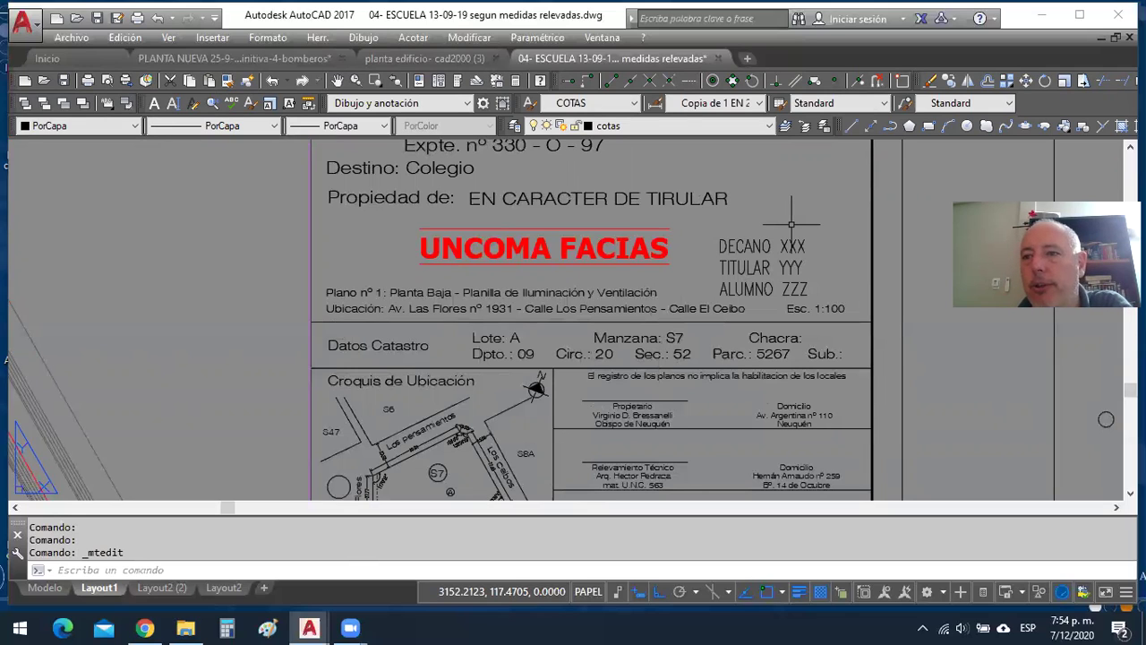
Examine the title block with its new texts and its place on the Layout1 sheet.
{"action": "scroll", "coordinate": [774, 242], "scroll_direction": "down", "scroll_amount": 4}
{"action": "scroll", "coordinate": [728, 321], "scroll_direction": "up", "scroll_amount": 4}
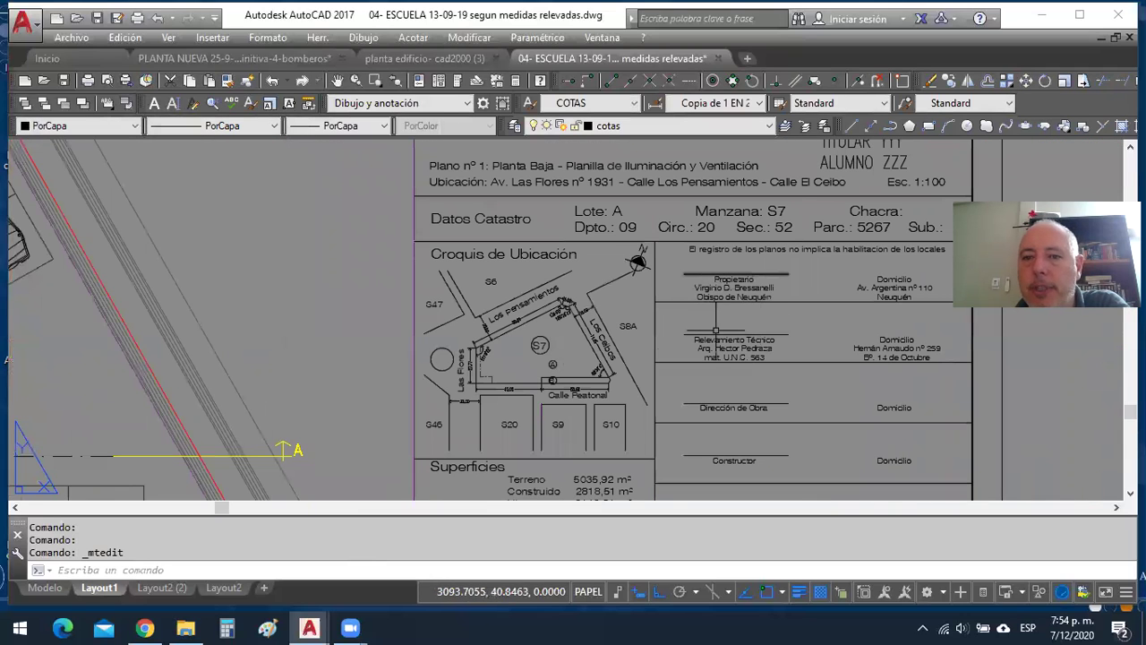
{"action": "scroll", "coordinate": [801, 378], "scroll_direction": "down", "scroll_amount": 2}
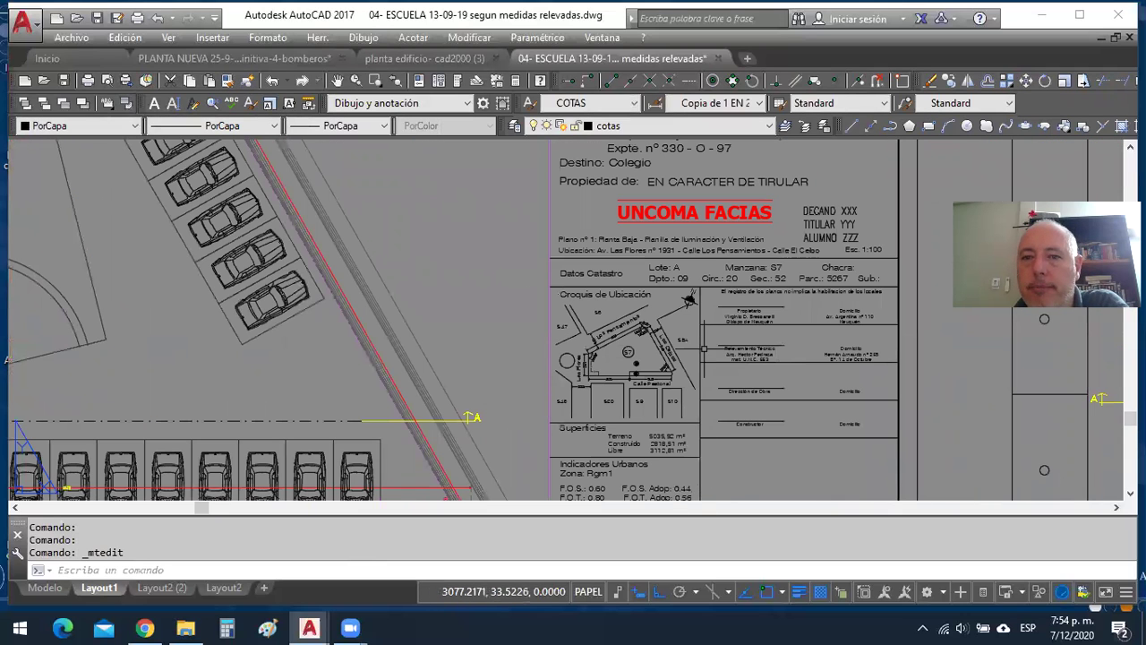
{"action": "middle_click_drag", "start_coordinate": [739, 224], "coordinate": [488, 277]}
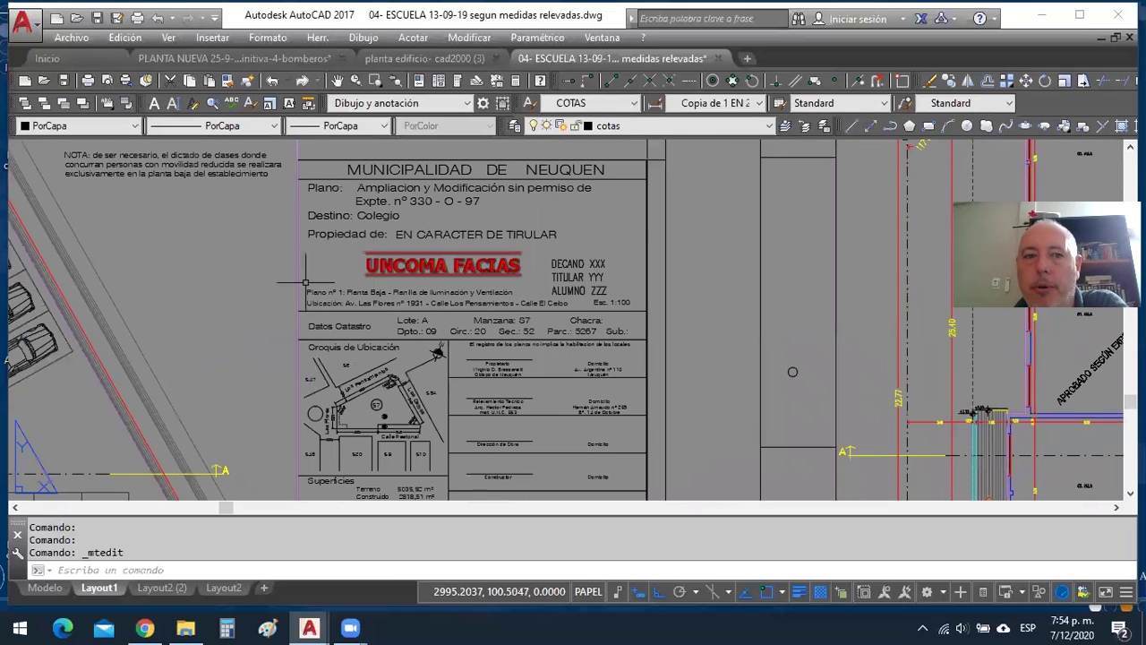
{"action": "scroll", "coordinate": [712, 344], "scroll_direction": "down", "scroll_amount": 2}
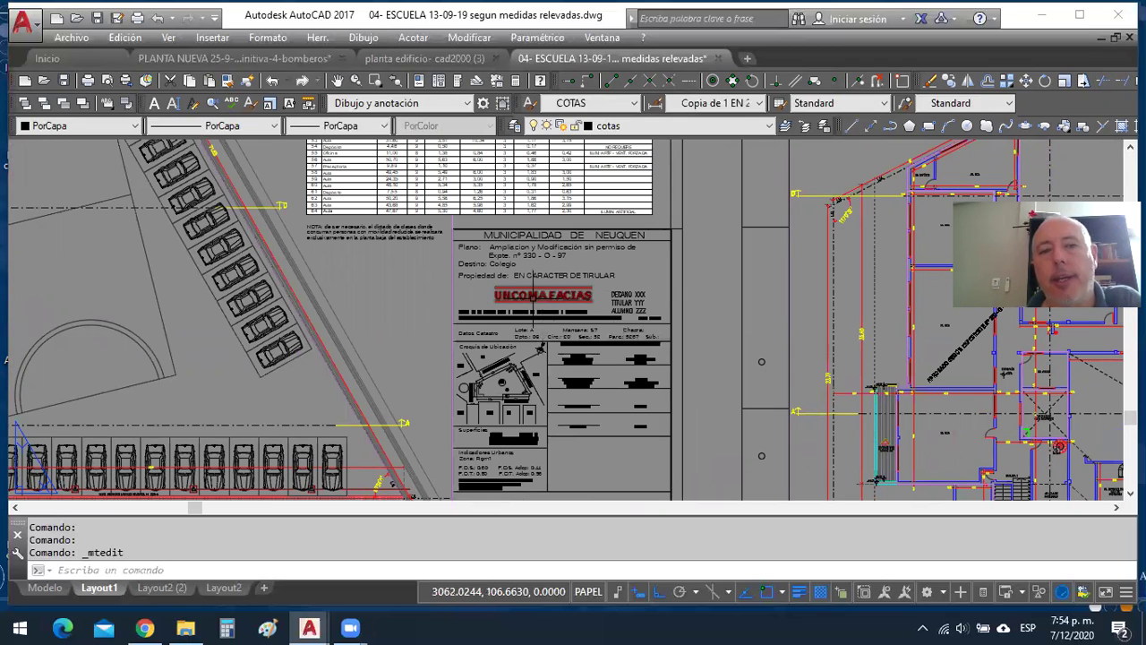
{"action": "scroll", "coordinate": [550, 358], "scroll_direction": "down", "scroll_amount": 2}
{"action": "middle_click_drag", "start_coordinate": [559, 374], "coordinate": [631, 423]}
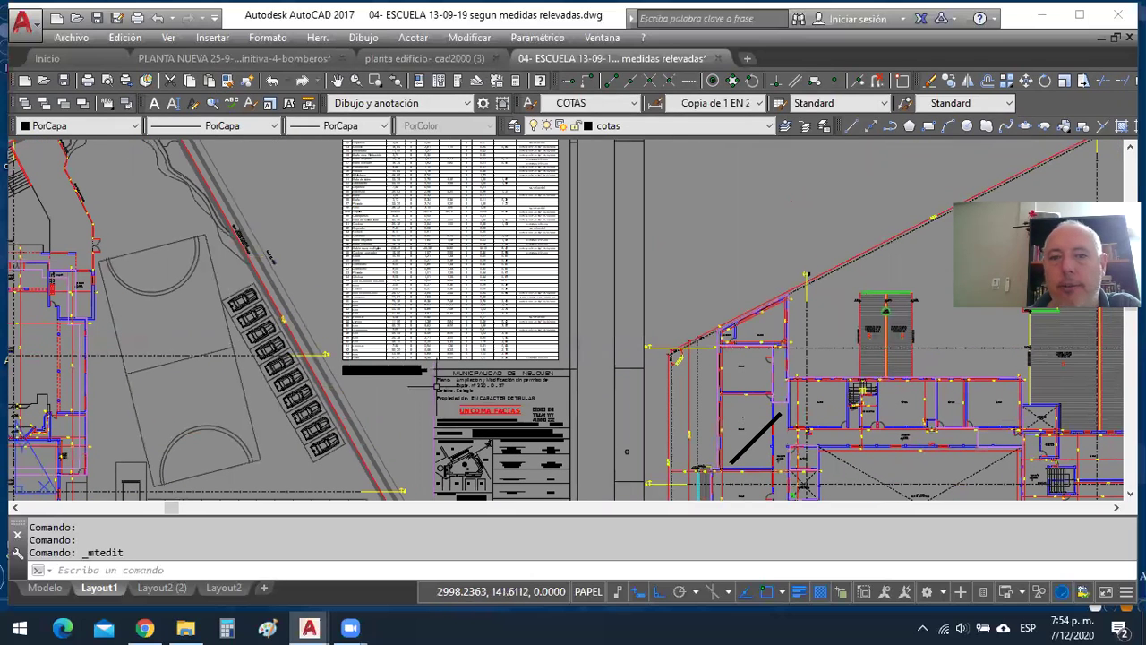
{"action": "scroll", "coordinate": [549, 452], "scroll_direction": "up", "scroll_amount": 5}
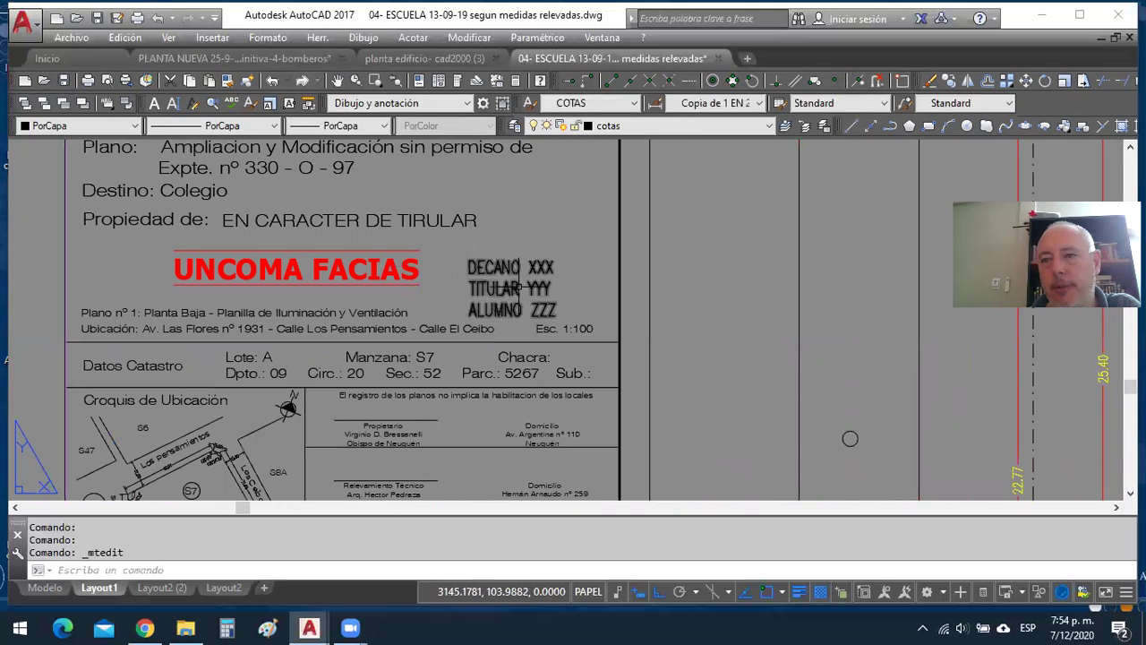
{"action": "left_click", "coordinate": [362, 38]}
{"action": "mouse_move", "coordinate": [429, 536]}
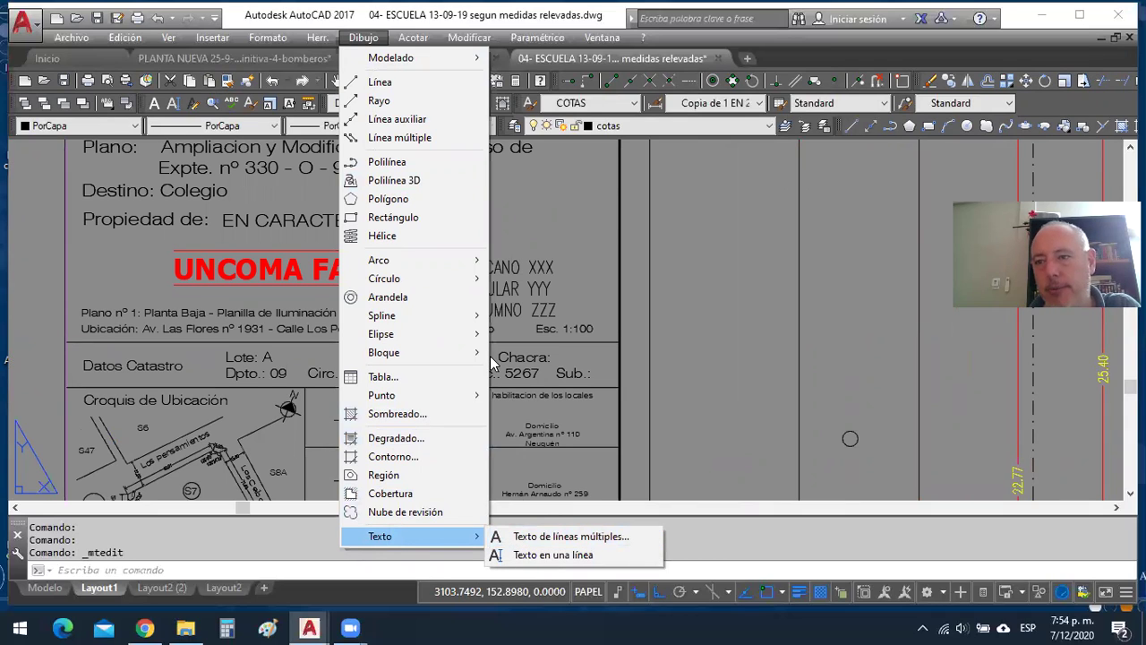
{"action": "left_click", "coordinate": [544, 234]}
{"action": "left_click", "coordinate": [525, 209]}
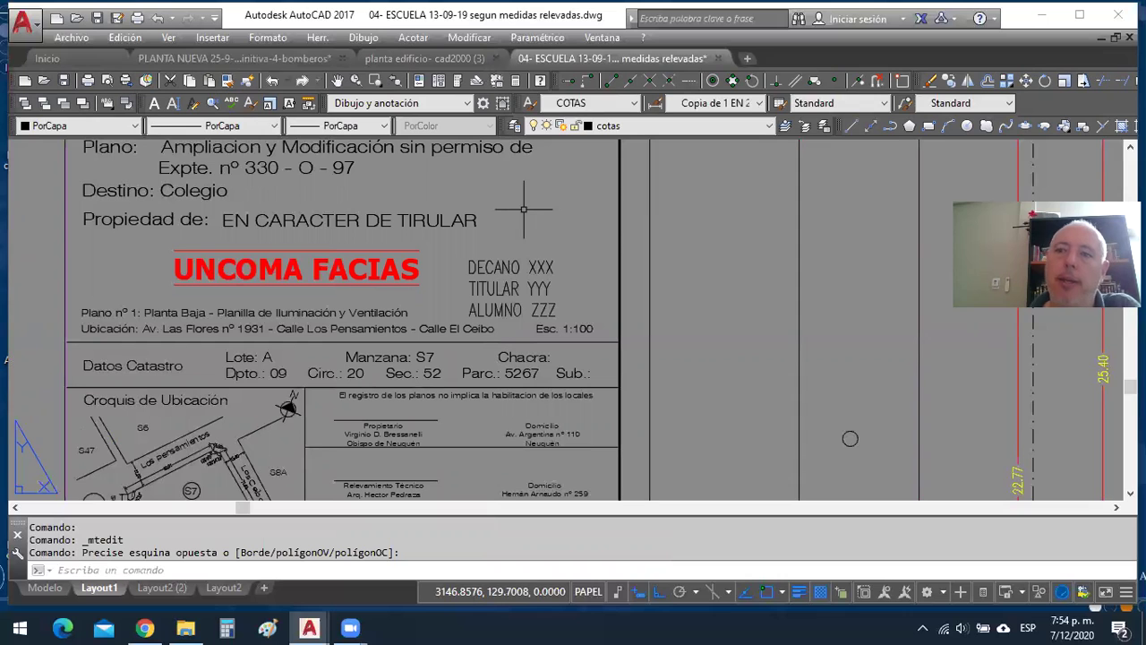
{"action": "scroll", "coordinate": [457, 318], "scroll_direction": "down", "scroll_amount": 4}
{"action": "mouse_move", "coordinate": [457, 318]}
{"action": "middle_mouse_down"}
{"action": "mouse_move", "coordinate": [633, 397]}
{"action": "mouse_move", "coordinate": [691, 403]}
{"action": "middle_mouse_up"}
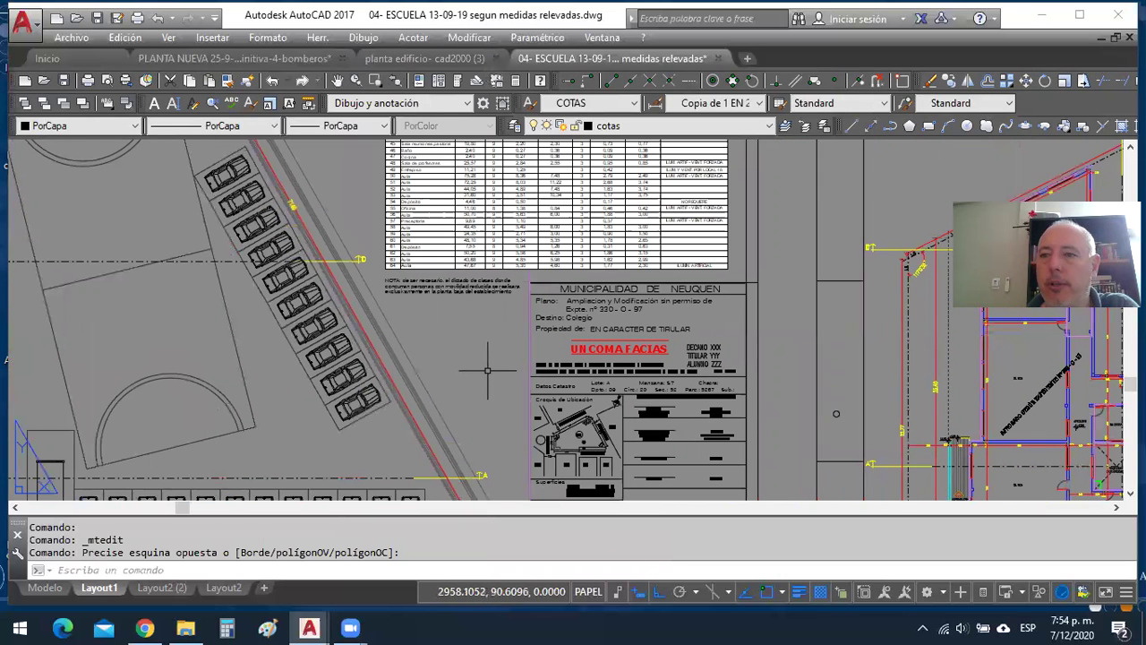
{"action": "scroll", "coordinate": [602, 332], "scroll_direction": "down", "scroll_amount": 2}
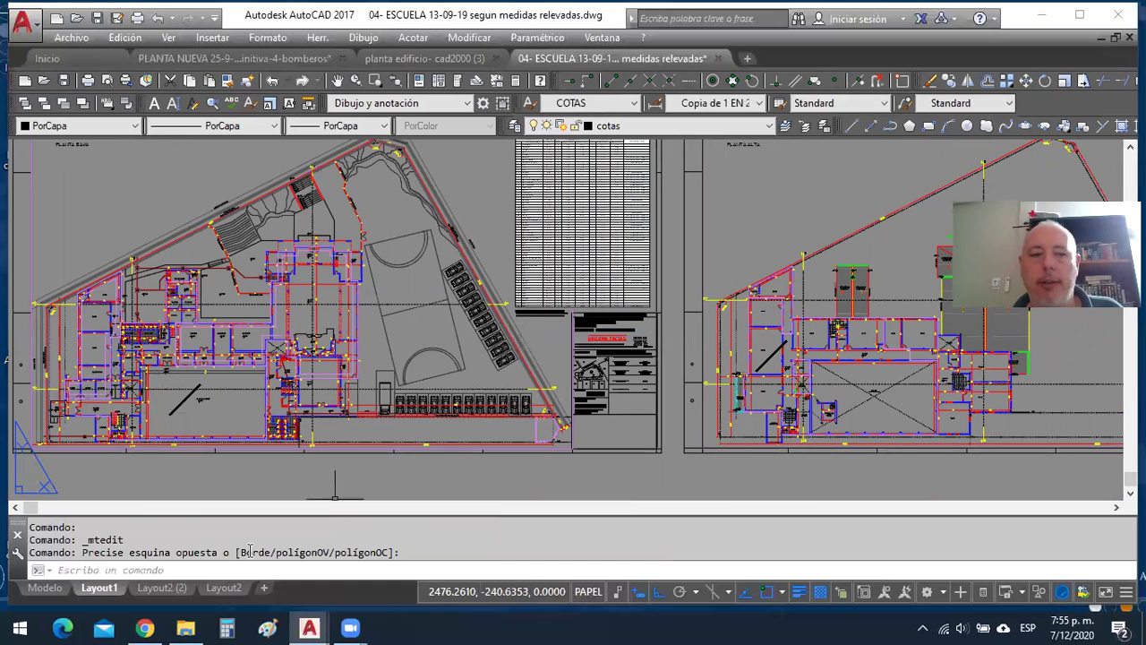
Switch to model space and show the wall corner between 23. DEPÓSITO and the CIRCULACIÓN beside 31. COCINA.
{"action": "left_click", "coordinate": [45, 587]}
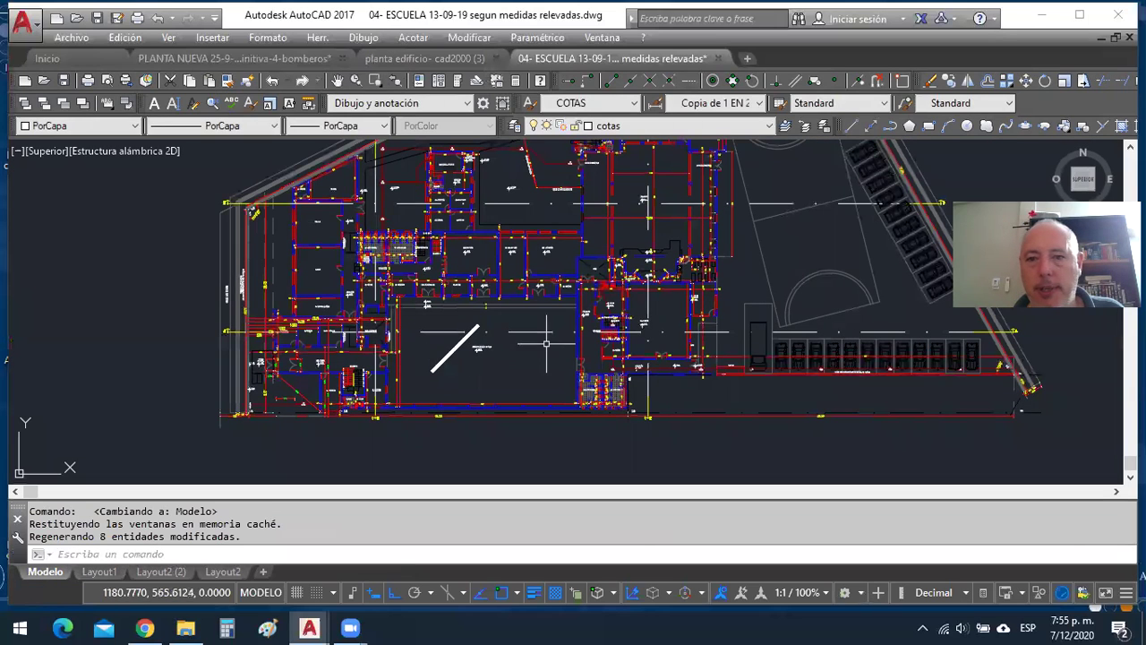
{"action": "scroll", "coordinate": [538, 344], "scroll_direction": "up", "scroll_amount": 5}
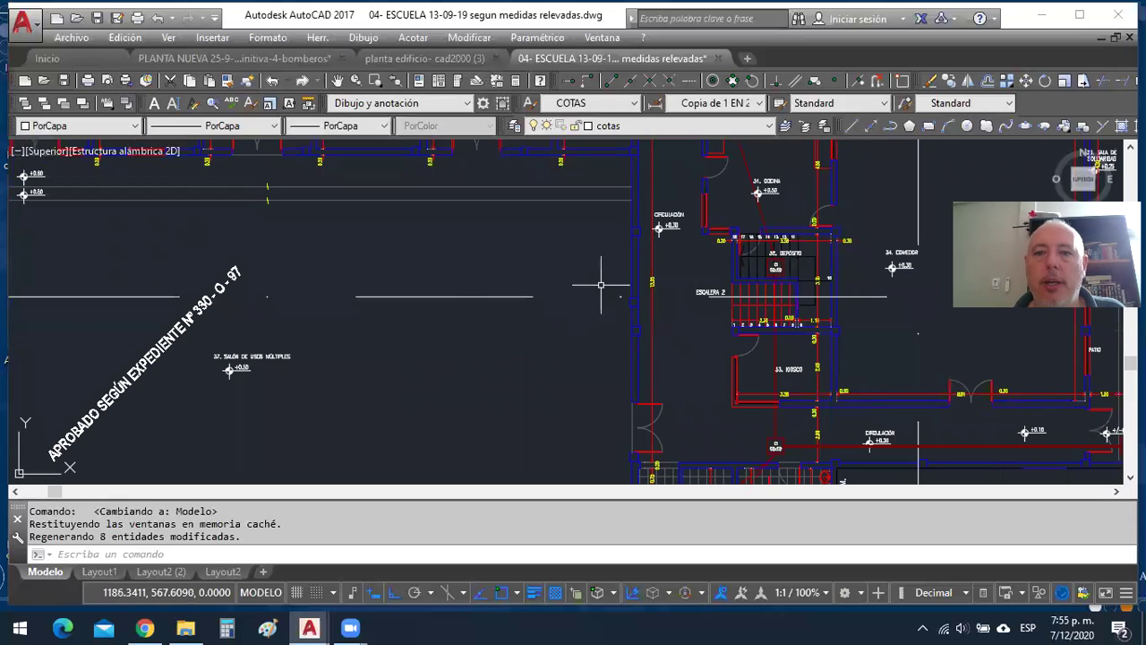
{"action": "middle_click_drag", "start_coordinate": [614, 215], "coordinate": [618, 273]}
{"action": "scroll", "coordinate": [632, 226], "scroll_direction": "up", "scroll_amount": 2}
{"action": "scroll", "coordinate": [631, 225], "scroll_direction": "up", "scroll_amount": 2}
{"action": "scroll", "coordinate": [631, 226], "scroll_direction": "down", "scroll_amount": 2}
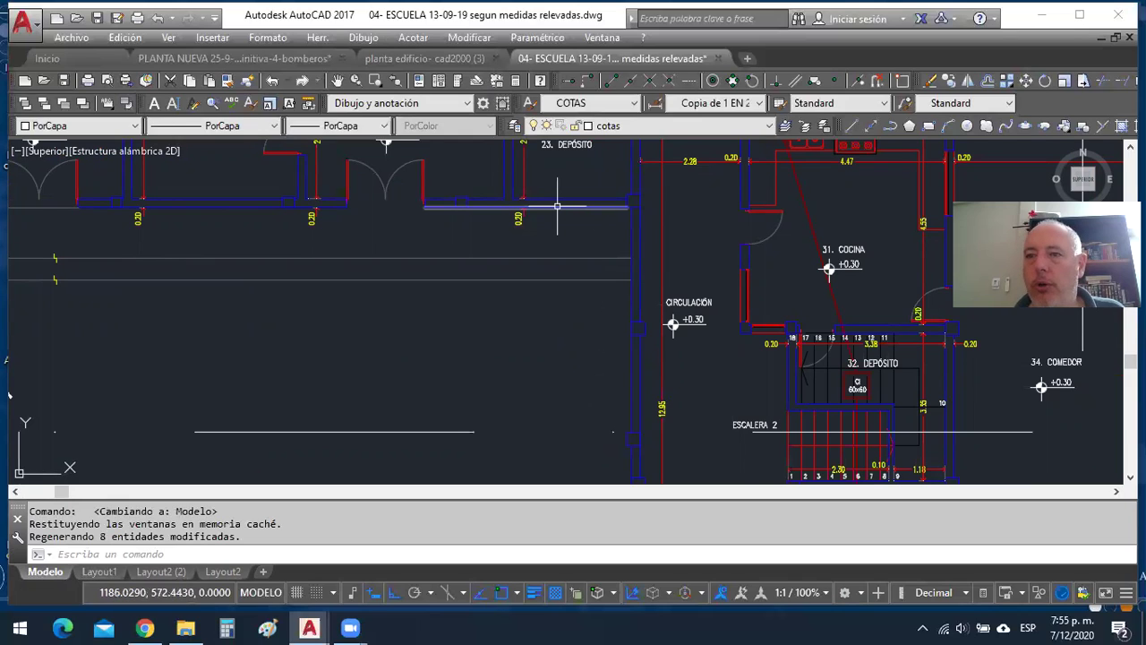
{"action": "mouse_move", "coordinate": [557, 206]}
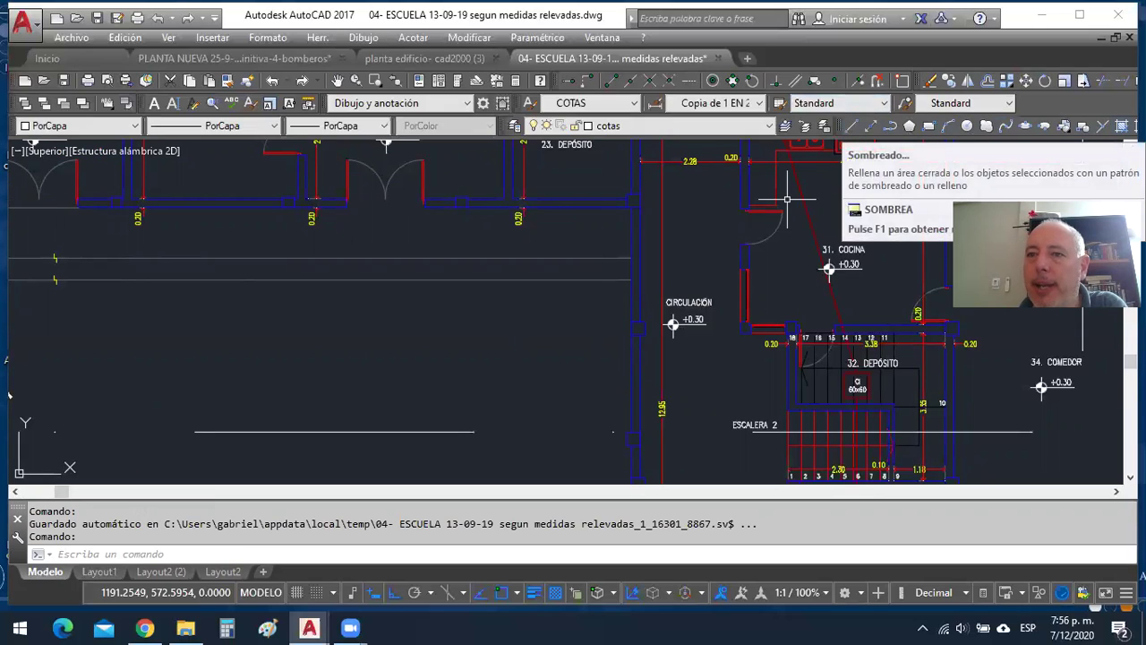
Start a hatch, compare predefined and ANSI patterns in the pattern palette, and choose the SOLID pattern.
{"action": "left_click", "coordinate": [1122, 125]}
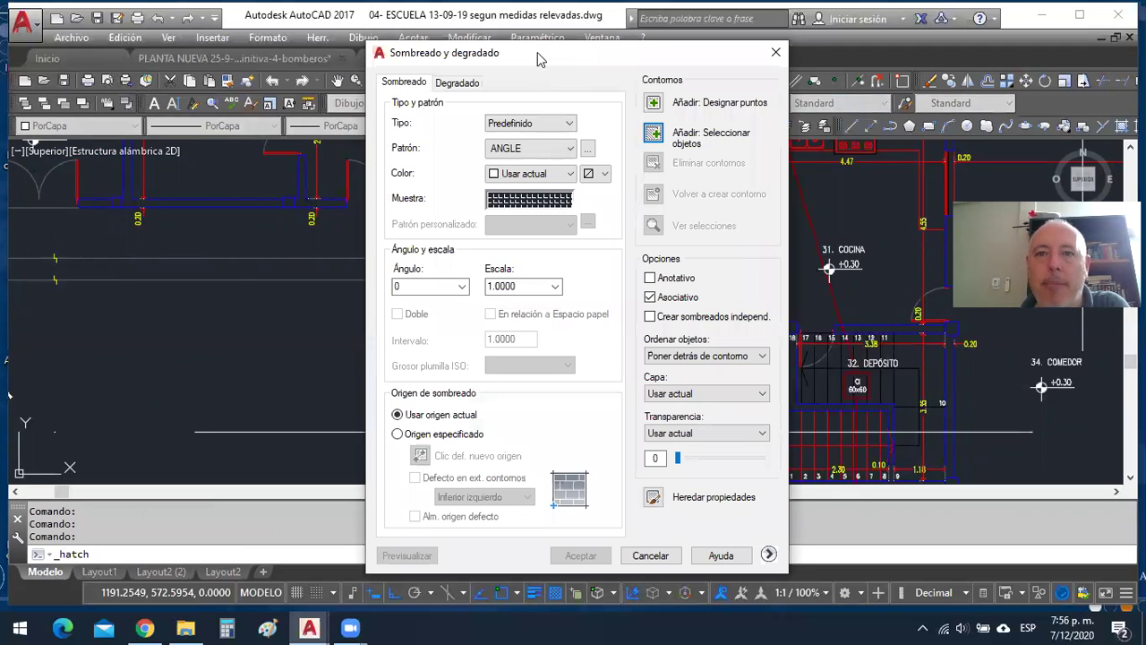
{"action": "left_click_drag", "start_coordinate": [537, 52], "coordinate": [138, 59]}
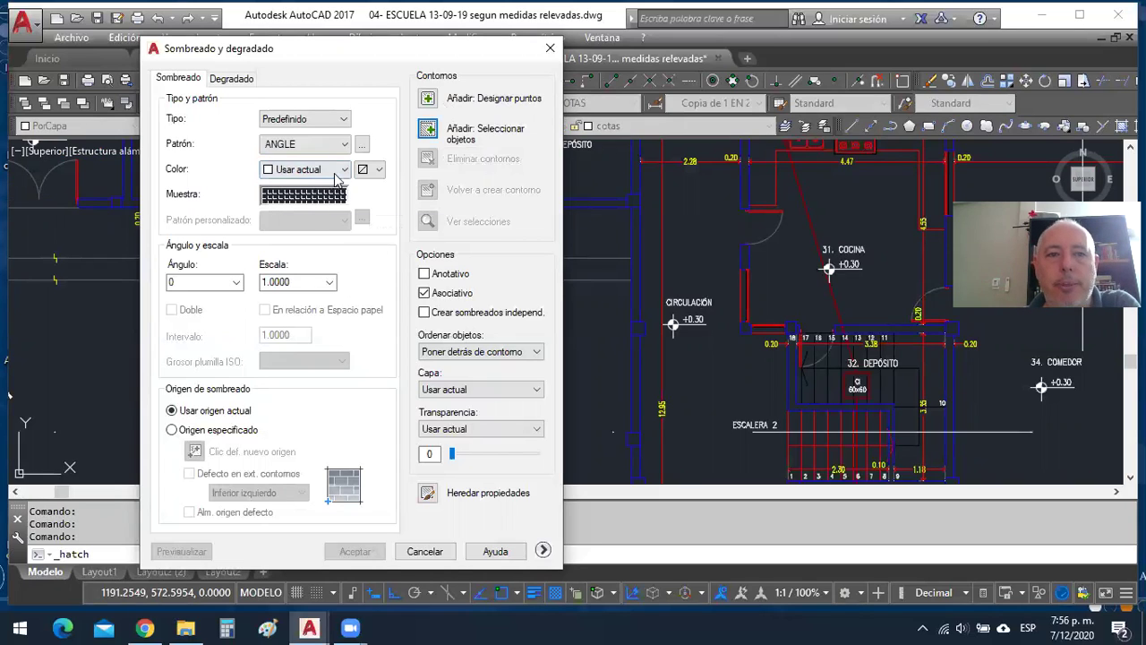
{"action": "left_click", "coordinate": [341, 197]}
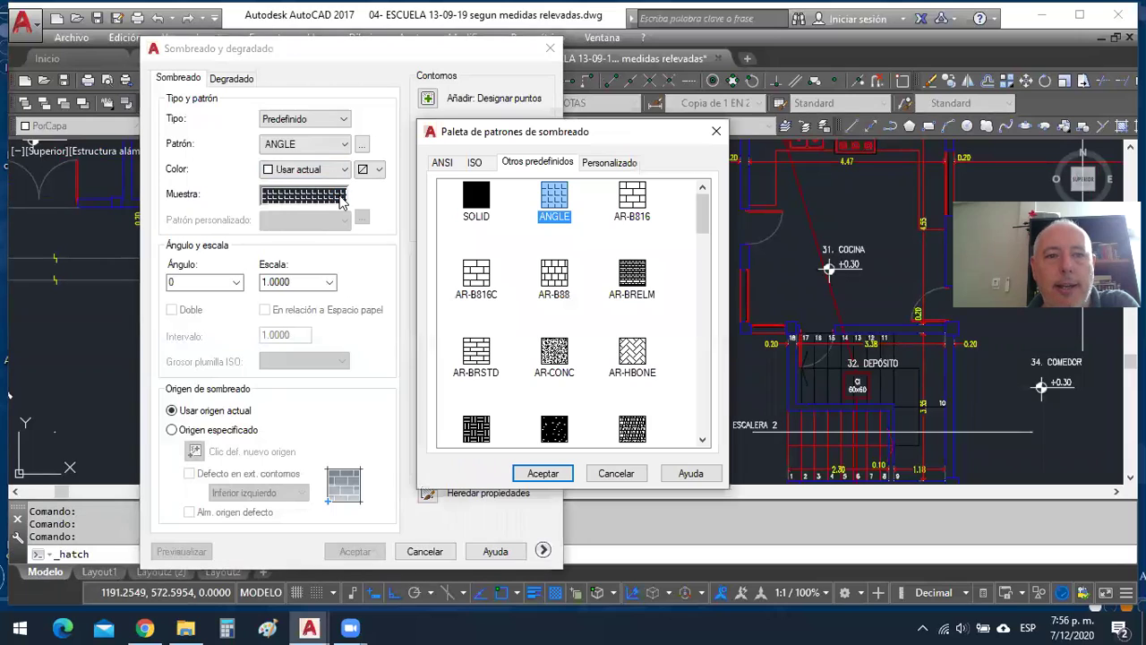
{"action": "left_click", "coordinate": [475, 276]}
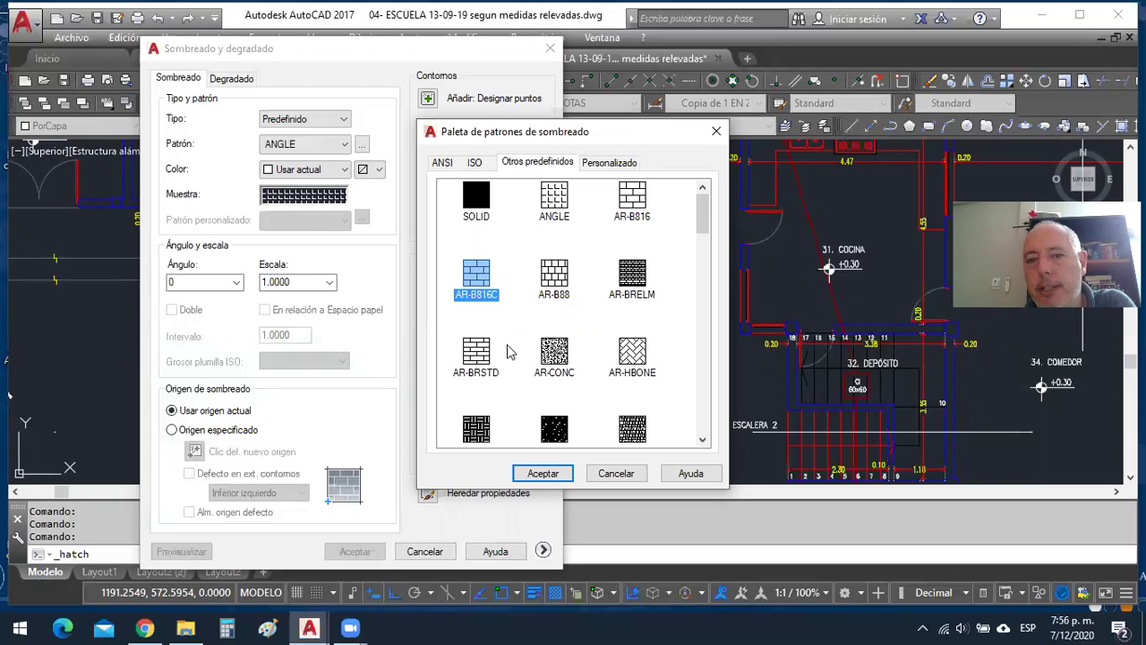
{"action": "left_click", "coordinate": [555, 356]}
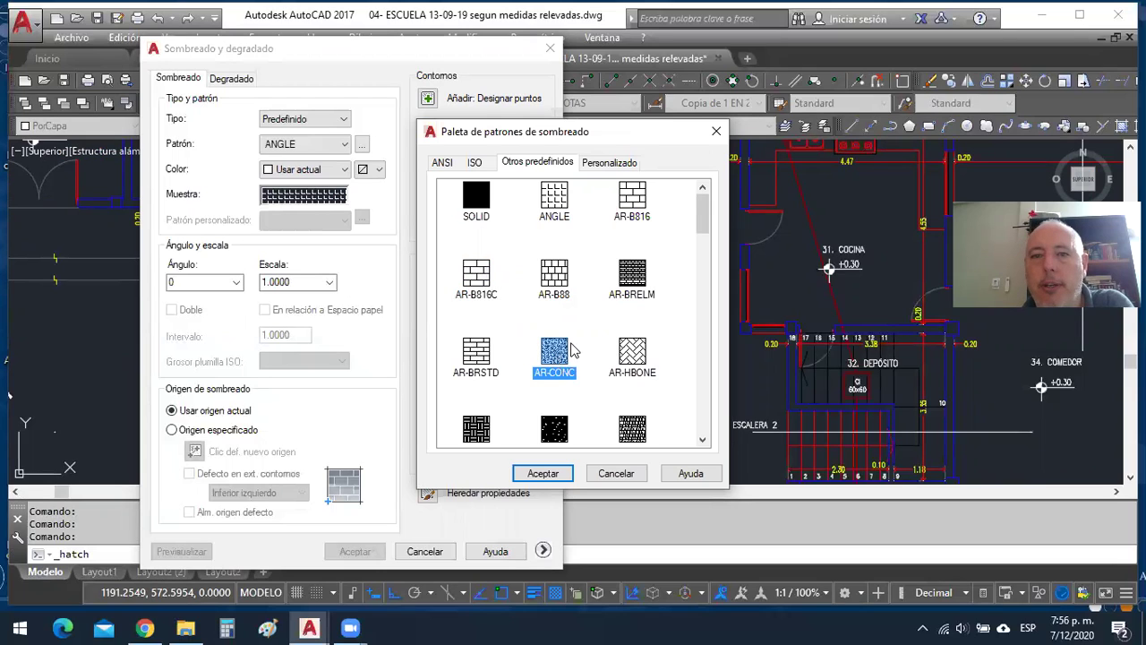
{"action": "left_click", "coordinate": [443, 163]}
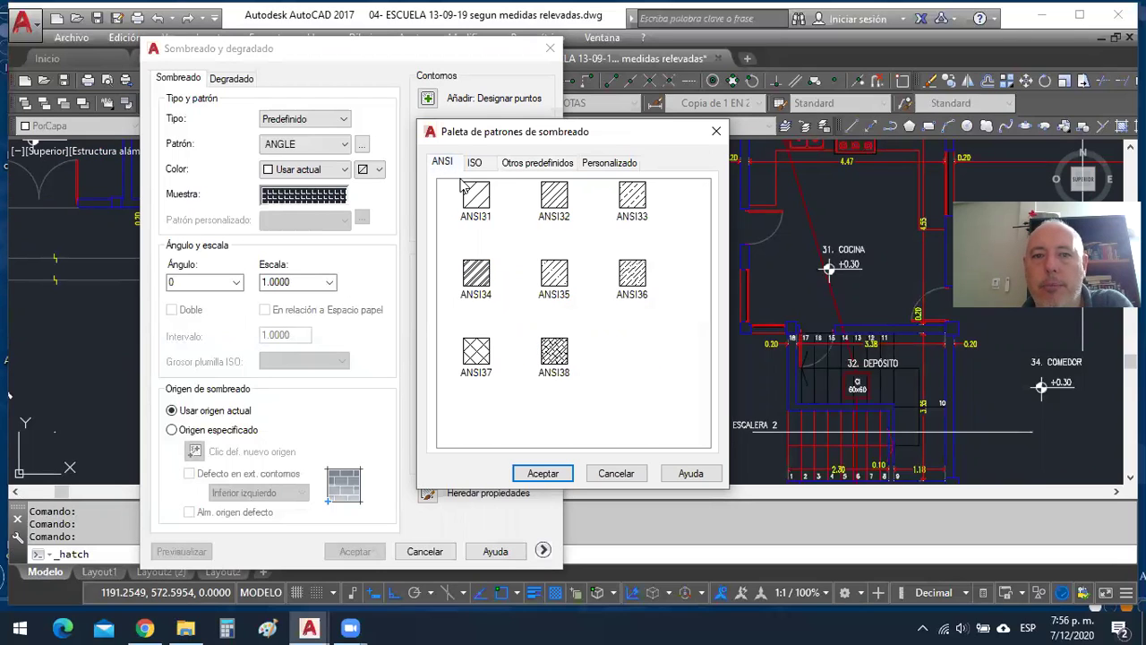
{"action": "left_click", "coordinate": [476, 199]}
{"action": "left_click", "coordinate": [562, 203]}
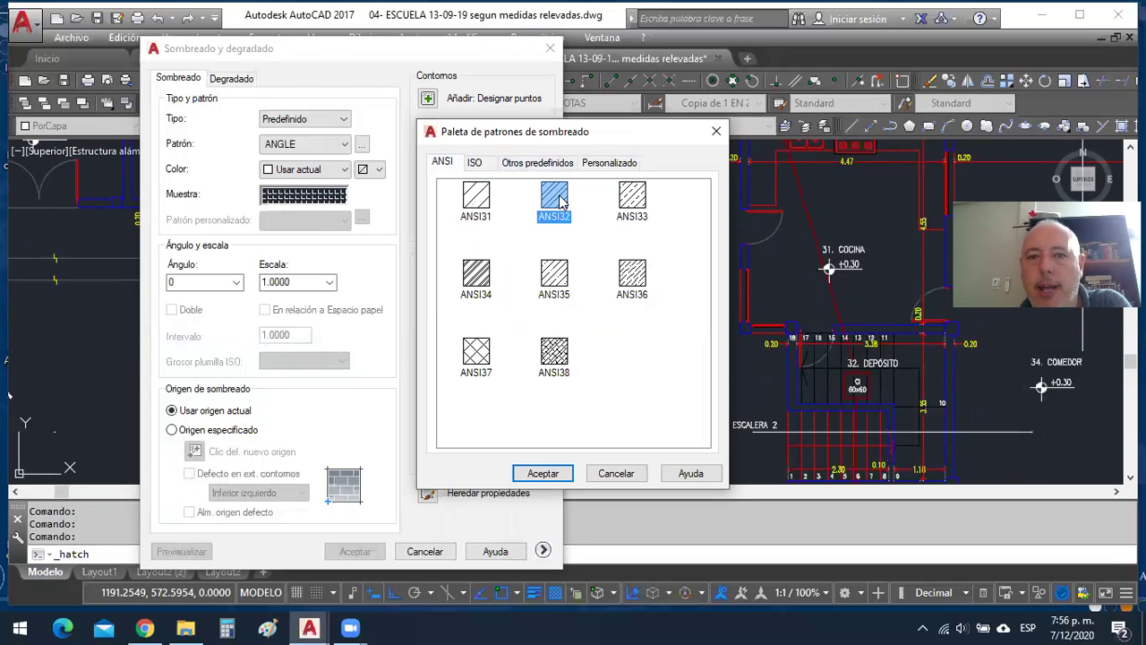
{"action": "left_click", "coordinate": [513, 164]}
{"action": "left_click", "coordinate": [476, 195]}
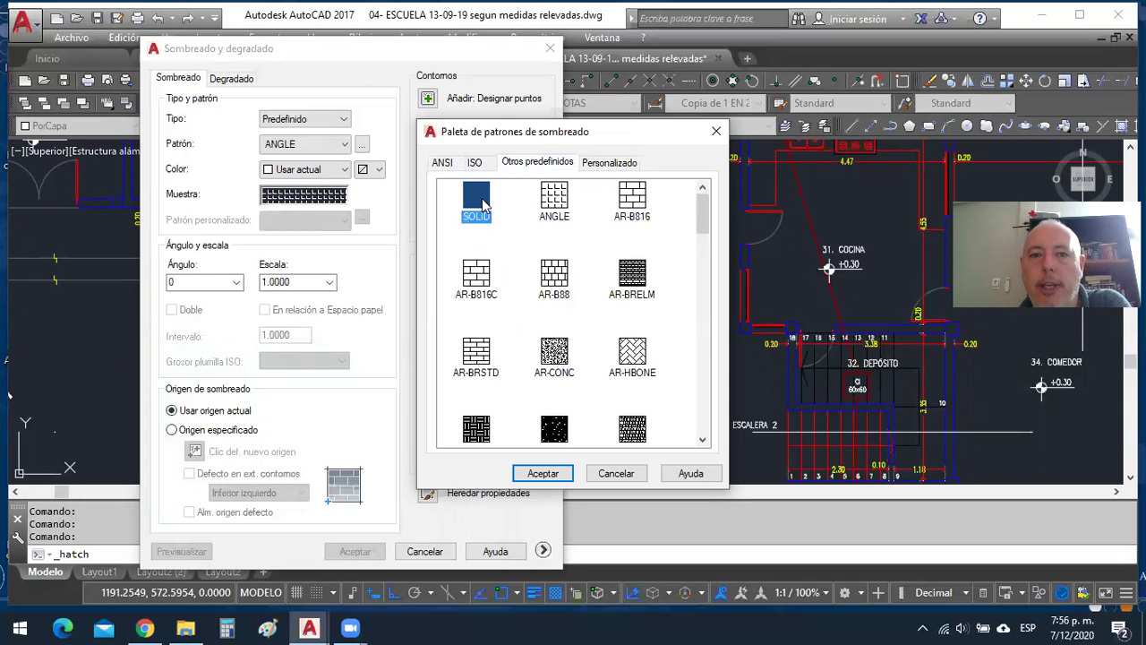
{"action": "left_click", "coordinate": [548, 475]}
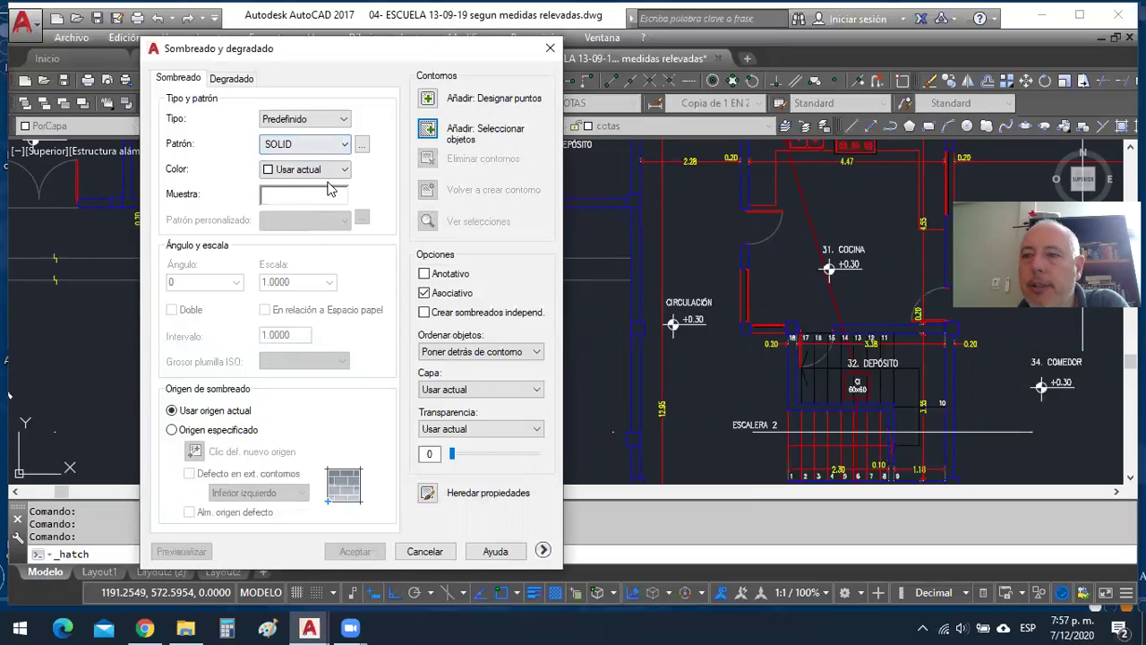
Fill the square column at the wall corner below 23. DEPÓSITO with the SOLID hatch, using its outline as boundary object, and inspect the fill.
{"action": "left_click", "coordinate": [428, 131]}
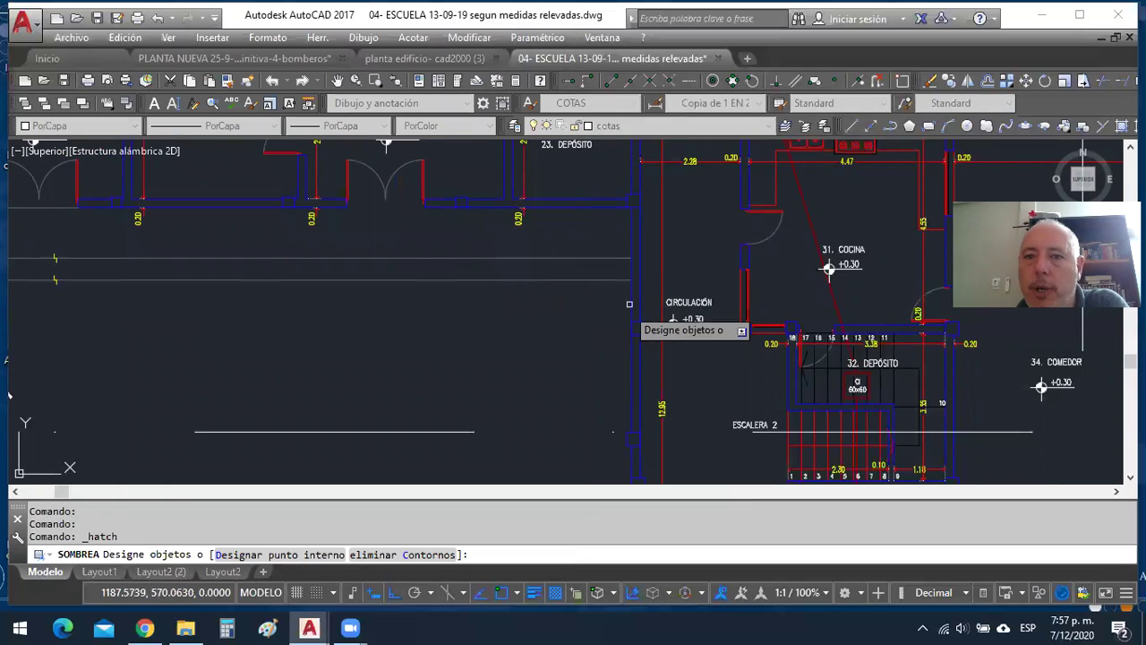
{"action": "left_click", "coordinate": [634, 203]}
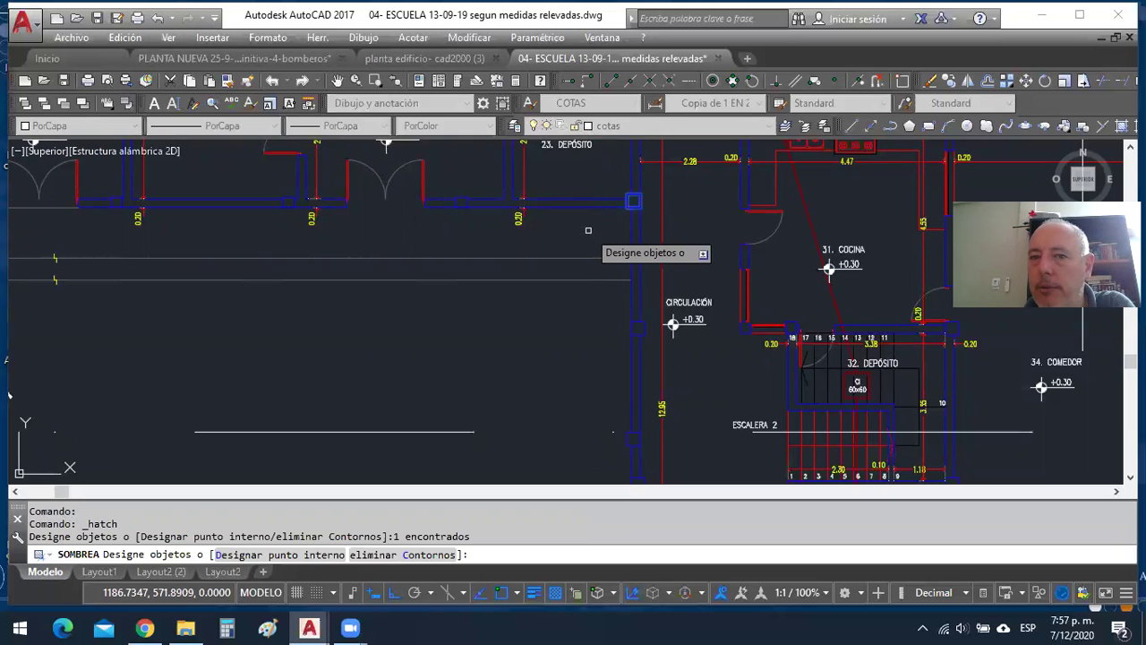
{"action": "key", "text": "Return"}
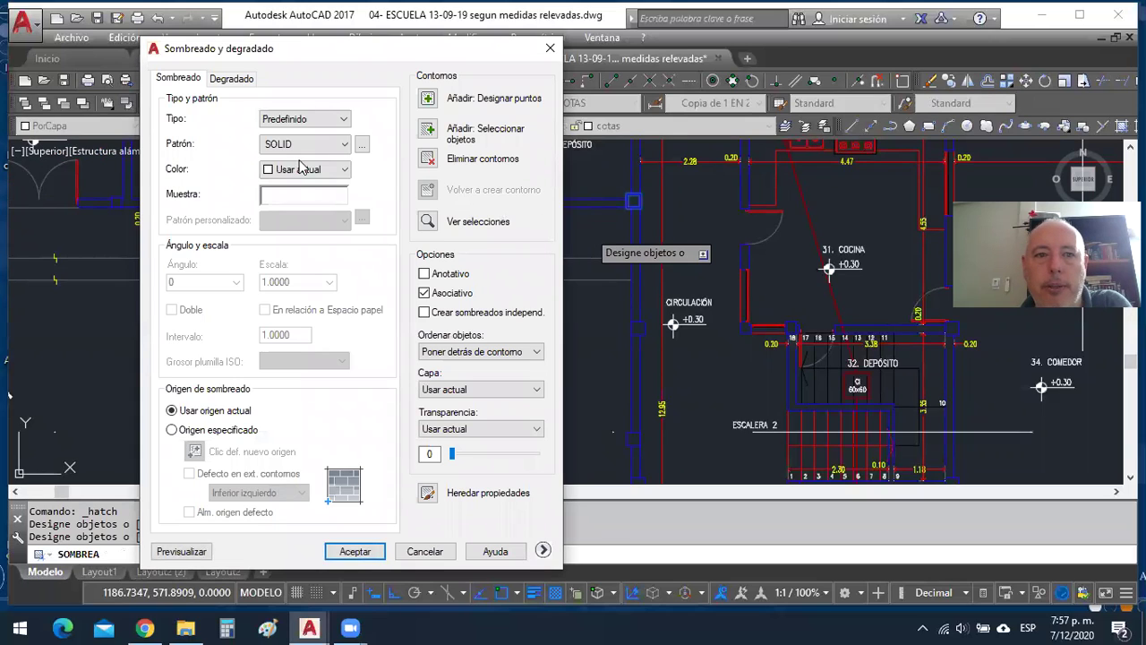
{"action": "left_click", "coordinate": [199, 554]}
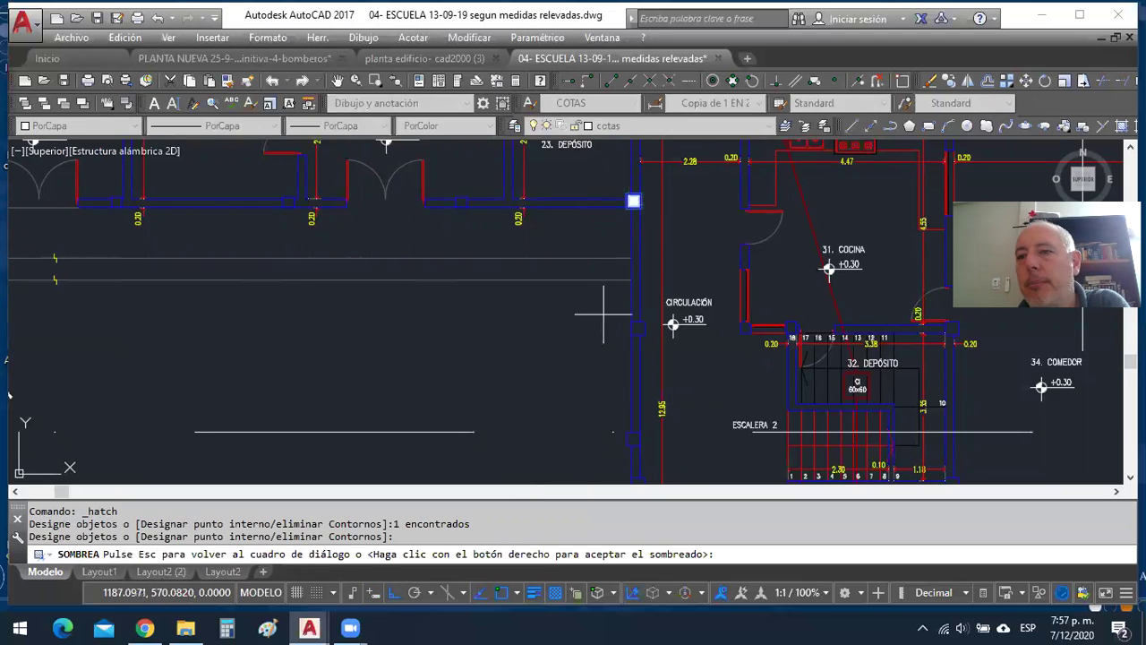
{"action": "right_click", "coordinate": [555, 309]}
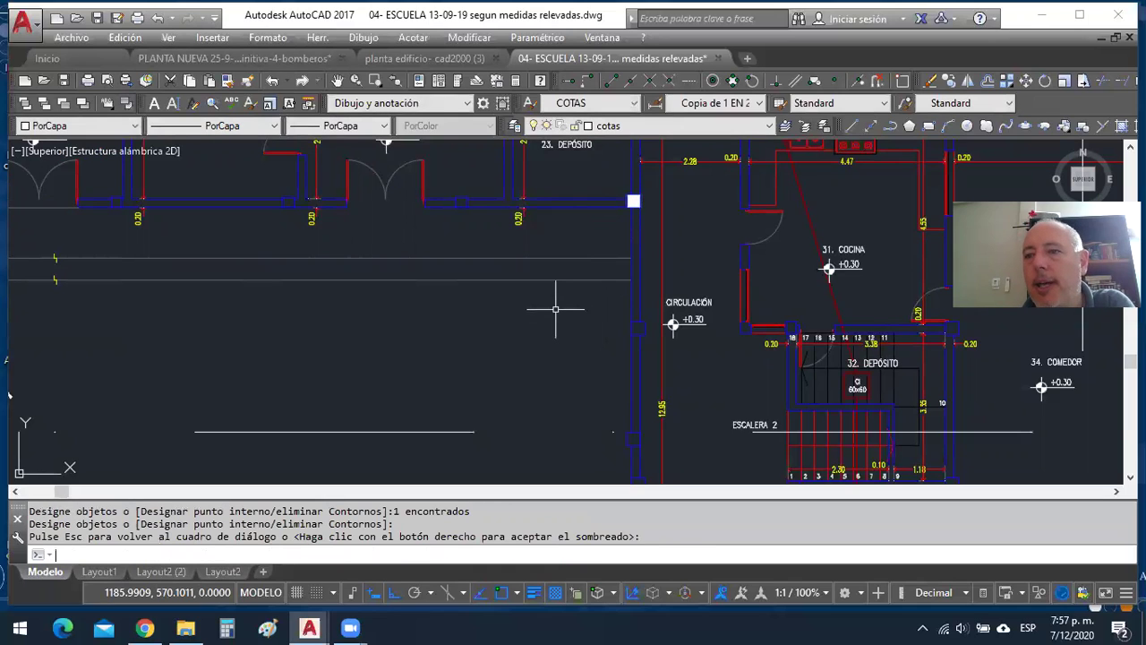
{"action": "scroll", "coordinate": [622, 195], "scroll_direction": "up", "scroll_amount": 5}
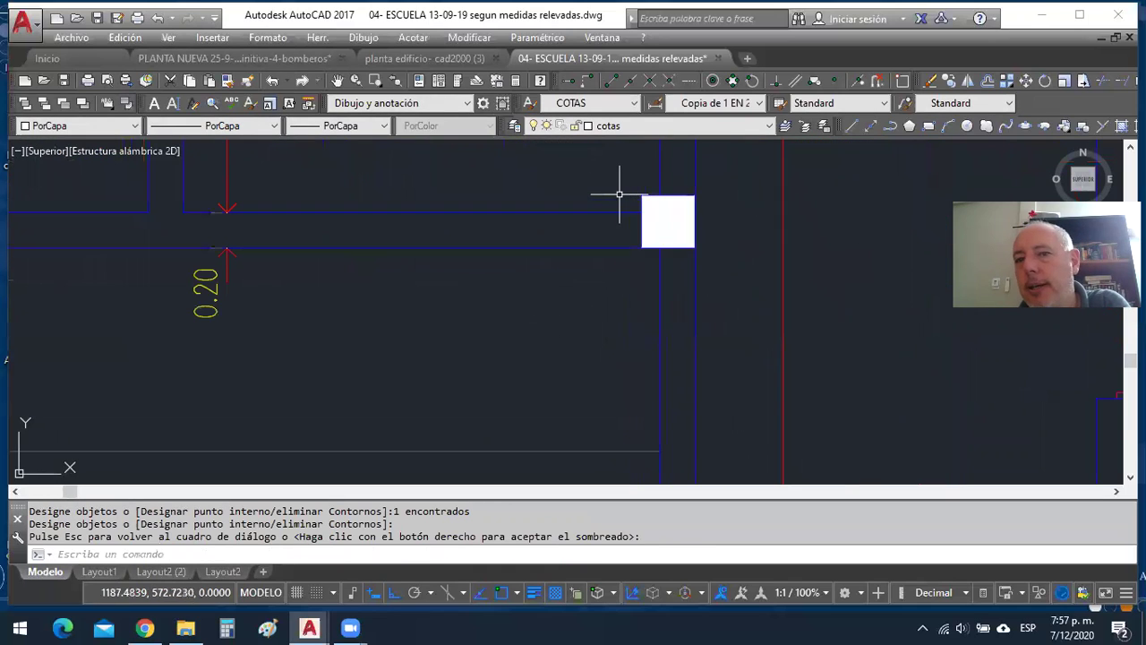
{"action": "scroll", "coordinate": [662, 246], "scroll_direction": "down", "scroll_amount": 5}
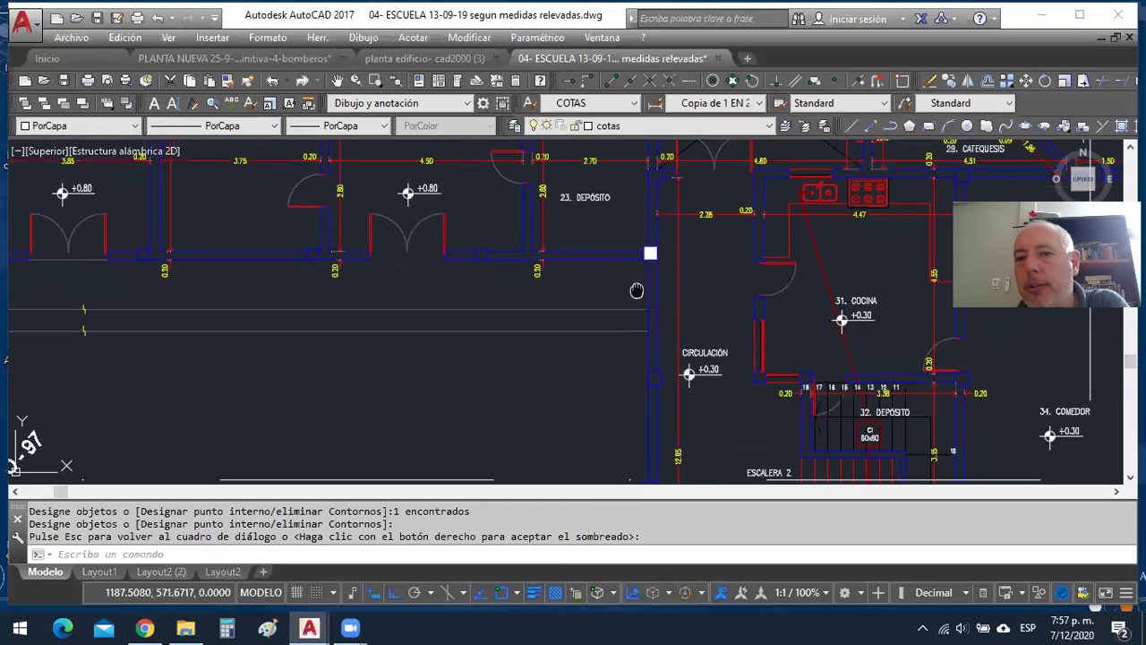
{"action": "middle_click_drag", "start_coordinate": [636, 289], "coordinate": [553, 249]}
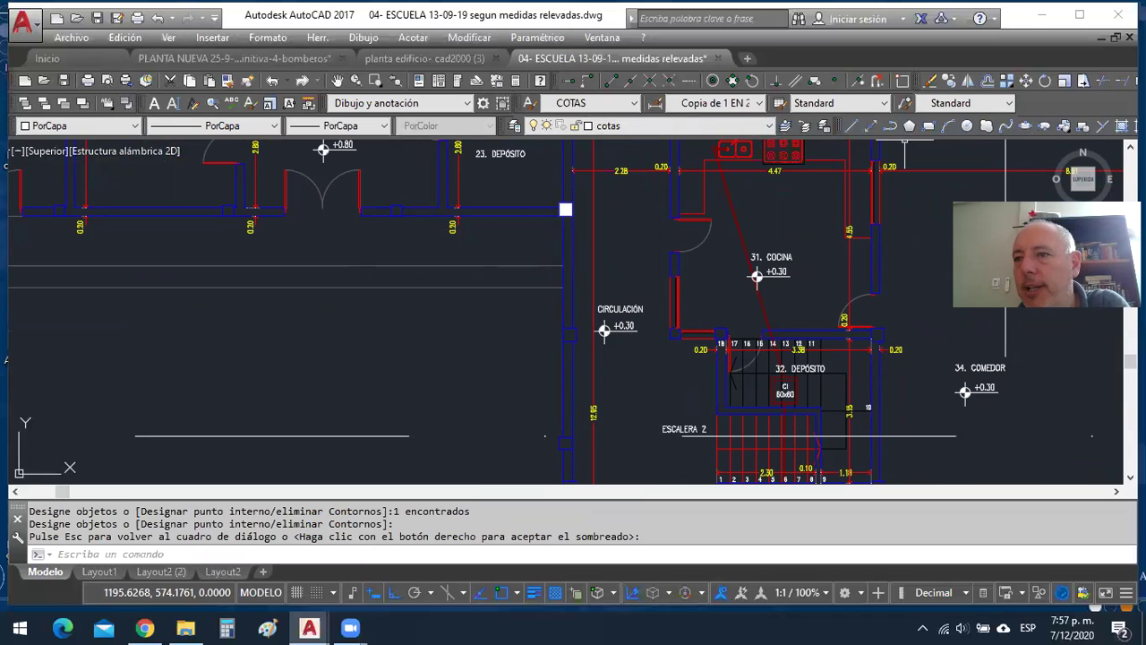
Try a SOLID hatch by internal points in the wall stretches and two columns below the filled corner column, and undo it.
{"action": "left_click", "coordinate": [1122, 126]}
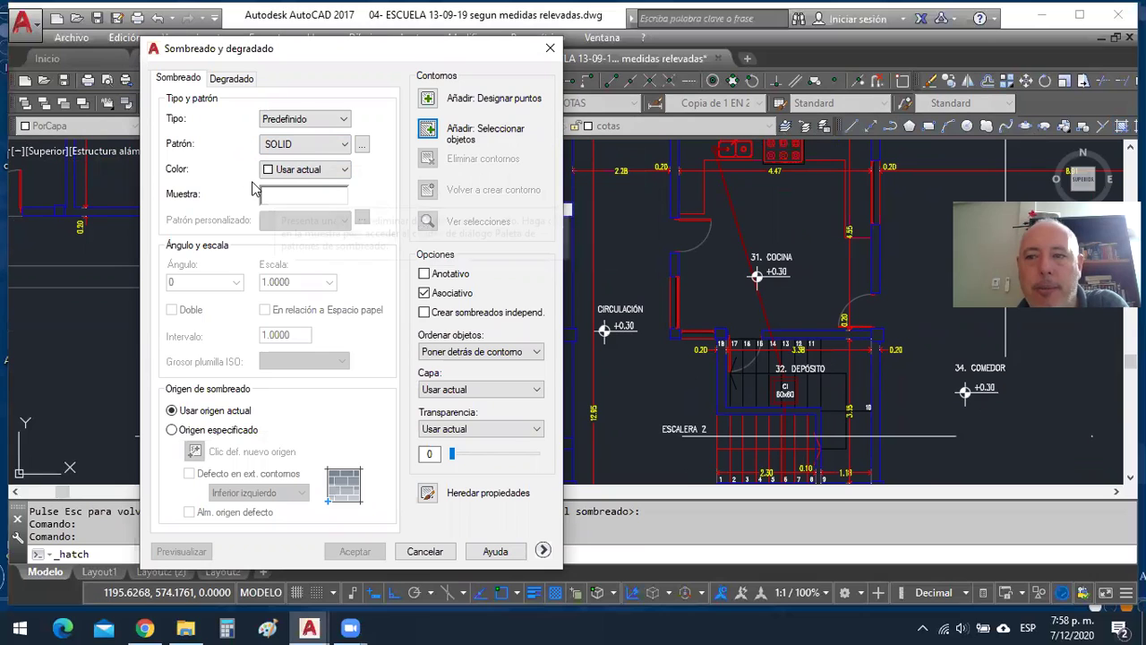
{"action": "left_click", "coordinate": [430, 100]}
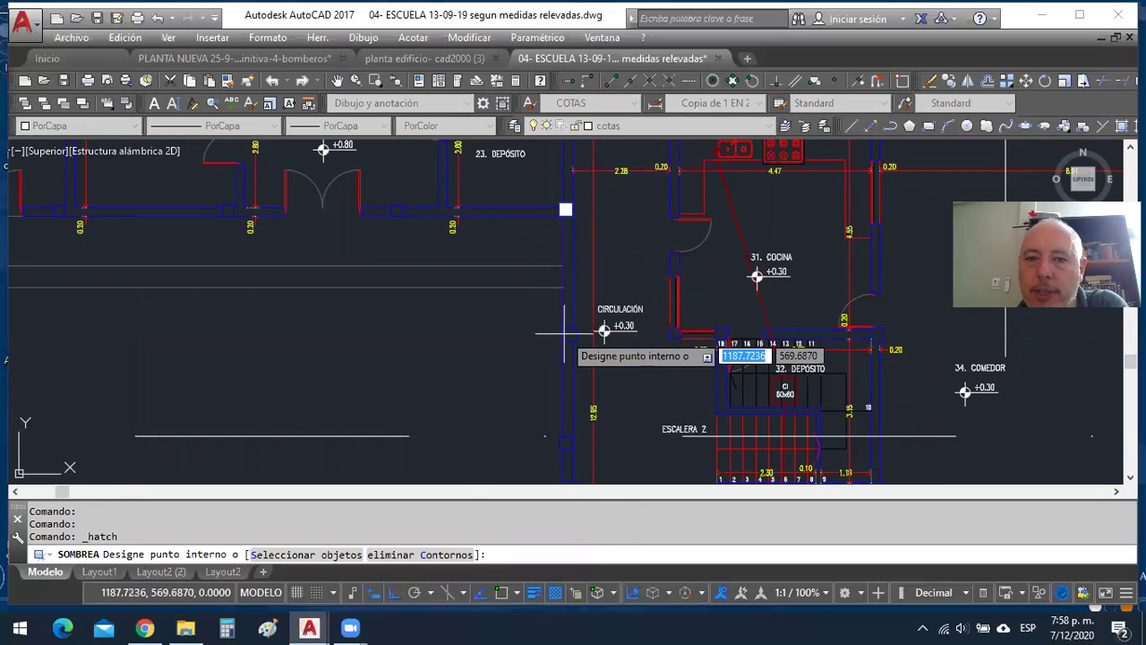
{"action": "left_click", "coordinate": [566, 260]}
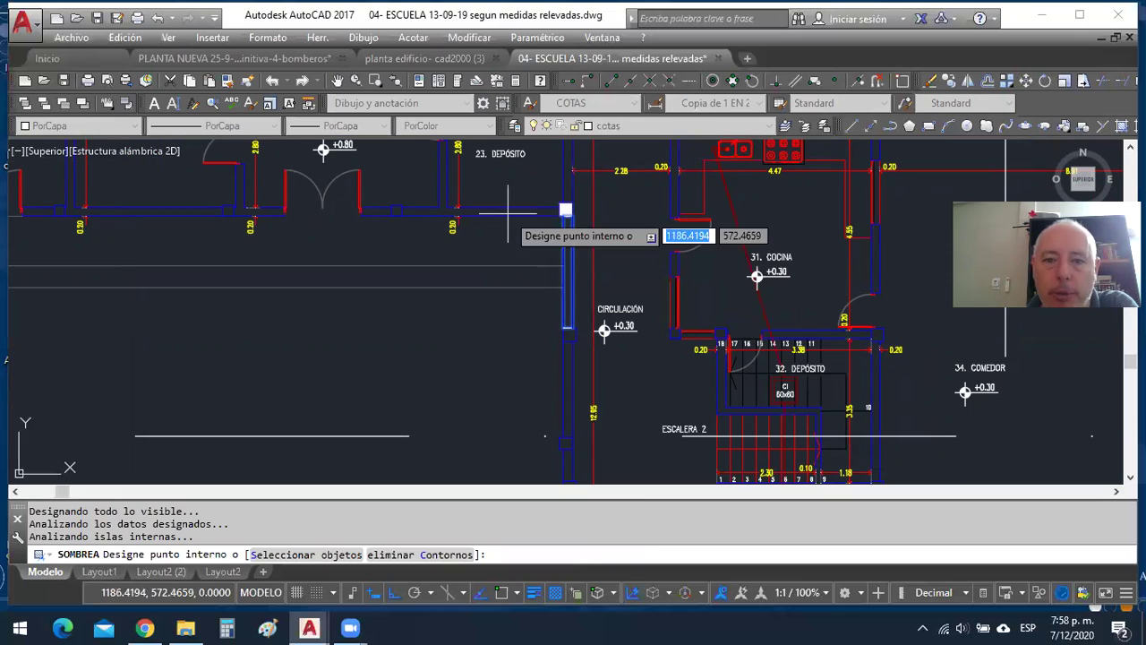
{"action": "left_click", "coordinate": [568, 392]}
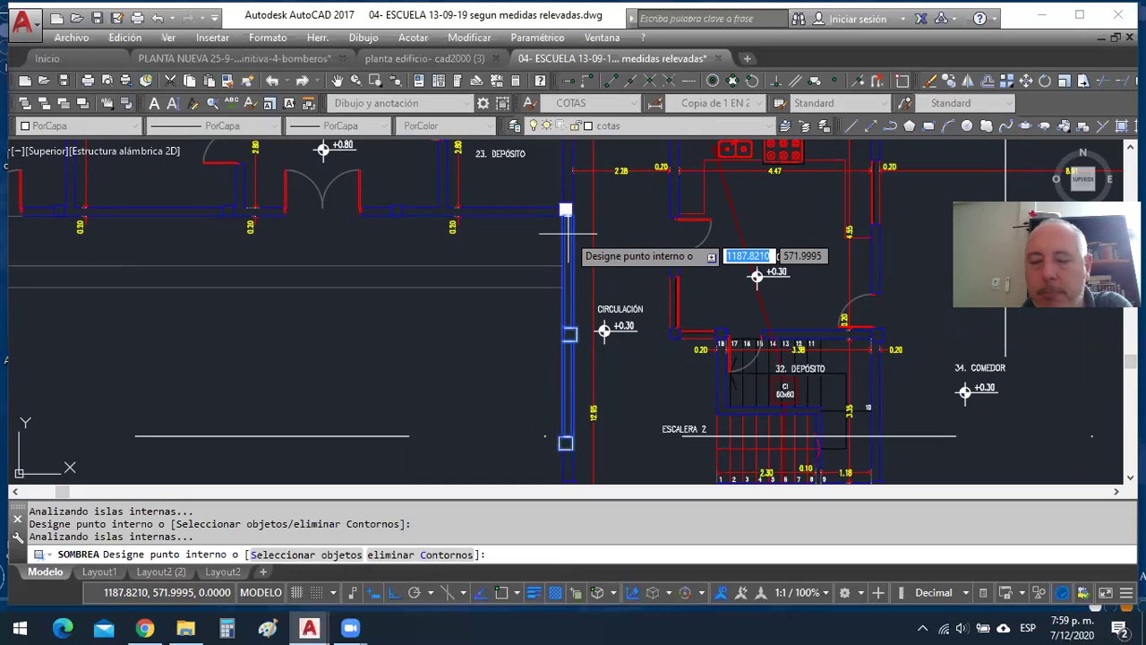
{"action": "key", "text": "Return"}
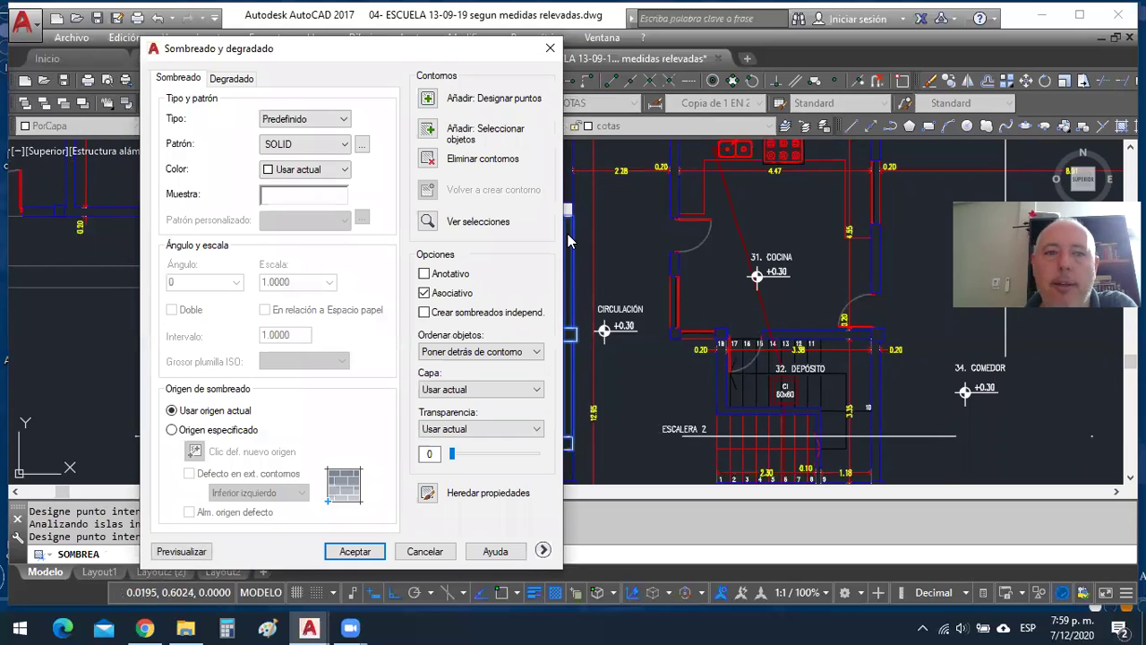
{"action": "left_click", "coordinate": [165, 553]}
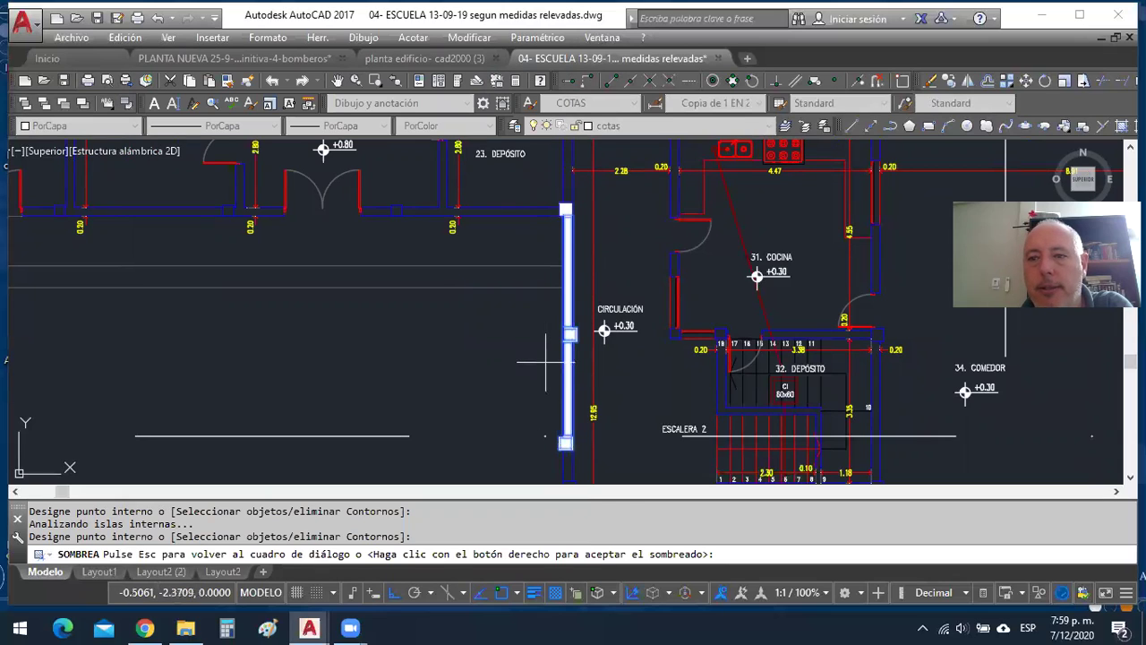
{"action": "right_click", "coordinate": [546, 361]}
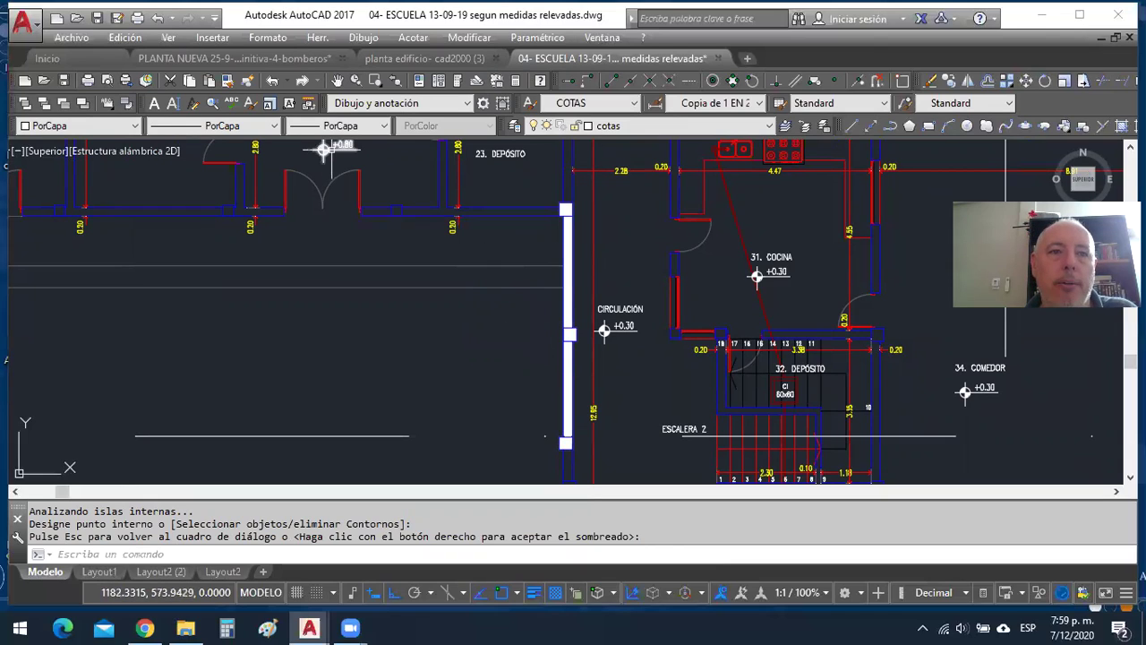
{"action": "left_click", "coordinate": [274, 81]}
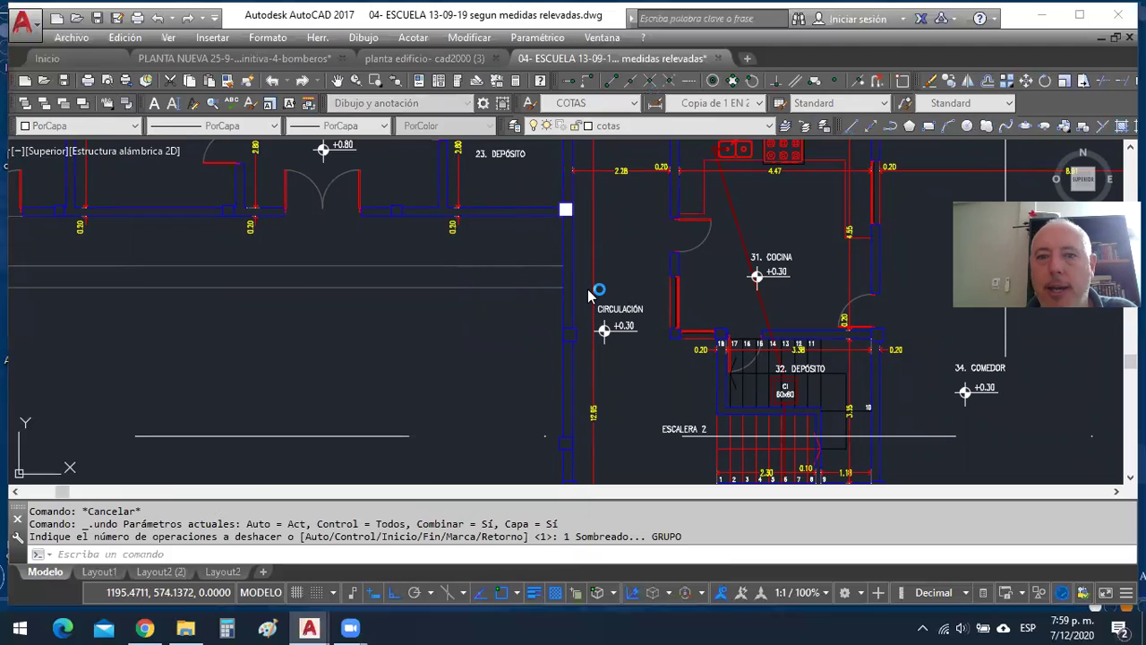
Start the hatch again, pick internal points in the wall stretches and two columns below the corner column, and preview the SOLID fill.
{"action": "type", "text": "h"}
{"action": "key", "text": "Return"}
{"action": "left_click", "coordinate": [426, 101]}
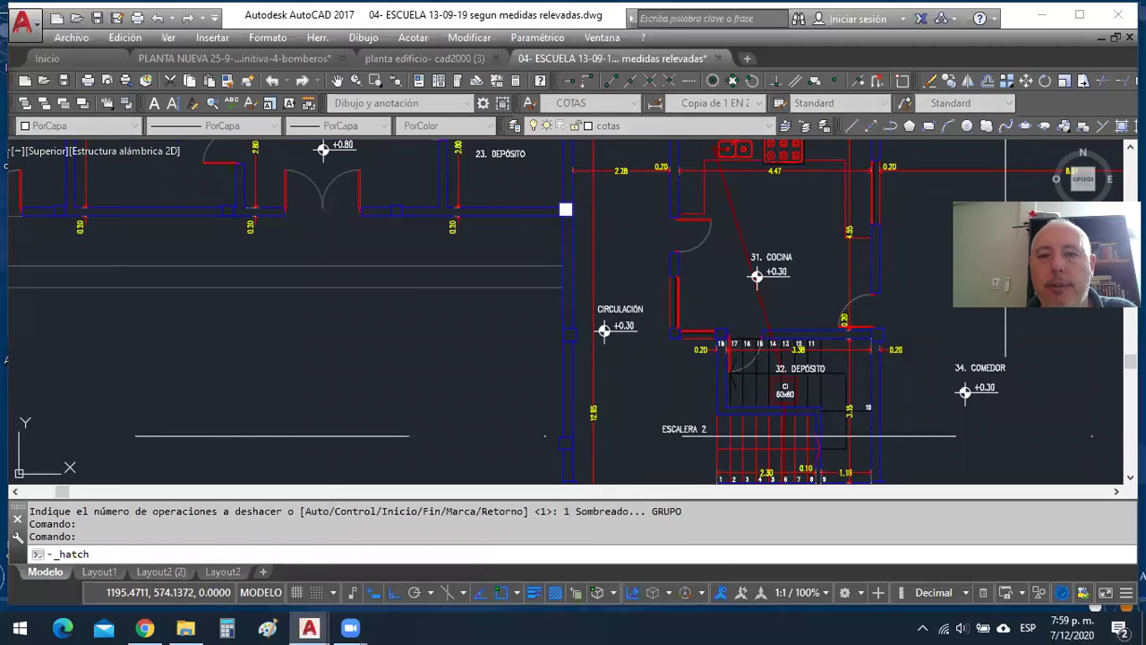
{"action": "left_click", "coordinate": [566, 267]}
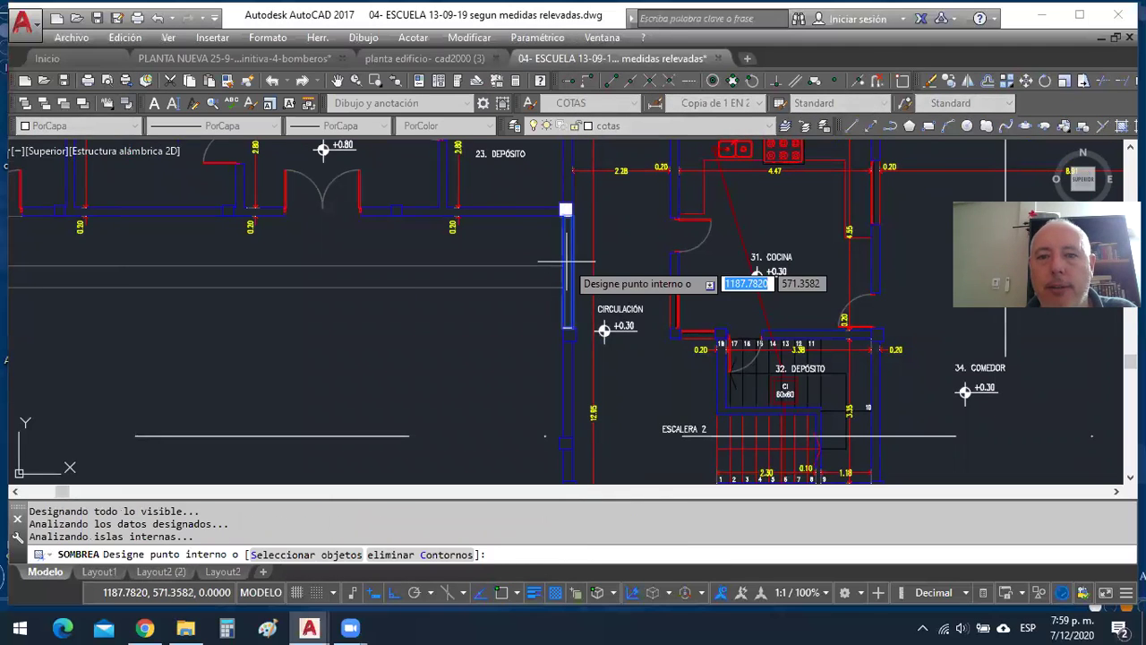
{"action": "left_click", "coordinate": [566, 336]}
{"action": "left_click", "coordinate": [566, 439]}
{"action": "right_click", "coordinate": [505, 364]}
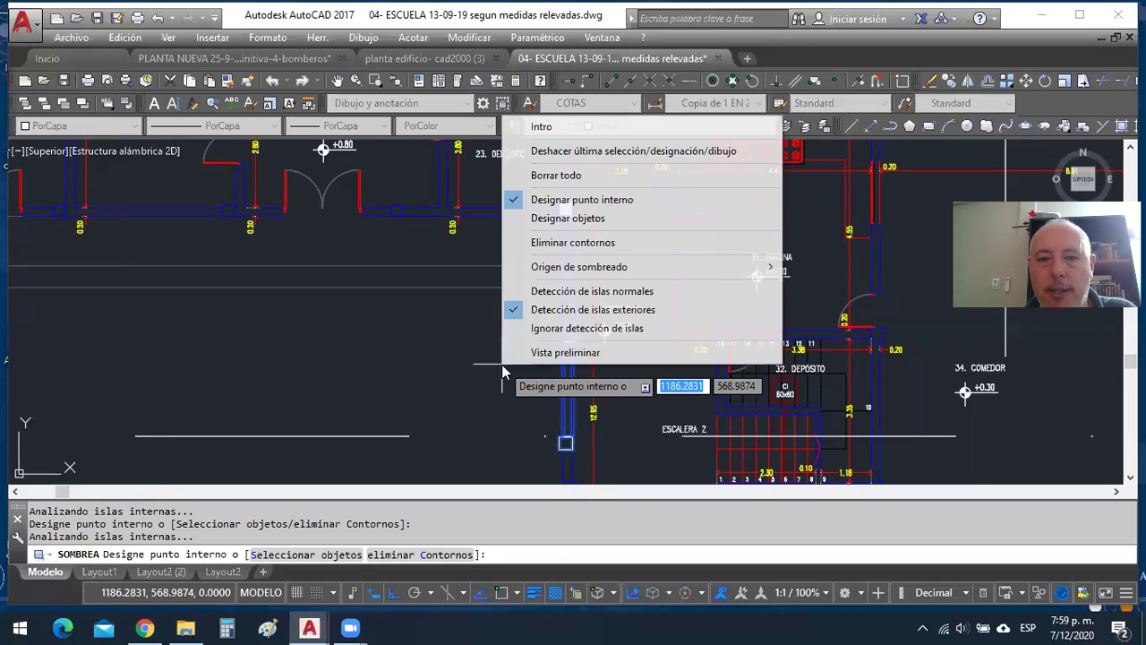
{"action": "left_click", "coordinate": [494, 384]}
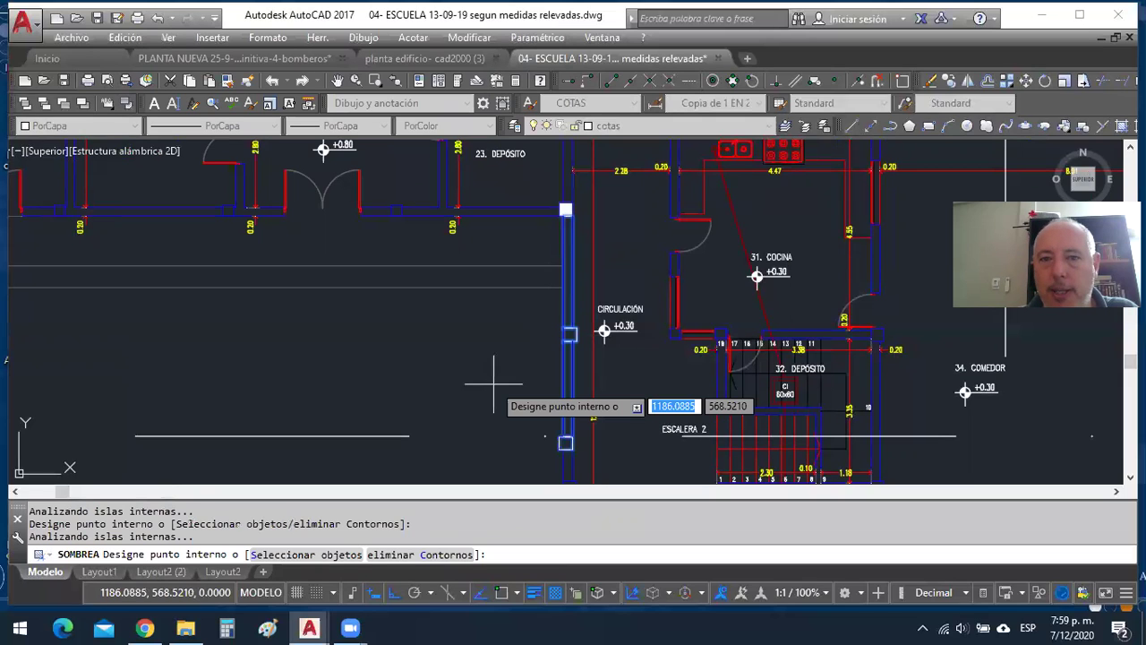
{"action": "key", "text": "Return"}
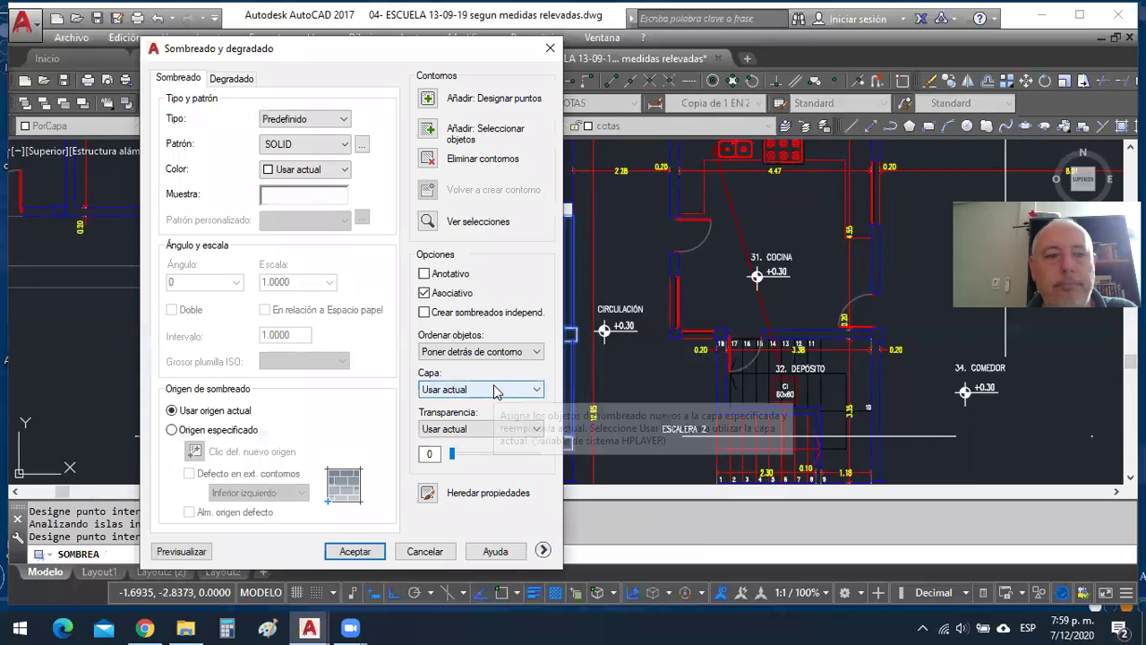
{"action": "left_click", "coordinate": [179, 551]}
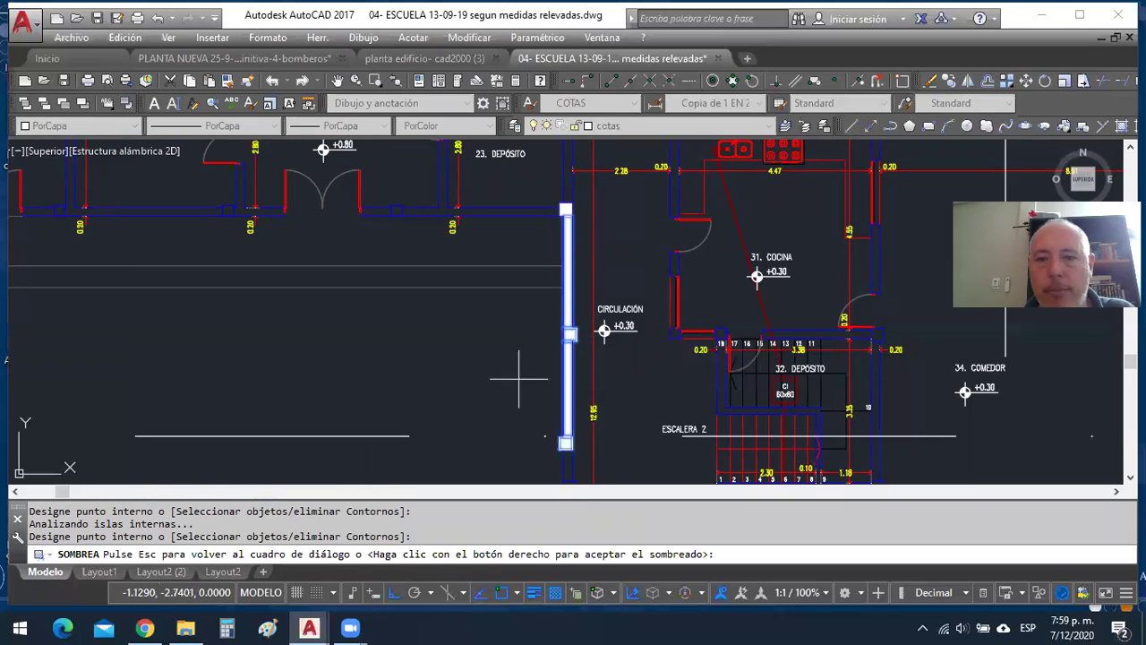
Remove both columns and the lower wall stretch from the hatch boundaries, and accept the SOLID fill for the upper wall stretch.
{"action": "key", "text": "Escape"}
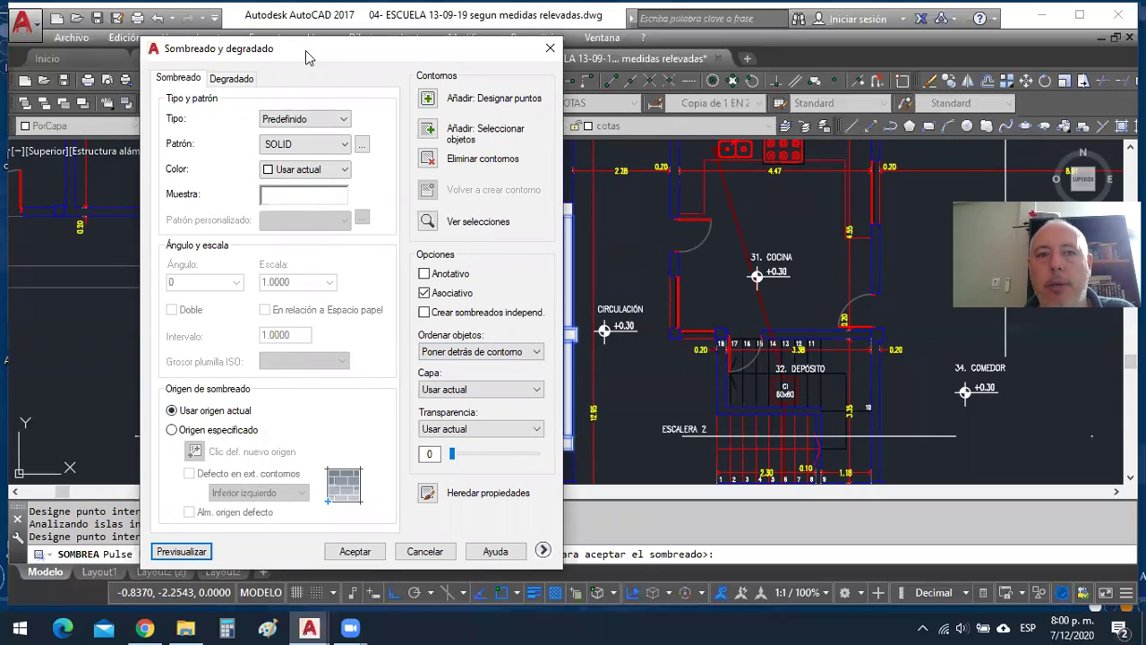
{"action": "left_click_drag", "start_coordinate": [348, 51], "coordinate": [283, 43]}
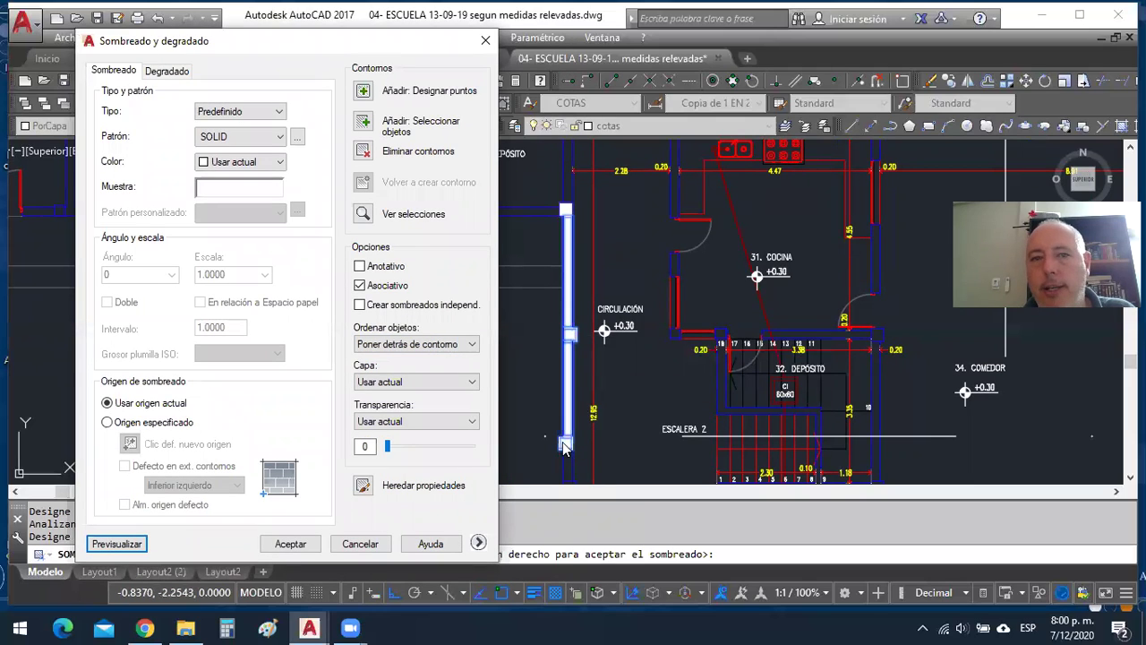
{"action": "left_click", "coordinate": [364, 153]}
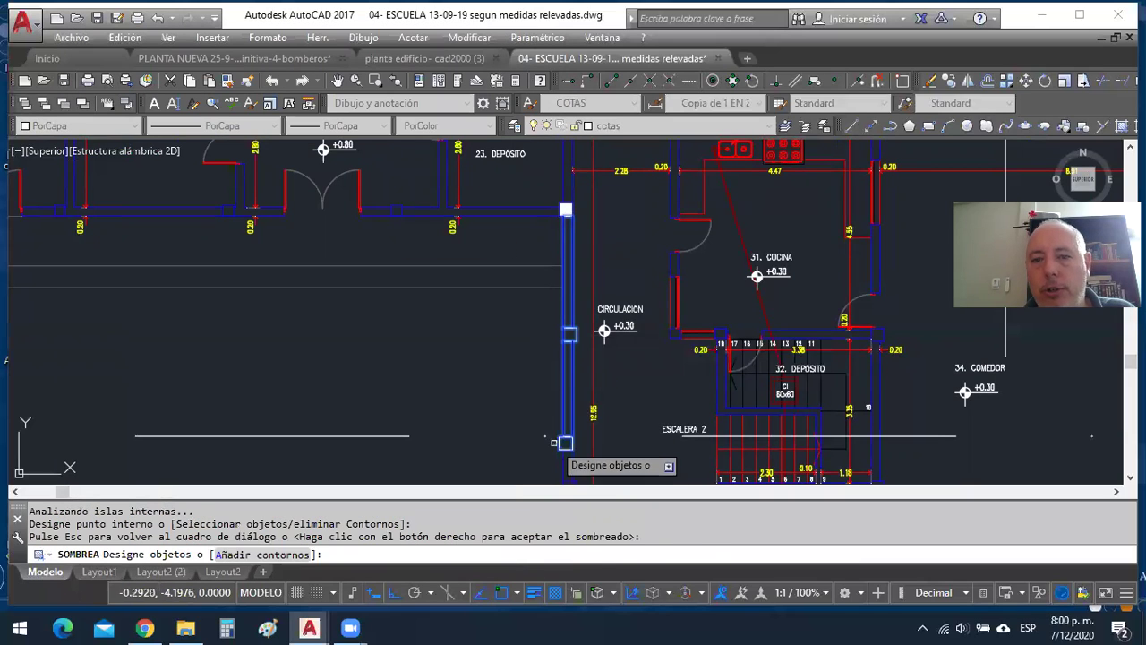
{"action": "left_click", "coordinate": [562, 445]}
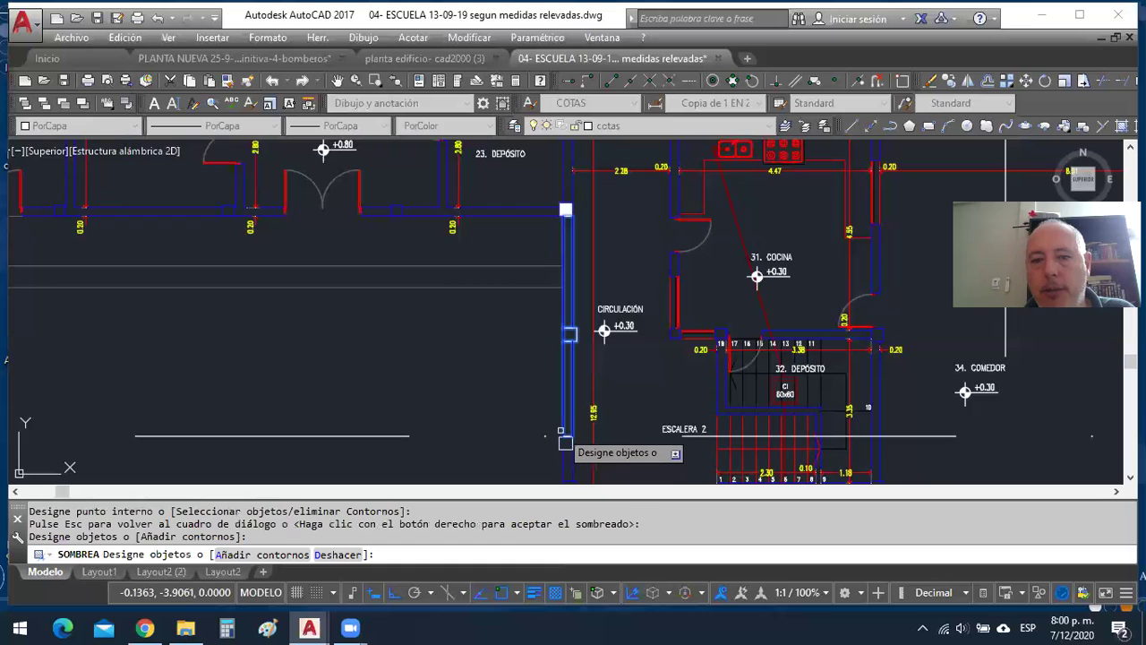
{"action": "left_click", "coordinate": [562, 423]}
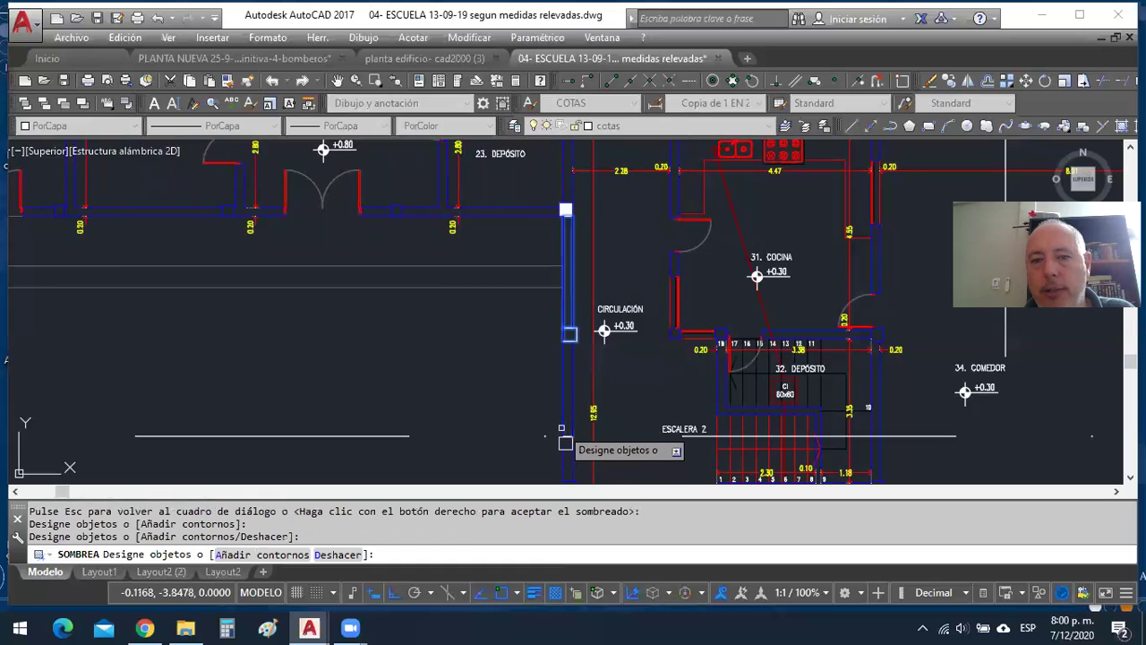
{"action": "left_click", "coordinate": [569, 335]}
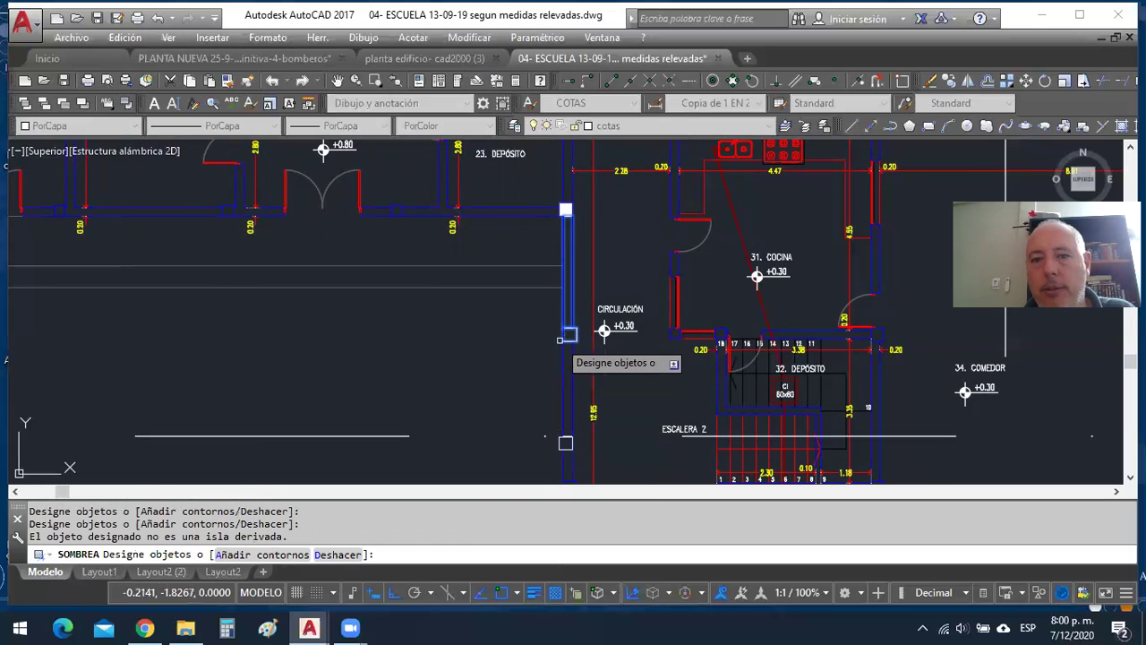
{"action": "right_click", "coordinate": [510, 338]}
{"action": "left_click", "coordinate": [518, 357]}
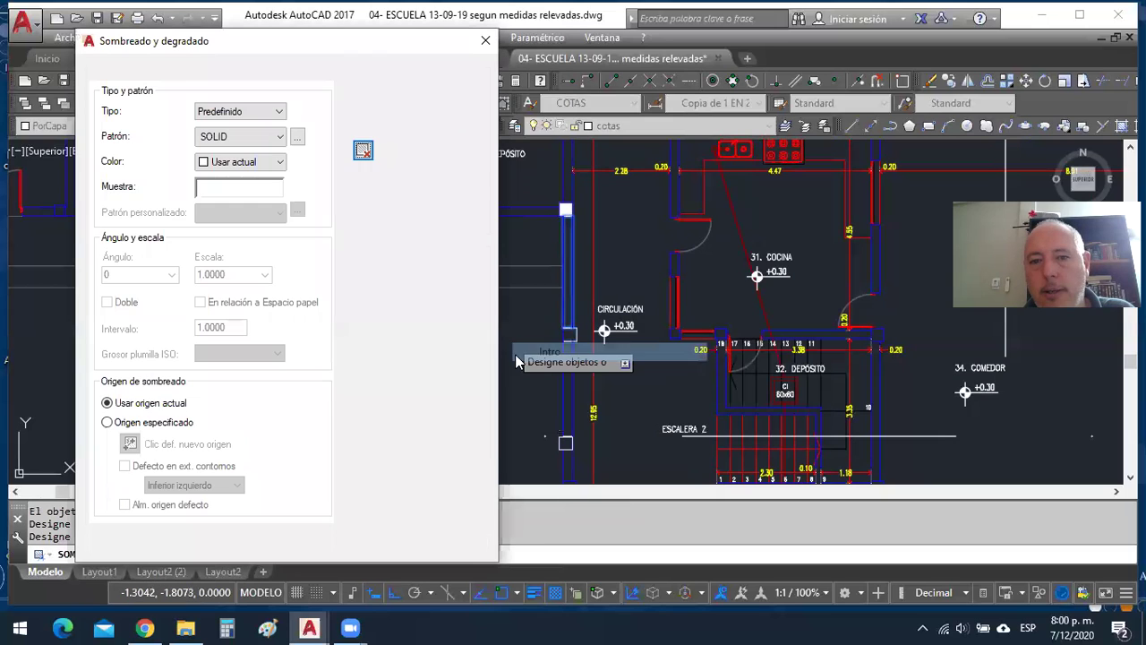
{"action": "left_click", "coordinate": [117, 544]}
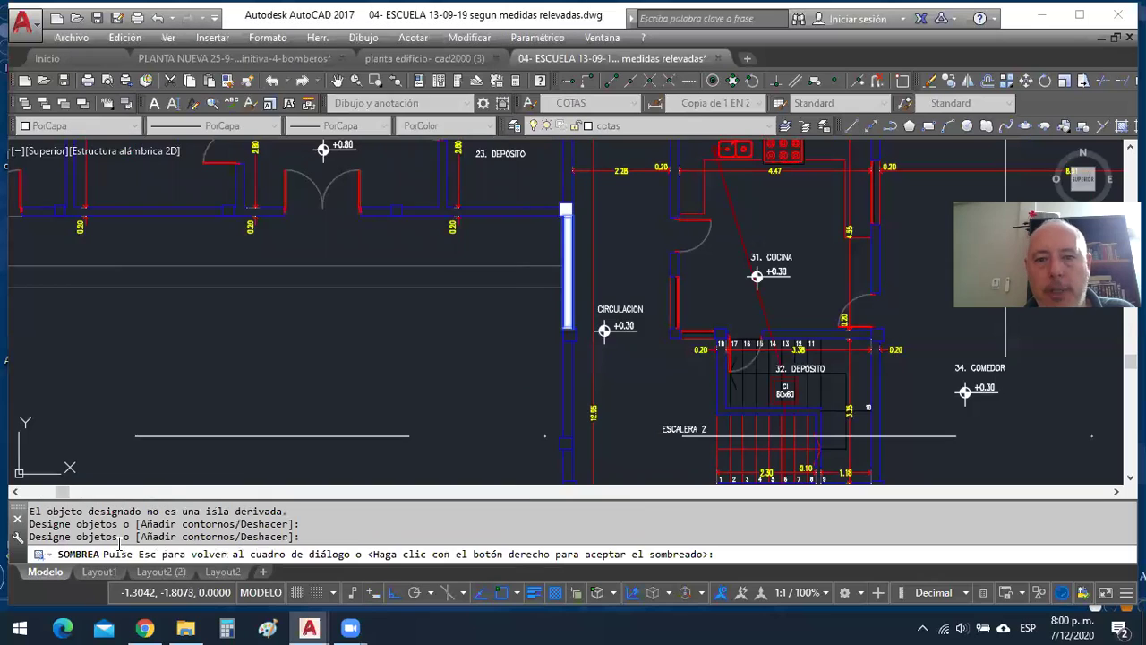
{"action": "right_click", "coordinate": [445, 441]}
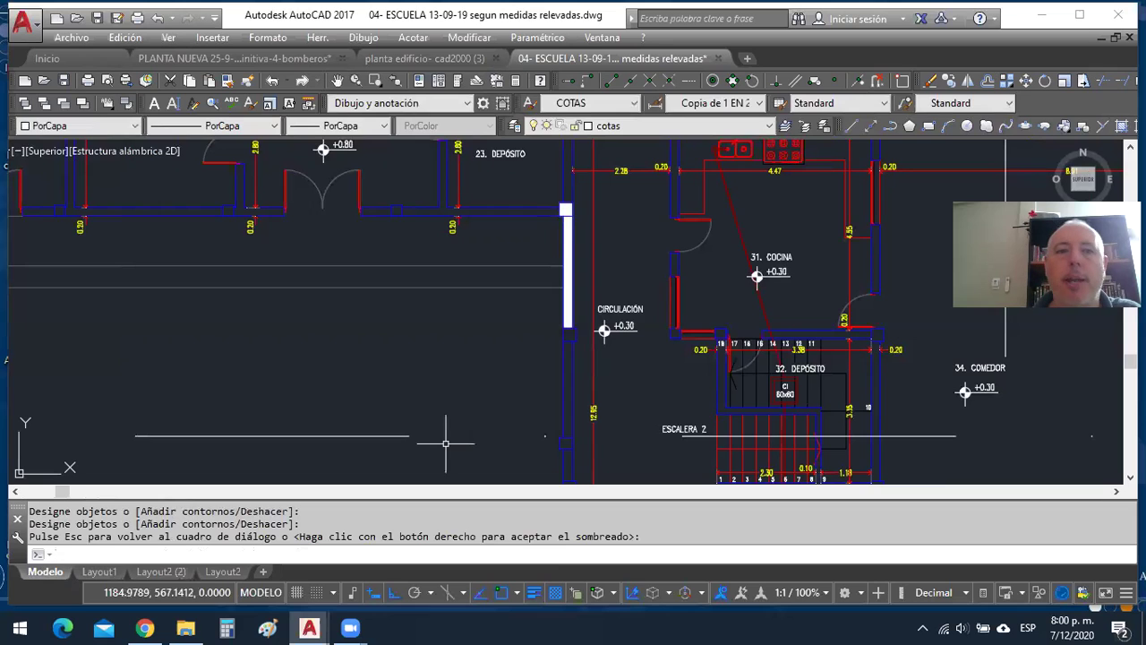
Show the plan area with 20. BIBLIOTECA, 21. SALA DE VIDEO and 22. LABORATORIO.
{"action": "middle_click_drag", "start_coordinate": [448, 260], "coordinate": [557, 415]}
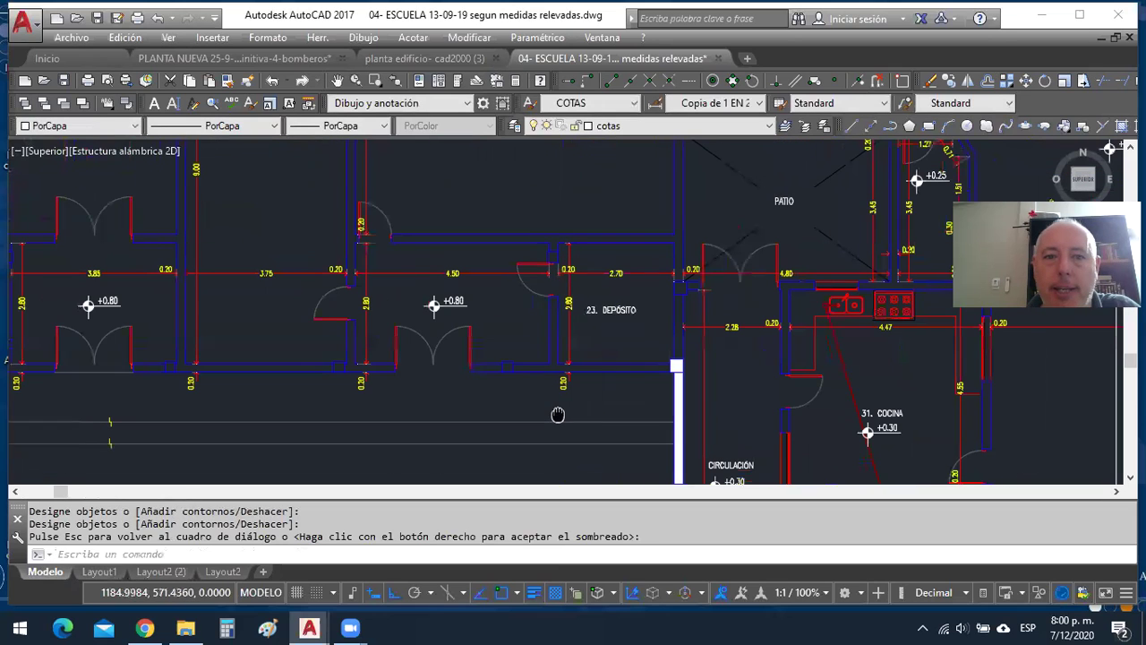
{"action": "mouse_move", "coordinate": [546, 296]}
{"action": "middle_mouse_down"}
{"action": "mouse_move", "coordinate": [519, 463]}
{"action": "mouse_move", "coordinate": [690, 376]}
{"action": "middle_mouse_up"}
{"action": "scroll", "coordinate": [324, 360], "scroll_direction": "down", "scroll_amount": 3}
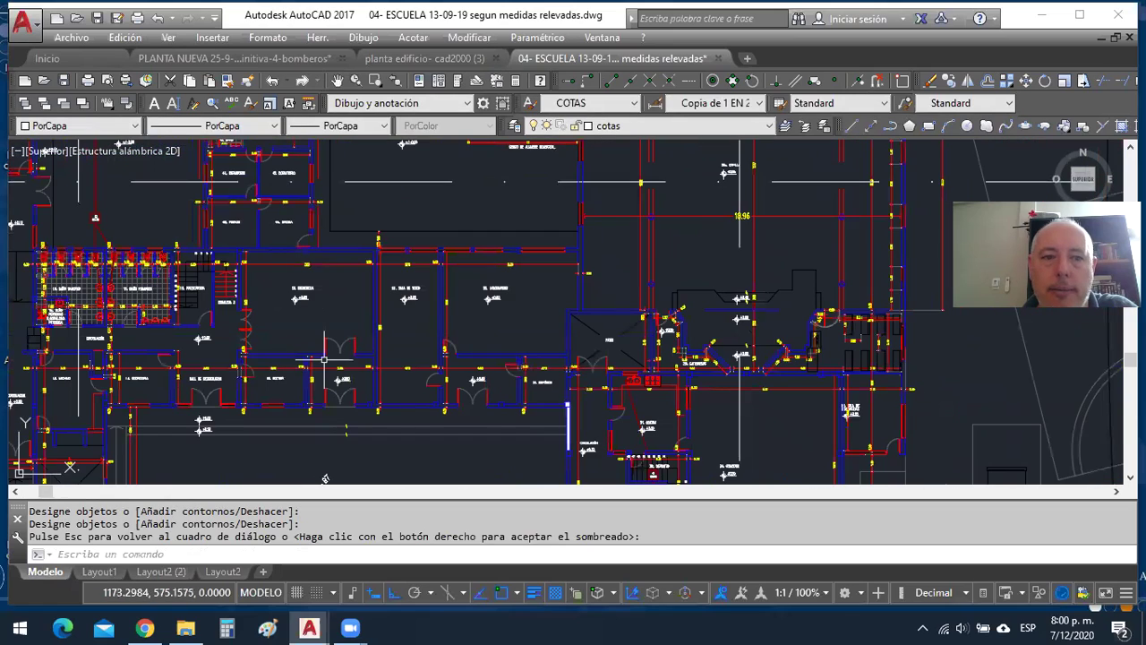
{"action": "scroll", "coordinate": [433, 358], "scroll_direction": "up", "scroll_amount": 4}
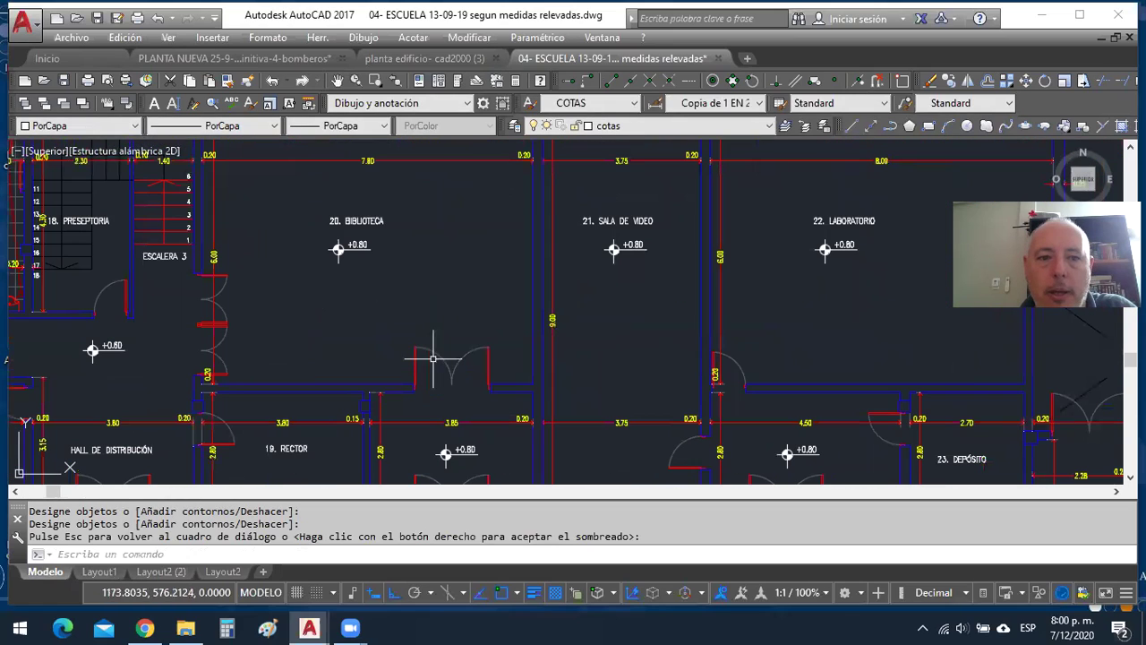
{"action": "scroll", "coordinate": [350, 291], "scroll_direction": "down", "scroll_amount": 2}
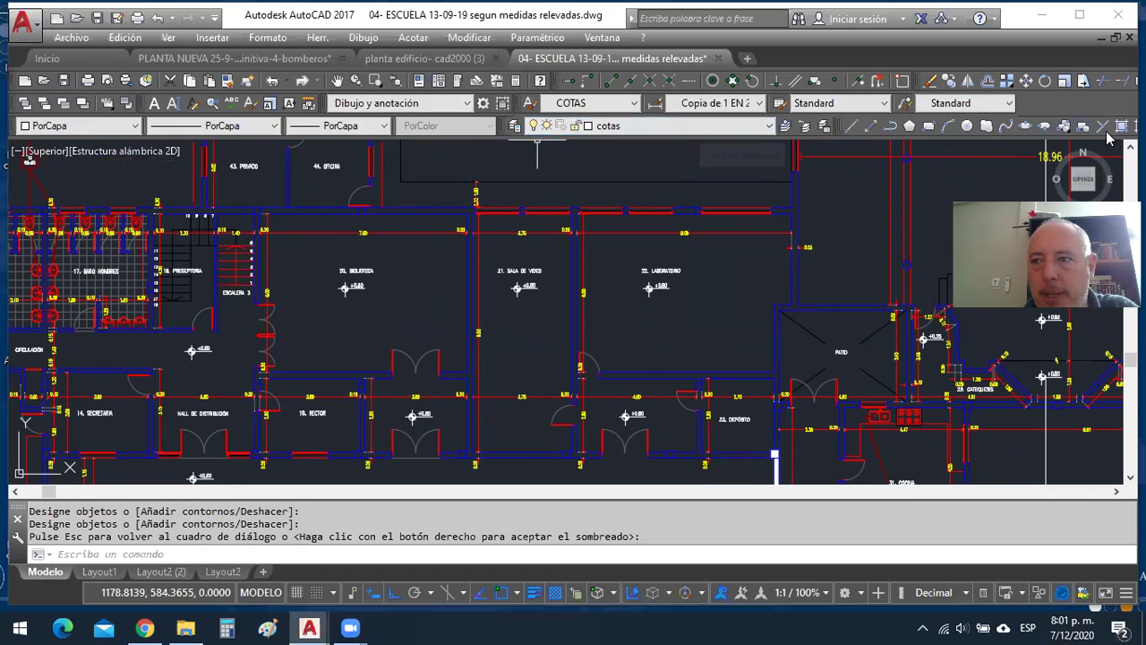
Start a new hatch with the AR-B88 pattern, pick an internal point in 20. BIBLIOTECA, and preview the fill up close.
{"action": "key", "text": "Escape"}
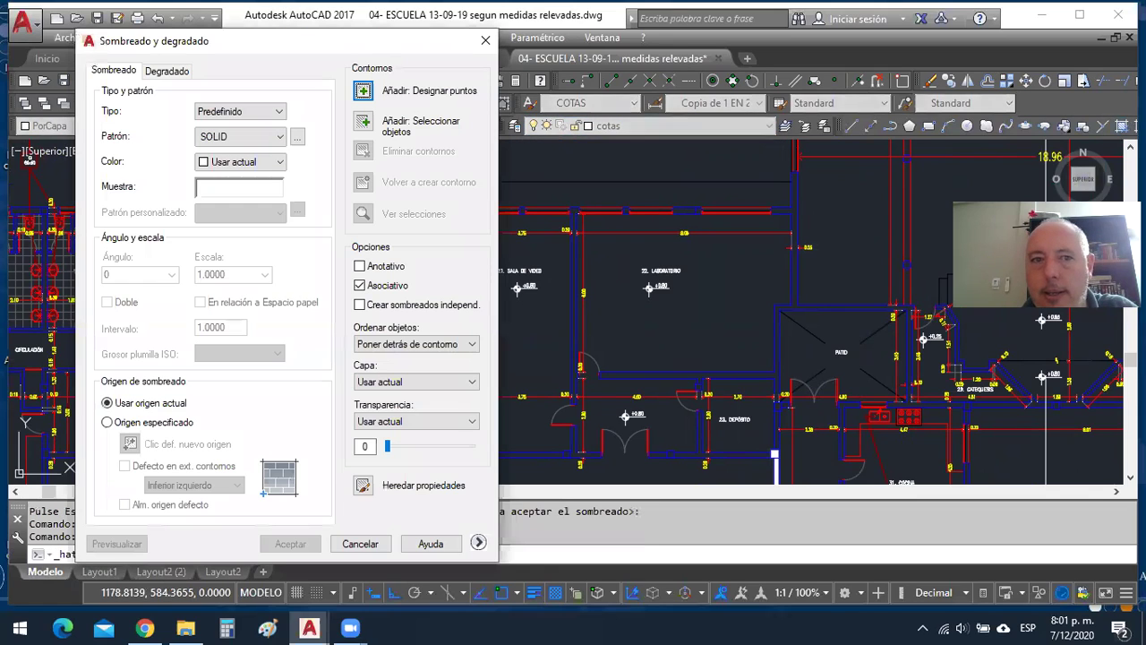
{"action": "left_click", "coordinate": [254, 192]}
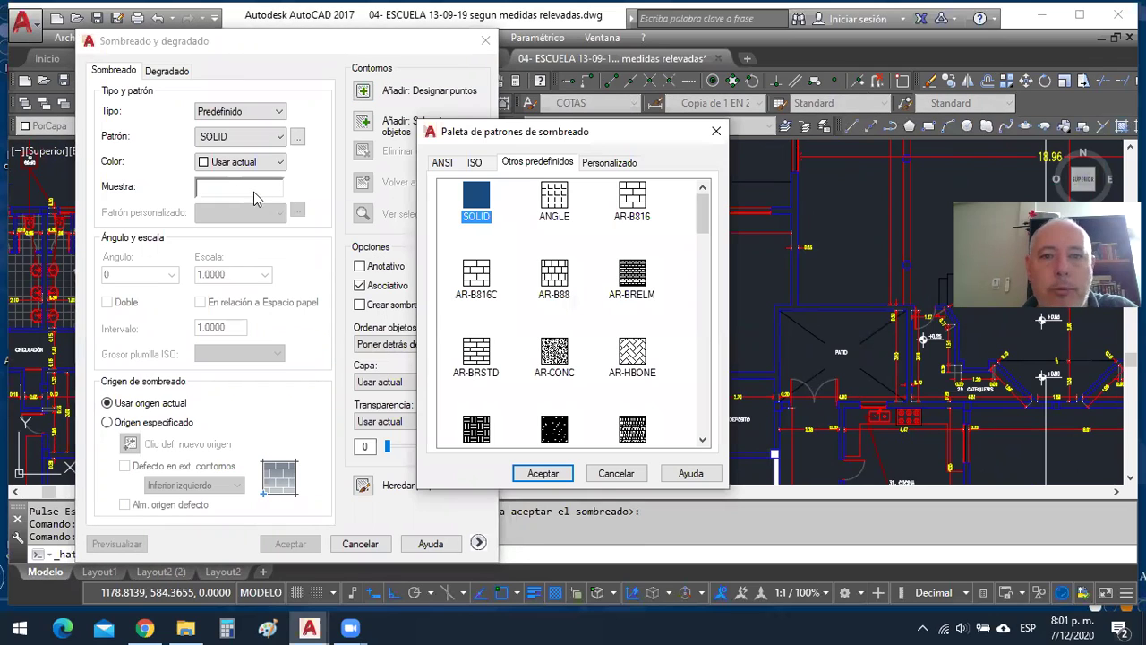
{"action": "left_click", "coordinate": [553, 278]}
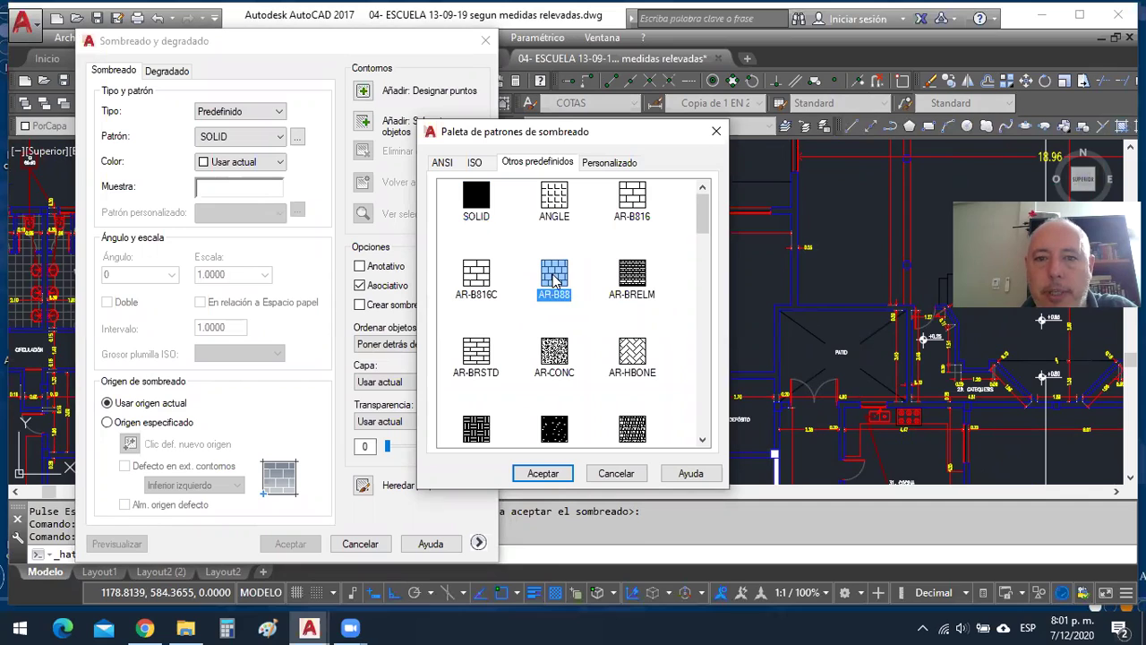
{"action": "left_click", "coordinate": [542, 472]}
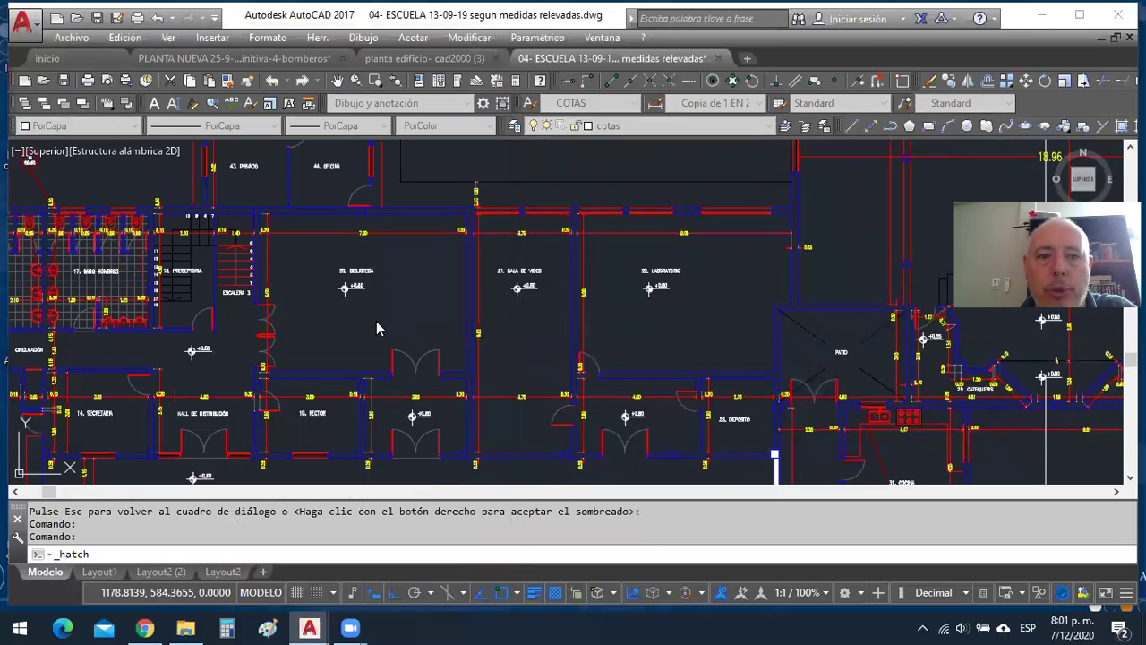
{"action": "left_click", "coordinate": [385, 312]}
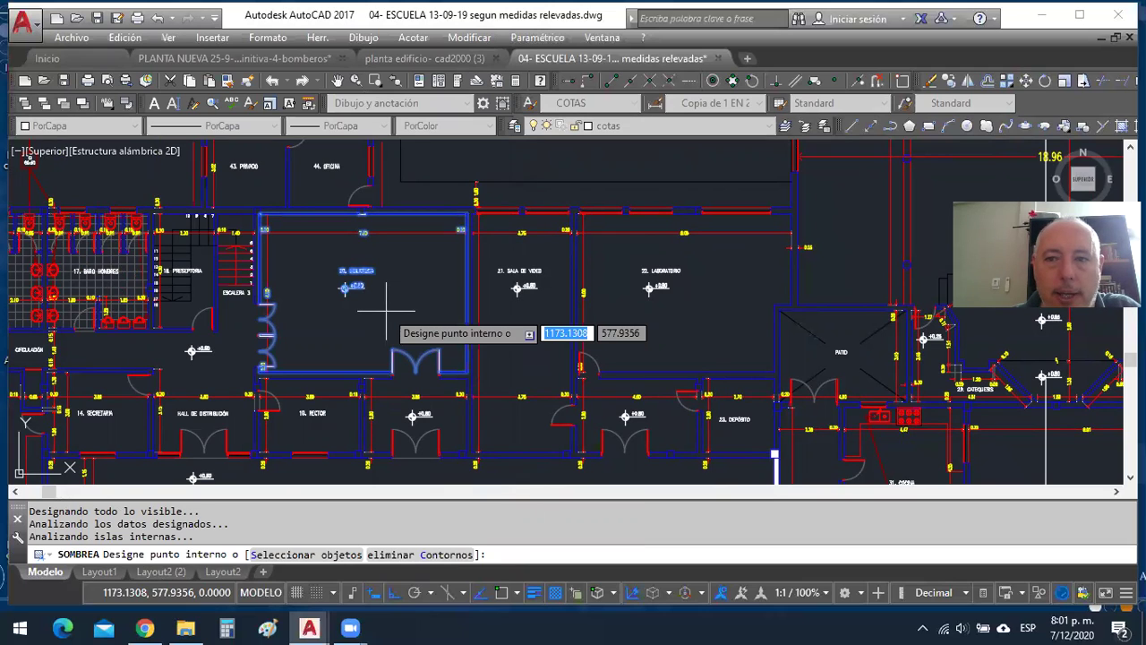
{"action": "key", "text": "Return"}
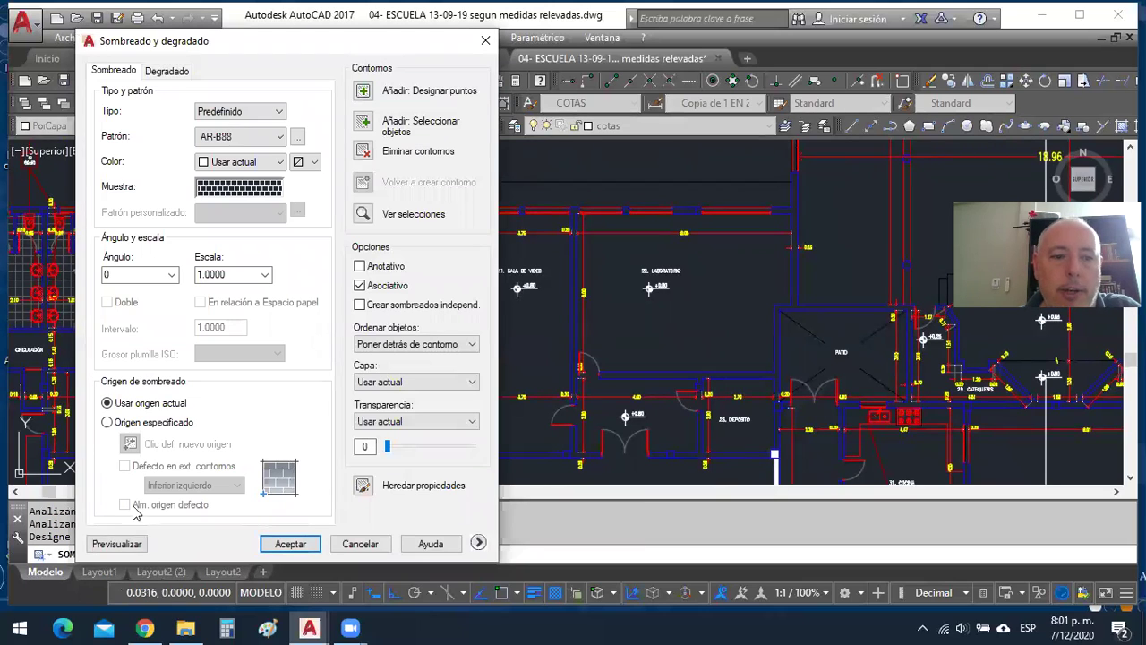
{"action": "left_click", "coordinate": [117, 543]}
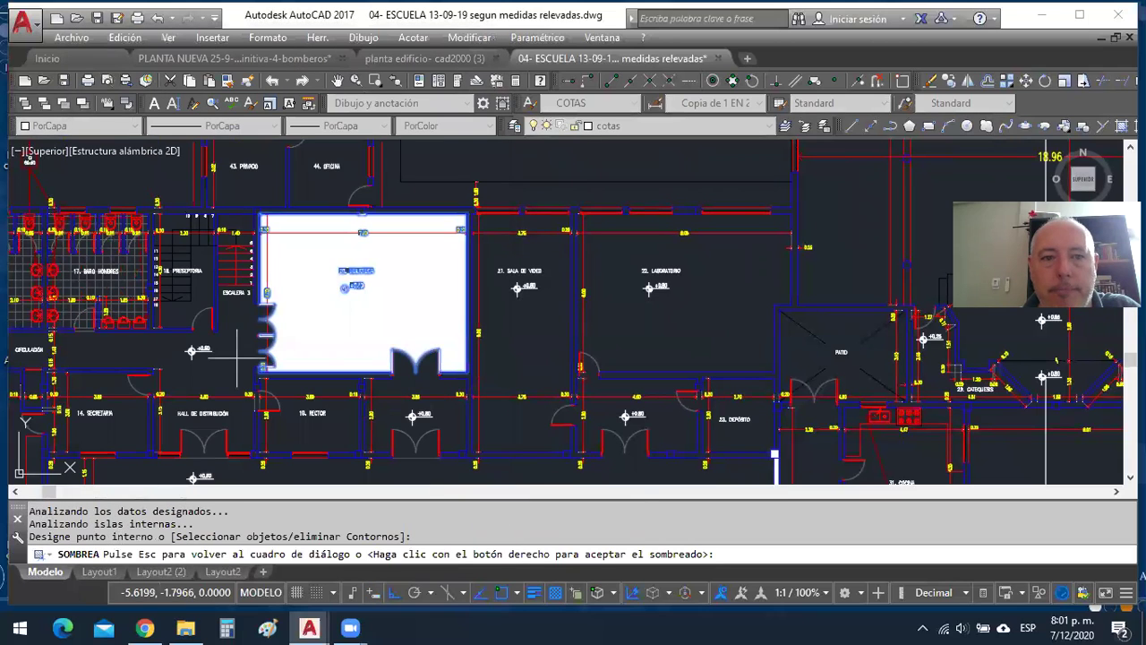
{"action": "scroll", "coordinate": [362, 310], "scroll_direction": "up", "scroll_amount": 8}
{"action": "scroll", "coordinate": [366, 319], "scroll_direction": "up", "scroll_amount": 1}
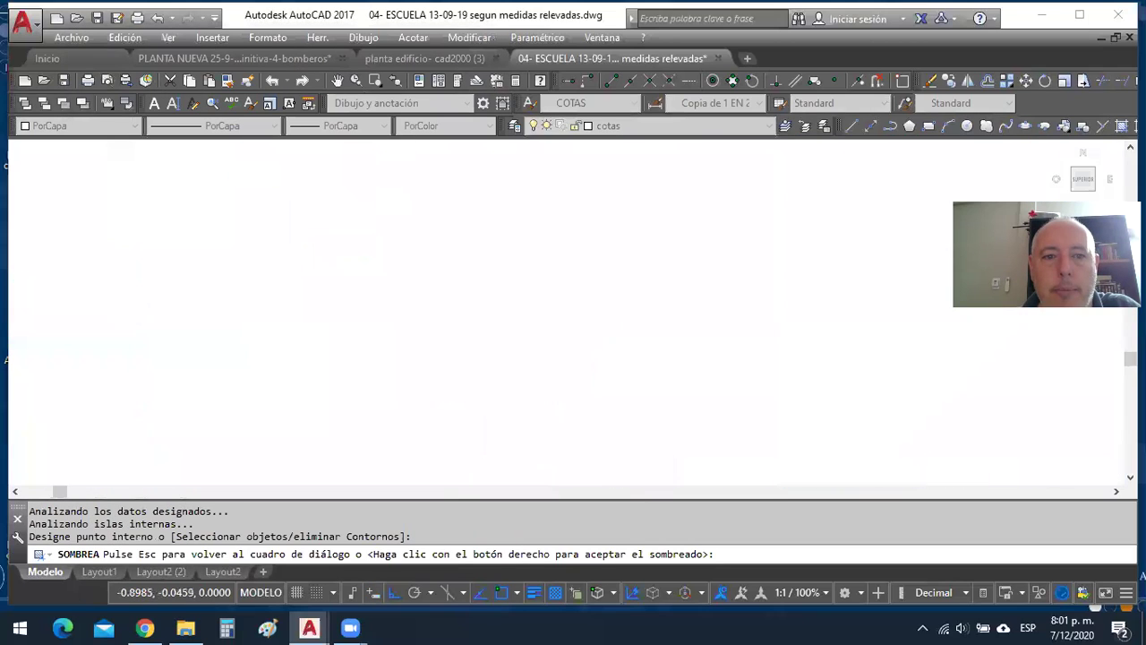
{"action": "scroll", "coordinate": [365, 319], "scroll_direction": "down", "scroll_amount": 8}
{"action": "scroll", "coordinate": [363, 314], "scroll_direction": "up", "scroll_amount": 2}
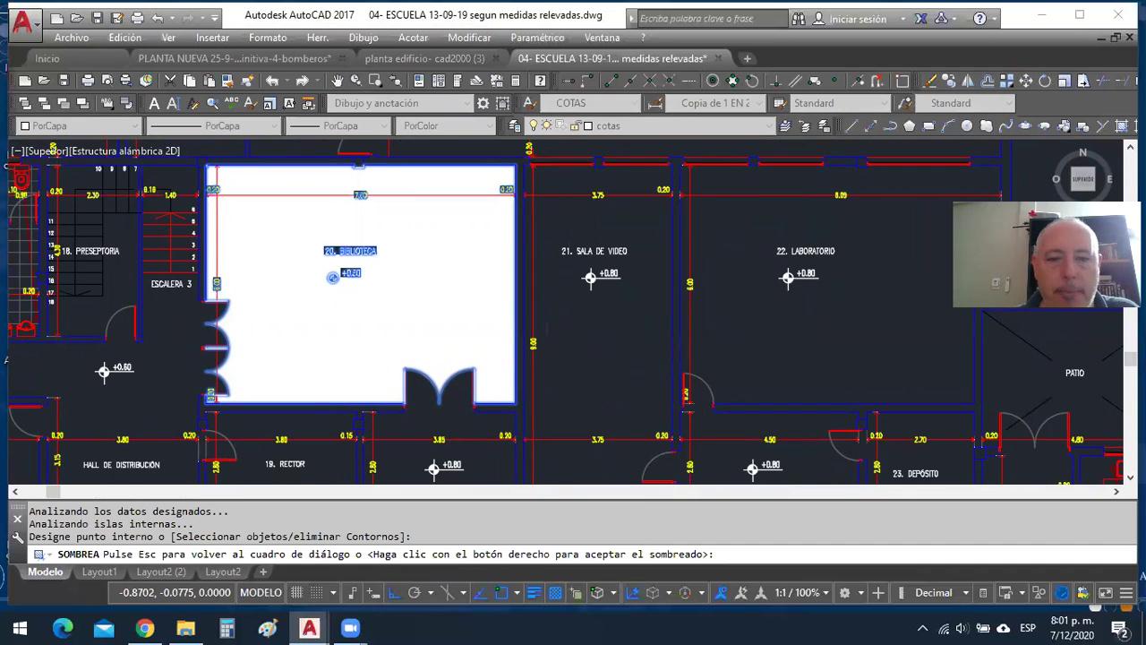
{"action": "key", "text": "Escape"}
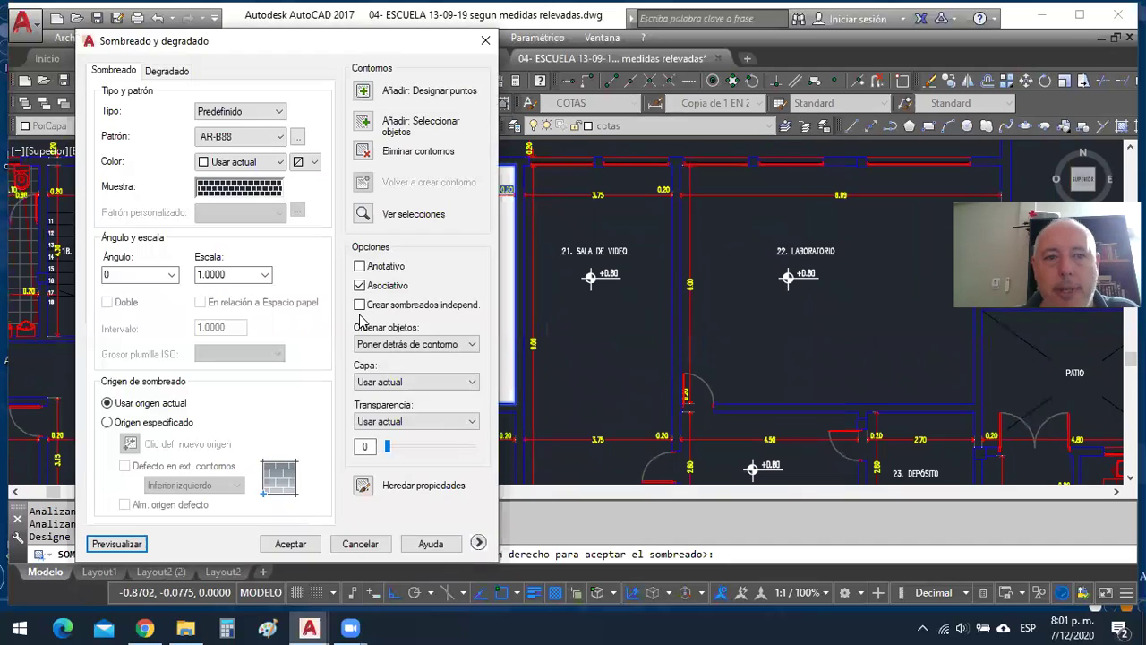
Try the AR-B88 hatch in 20. BIBLIOTECA at scale 50 and at scale 1000, previewing each.
{"action": "left_click", "coordinate": [239, 271]}
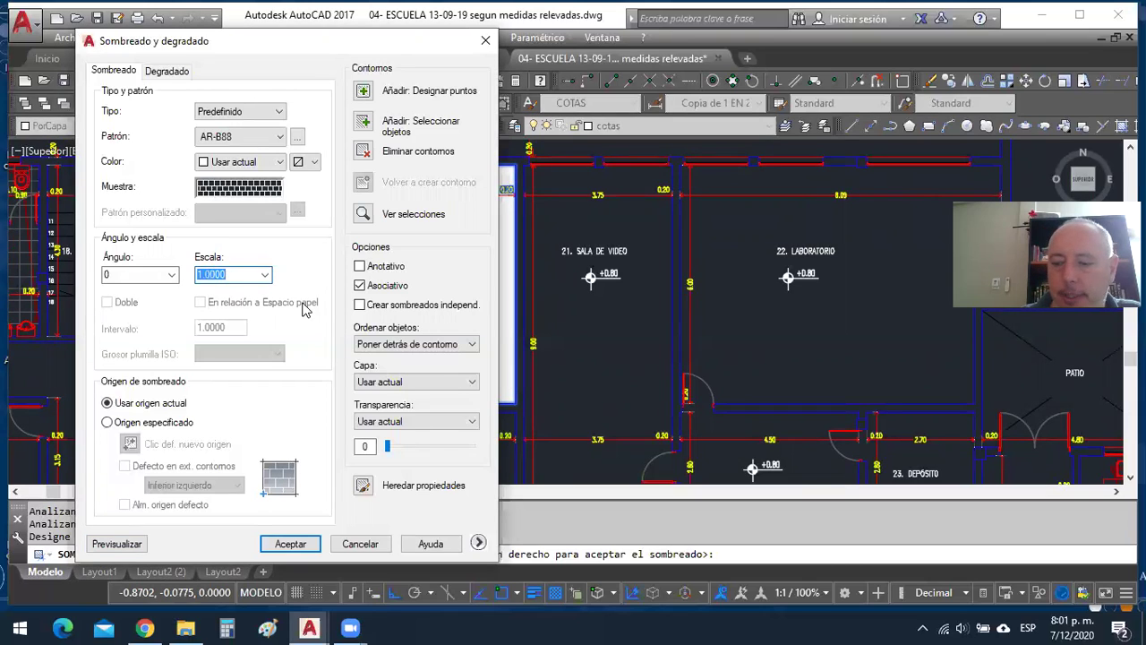
{"action": "type", "text": "5"}
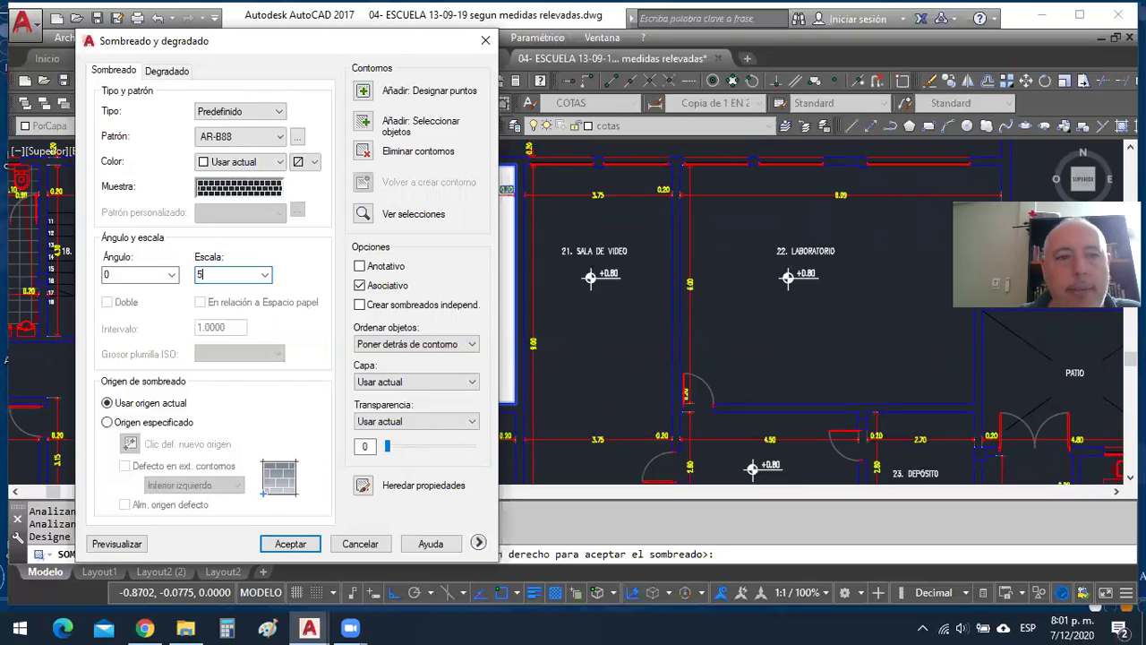
{"action": "left_click", "coordinate": [156, 275]}
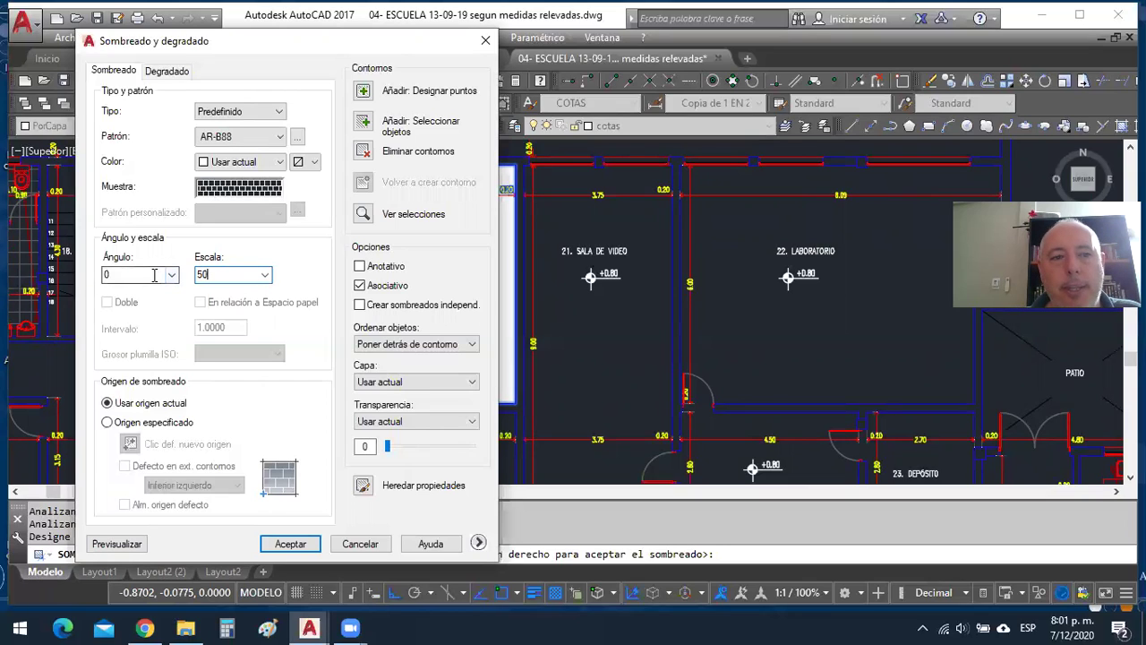
{"action": "left_click", "coordinate": [117, 544]}
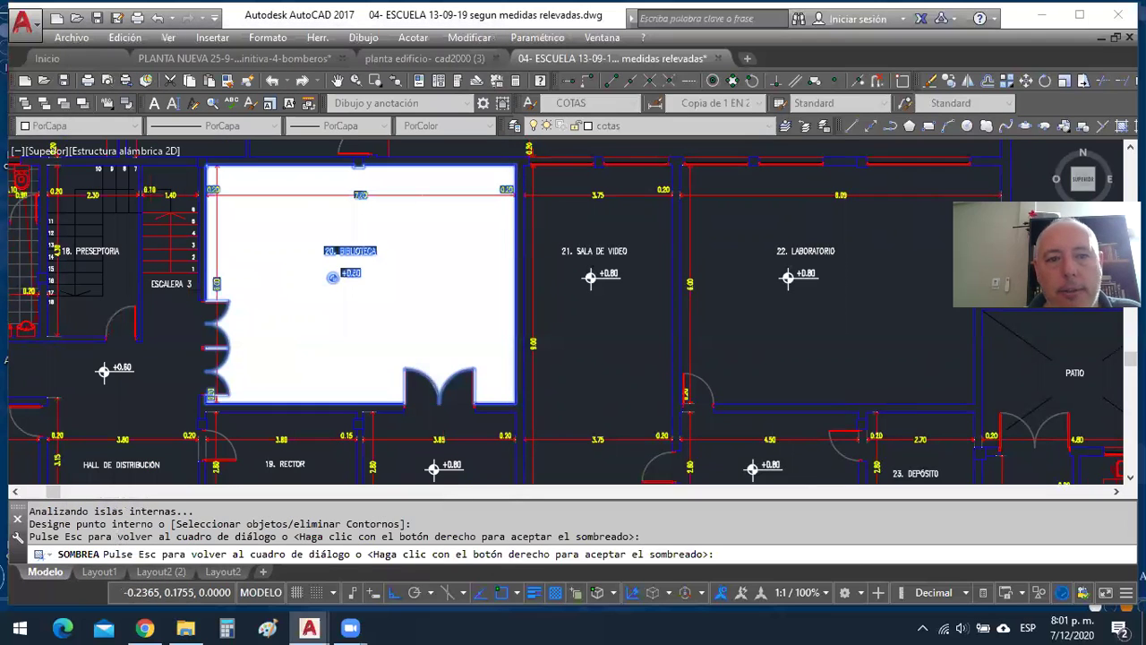
{"action": "key", "text": "Escape"}
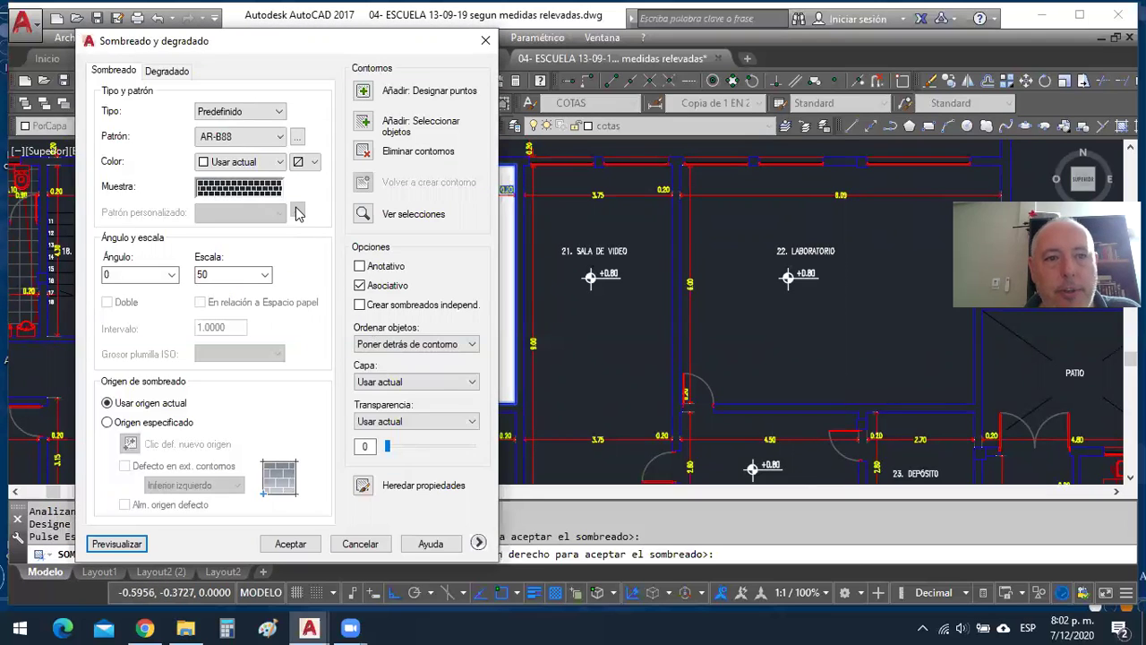
{"action": "double_click", "coordinate": [220, 274]}
{"action": "type", "text": "1000"}
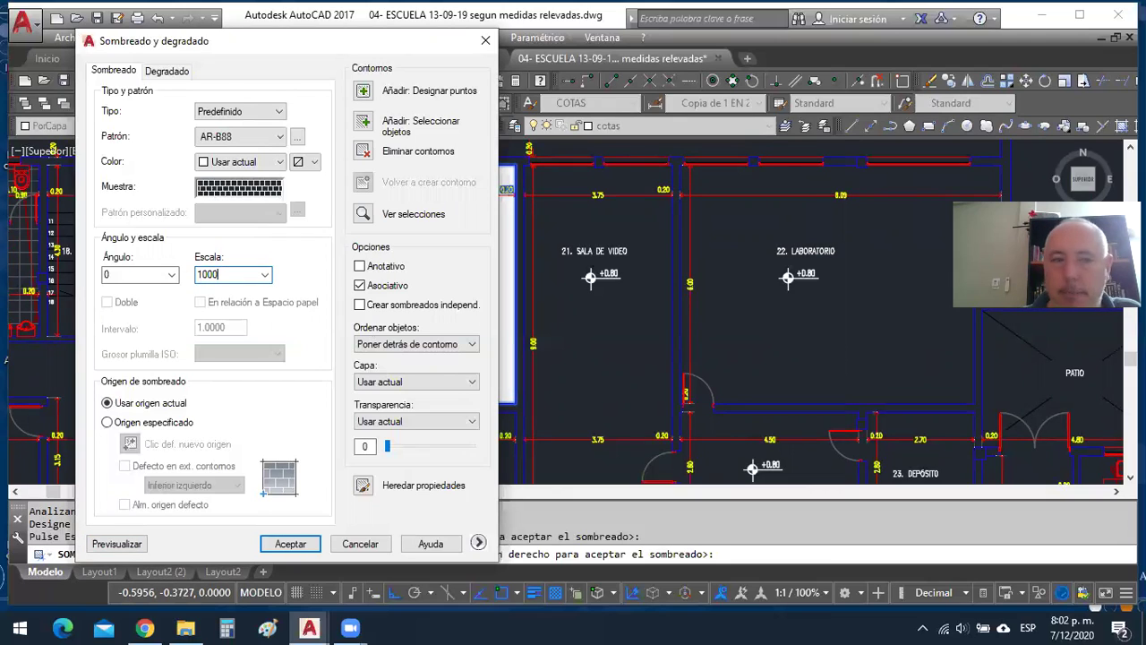
{"action": "left_click", "coordinate": [107, 544]}
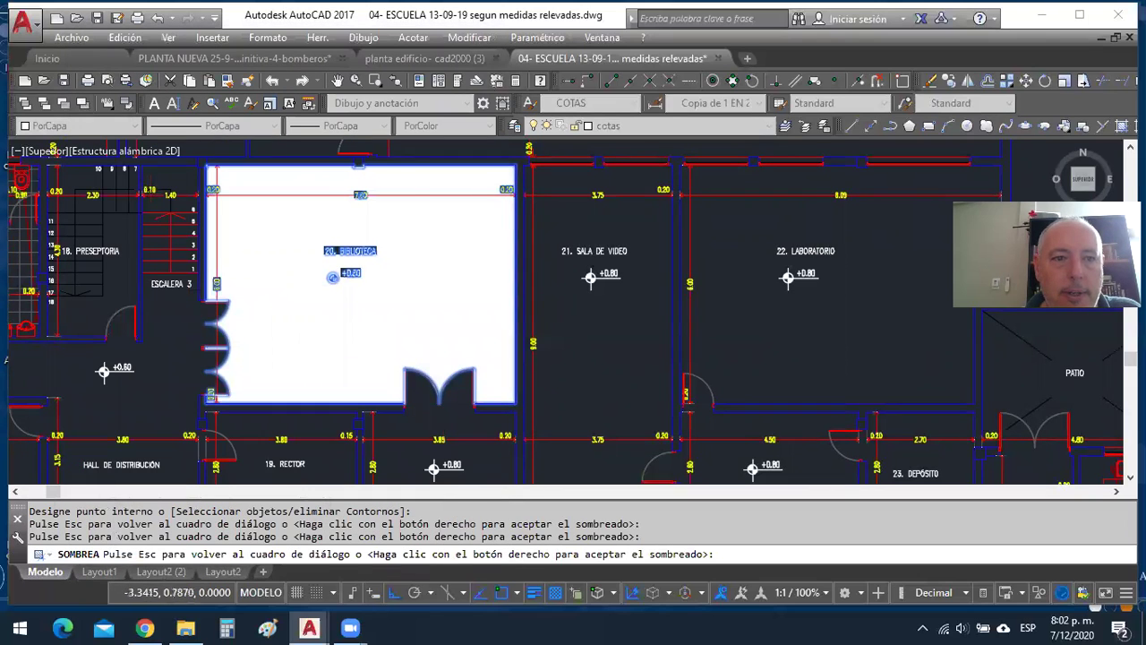
{"action": "key", "text": "Escape"}
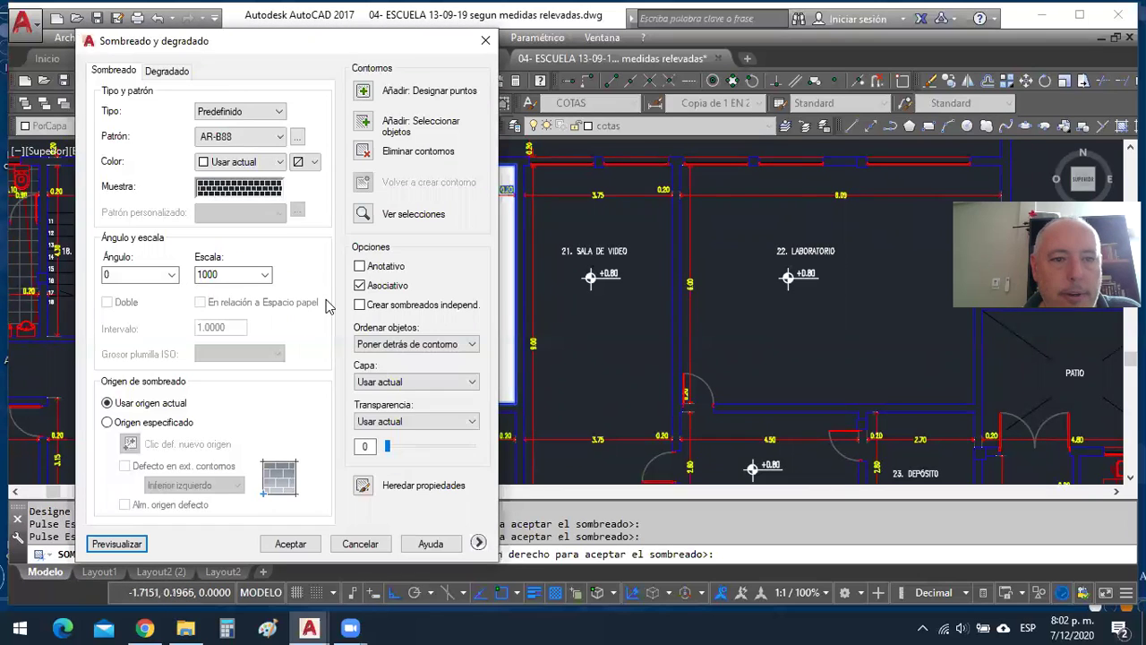
Switch the library room's hatch pattern to NET, set its scale to 10, and preview it.
{"action": "left_click", "coordinate": [277, 194]}
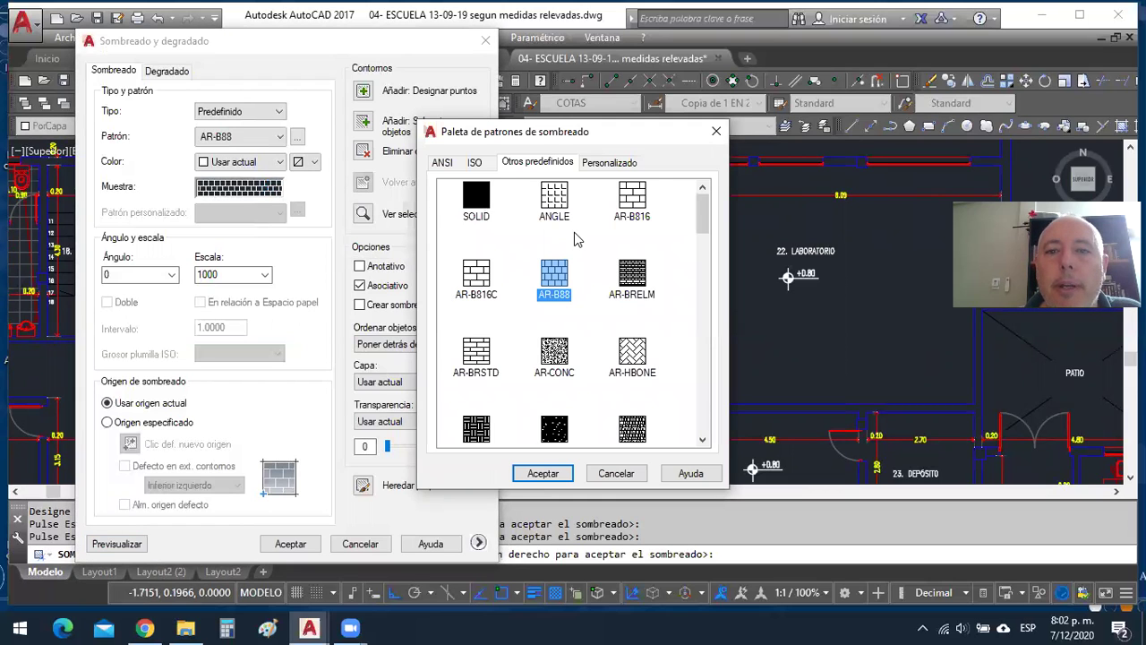
{"action": "scroll", "coordinate": [576, 240], "scroll_direction": "down", "scroll_amount": 6}
{"action": "scroll", "coordinate": [576, 235], "scroll_direction": "down", "scroll_amount": 8}
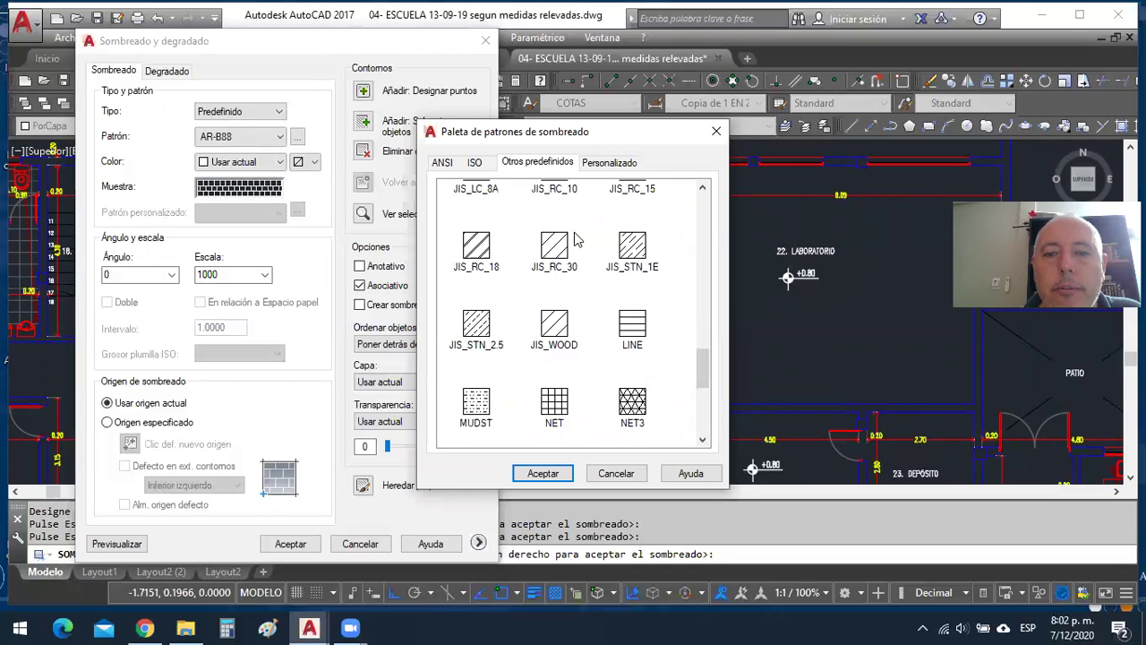
{"action": "left_click", "coordinate": [555, 411]}
{"action": "left_click", "coordinate": [553, 479]}
{"action": "double_click", "coordinate": [226, 273]}
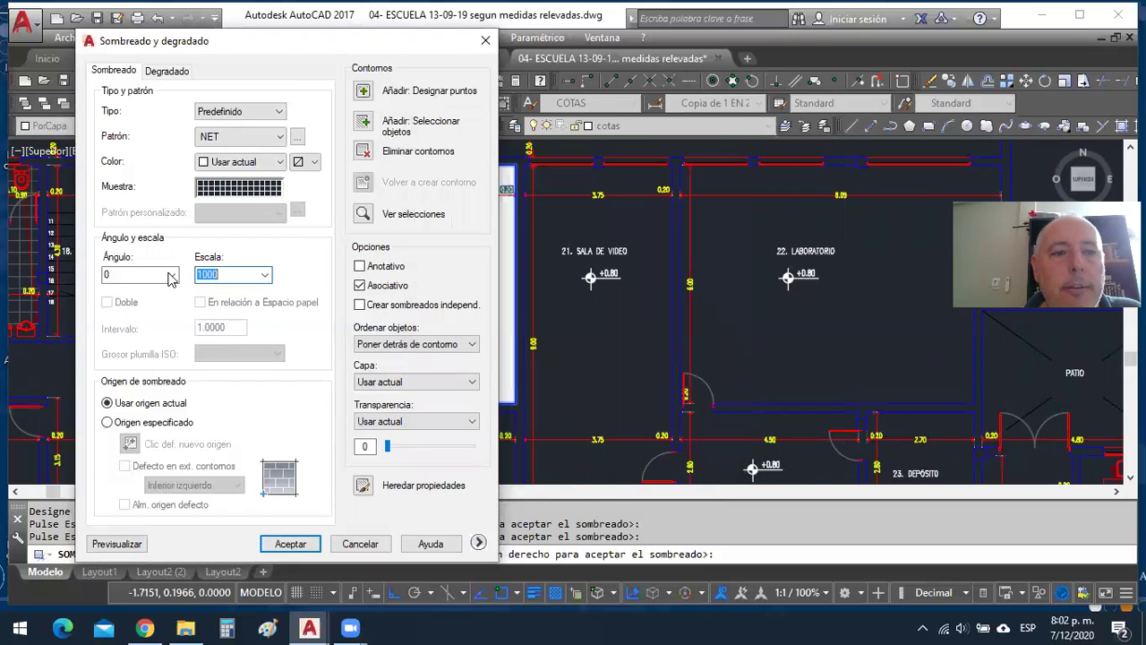
{"action": "type", "text": "10"}
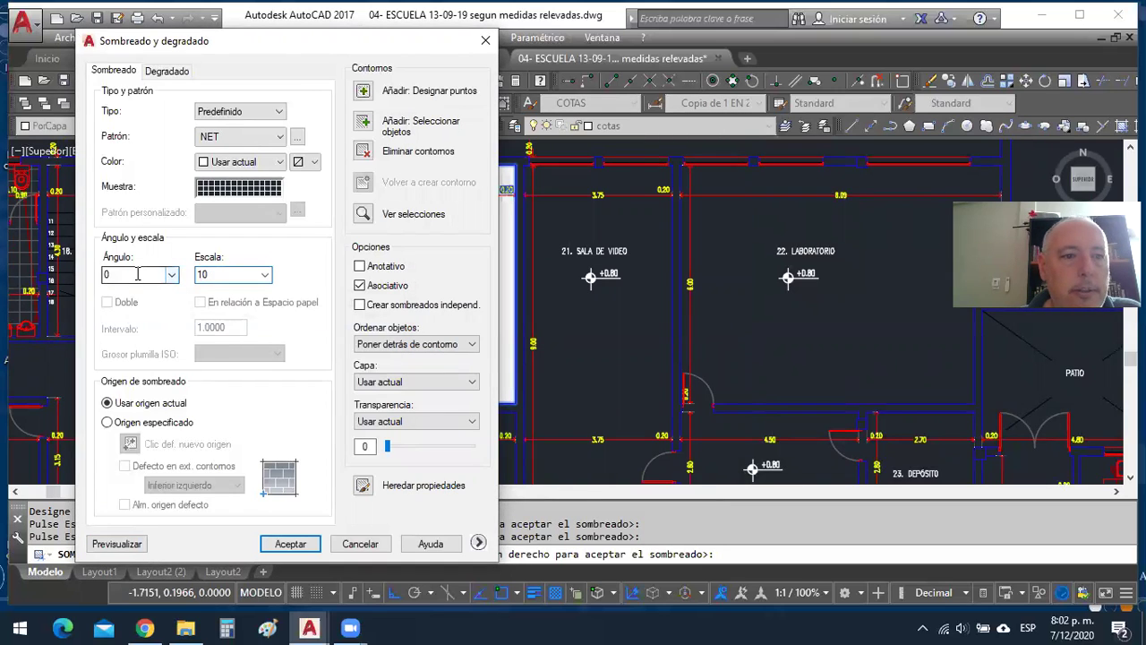
{"action": "left_click", "coordinate": [116, 544]}
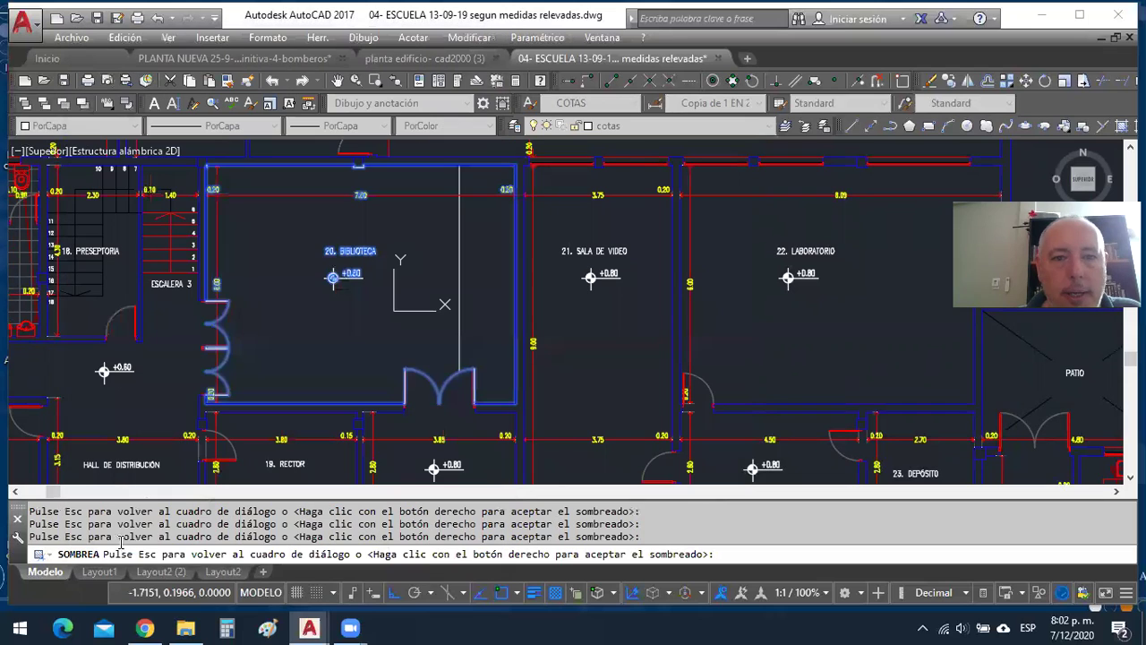
{"action": "key", "text": "Escape"}
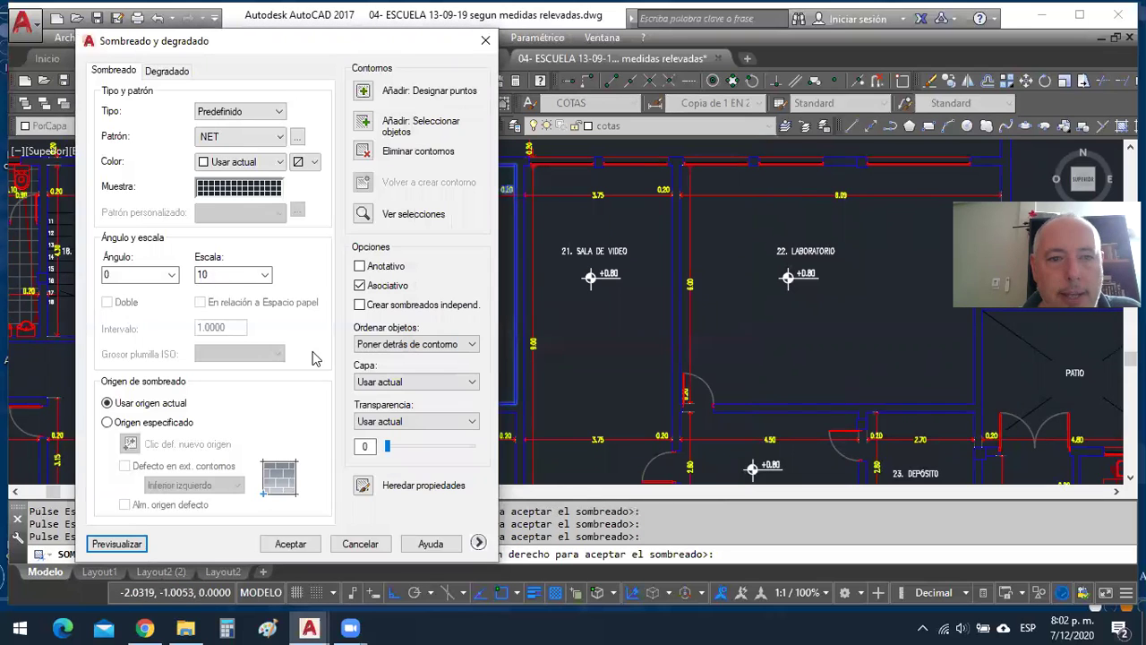
Set the NET hatch scale to 1 and accept the hatch in 20. BIBLIOTECA.
{"action": "left_click", "coordinate": [228, 275]}
{"action": "type", "text": "1"}
{"action": "key", "text": "Return"}
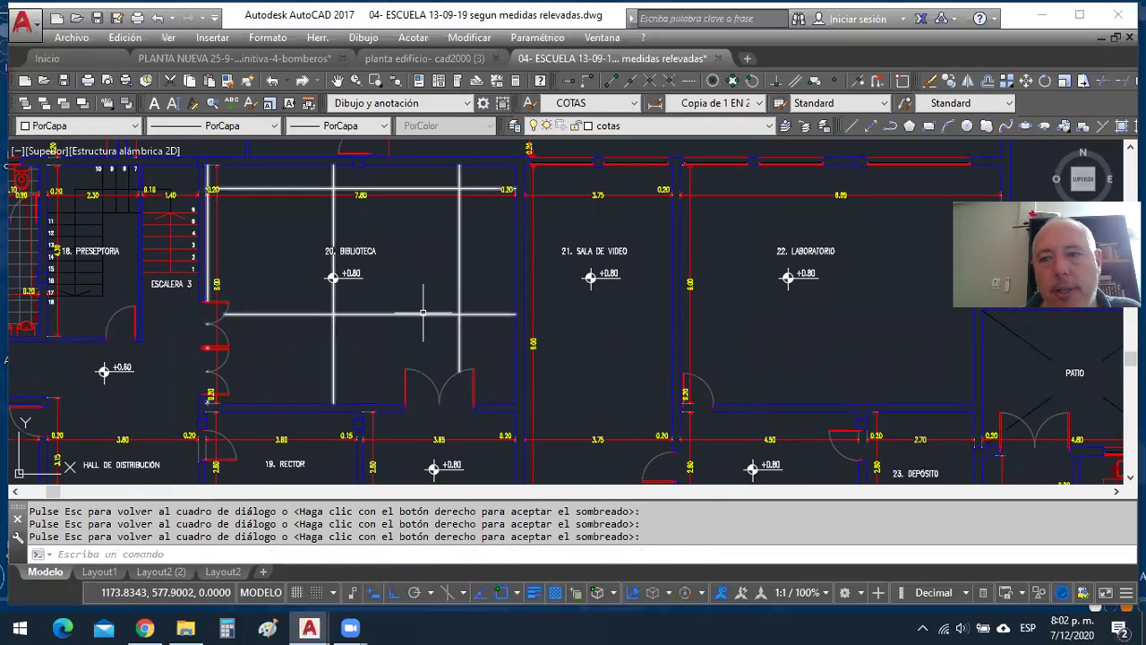
{"action": "key", "text": "Escape"}
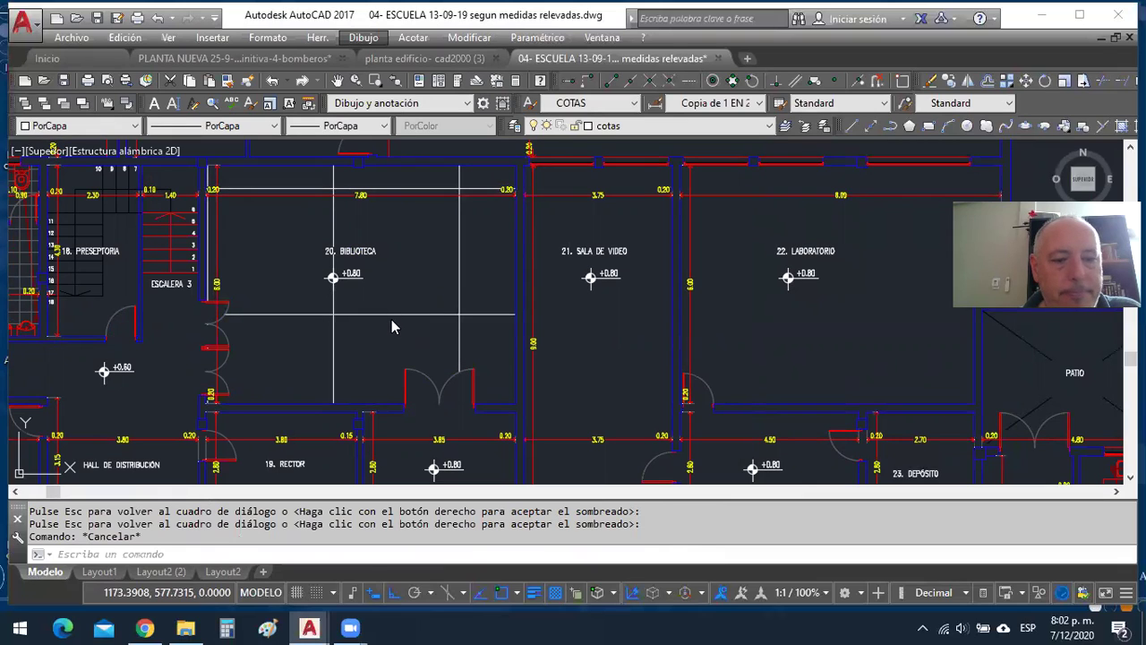
Select the NET hatch in 20. BIBLIOTECA to view its quick properties, and close them.
{"action": "left_click", "coordinate": [388, 312]}
{"action": "key", "text": "Escape"}
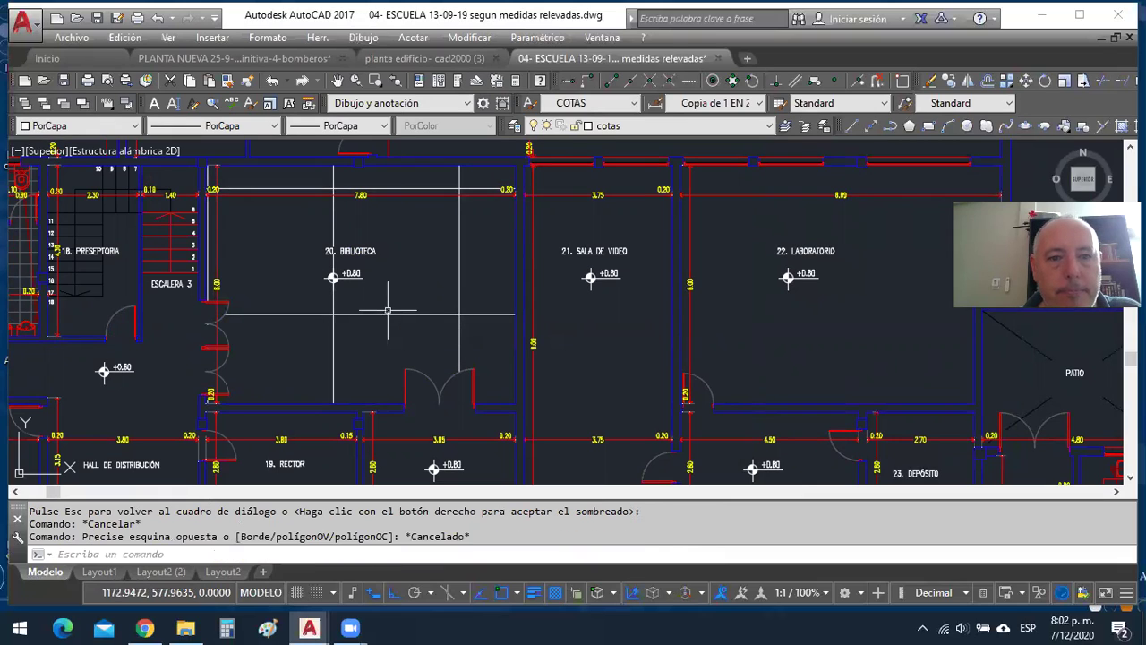
{"action": "left_click", "coordinate": [388, 311]}
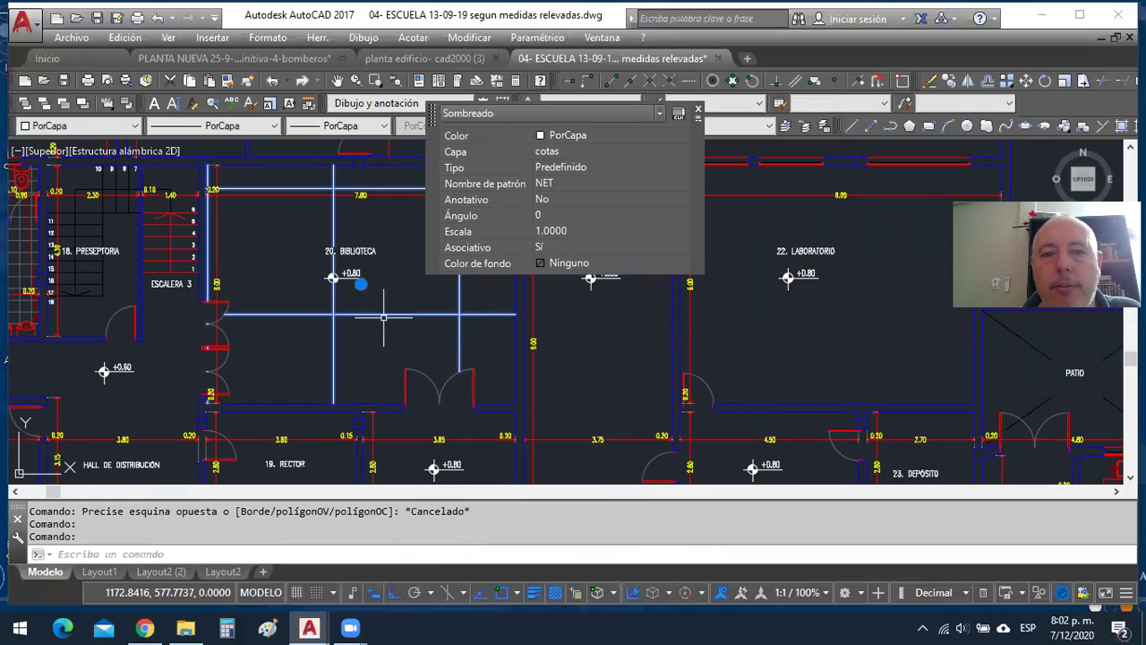
{"action": "left_click", "coordinate": [698, 111]}
{"action": "key", "text": "Escape"}
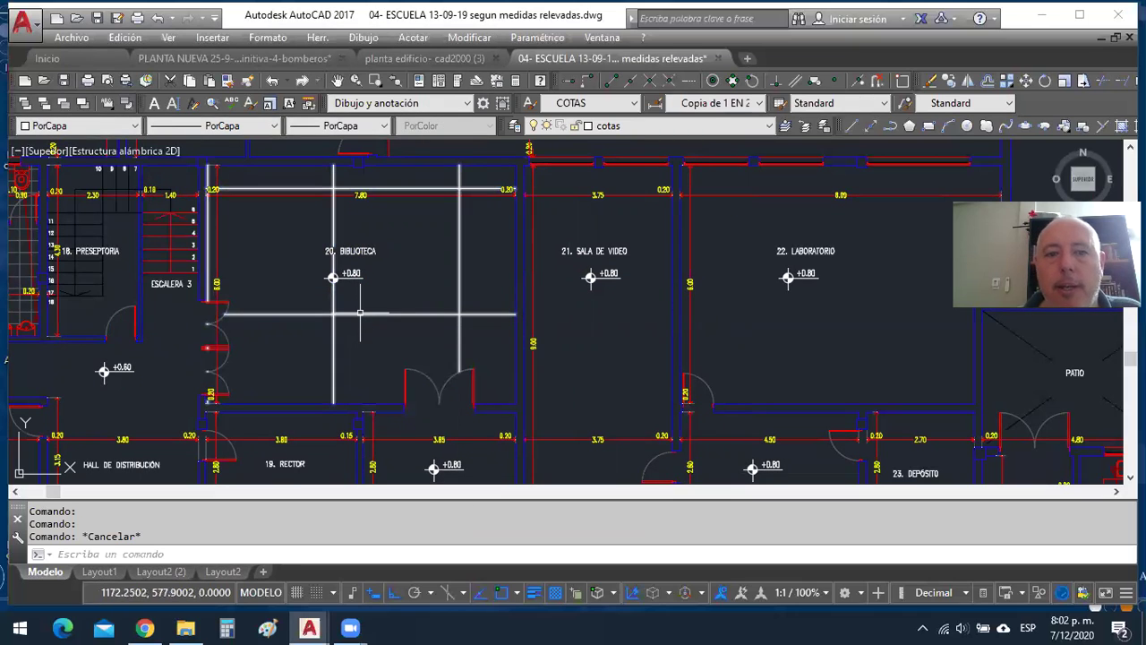
Change the scale of the NET hatch in 20. BIBLIOTECA to 0.1 through its quick properties, and deselect the hatch.
{"action": "left_click", "coordinate": [360, 312]}
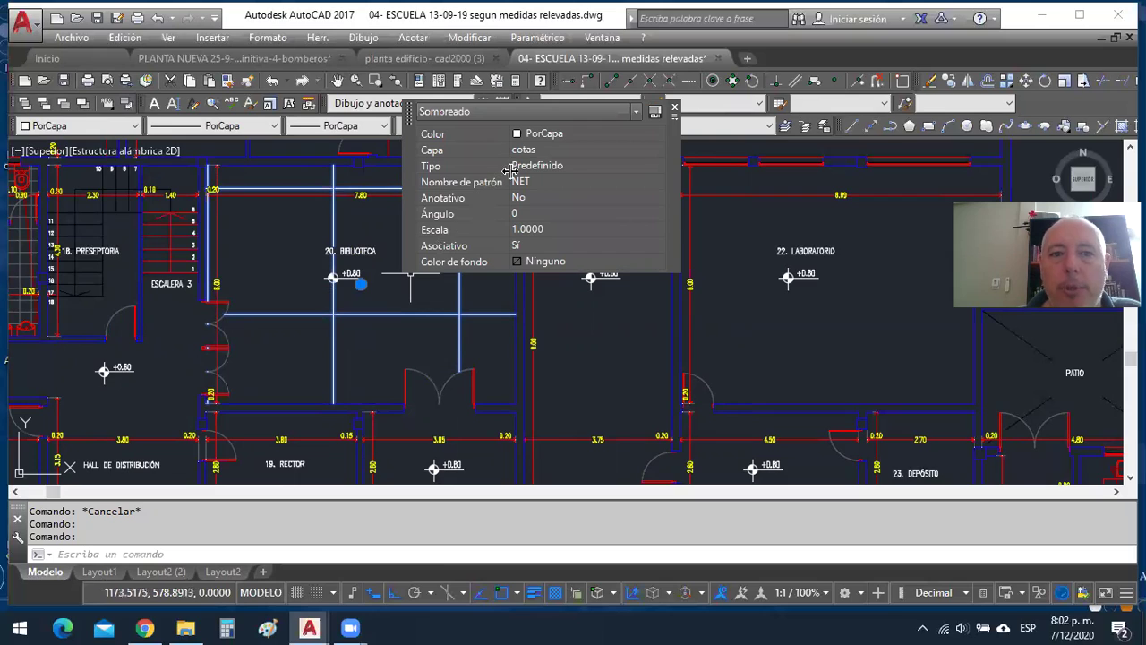
{"action": "left_click", "coordinate": [519, 230]}
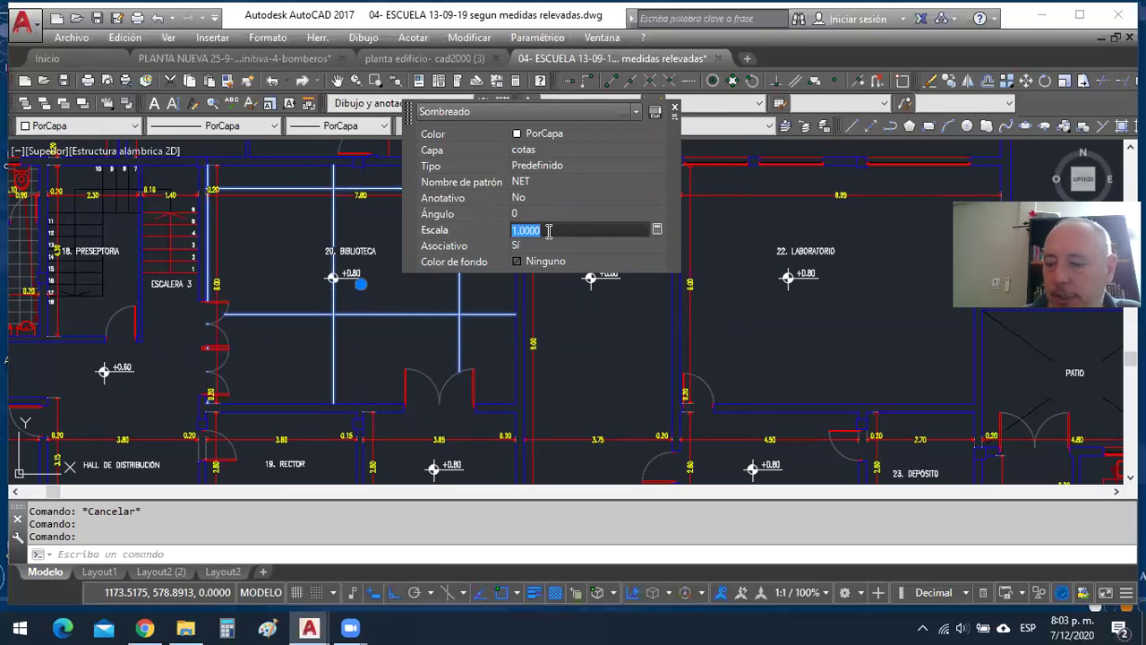
{"action": "key", "text": "BackSpace"}
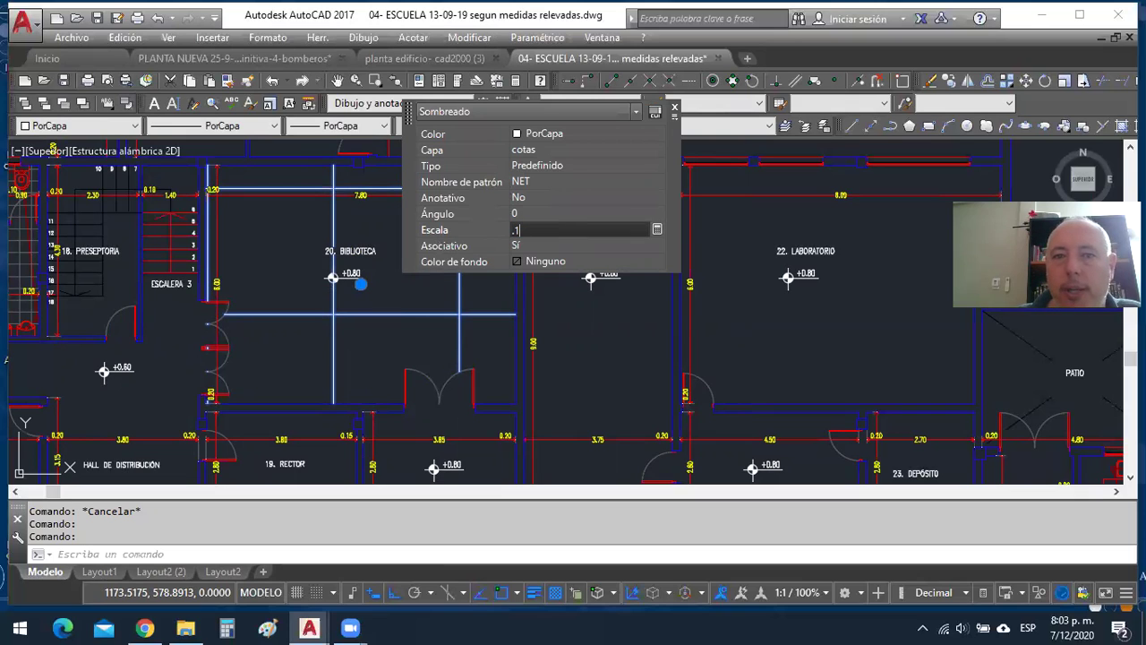
{"action": "key", "text": "Return"}
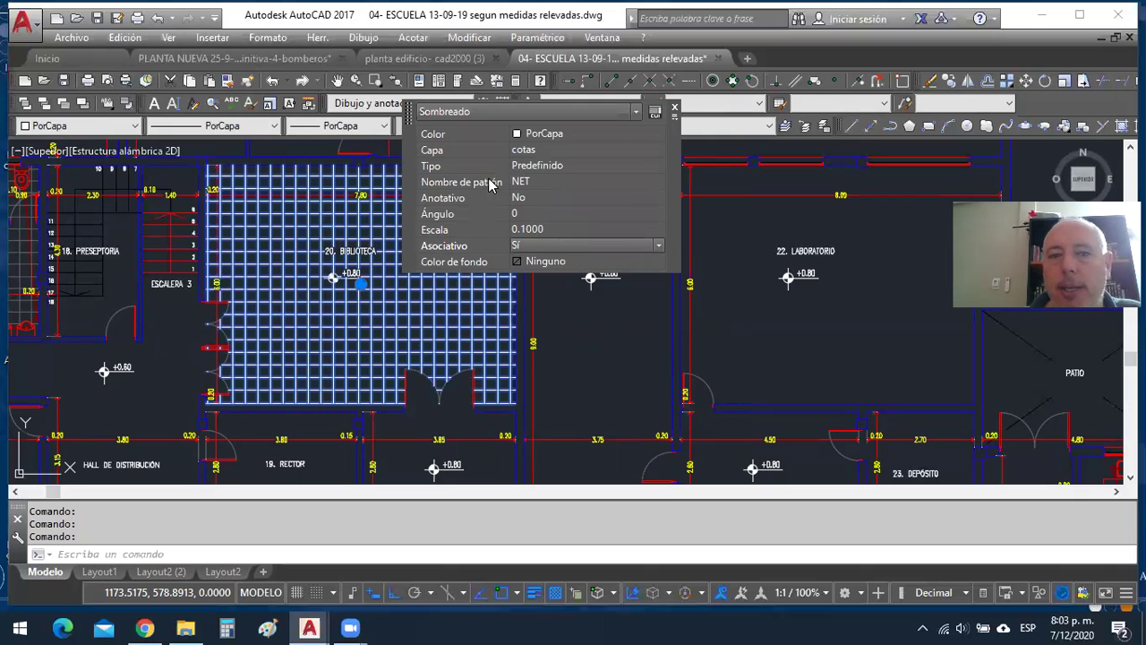
{"action": "left_click", "coordinate": [555, 318]}
{"action": "left_click", "coordinate": [557, 320]}
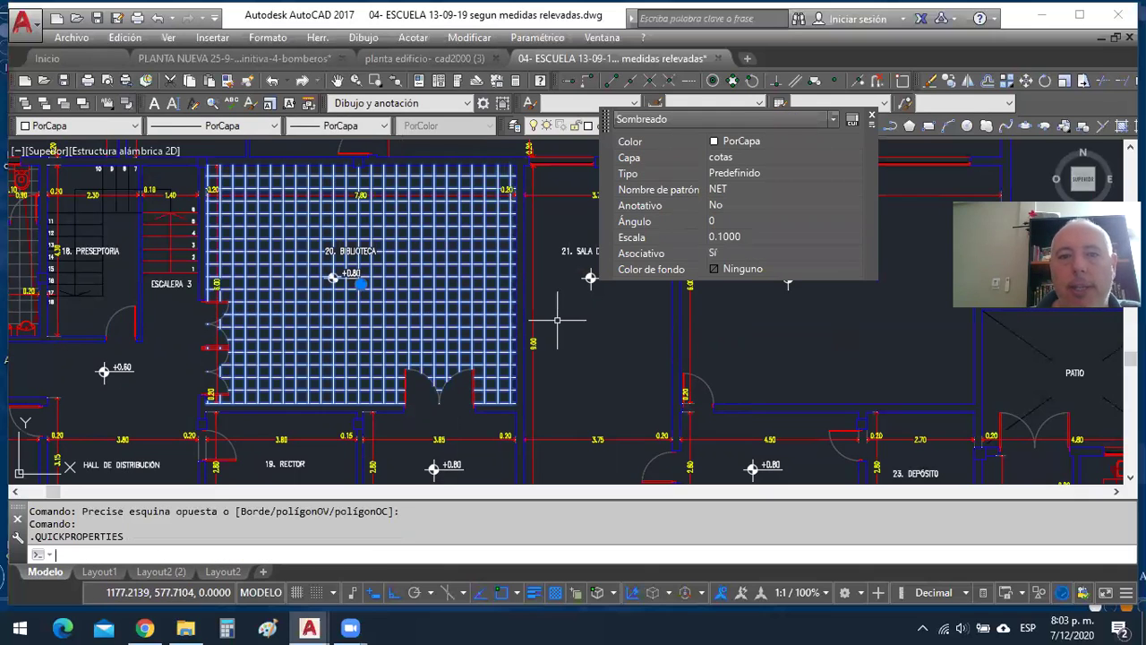
{"action": "key", "text": "Escape"}
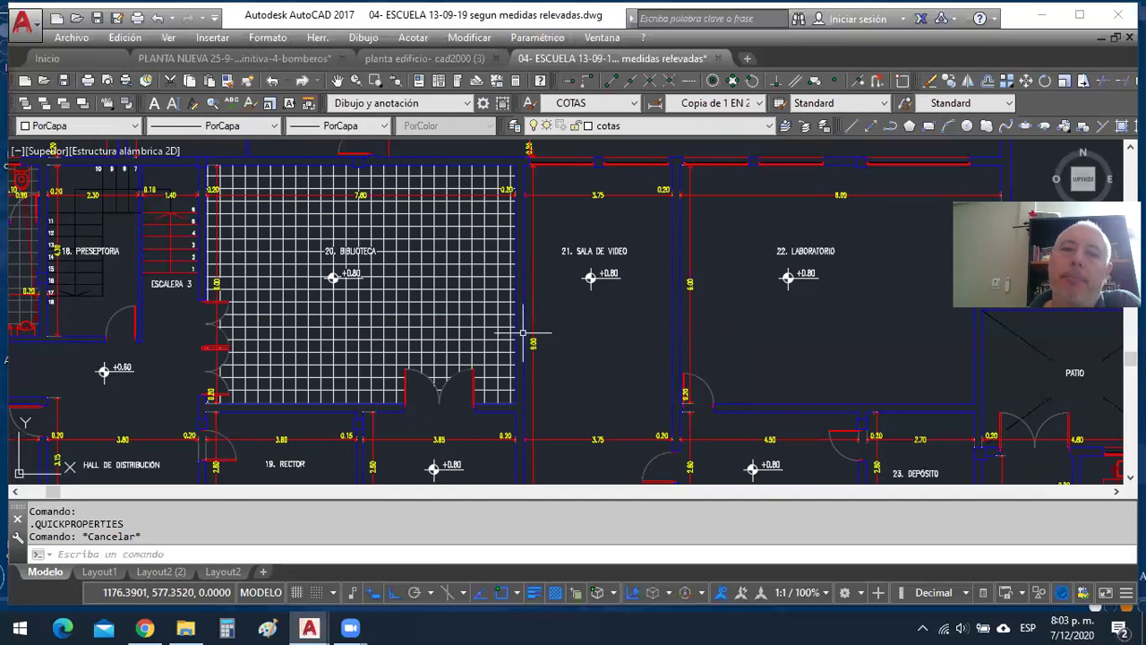
Compare the library's NET hatch with the bathroom floor hatches, view its quick properties, and deselect it.
{"action": "scroll", "coordinate": [381, 315], "scroll_direction": "down", "scroll_amount": 2}
{"action": "scroll", "coordinate": [131, 285], "scroll_direction": "up", "scroll_amount": 2}
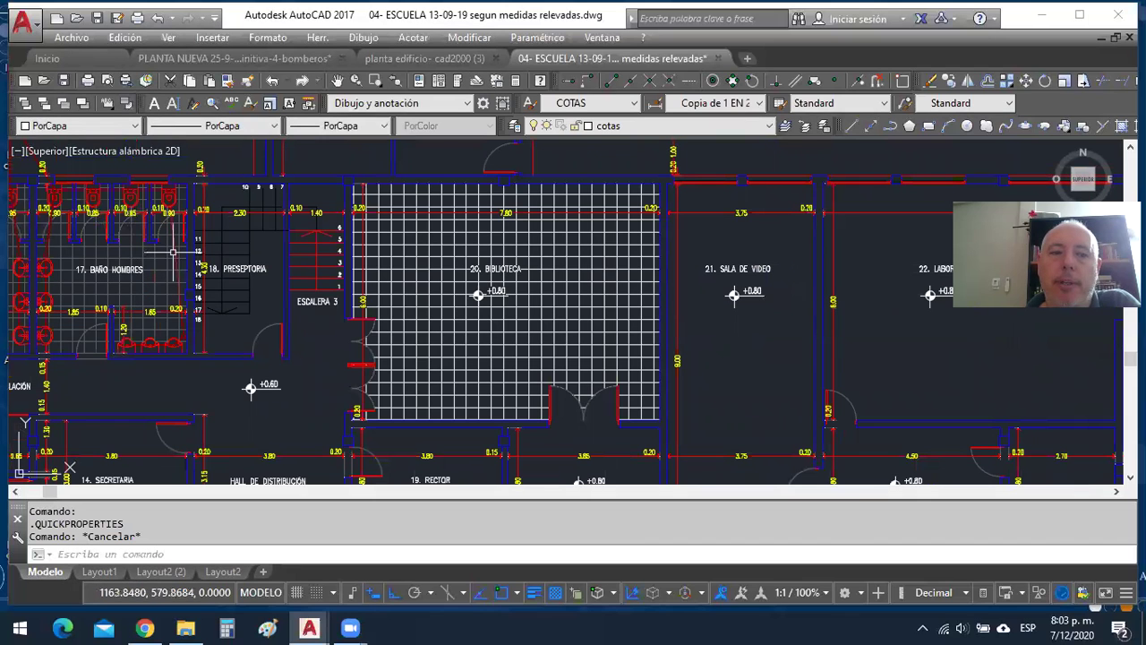
{"action": "scroll", "coordinate": [483, 332], "scroll_direction": "down", "scroll_amount": 2}
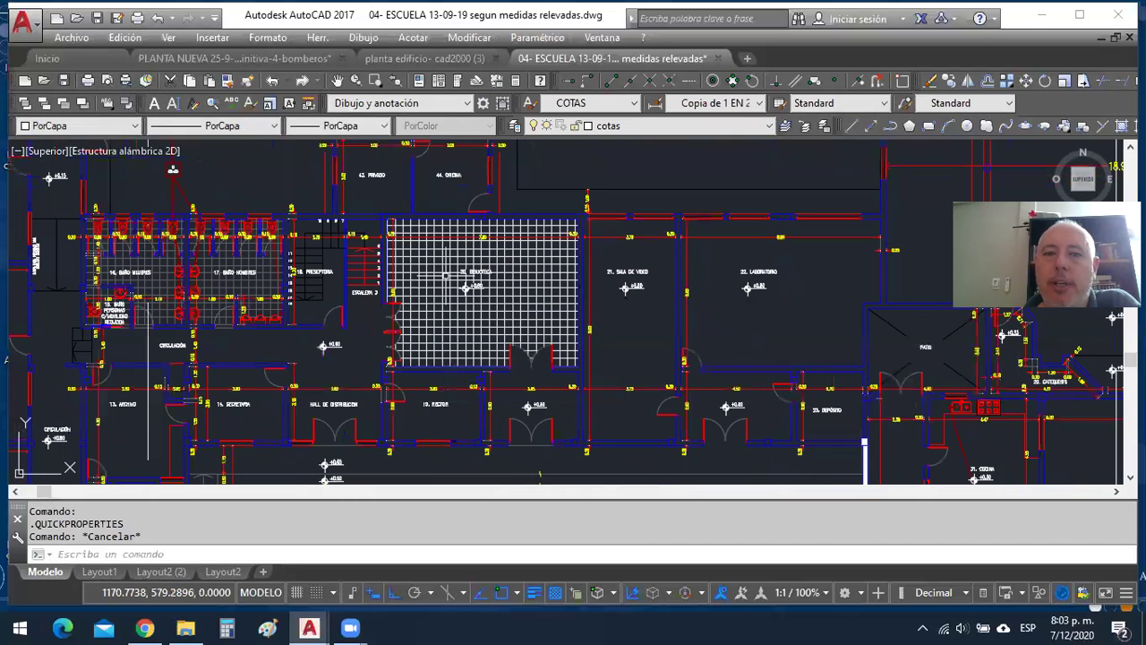
{"action": "scroll", "coordinate": [465, 312], "scroll_direction": "up", "scroll_amount": 4}
{"action": "left_click", "coordinate": [465, 312]}
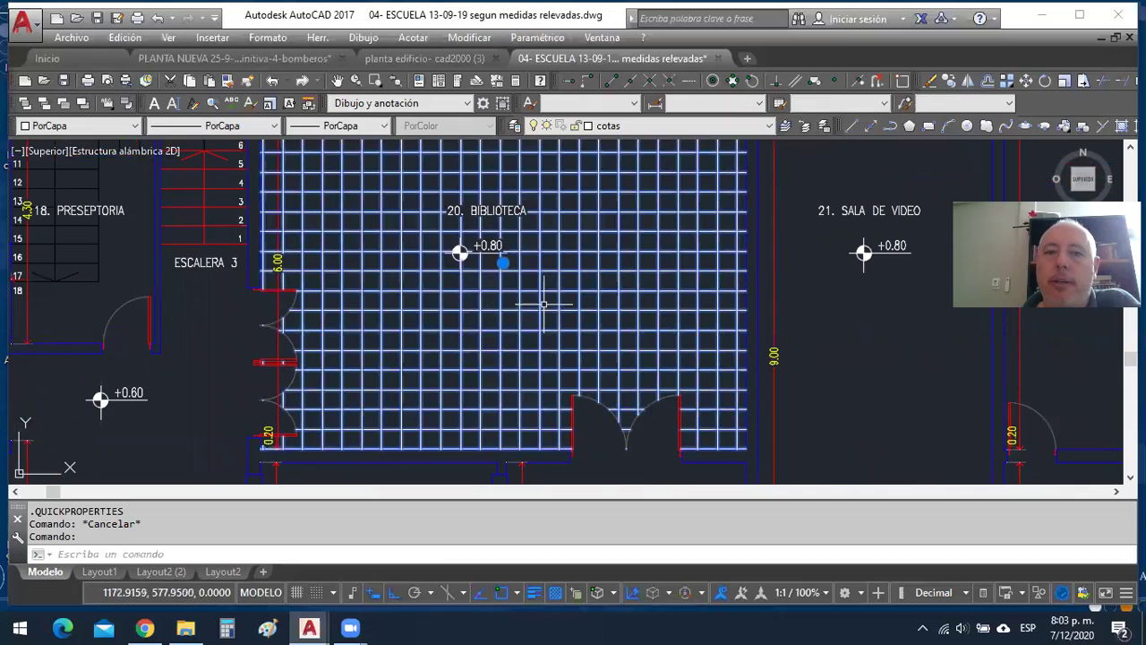
{"action": "scroll", "coordinate": [541, 302], "scroll_direction": "down", "scroll_amount": 8}
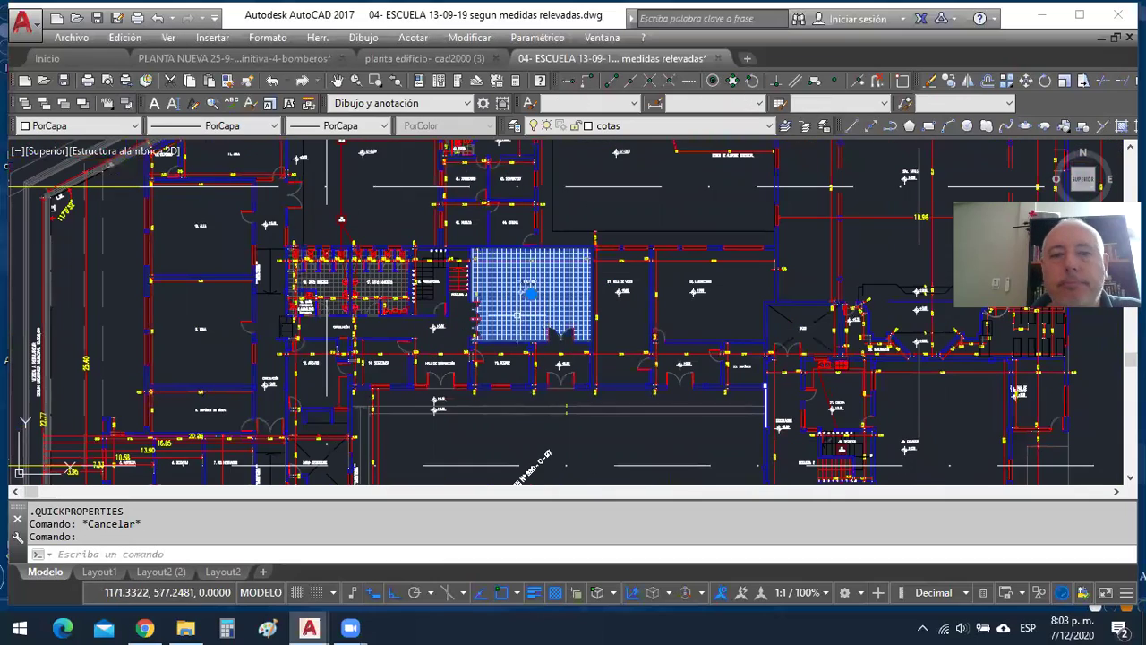
{"action": "scroll", "coordinate": [524, 309], "scroll_direction": "up", "scroll_amount": 8}
{"action": "scroll", "coordinate": [317, 334], "scroll_direction": "up", "scroll_amount": 2}
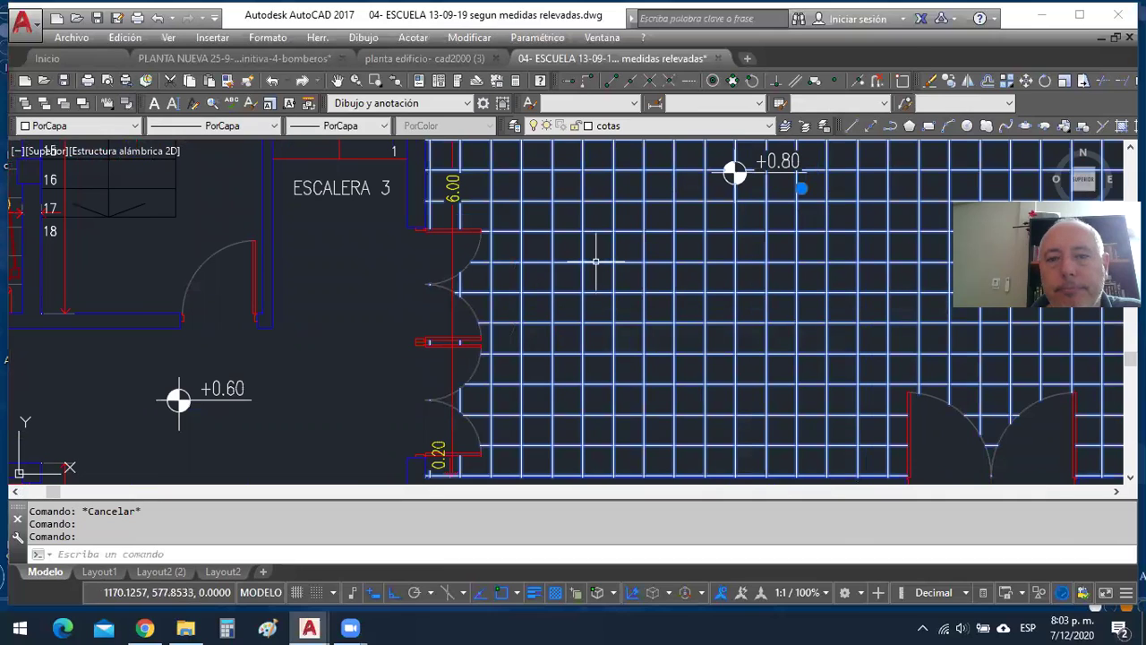
{"action": "left_click", "coordinate": [584, 266]}
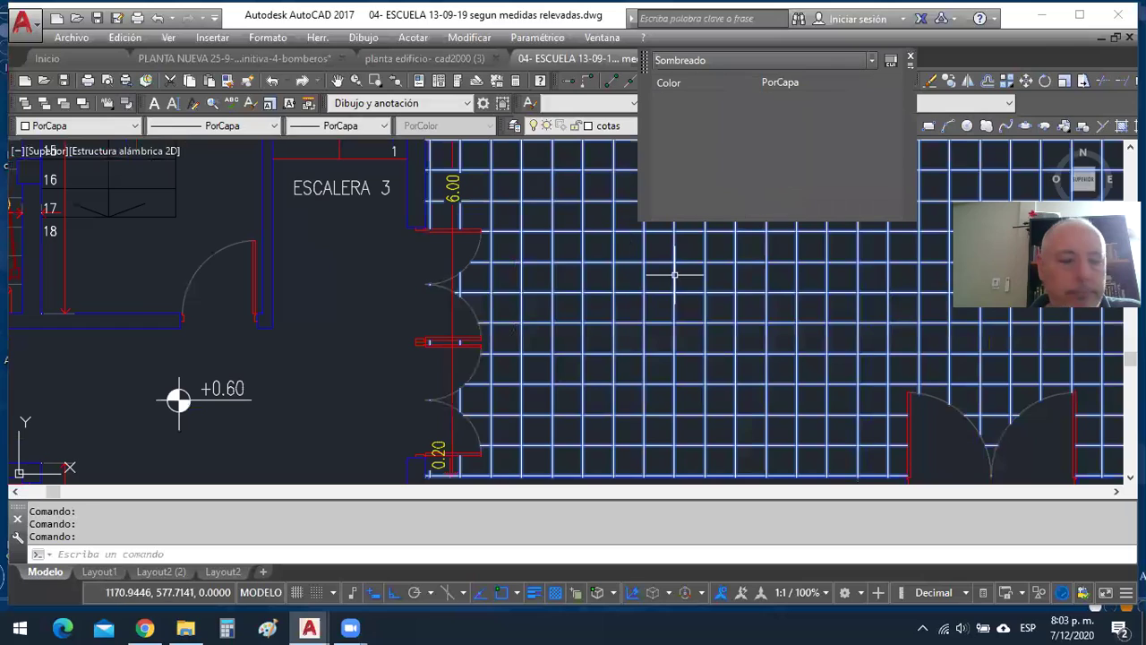
{"action": "key", "text": "Escape"}
{"action": "key", "text": "Escape"}
{"action": "scroll", "coordinate": [466, 286], "scroll_direction": "down", "scroll_amount": 5}
{"action": "scroll", "coordinate": [485, 282], "scroll_direction": "down", "scroll_amount": 5}
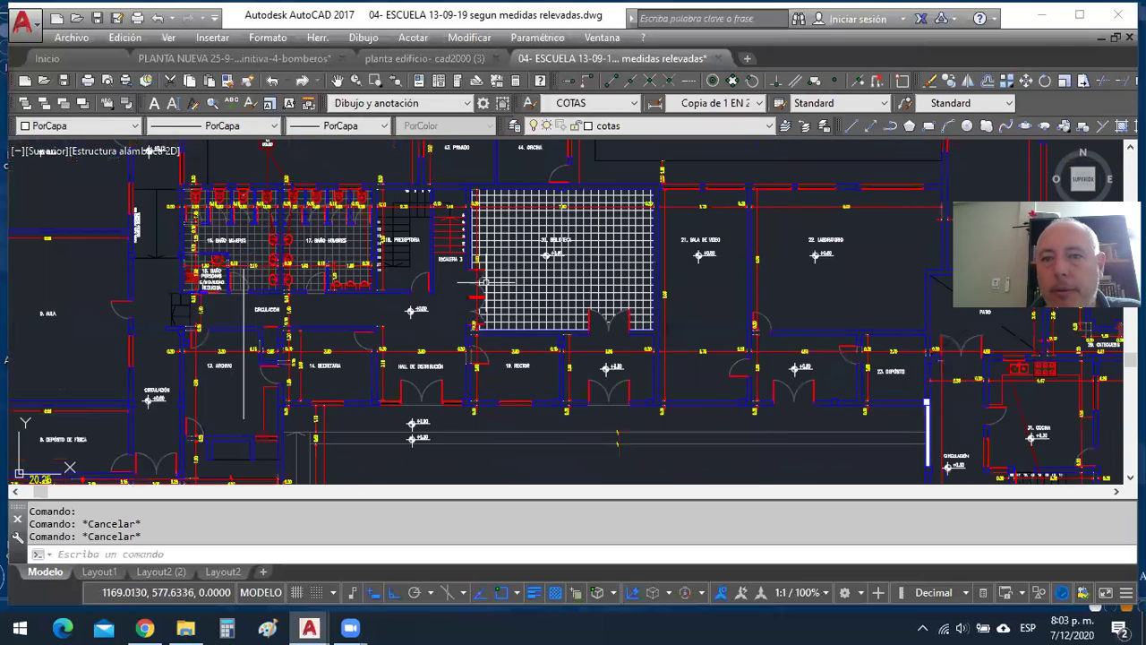